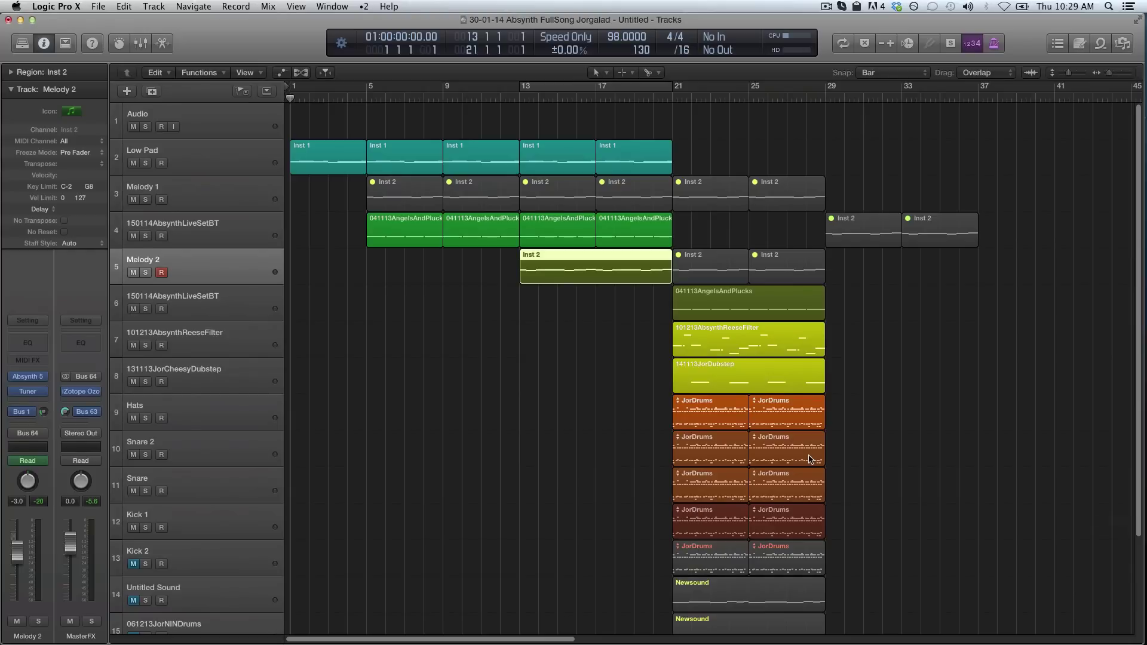
Audition the Melody 2 track soloed with its bar 13–21 region looped, ending with solo and cycle off.
key(u)
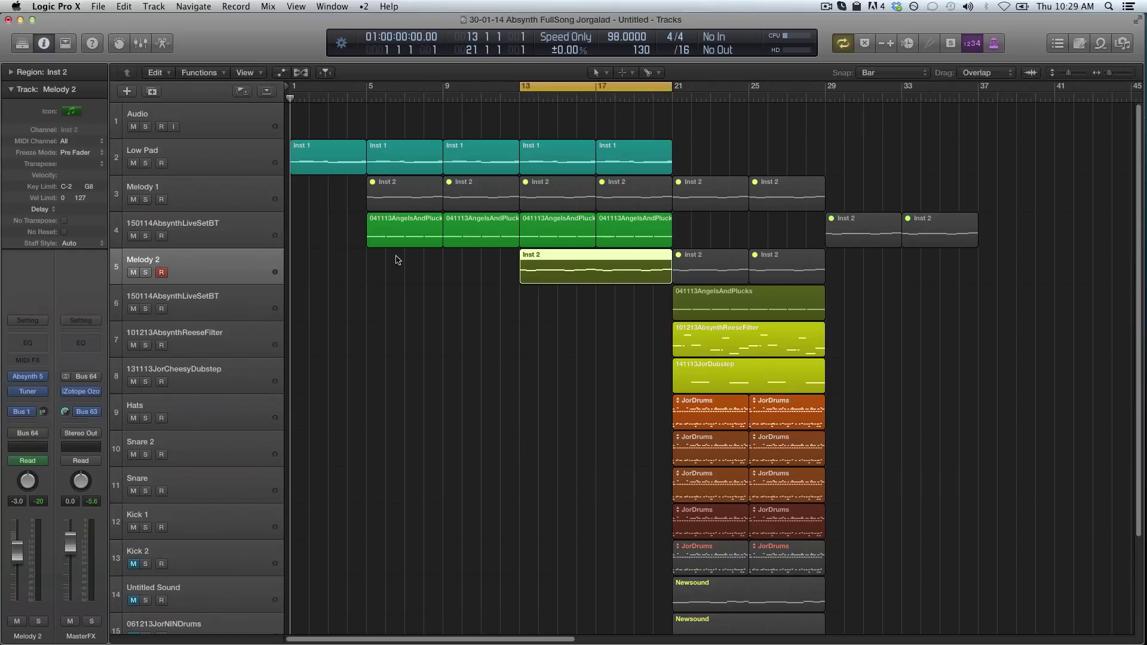
click(146, 273)
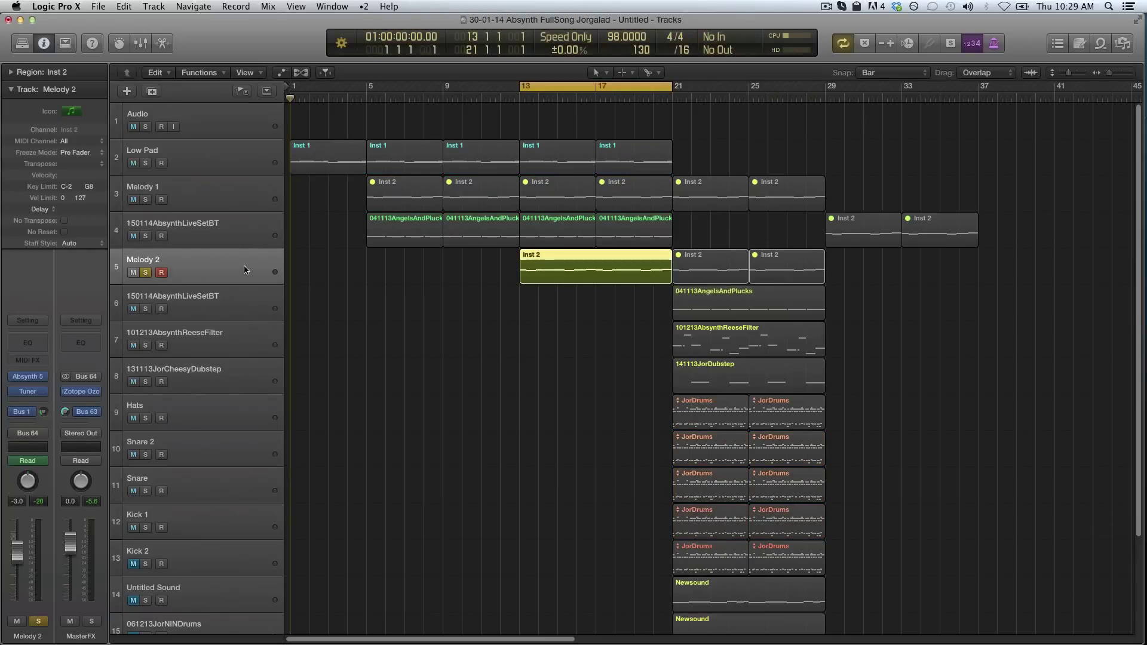
key(space)
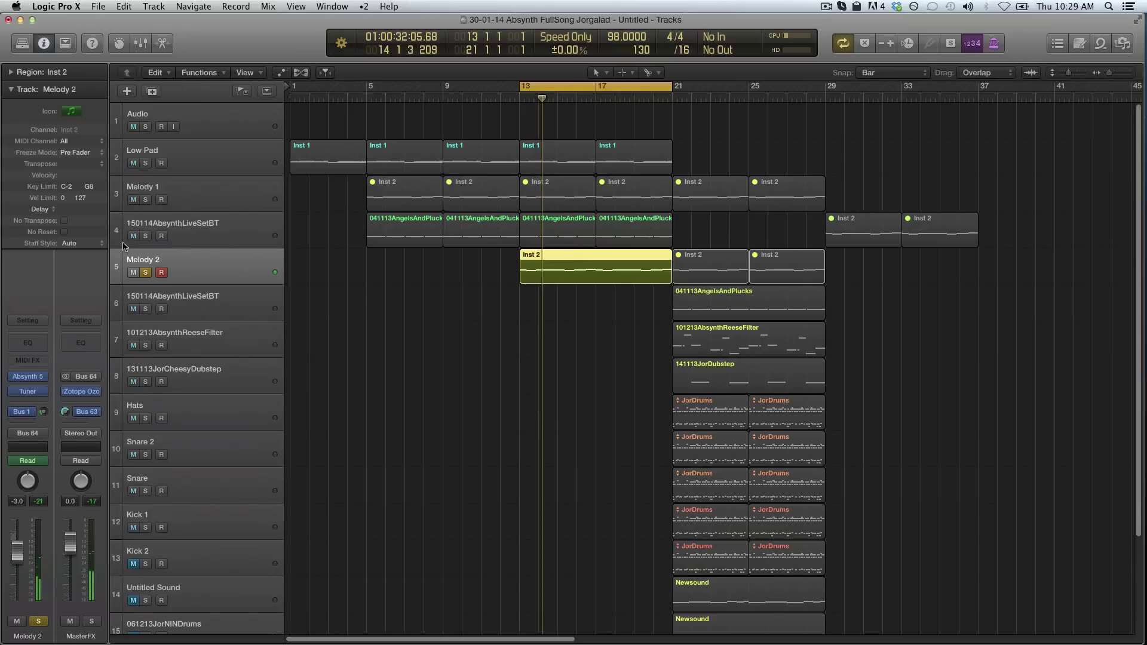
click(146, 273)
key(c)
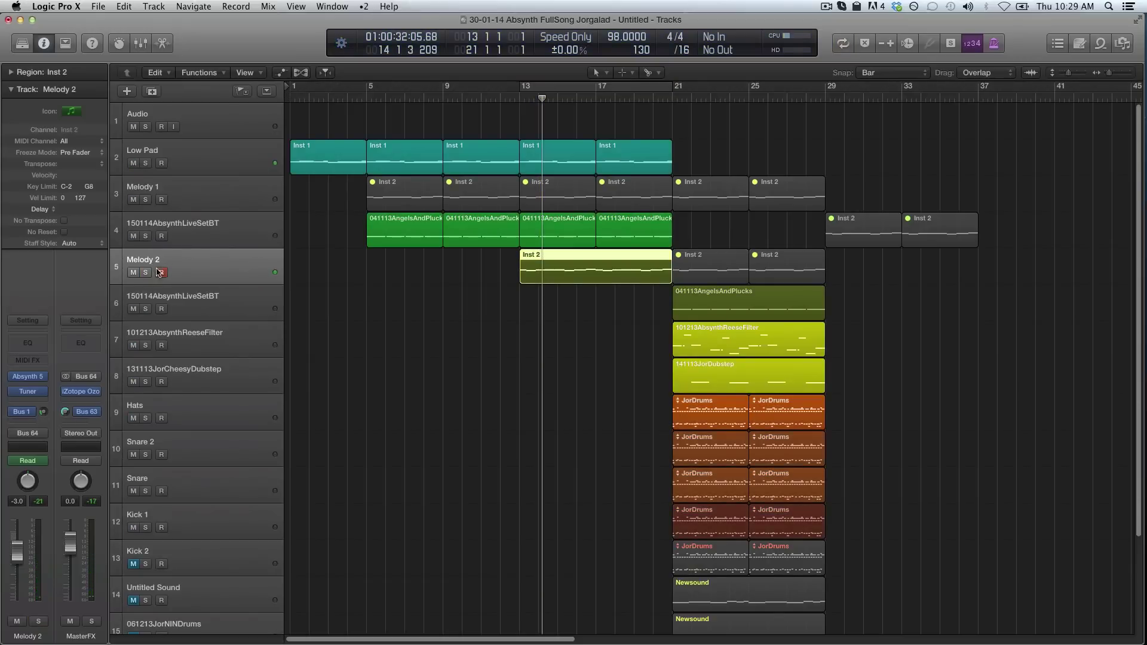
Mute the Melody 2 track and move it directly below Melody 1 in the track order.
click(134, 273)
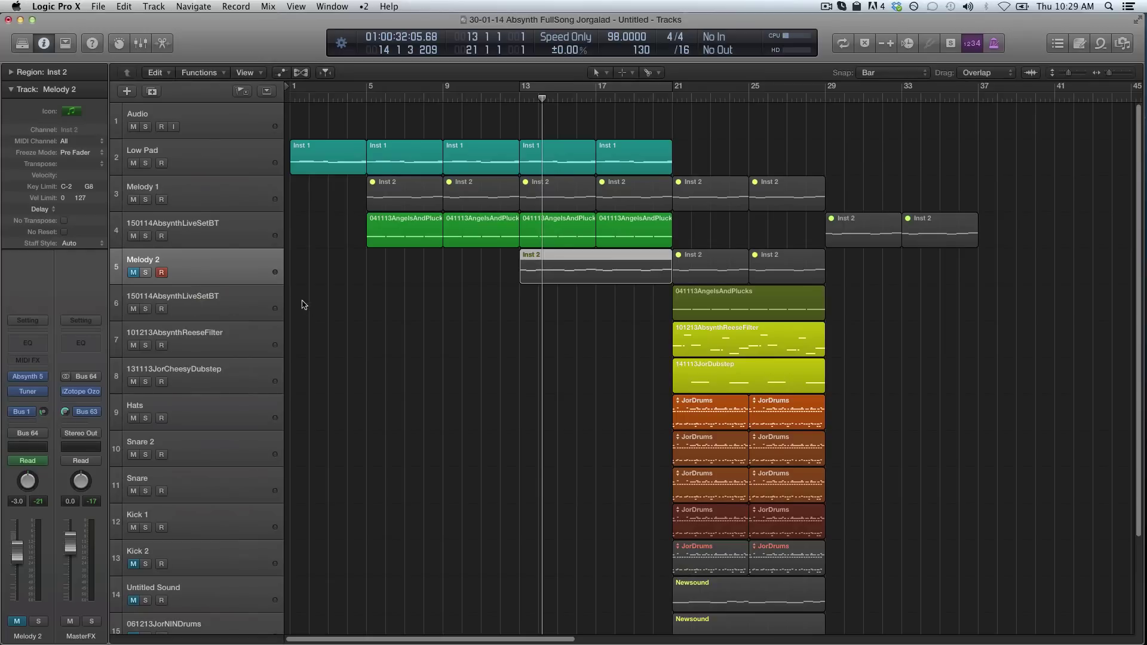
drag(239, 276, 239, 234)
click(377, 353)
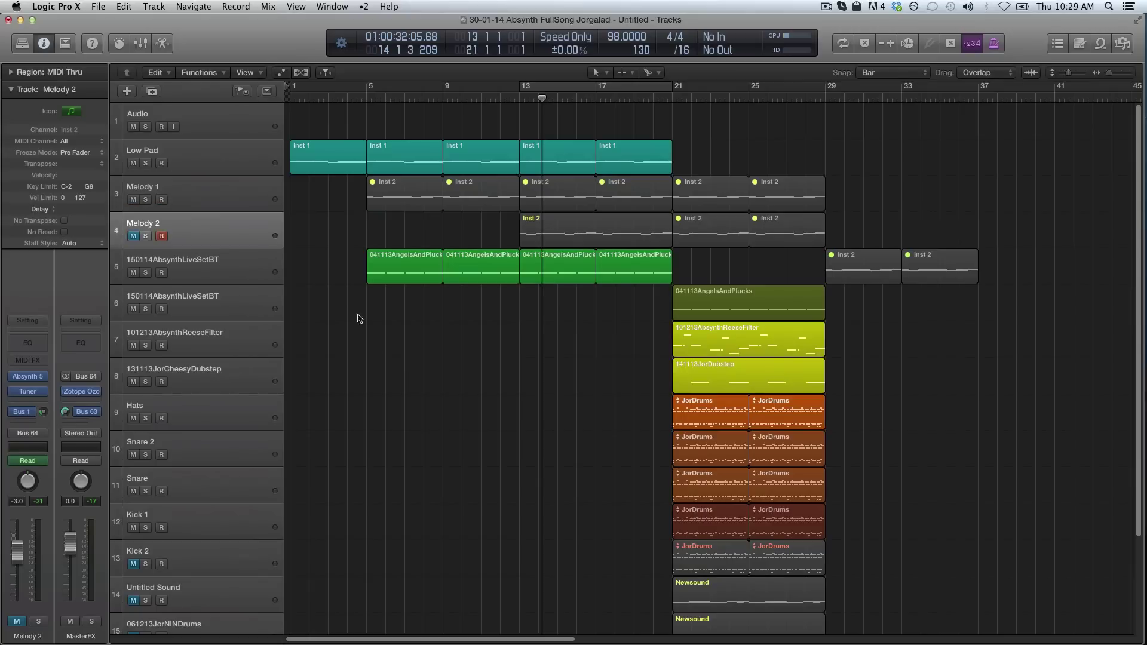
Play the green 041113AngelsAndPlucks regions soloed from bar 5 and check that track's filter automation, ending with solo off.
click(364, 96)
click(258, 263)
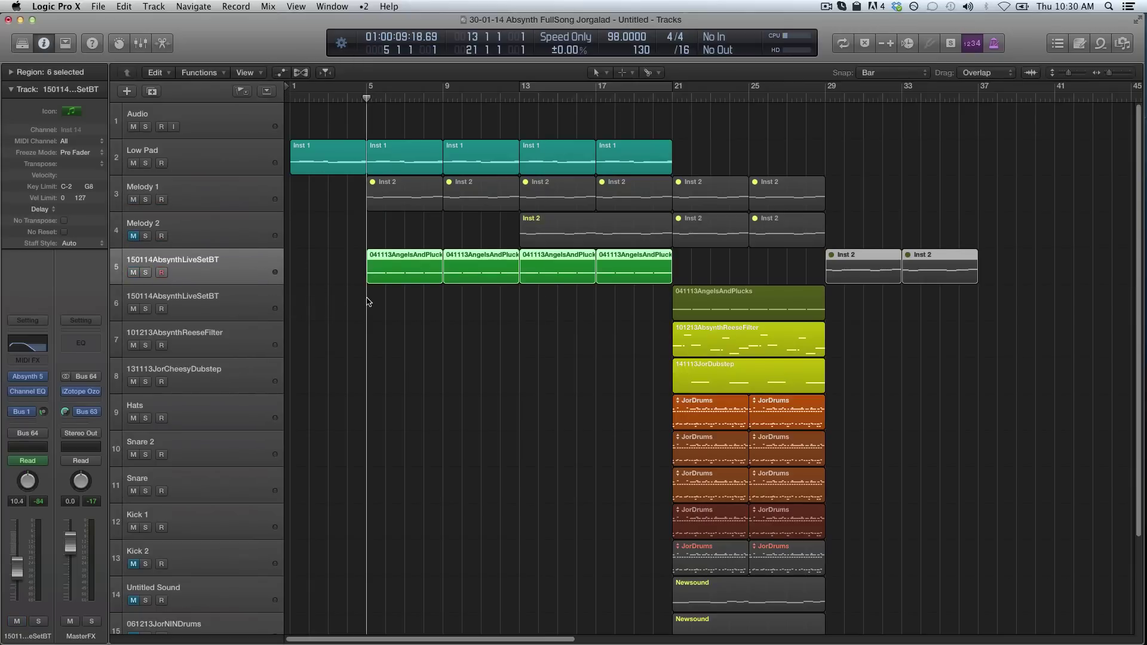
key(space)
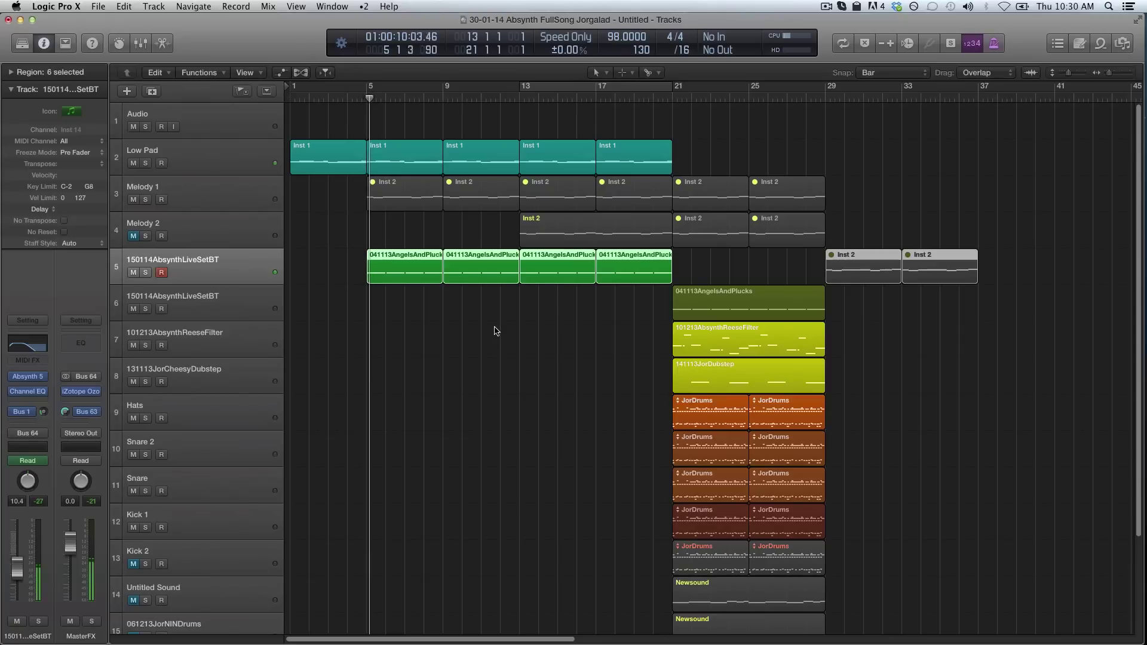
click(146, 273)
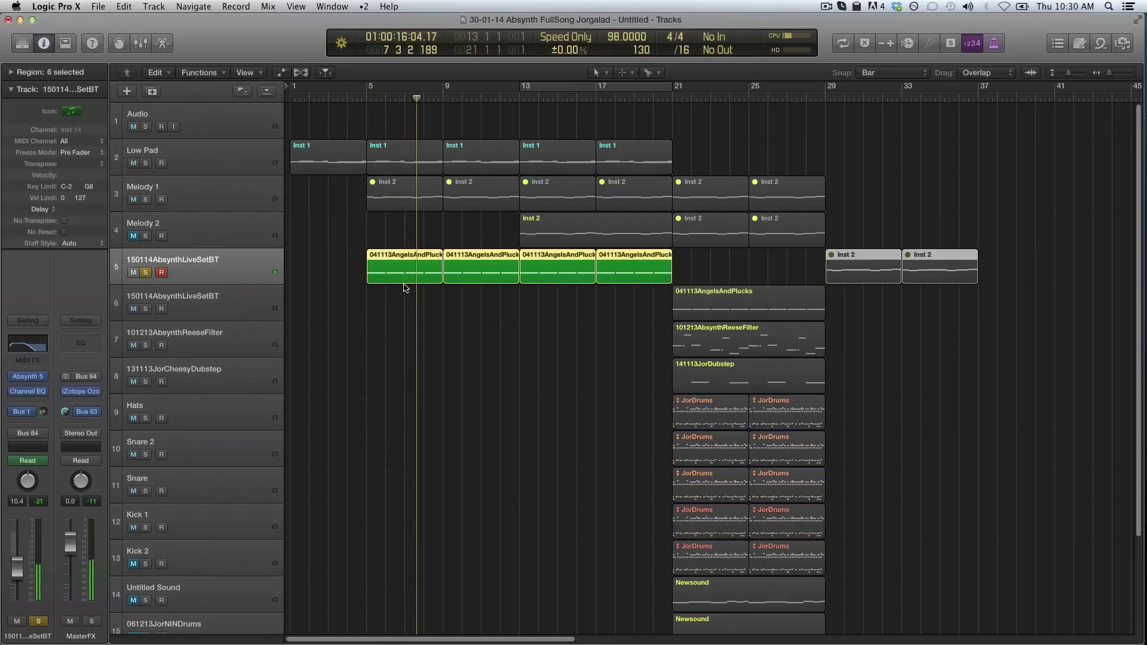
key(a)
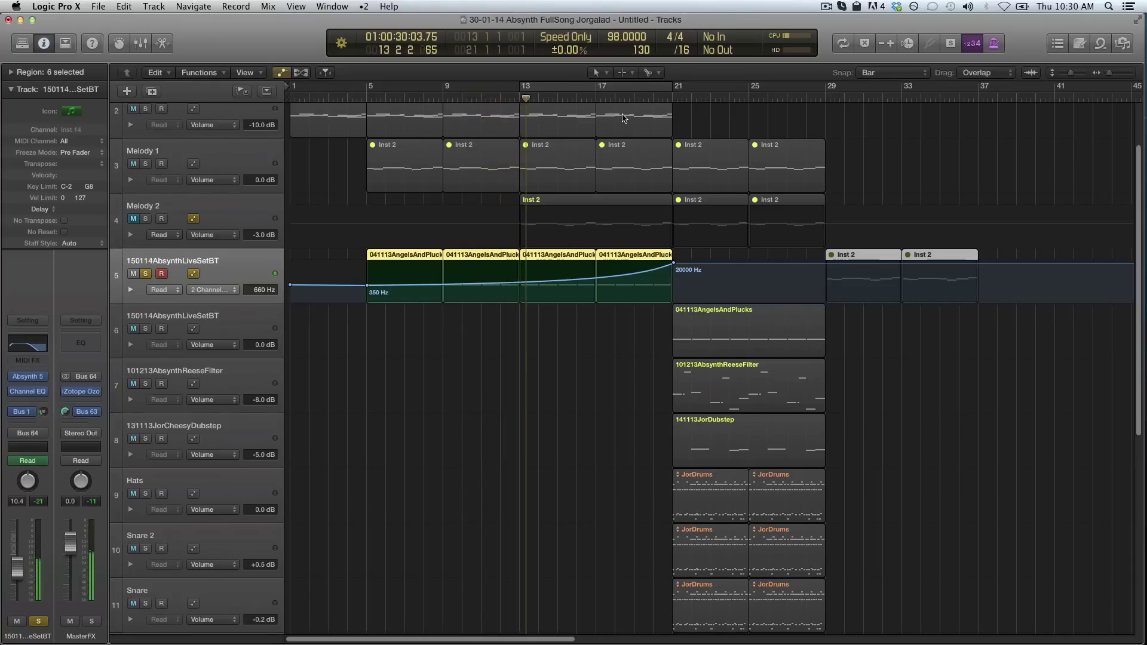
key(a)
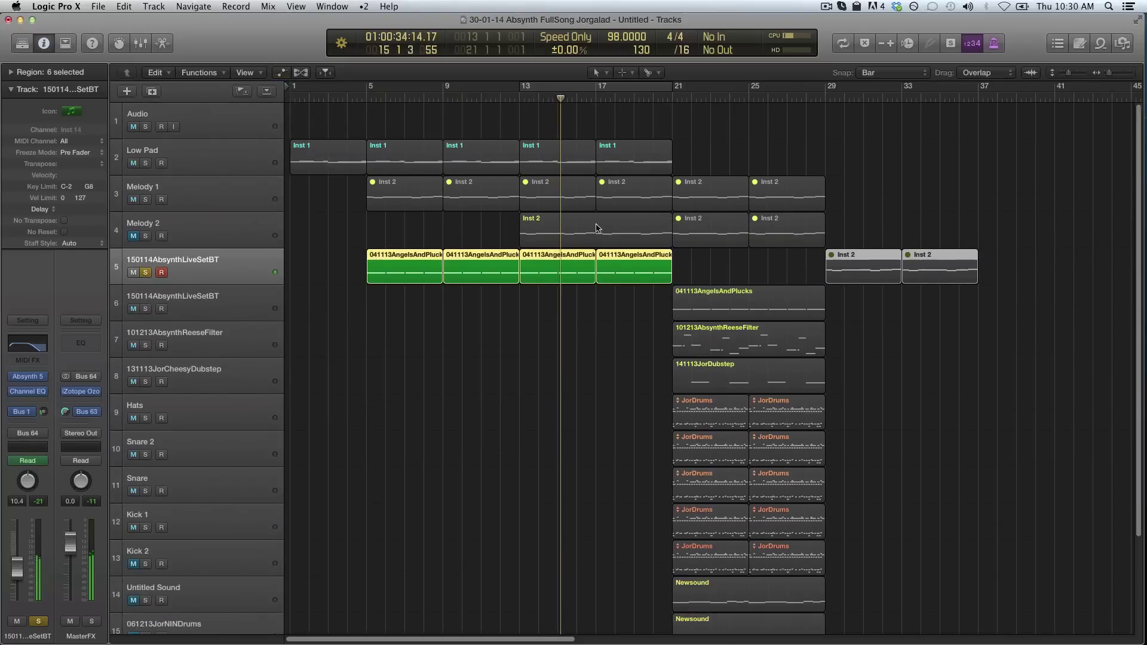
click(145, 273)
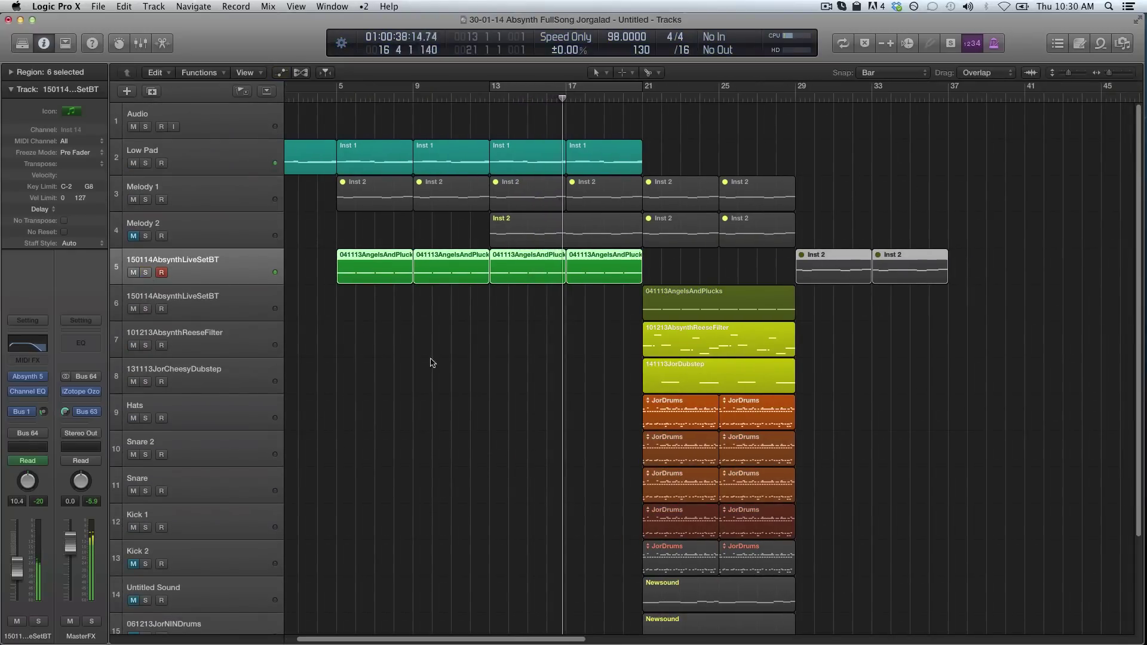
Set the cycle range to the 101213AbsynthReeseFilter region, covering bars 21 to 29.
scroll(446, 367, down, 5)
scroll(446, 366, up, 5)
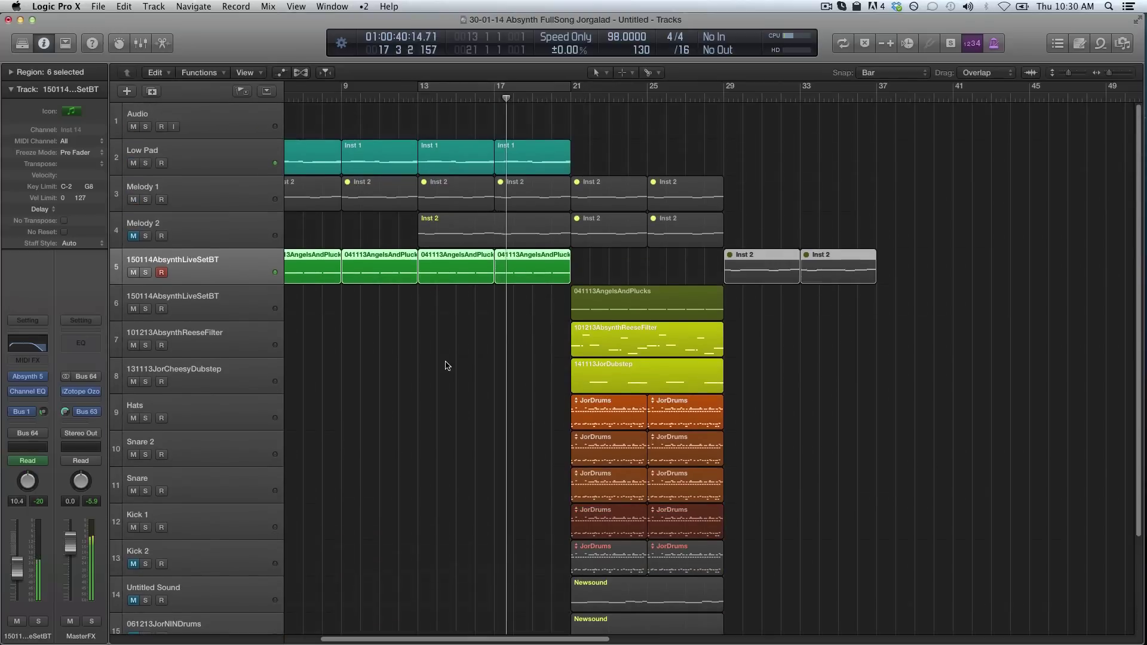
click(551, 339)
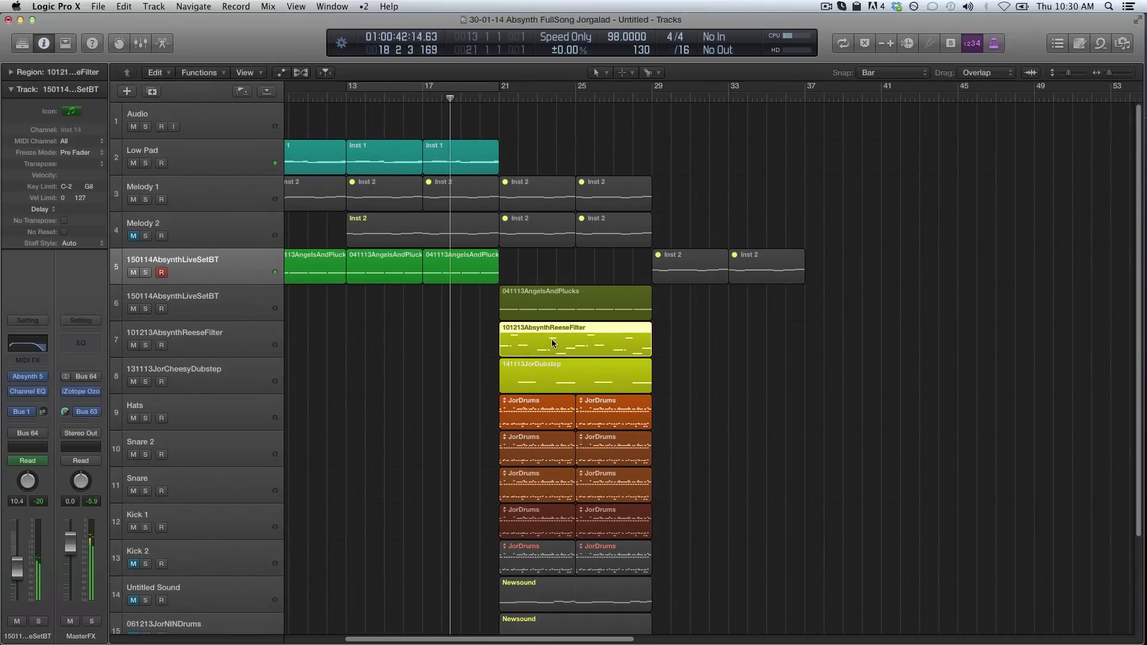
key(u)
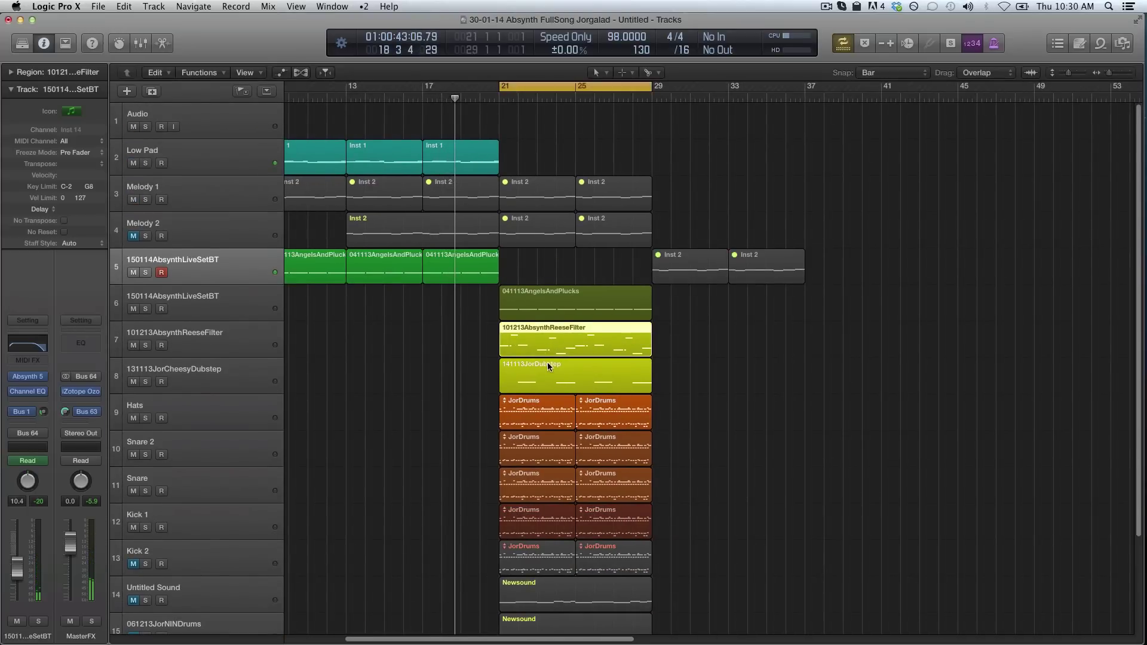
Switch cycling off and examine the drum tracks lower in the arrangement, selecting the Kick 1 track.
scroll(547, 362, down, 1)
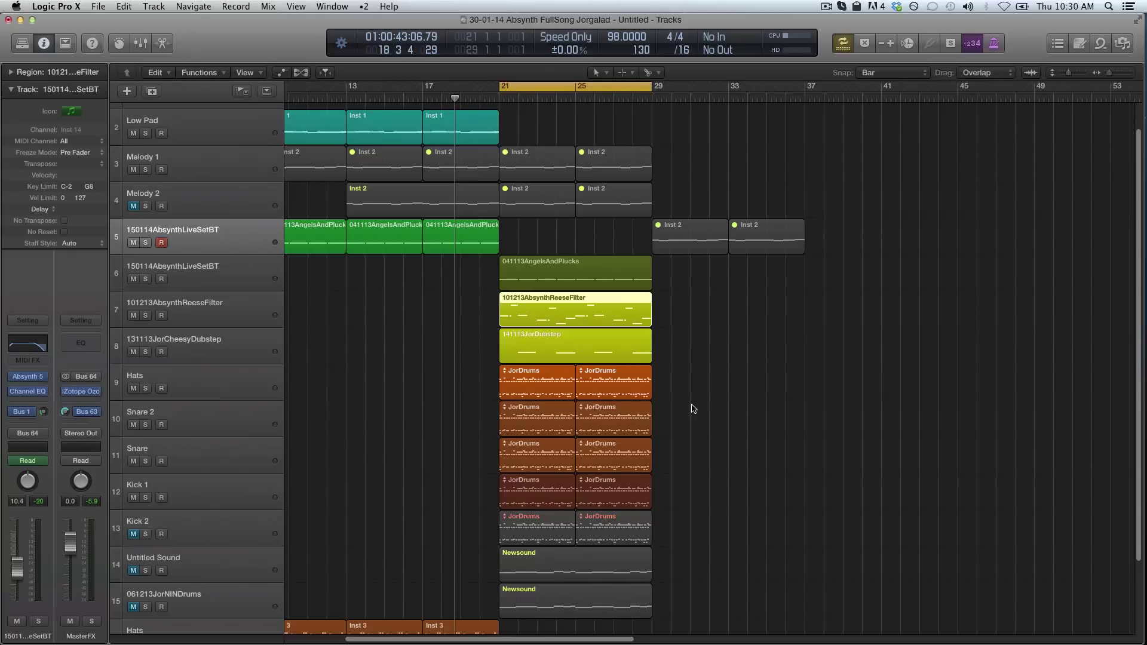
scroll(693, 411, down, 1)
scroll(693, 412, down, 5)
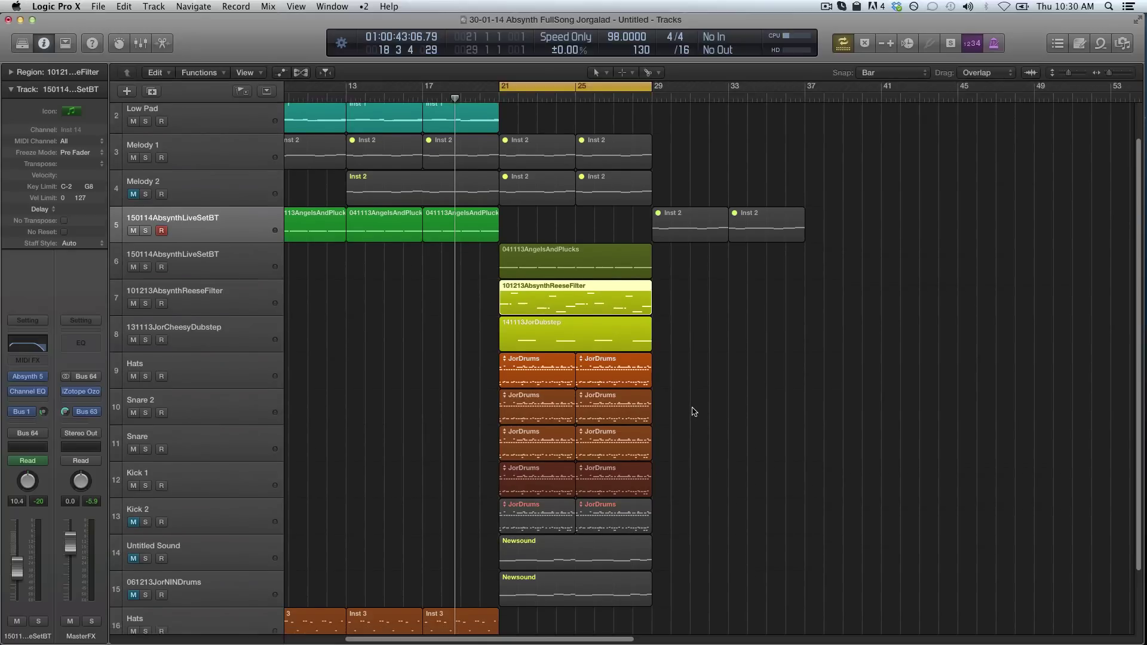
key(c)
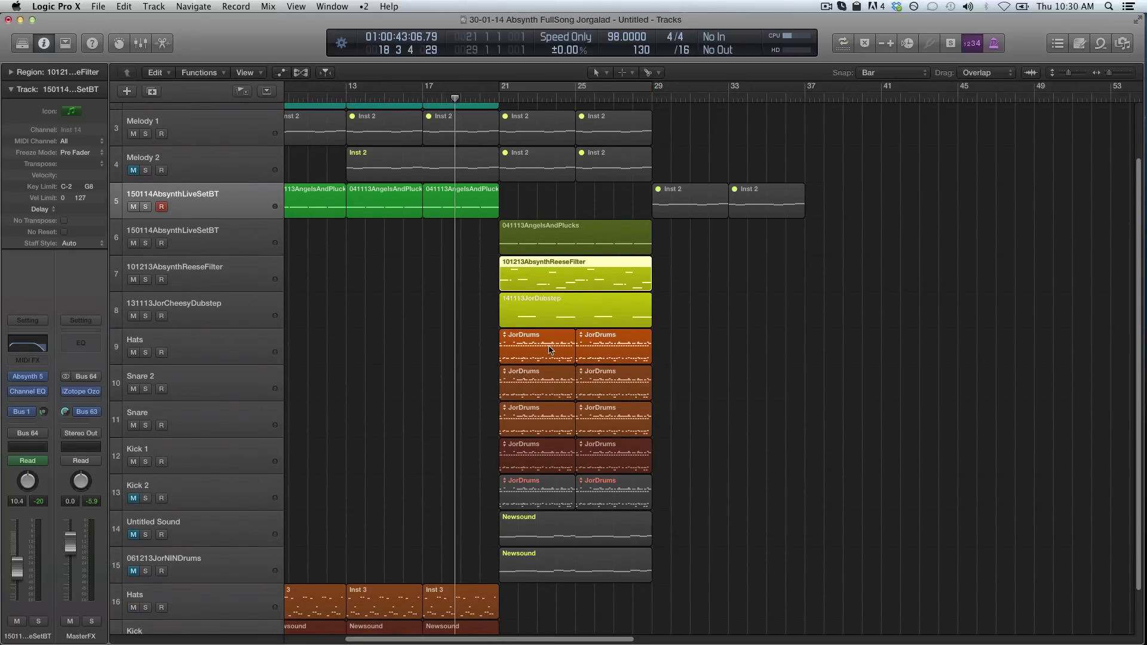
scroll(550, 350, down, 8)
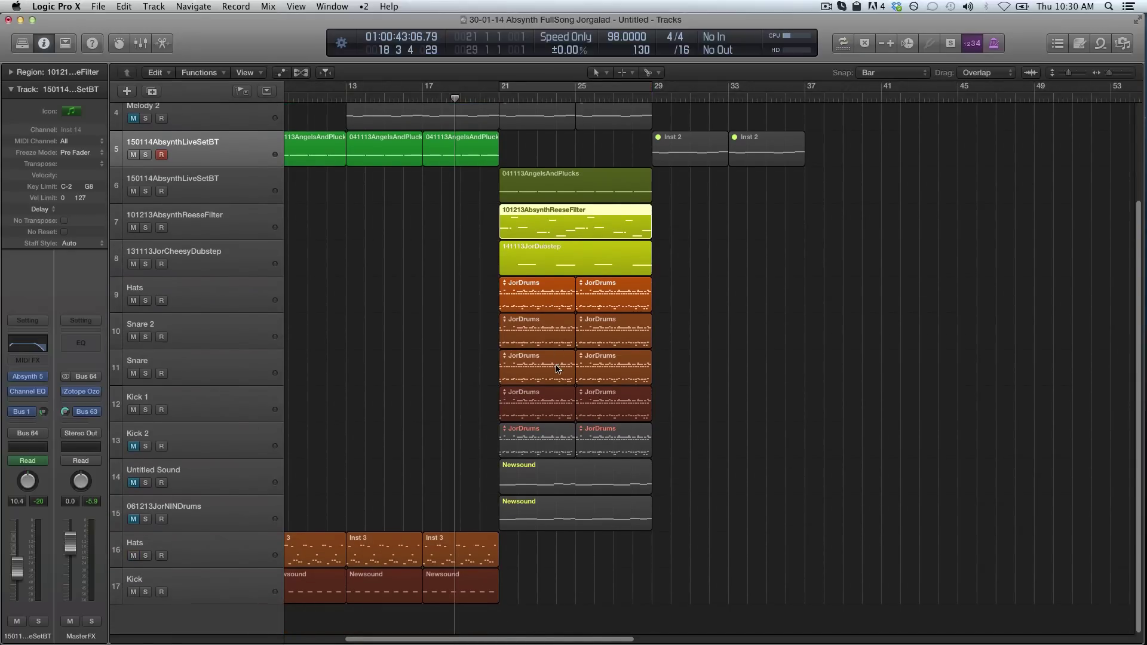
click(259, 403)
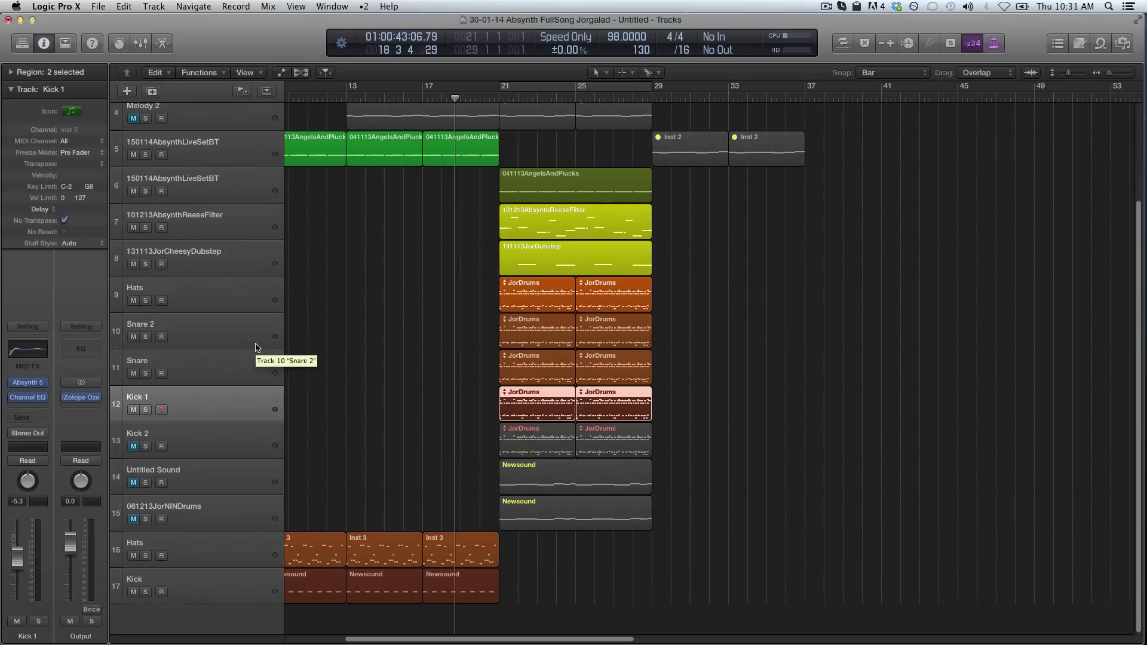
scroll(444, 222, up, 3)
scroll(444, 221, left, 2)
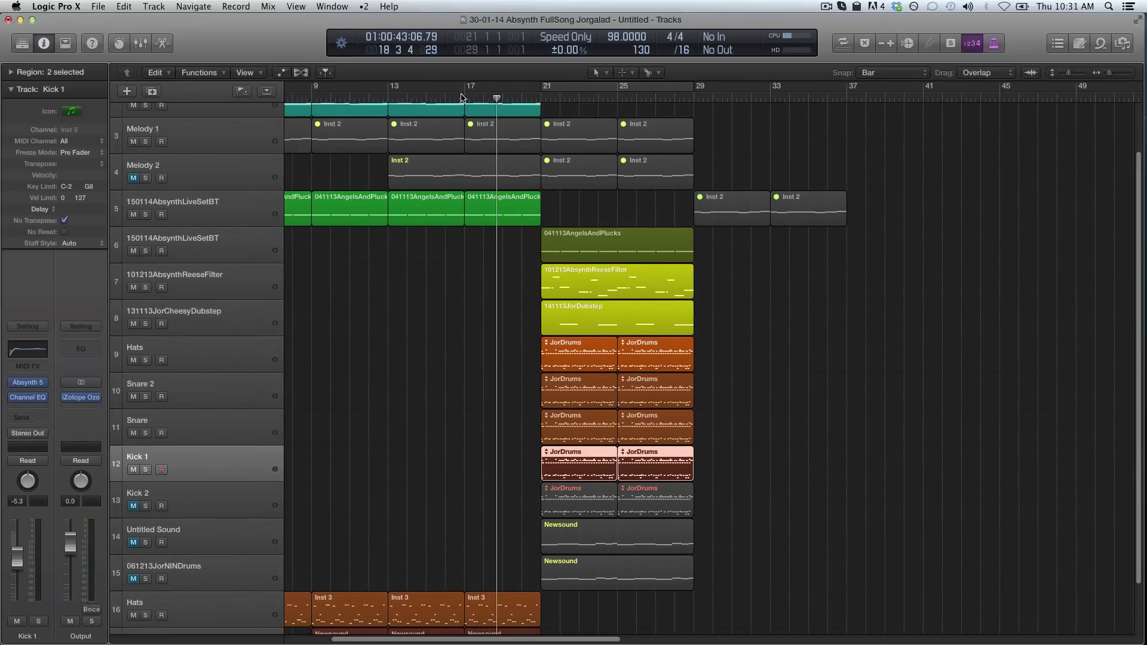
Play the arrangement from bar 17 with cycling switched on for the bar 21–29 section.
click(464, 97)
scroll(579, 215, up, 3)
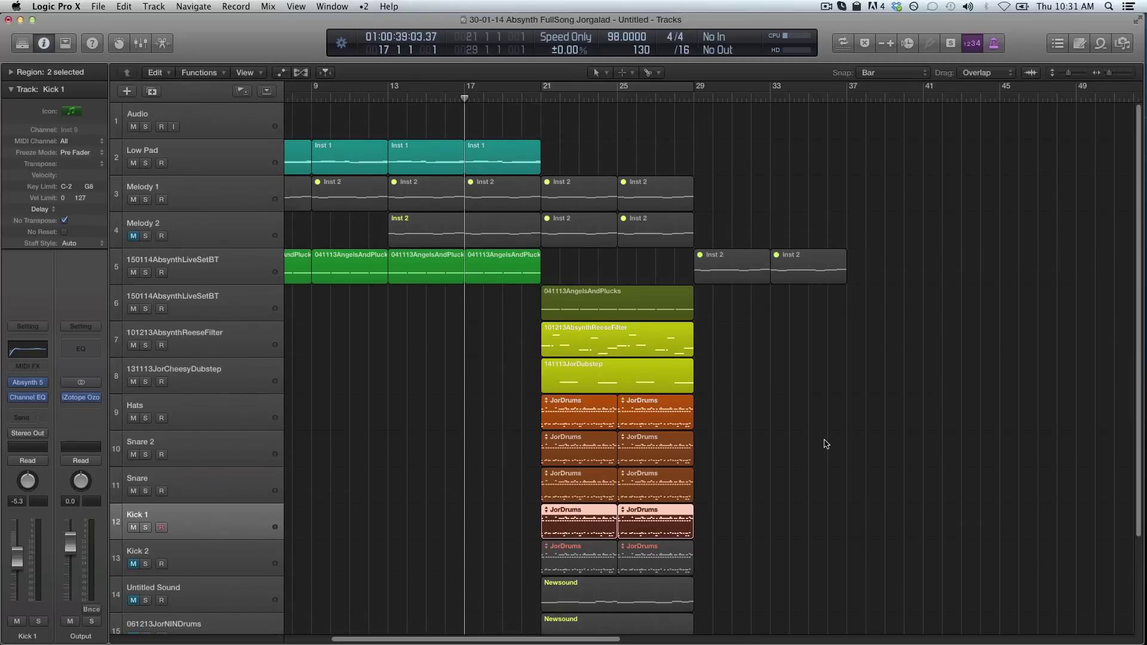
key(space)
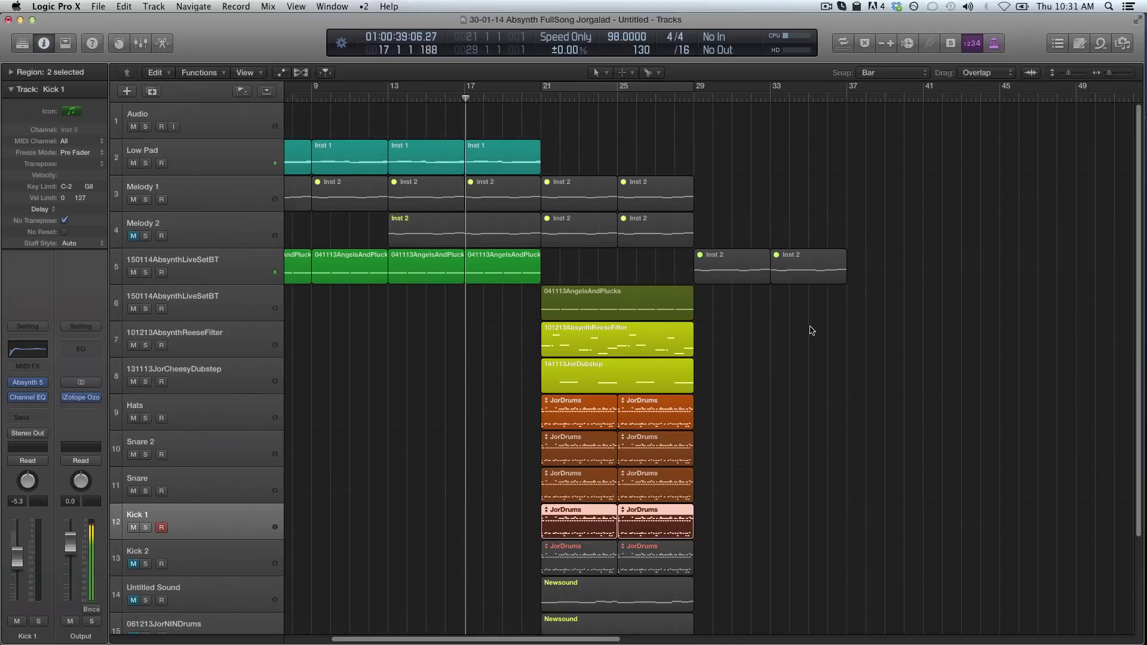
key(c)
scroll(822, 345, left, 4)
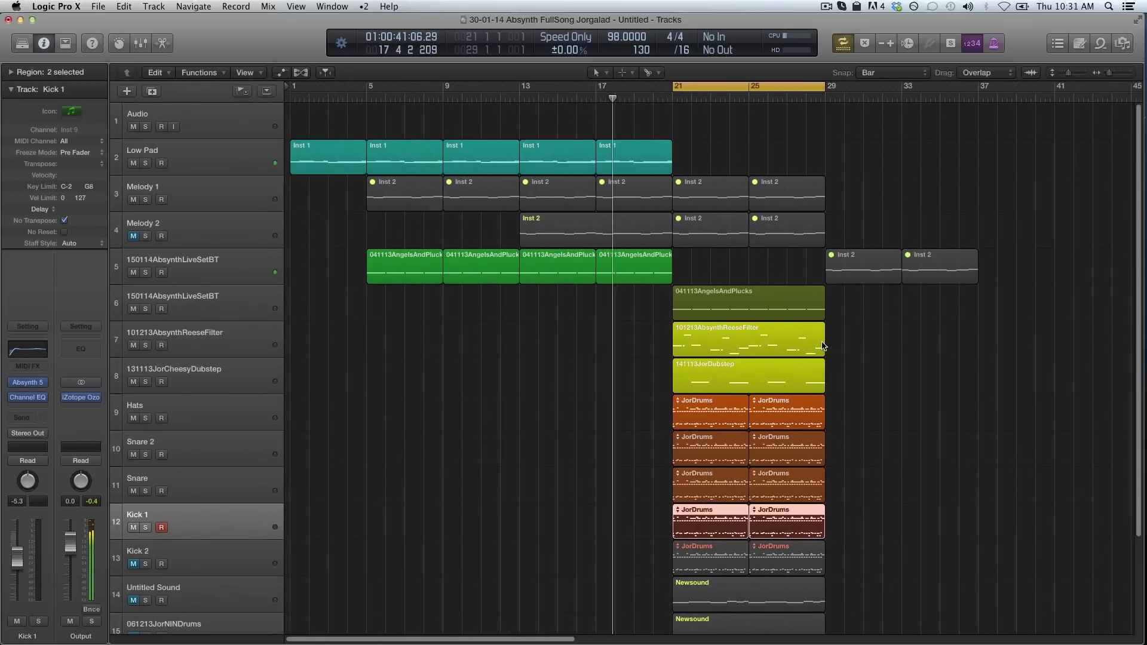
scroll(822, 345, down, 5)
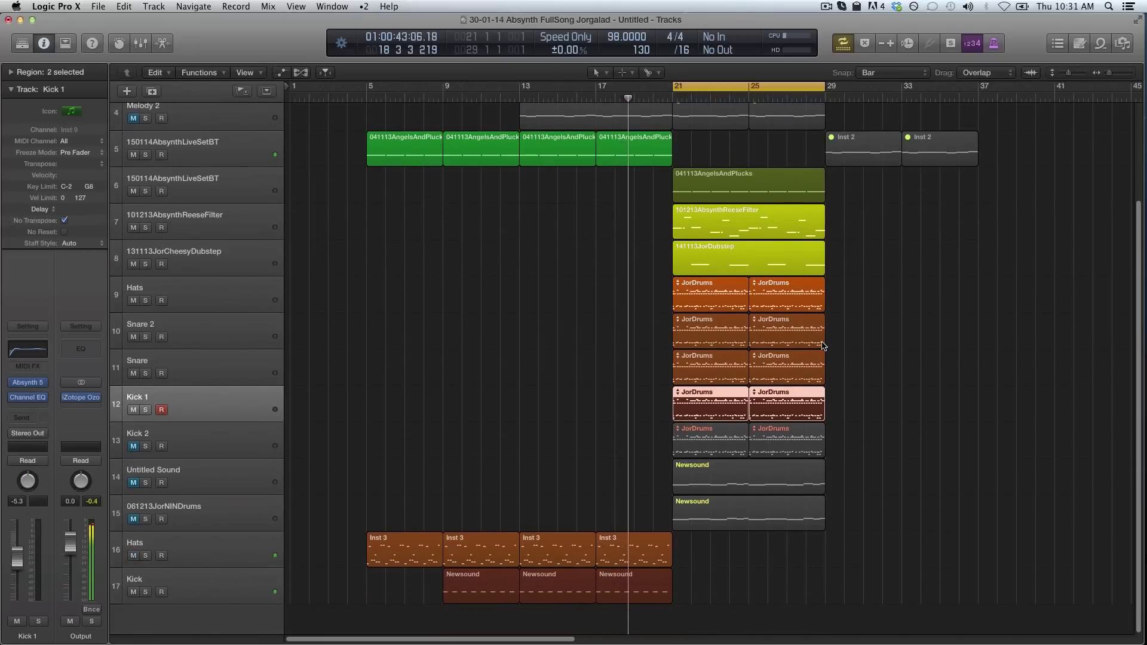
scroll(822, 345, right, 6)
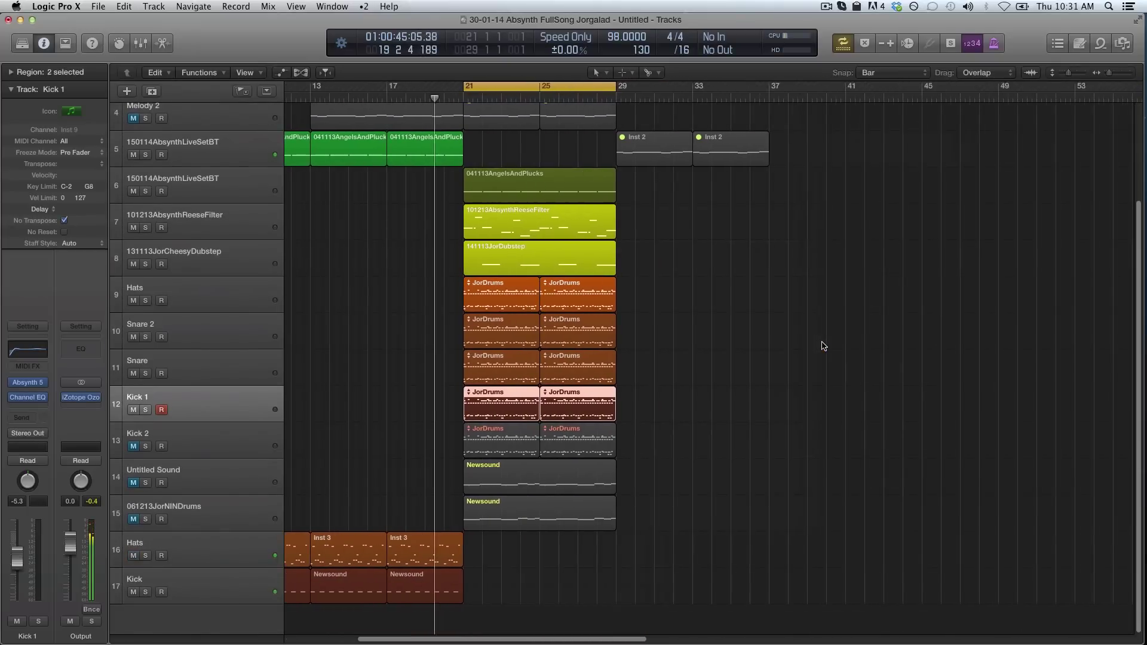
scroll(822, 346, up, 4)
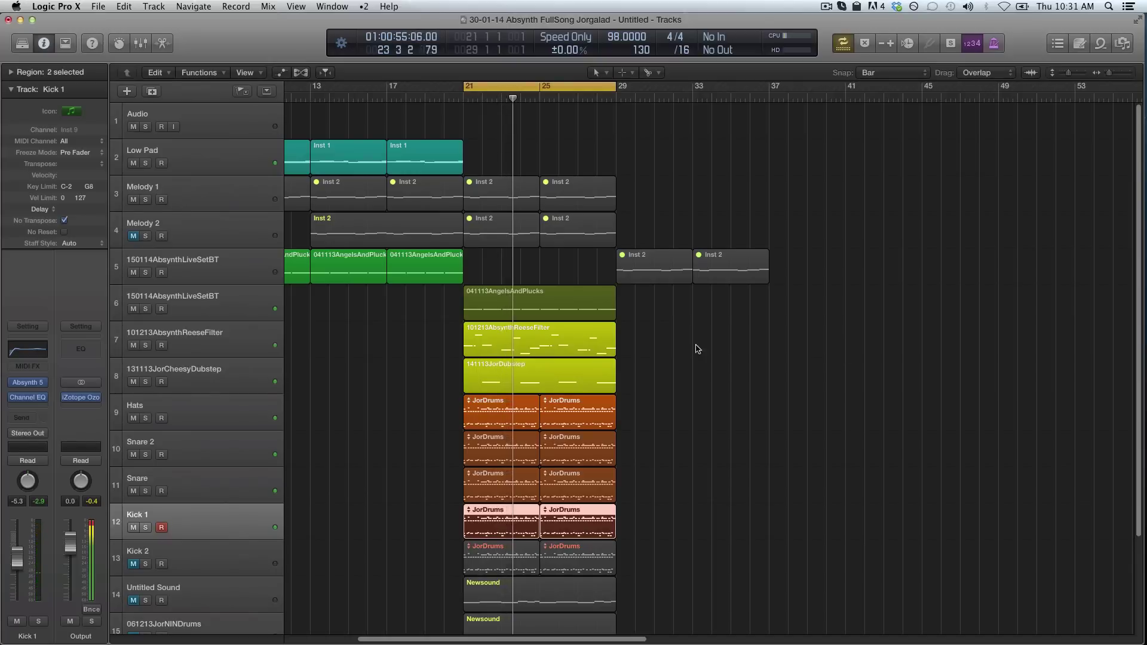
Lower the track volumes of 101213AbsynthReeseFilter to about -8 dB and 131113JorCheesyDubstep to -8.2 dB during playback.
click(251, 352)
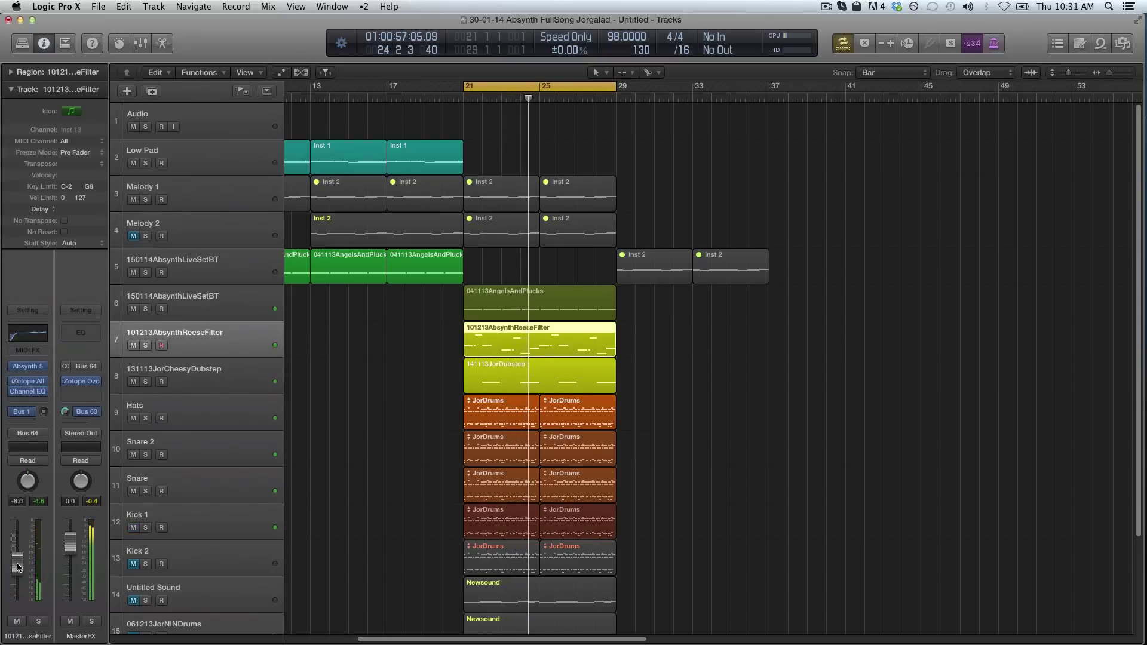
drag(16, 567, 18, 569)
click(215, 376)
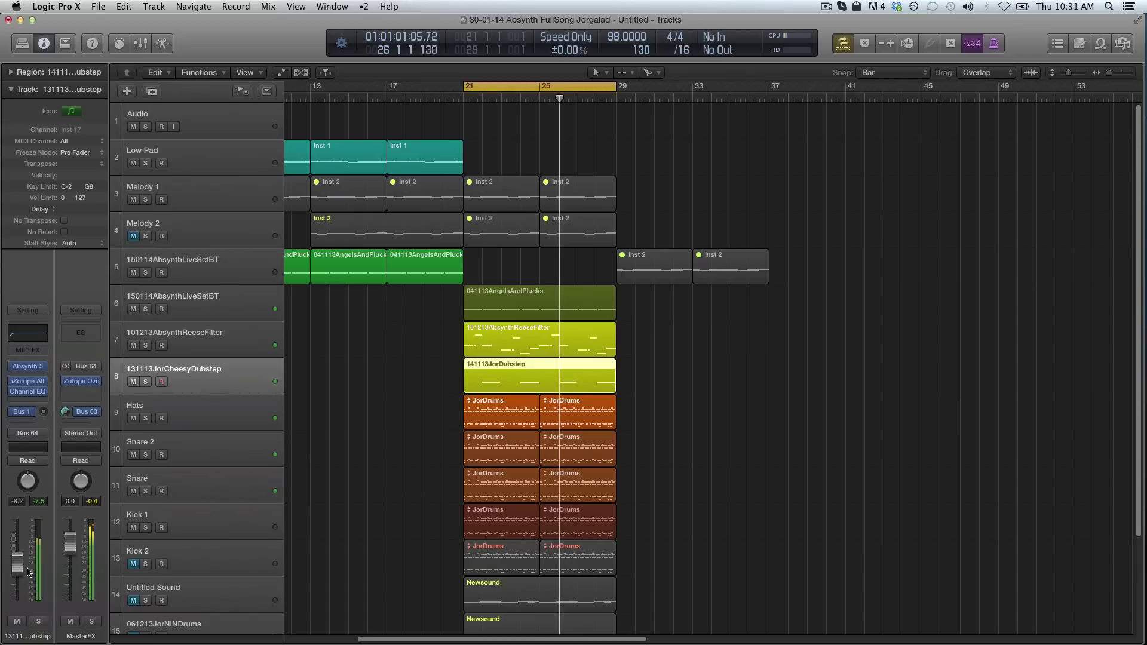
Raise the Kick 1 track's volume to about -4.2 dB and the Snare track's to +1.6 dB, ending with no regions selected.
click(228, 404)
click(245, 536)
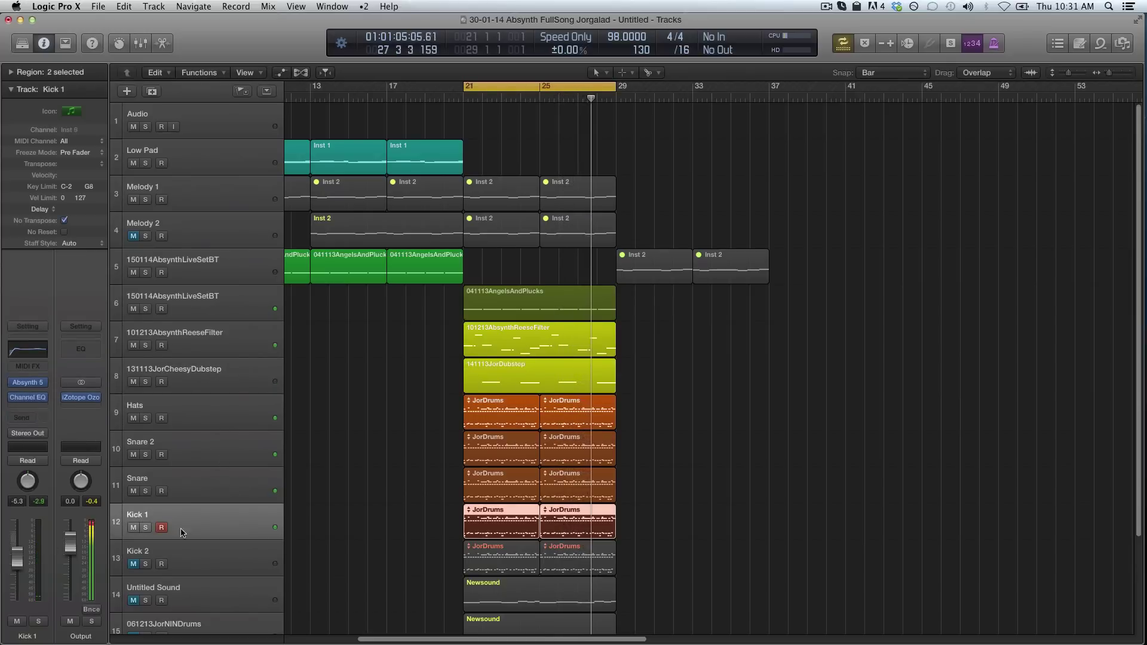
drag(23, 536, 5, 576)
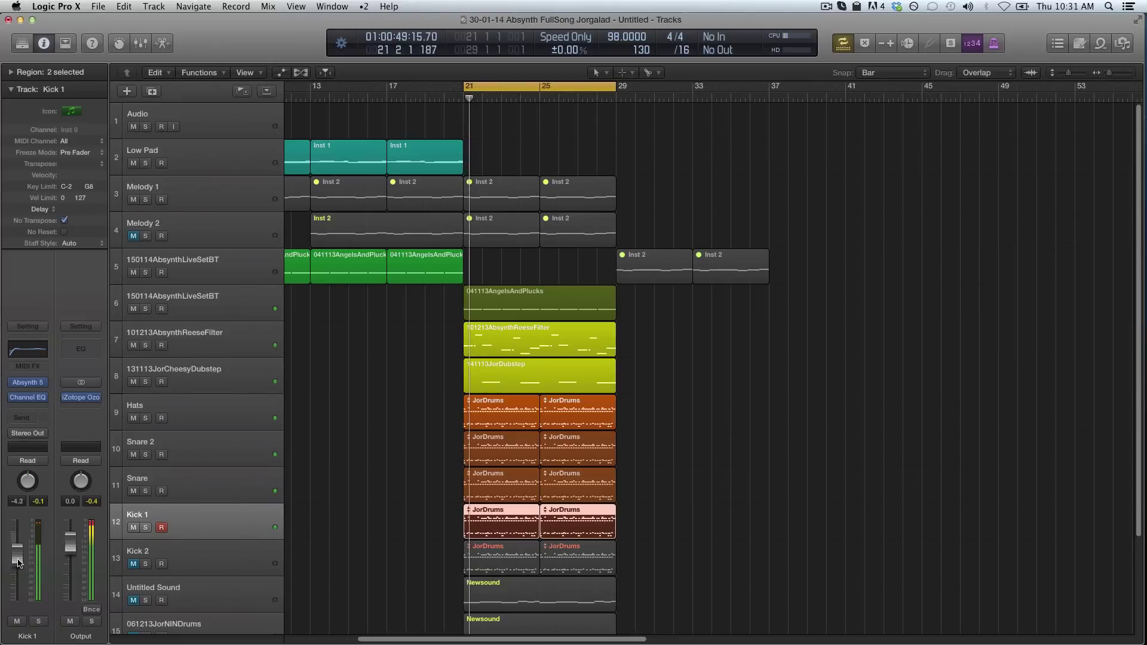
key(Up)
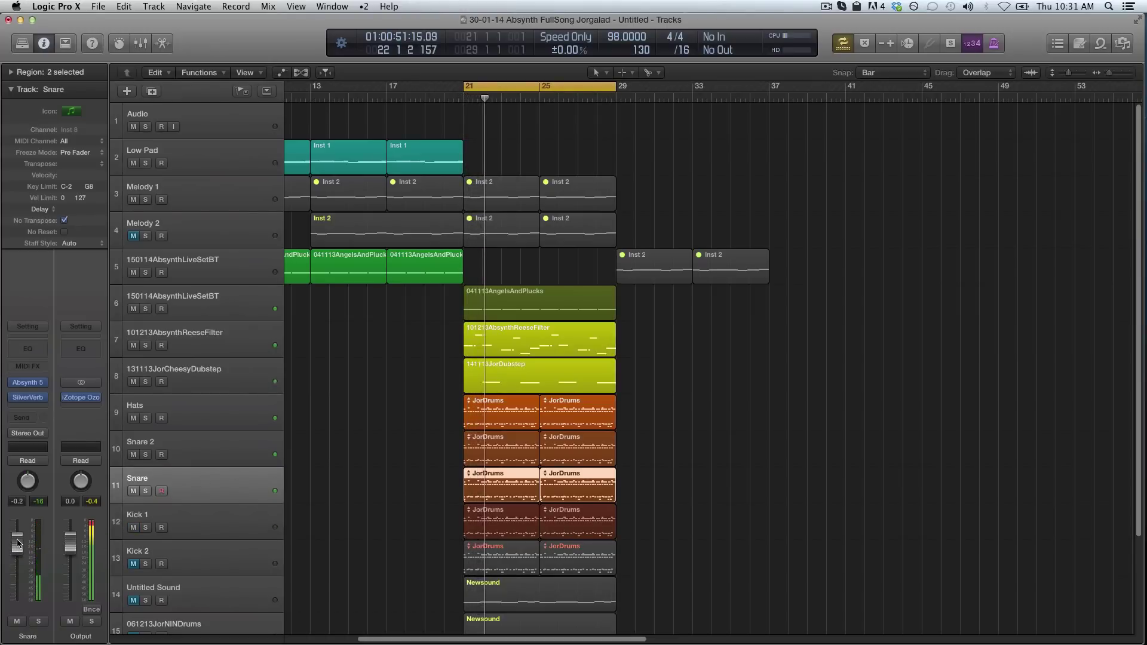
drag(24, 545, 25, 539)
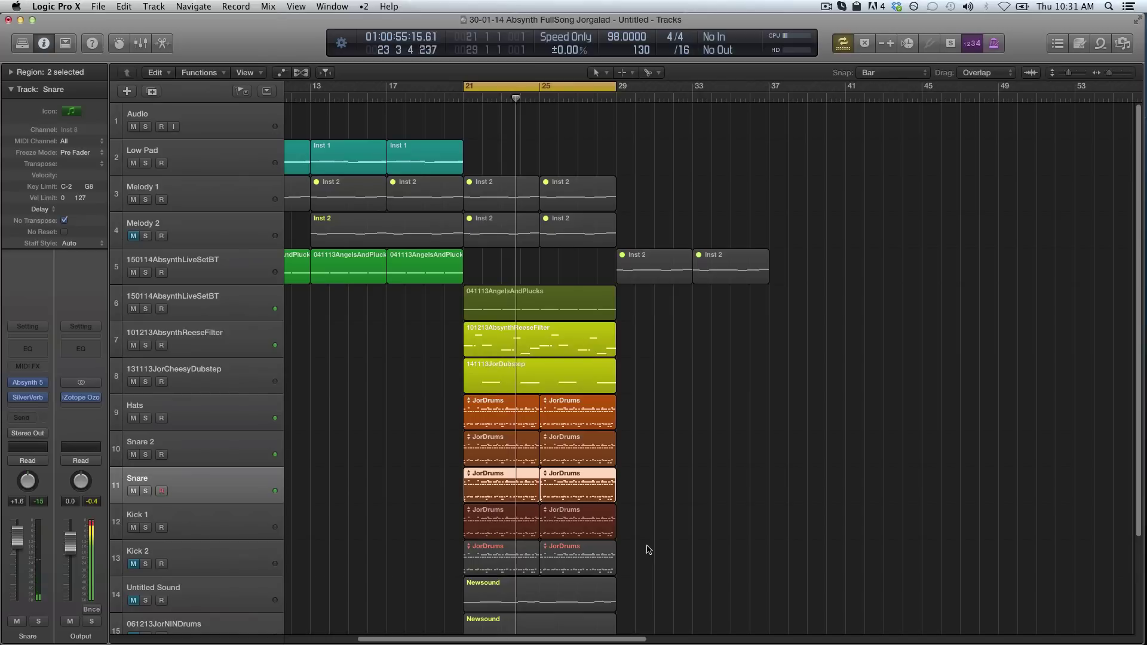
click(695, 438)
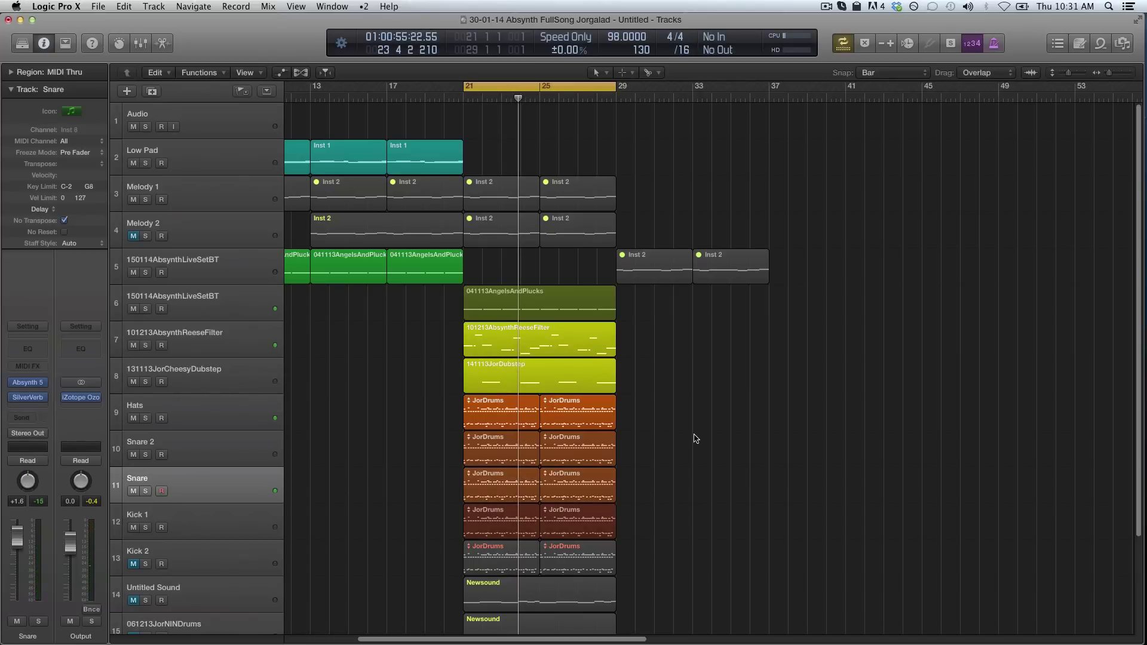
key(super+Right)
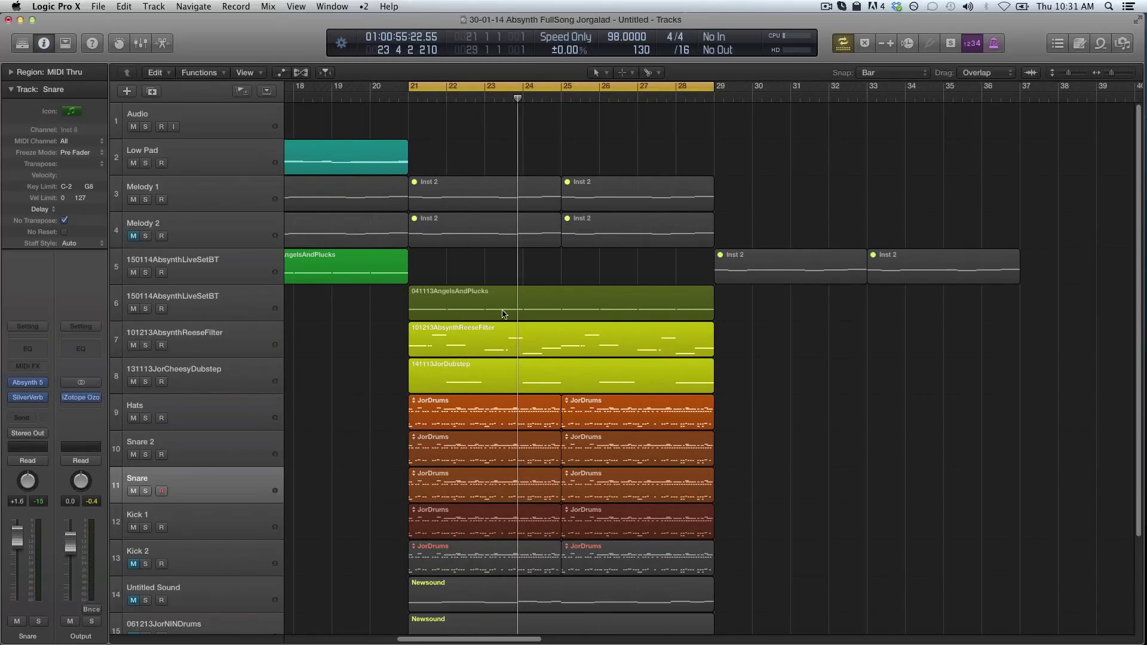
Solo the 150114AbsynthLiveSetBT track on row 6 and play its part in the cycled bar 21–29 drop.
click(250, 308)
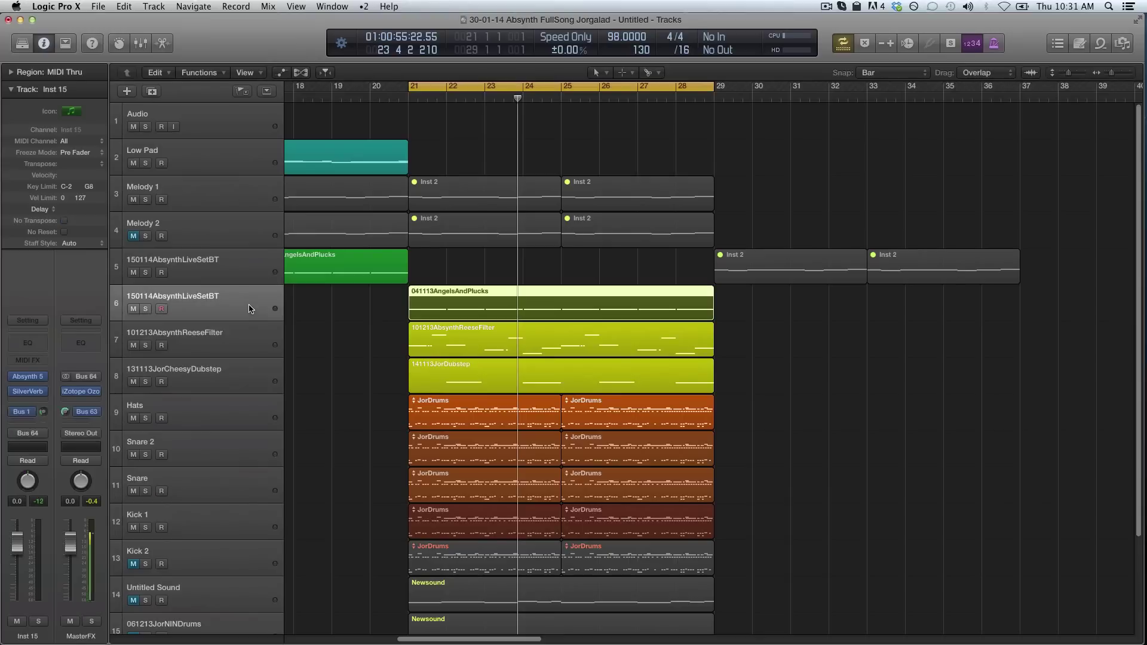
click(146, 309)
scroll(307, 393, left, 3)
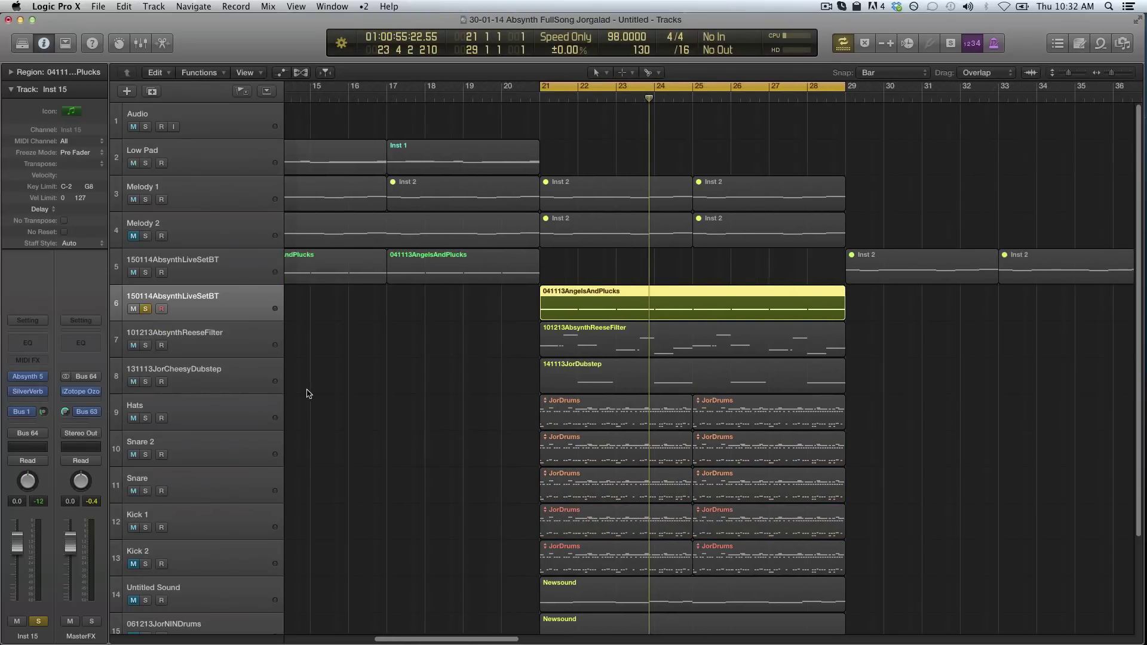
key(r)
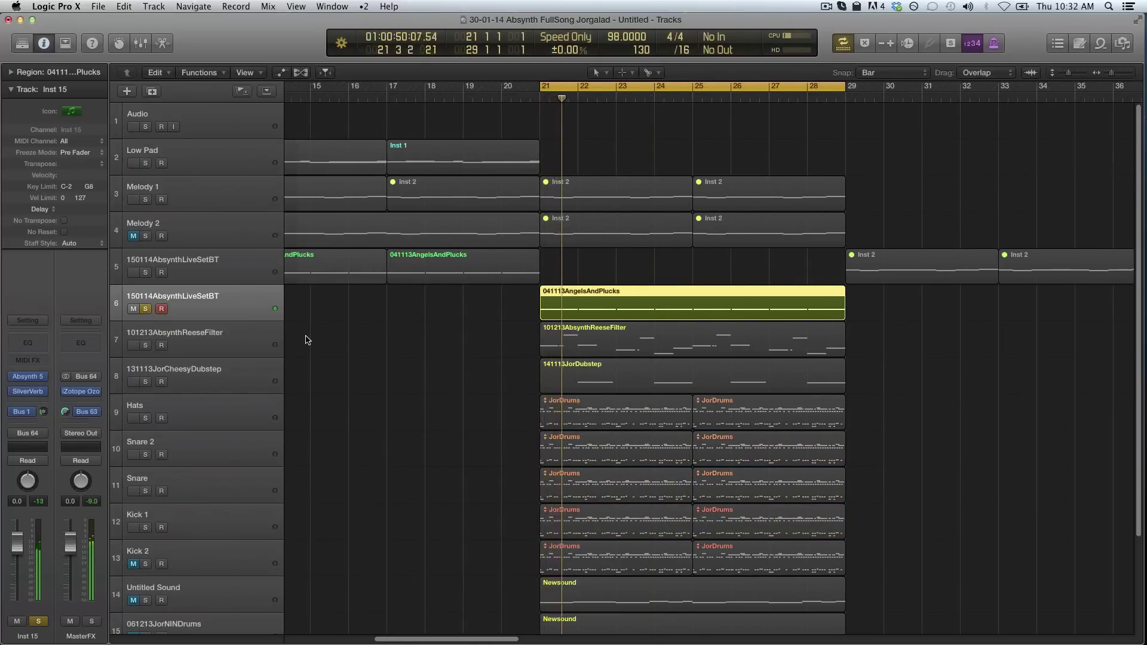
Solo the 150114AbsynthLiveSetBT track on row 5 instead of row 6, undoing the stray track duplication.
scroll(307, 338, left, 2)
scroll(307, 340, left, 6)
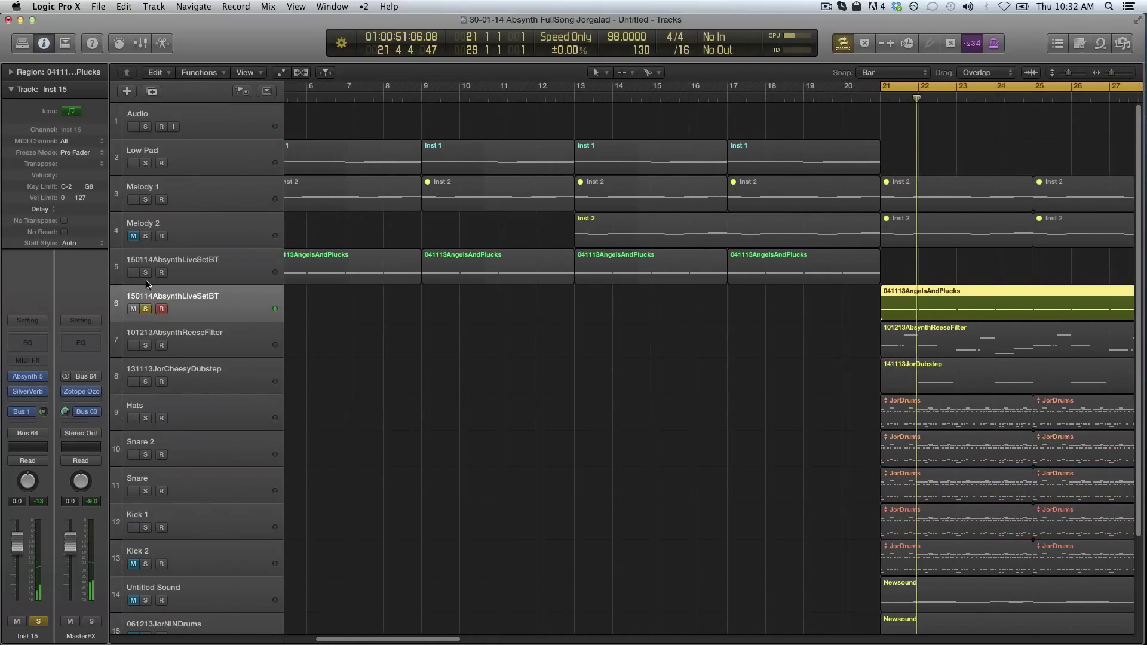
click(146, 280)
key(super+d)
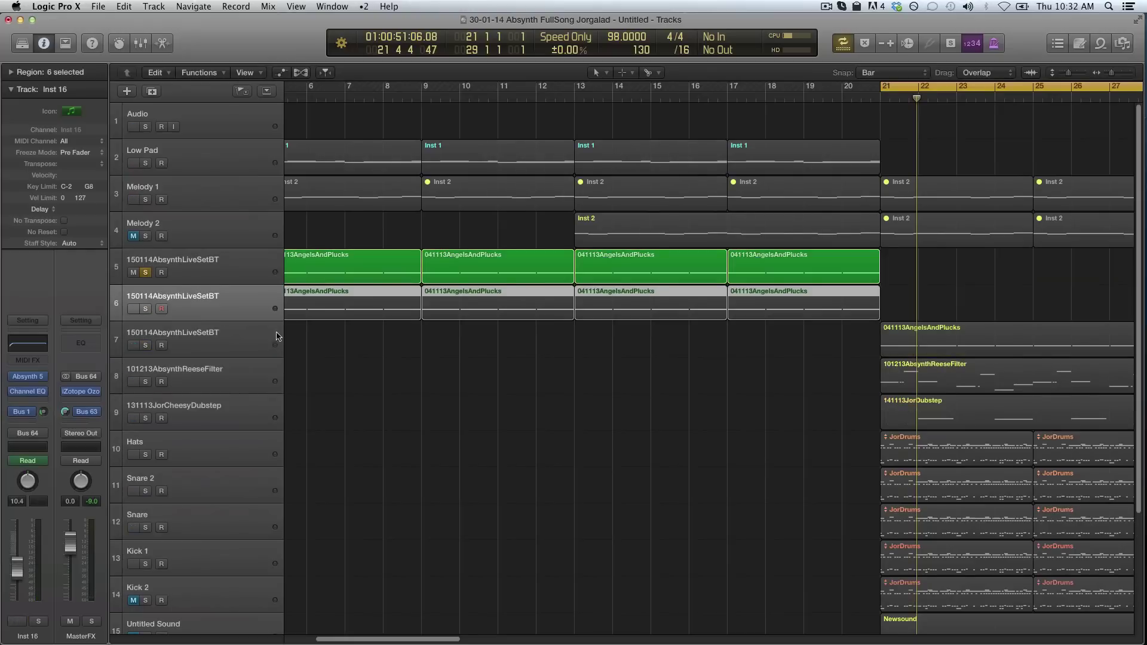
key(super+z)
click(145, 273)
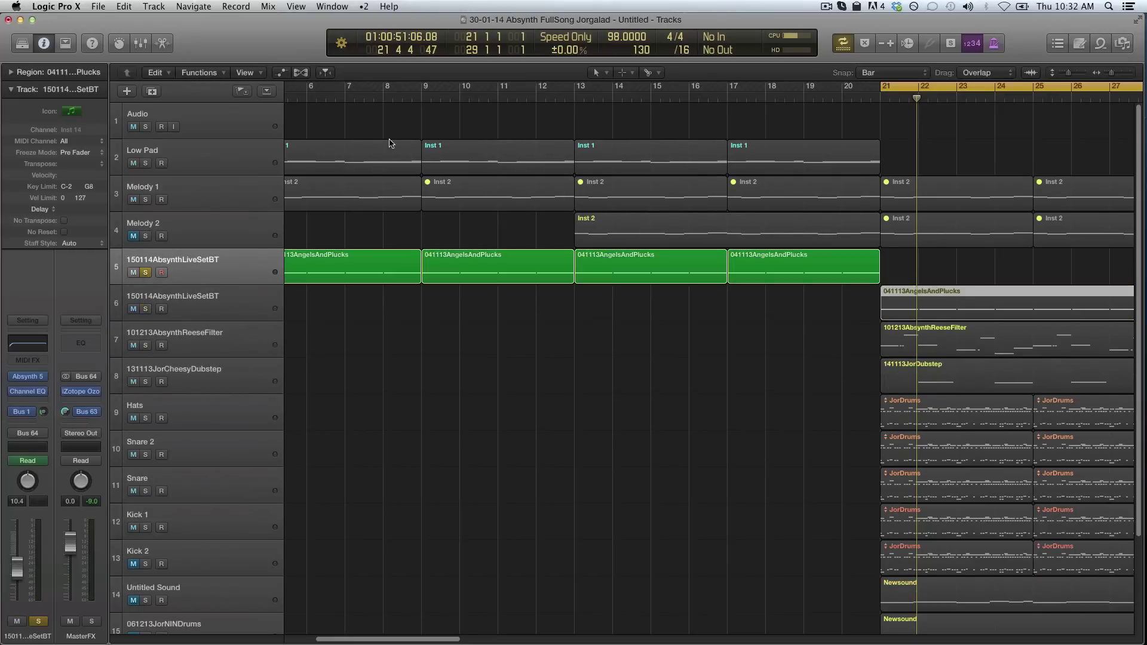
Audition the soloed track from about bar 11 without cycling, and set the cycle range to its 041113AngelsAndPlucks region at bars 13–17.
click(510, 93)
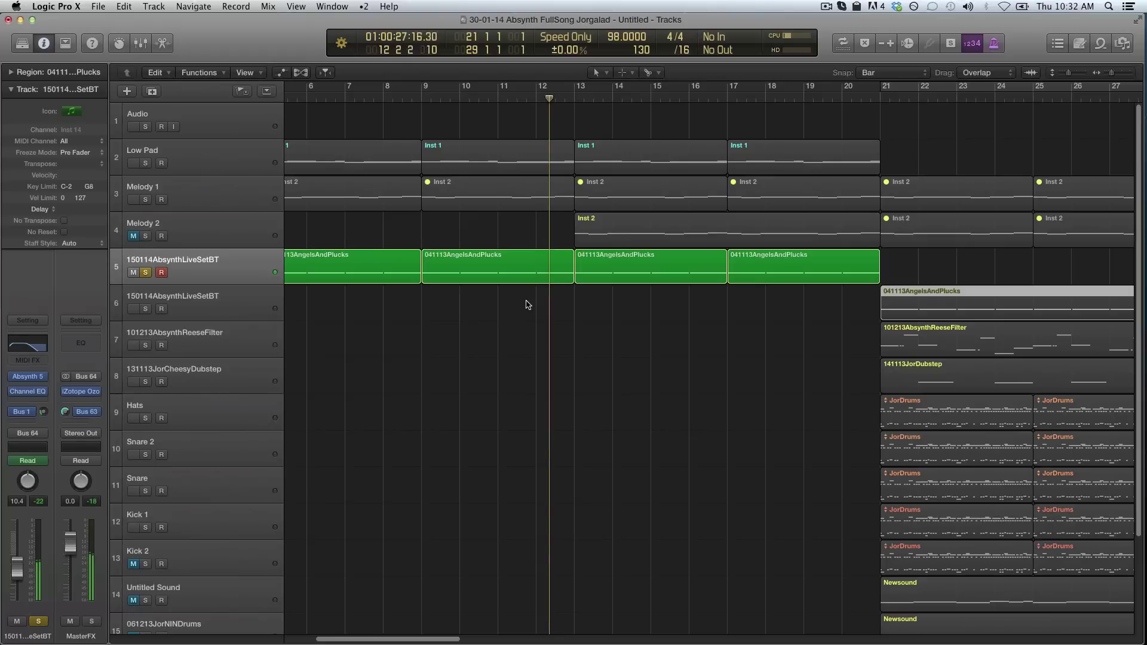
key(c)
scroll(517, 335, right, 10)
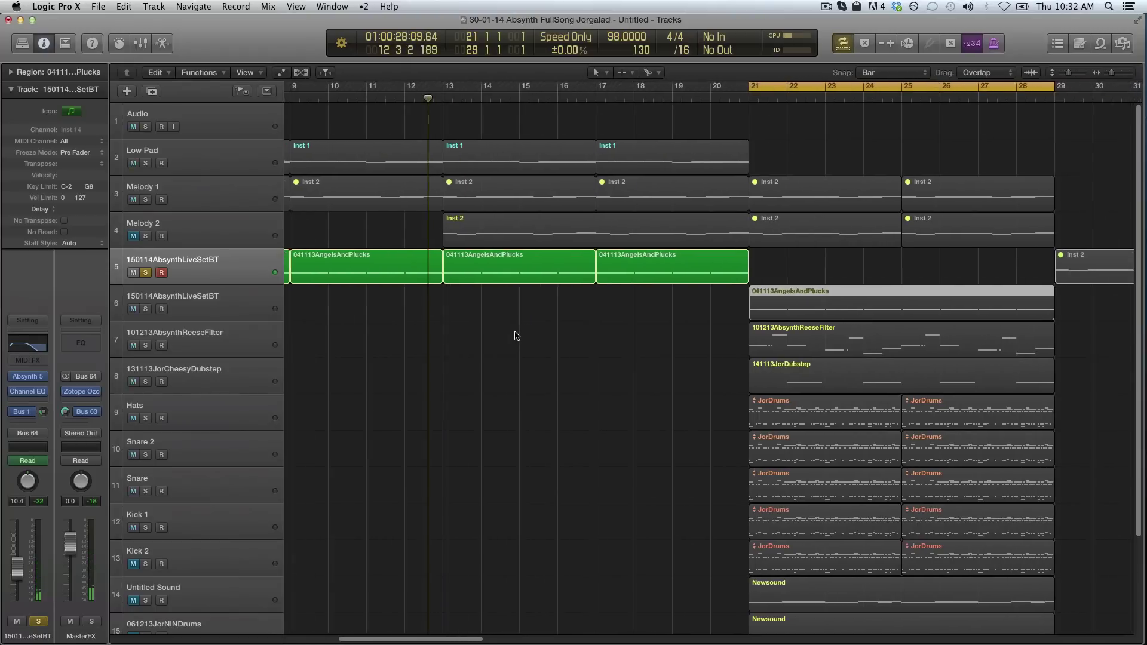
click(227, 280)
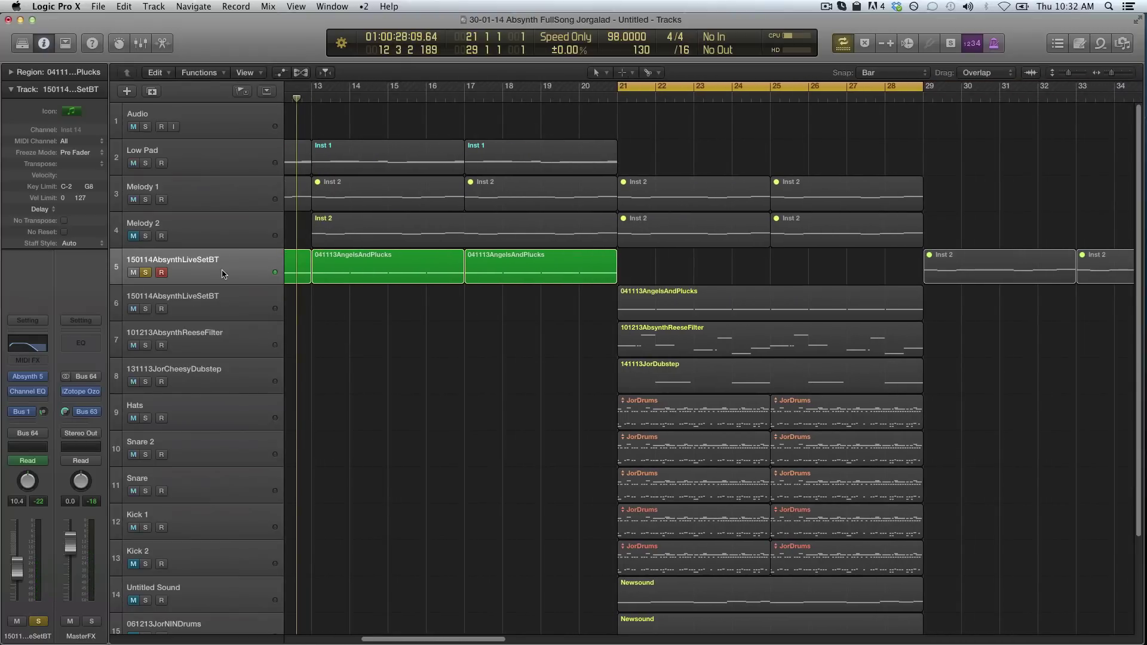
scroll(387, 325, left, 2)
click(442, 281)
key(u)
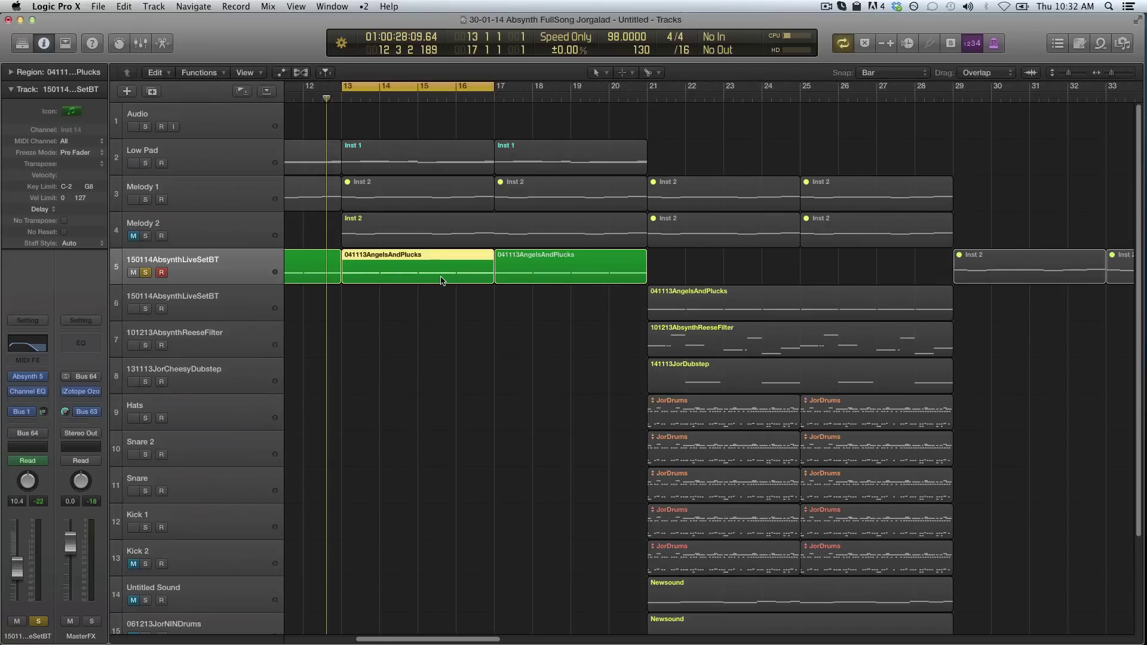
Open the soloed track's Absynth 5 instrument, move its window clear of the channel strips and show the Patch page.
click(29, 378)
click(191, 110)
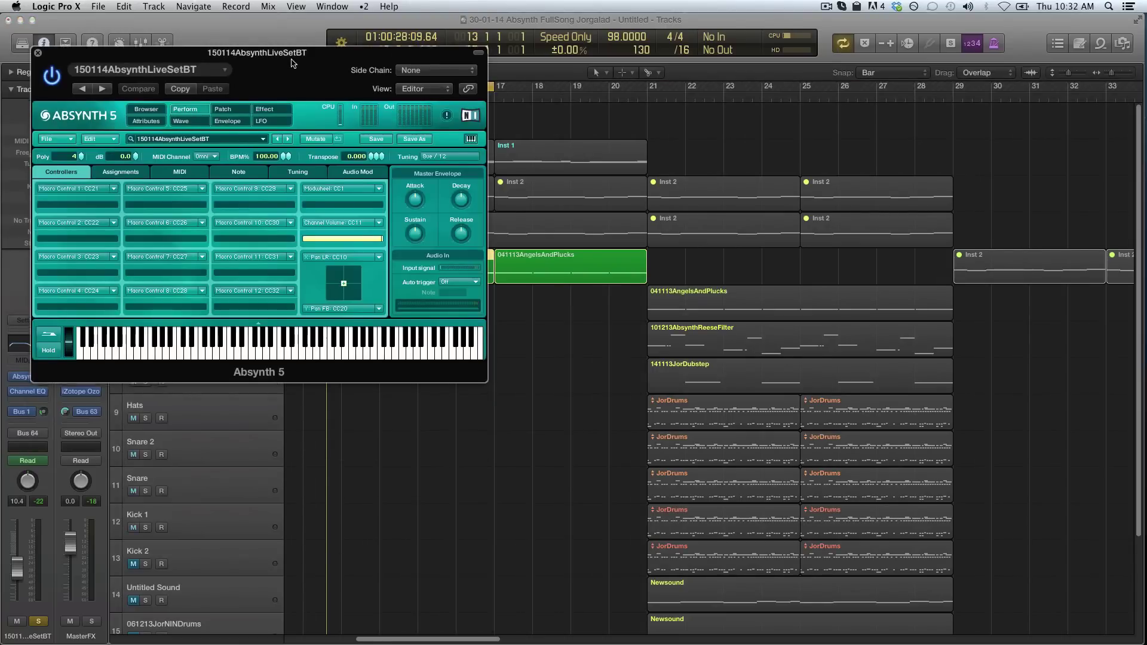
drag(293, 63, 458, 153)
click(346, 211)
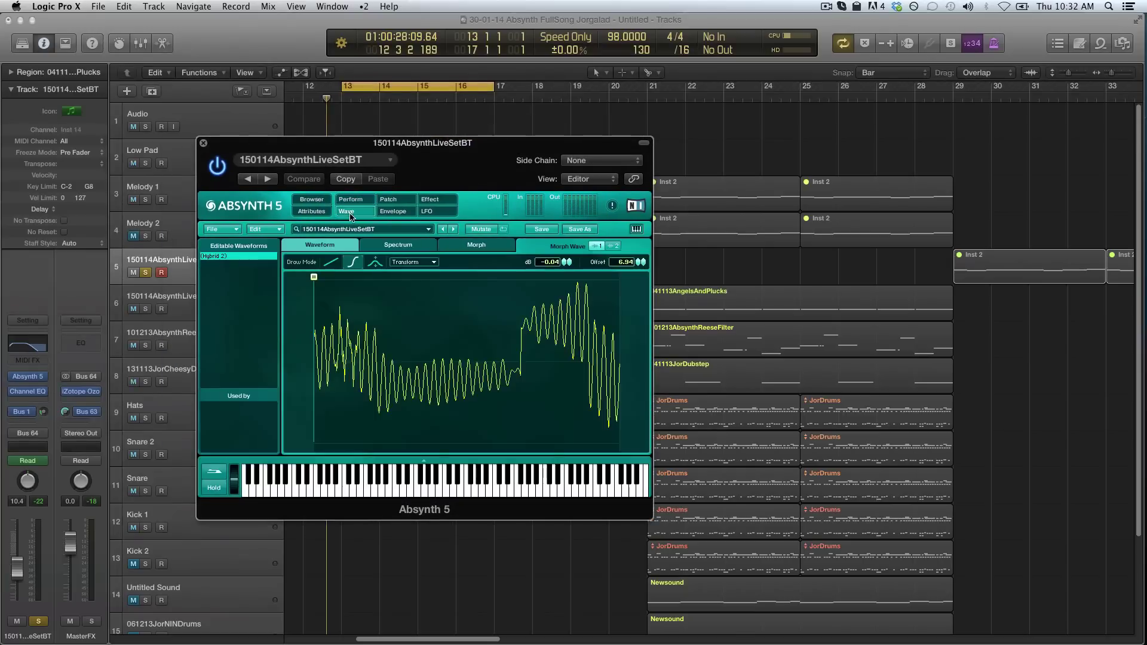
click(389, 199)
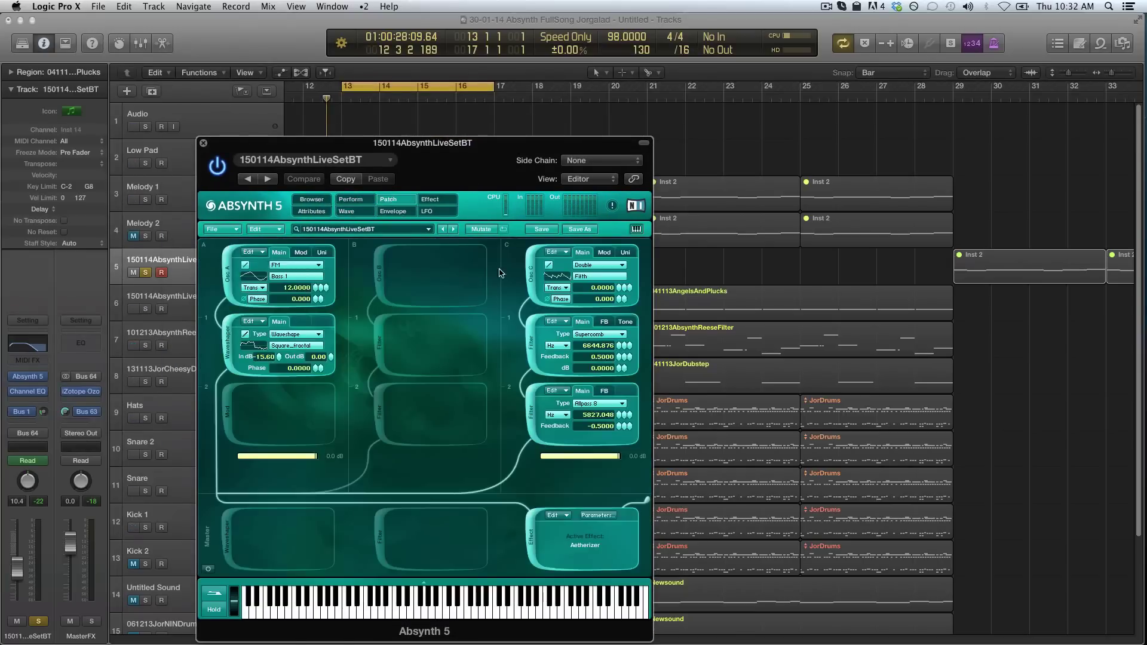
Switch off the channel C modules and examine Osc A's frequency mode, unison and modulation settings.
click(527, 275)
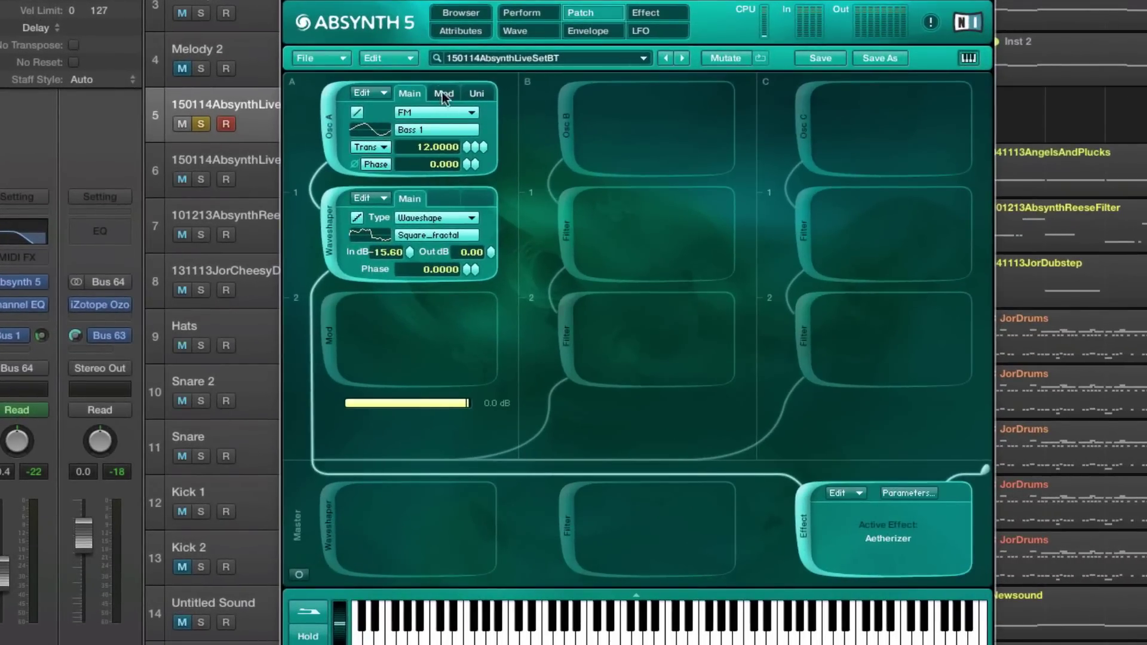
click(375, 146)
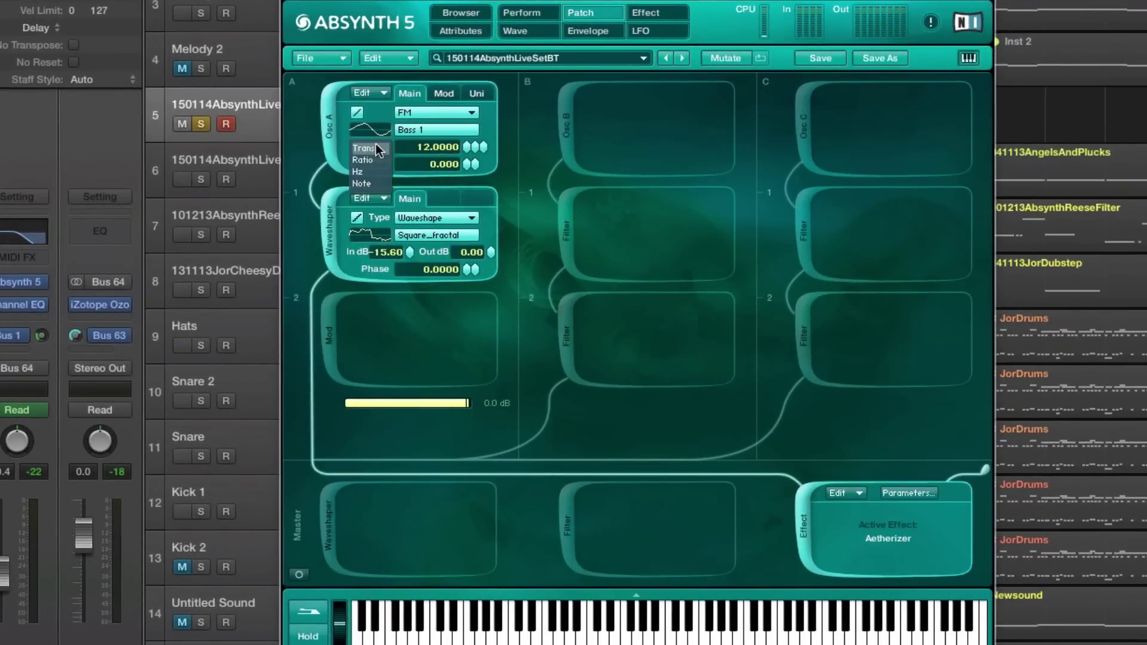
click(376, 147)
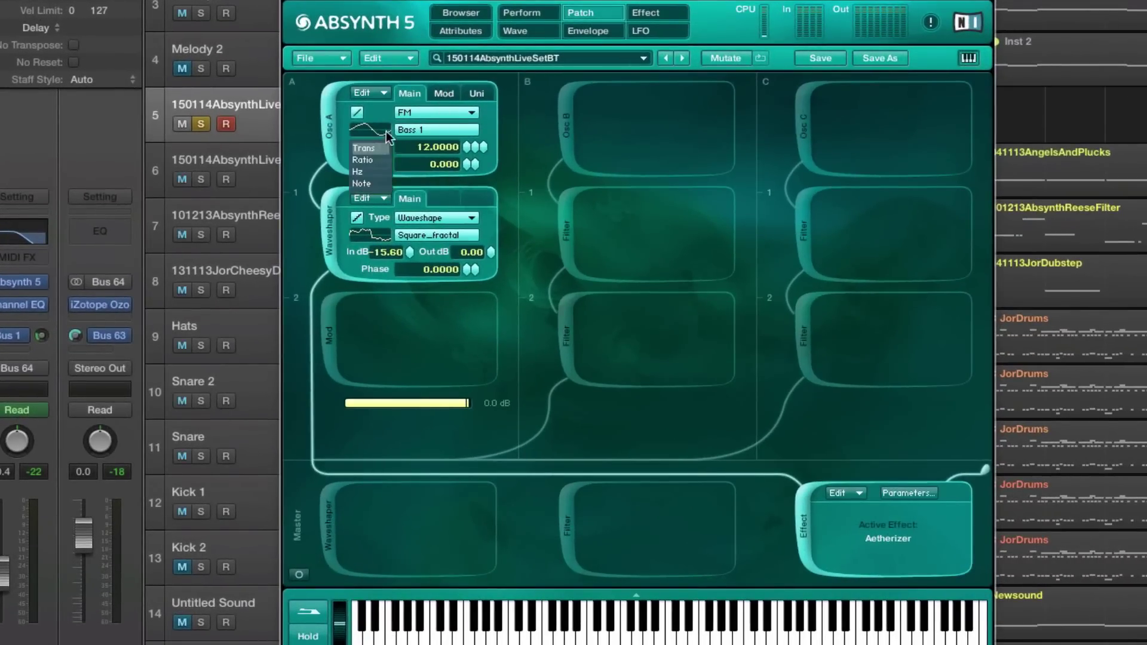
click(462, 92)
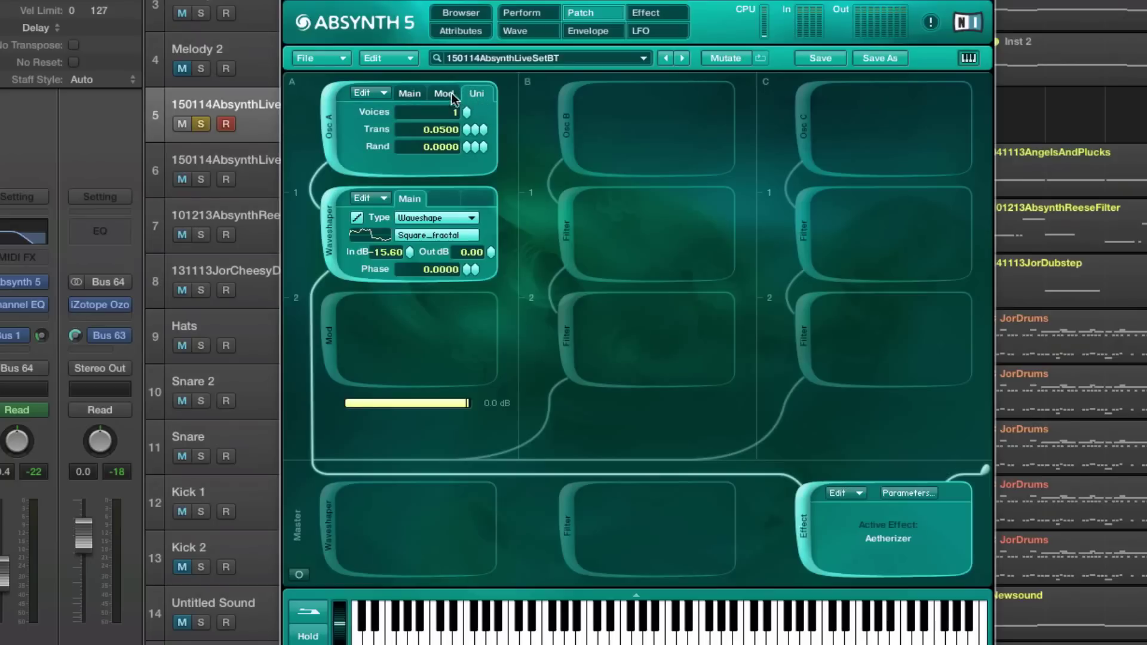
click(444, 94)
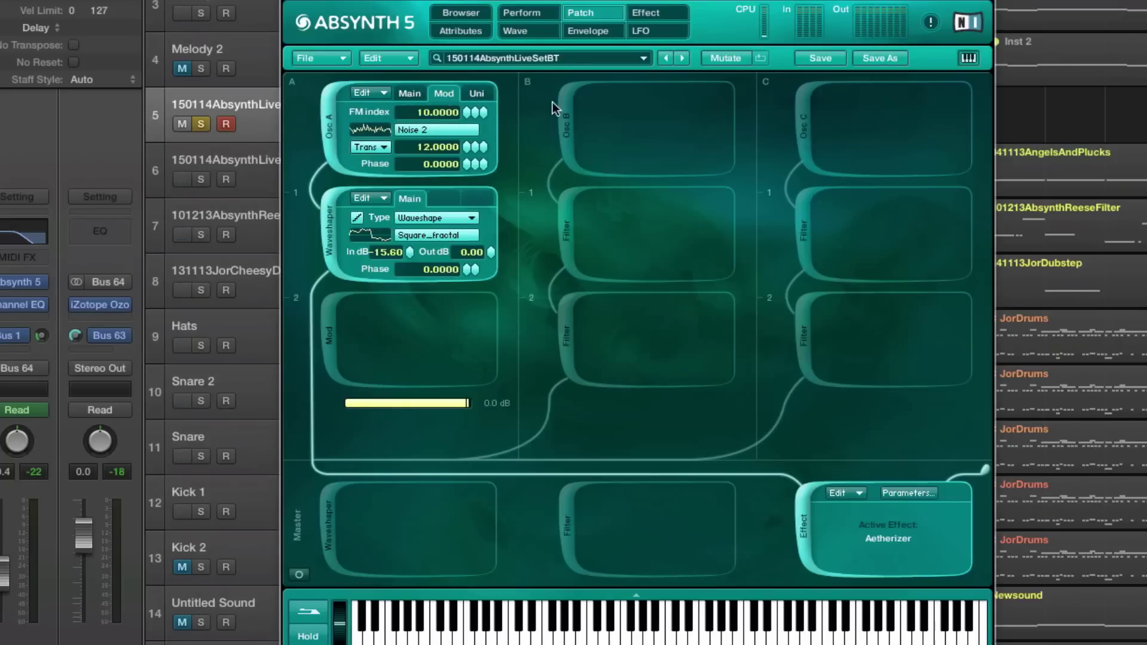
Inspect the modulation assignments available for Osc A's FM index and modulator transposition, ending on its main settings.
right_click(443, 112)
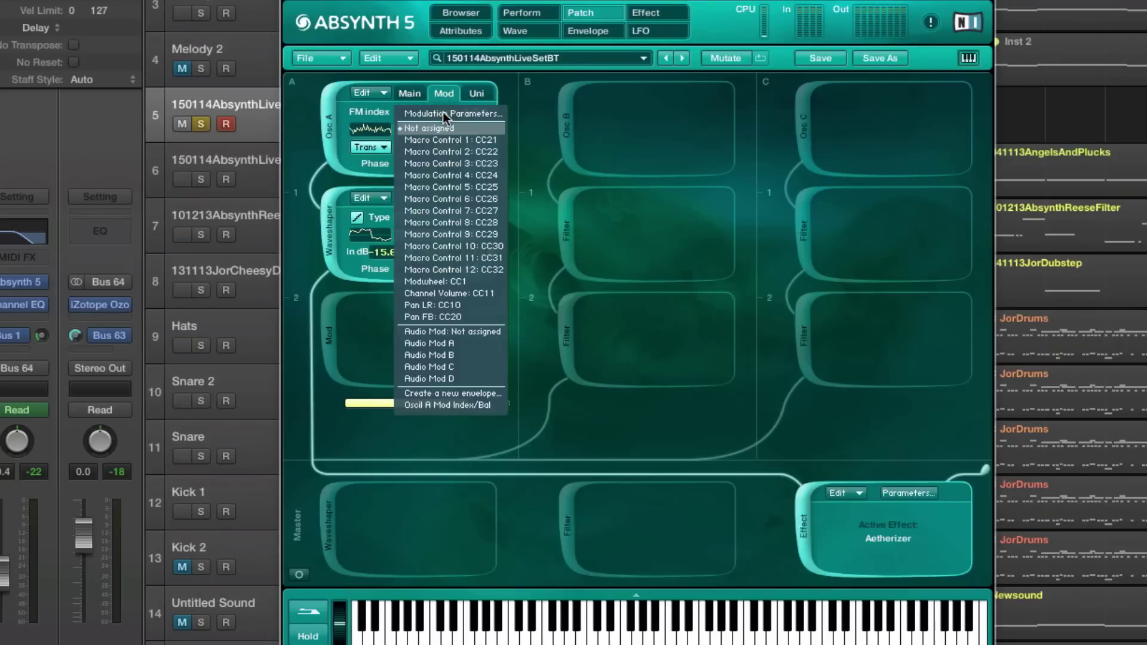
click(431, 148)
right_click(431, 142)
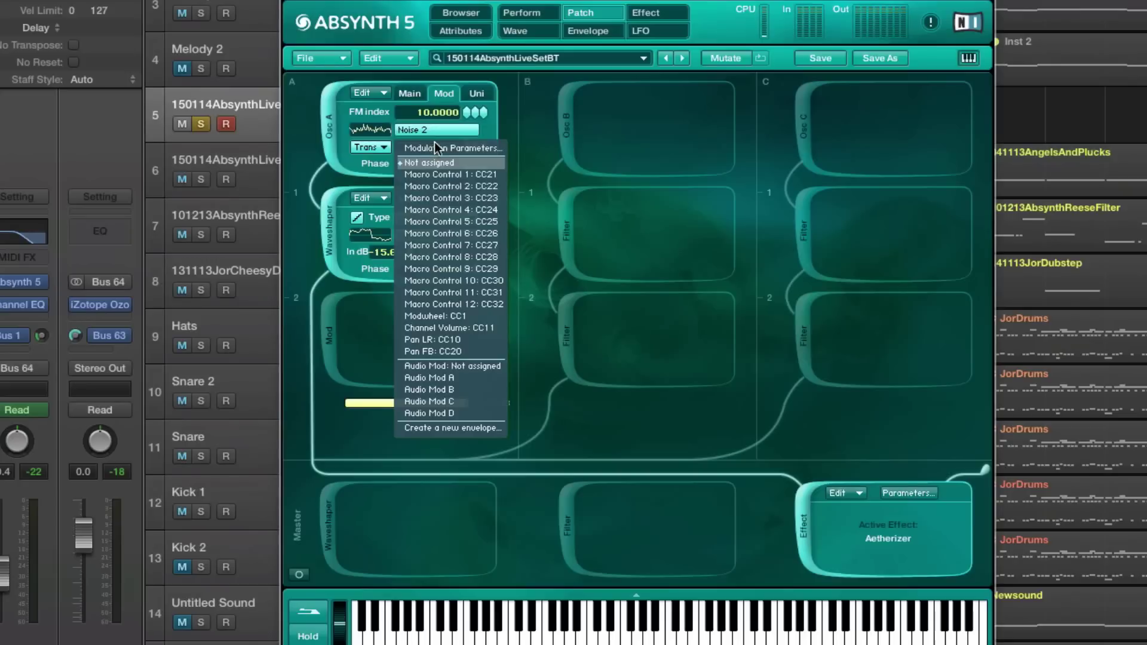
click(435, 141)
click(413, 91)
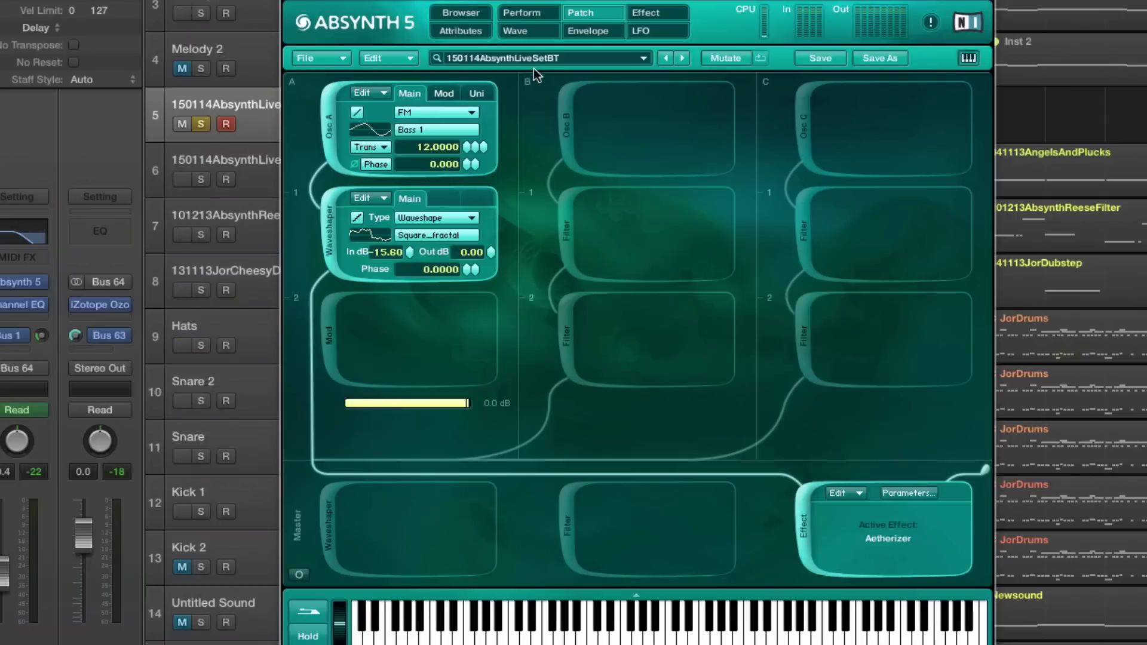
Switch the channel C modules back on and compare Osc C's modulation and unison settings.
click(800, 120)
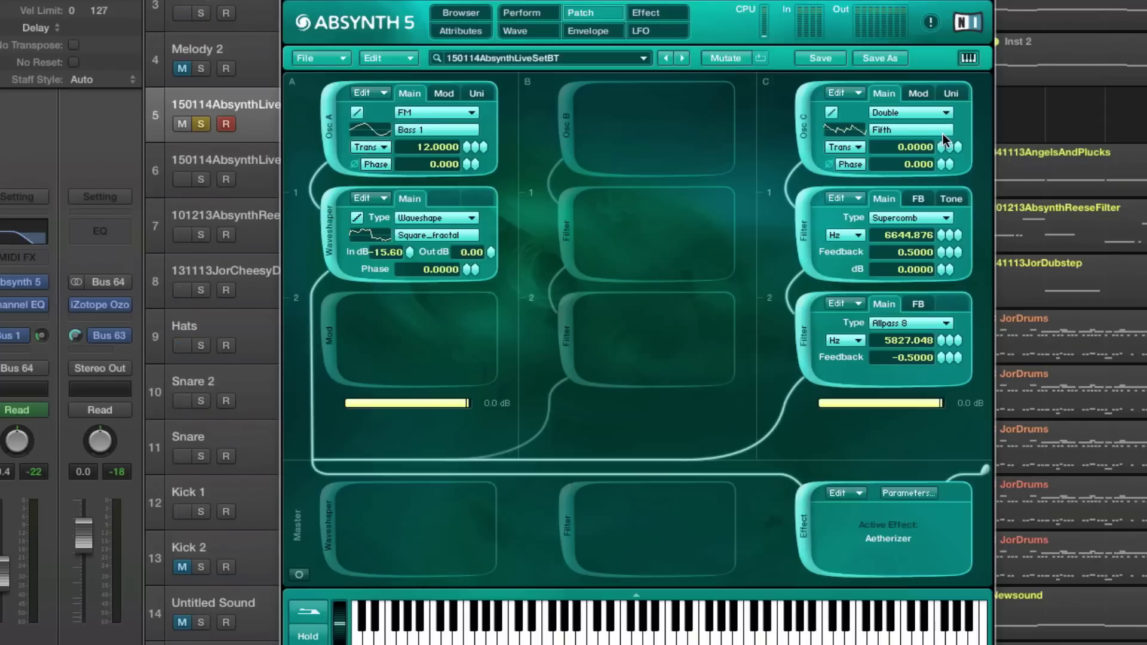
click(918, 93)
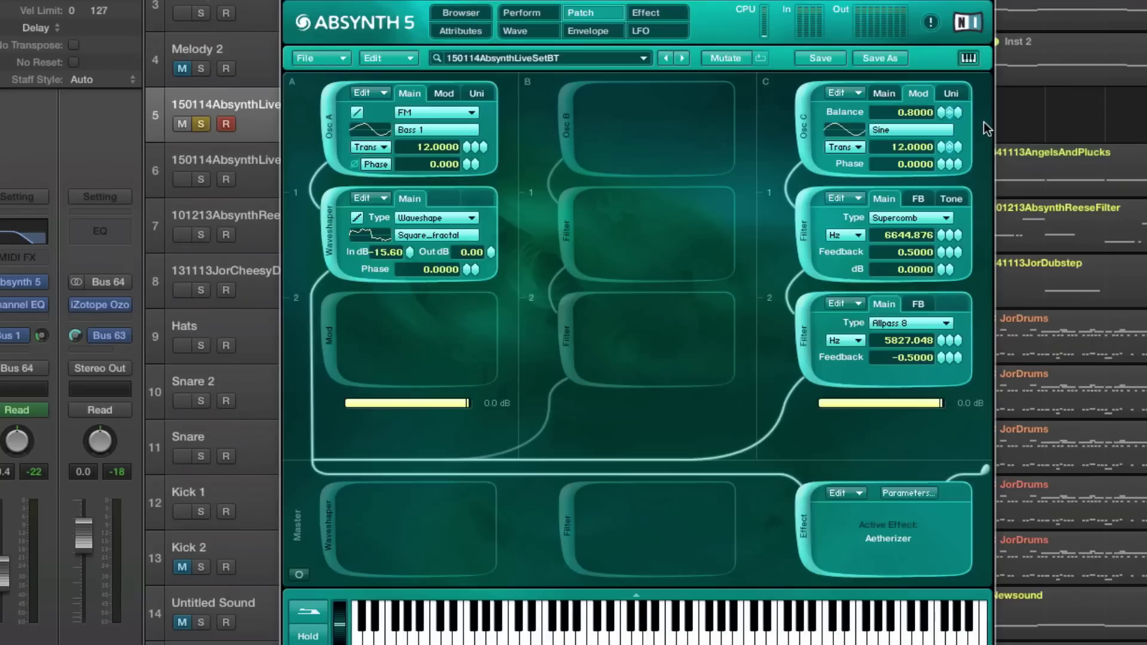
click(953, 94)
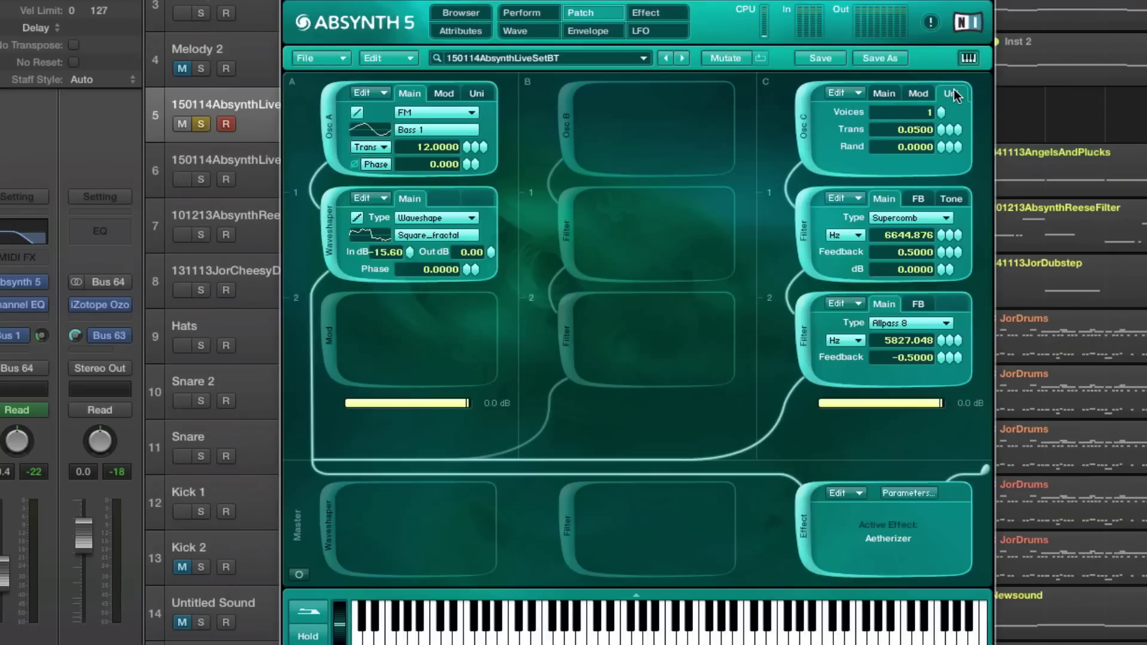
click(920, 91)
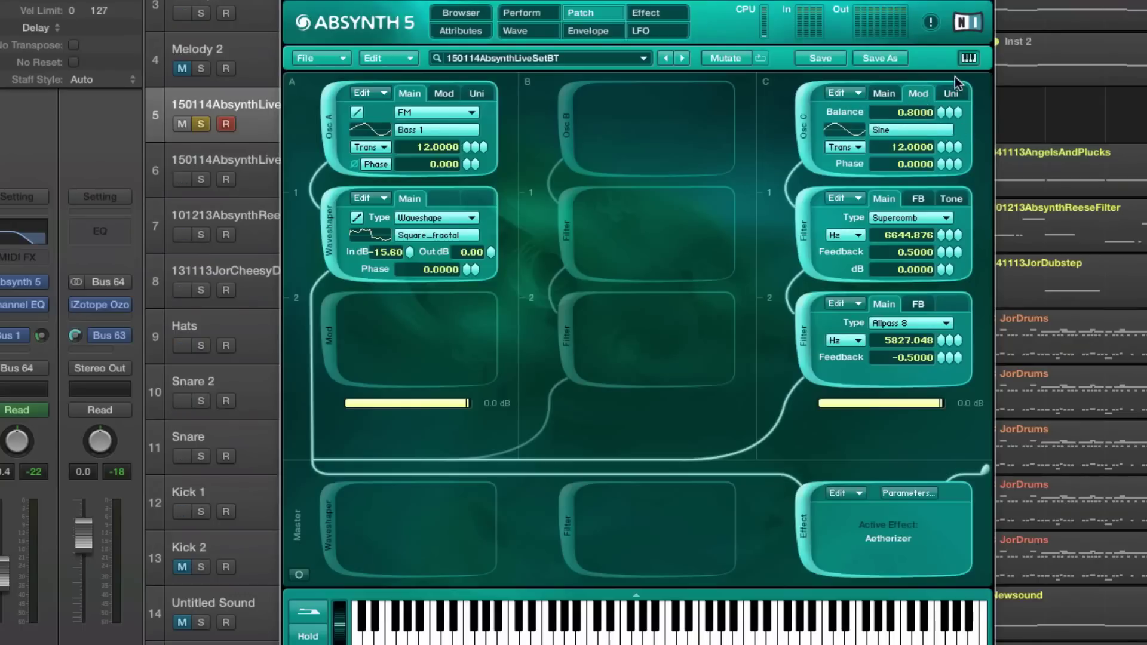
click(953, 94)
click(918, 93)
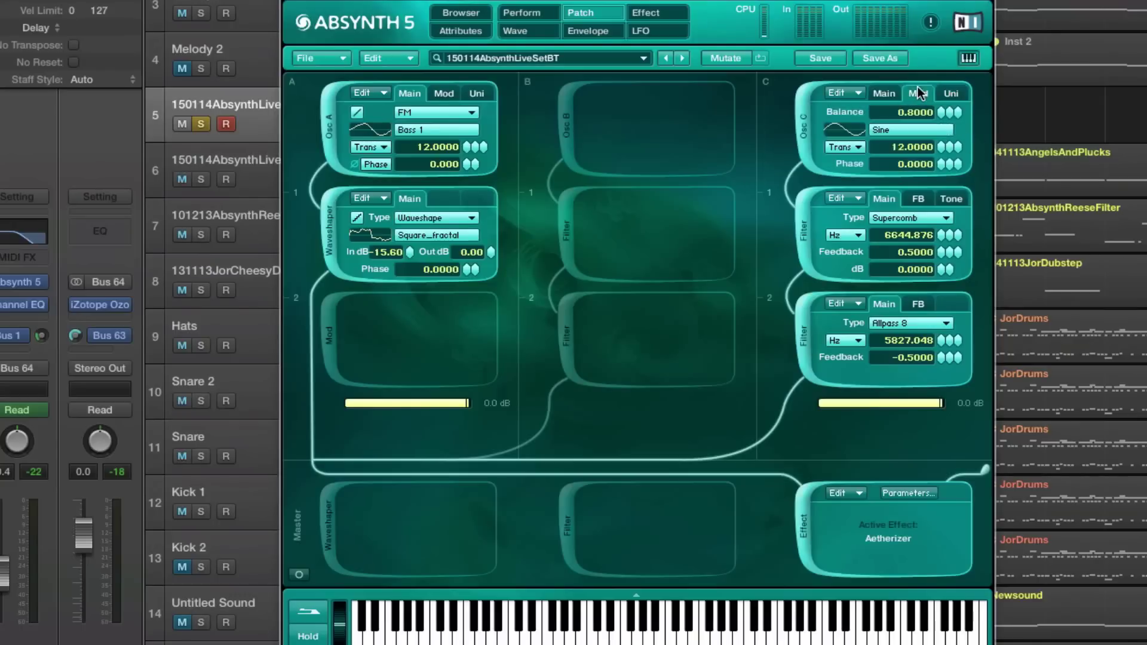
Examine the feedback, tone and main settings of channel C's Supercomb filter.
click(920, 198)
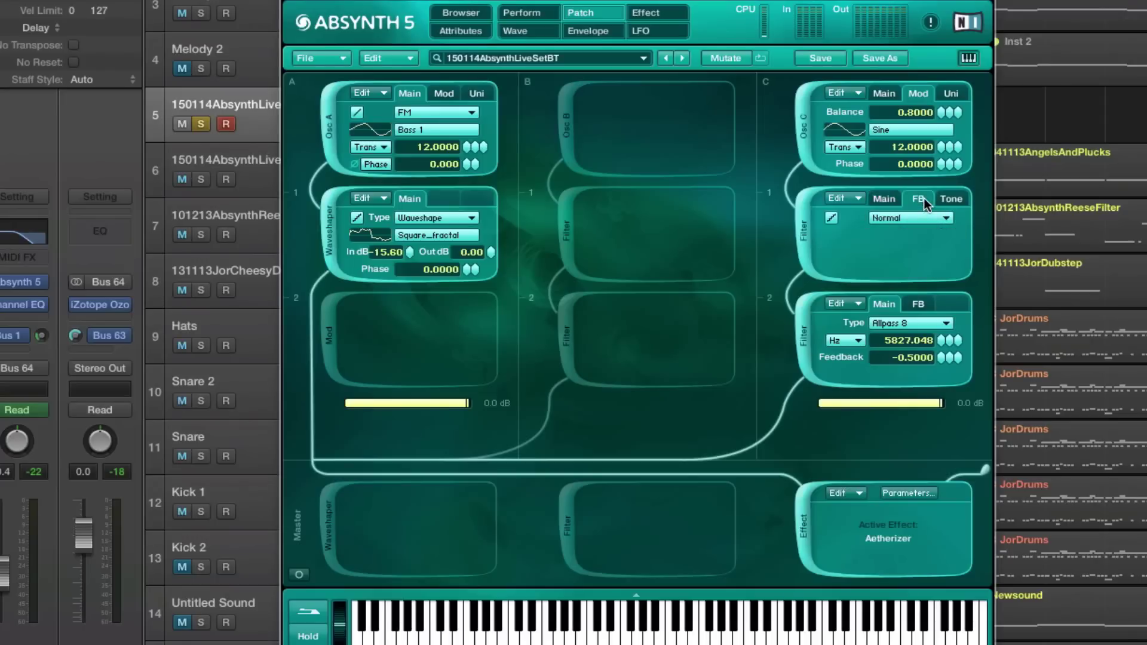
click(950, 198)
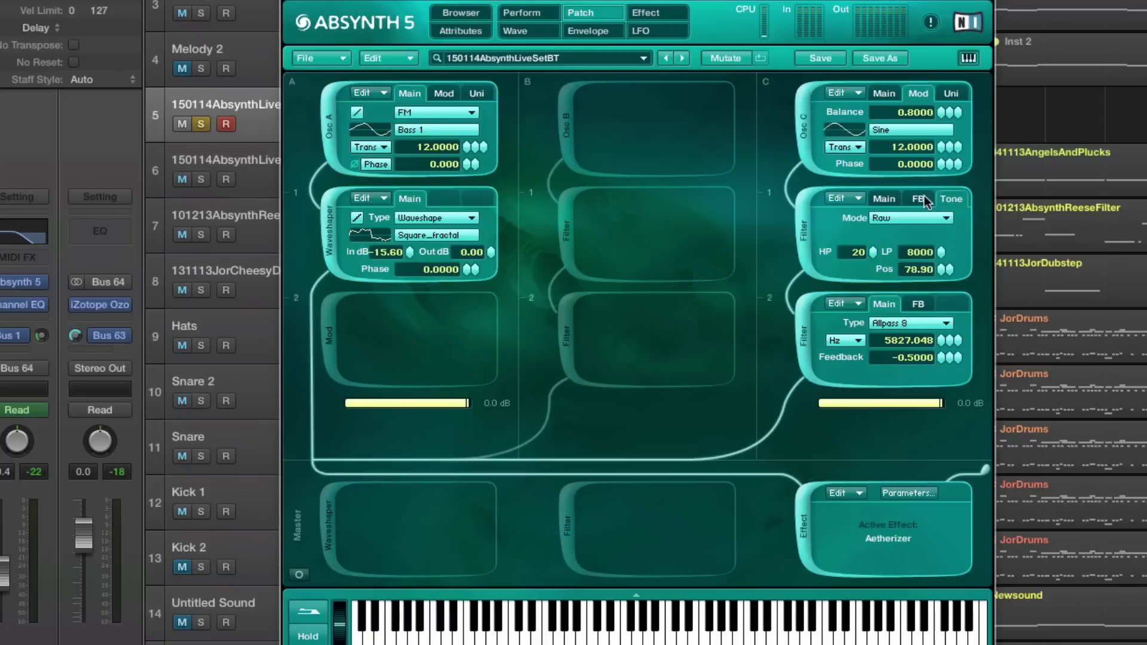
click(886, 198)
Audition the patch with the Supercomb filter toggled off and on, ending with it, the Allpass 8 filter and Osc C switched off.
click(805, 217)
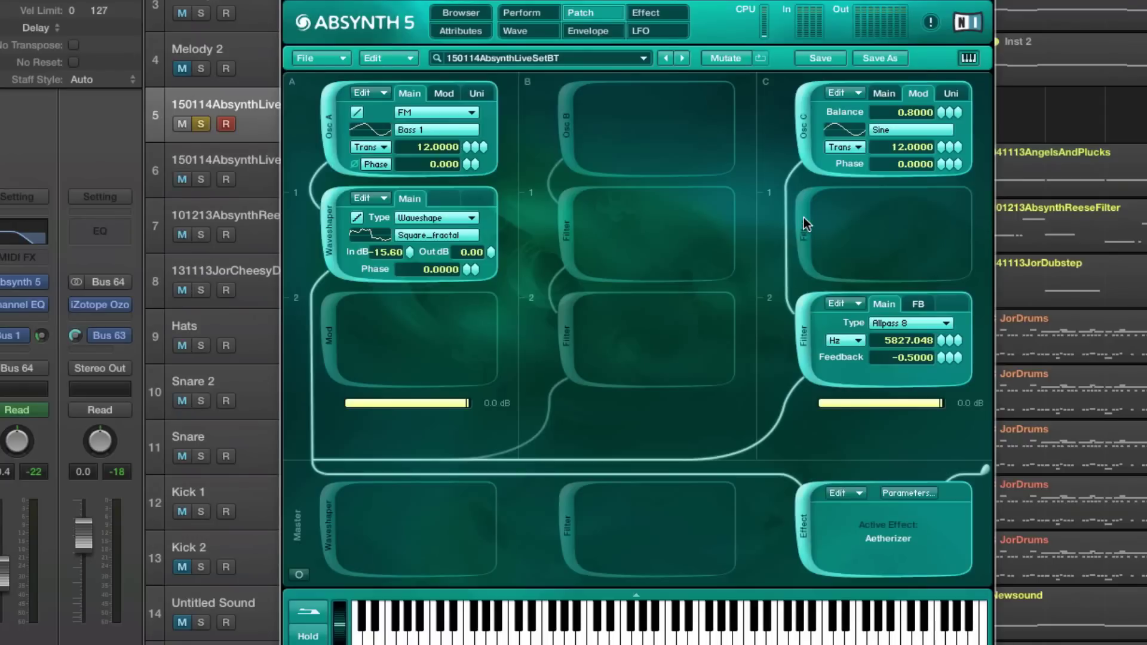
click(804, 217)
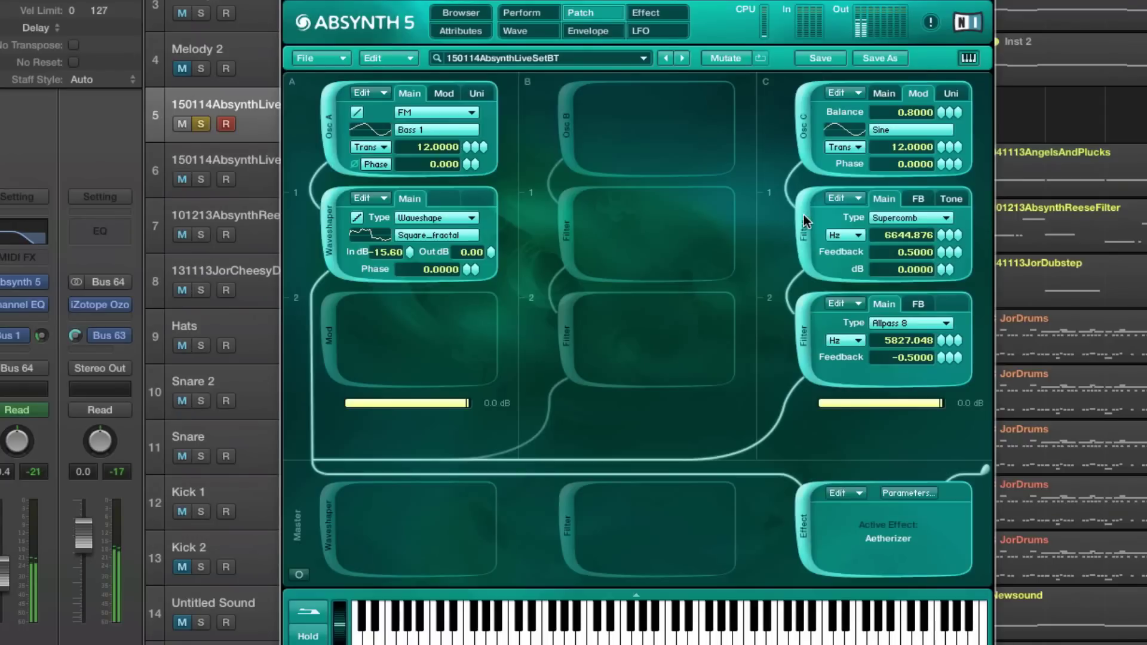
click(804, 215)
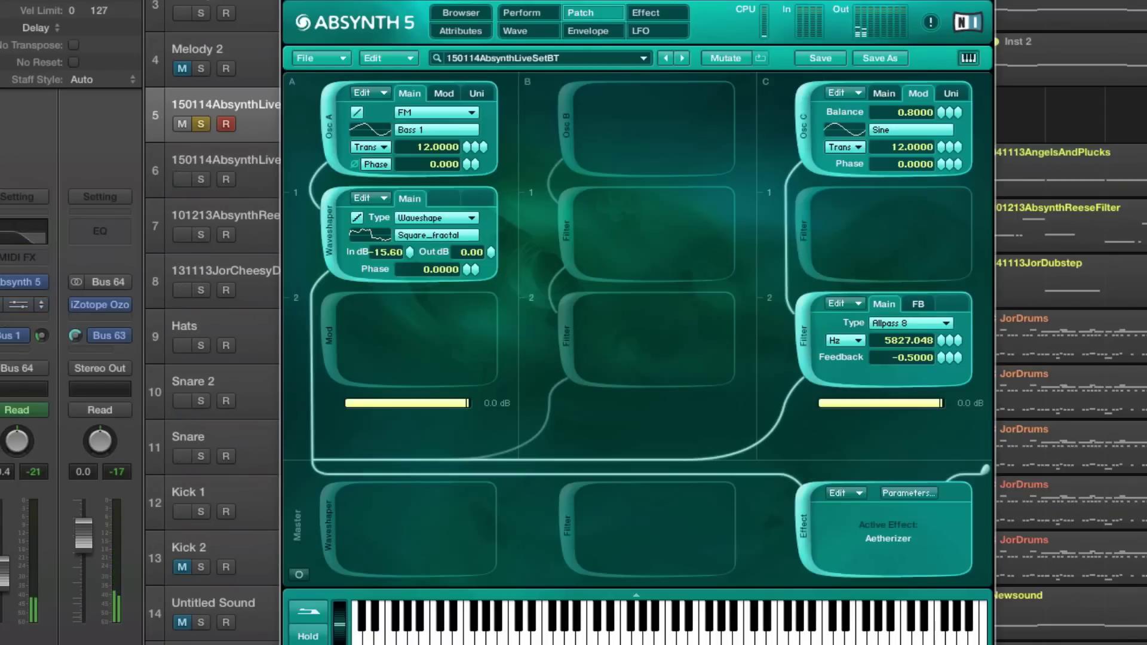
click(805, 228)
click(806, 228)
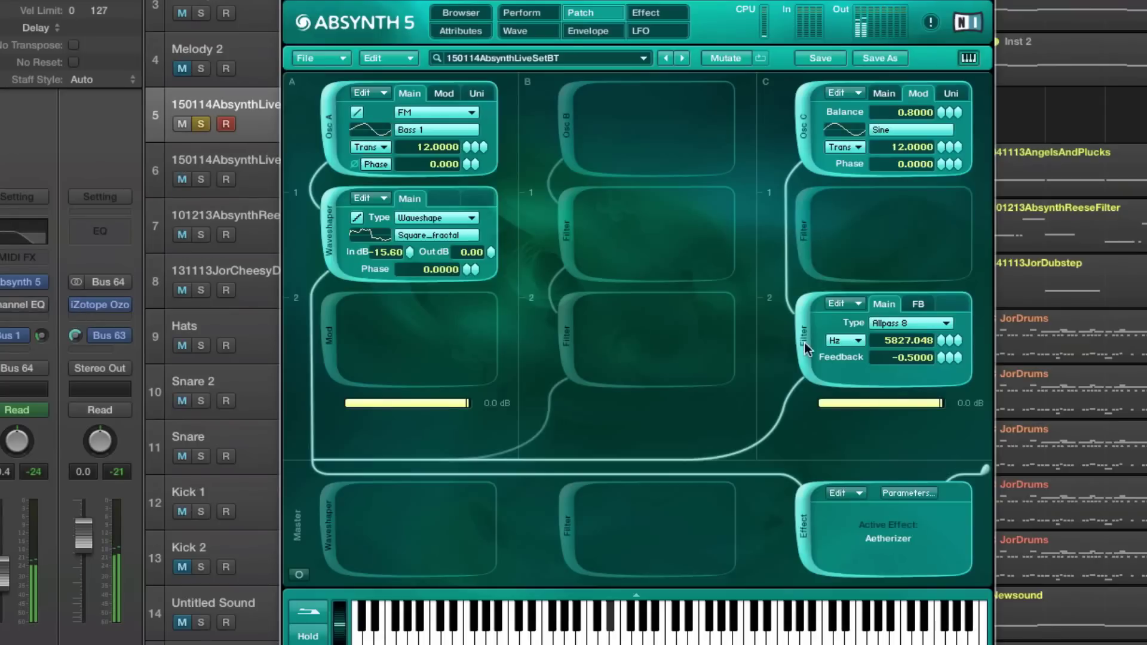
click(800, 346)
click(802, 135)
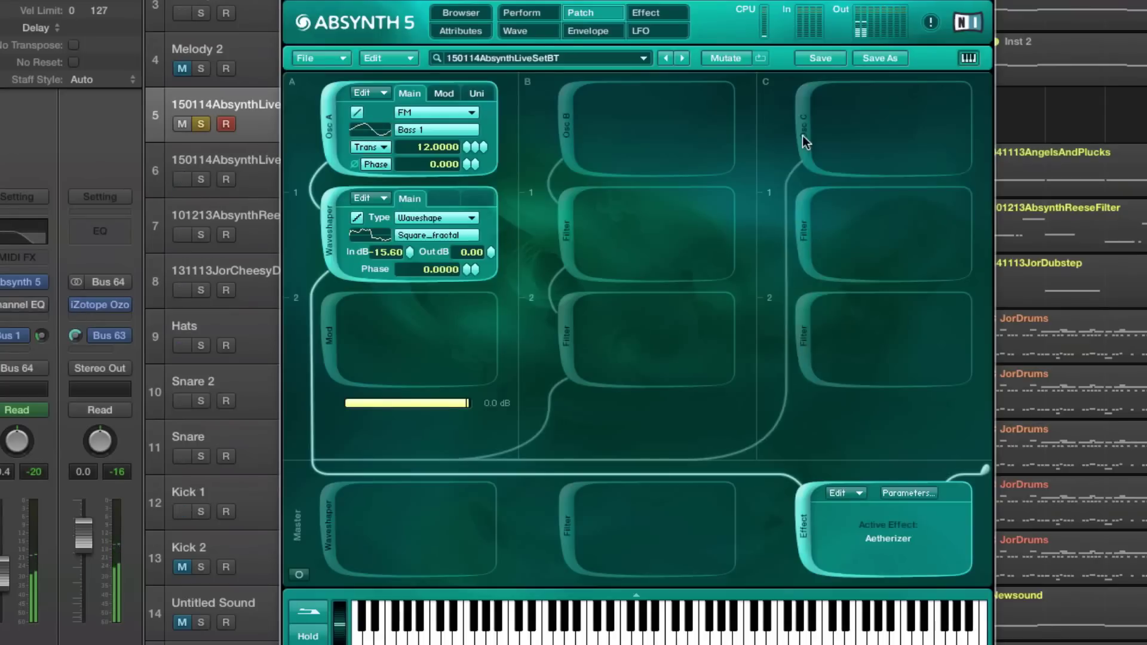
Audition channel C module by module, switching Osc C, the Supercomb filter and the Allpass 8 filter back on.
click(802, 137)
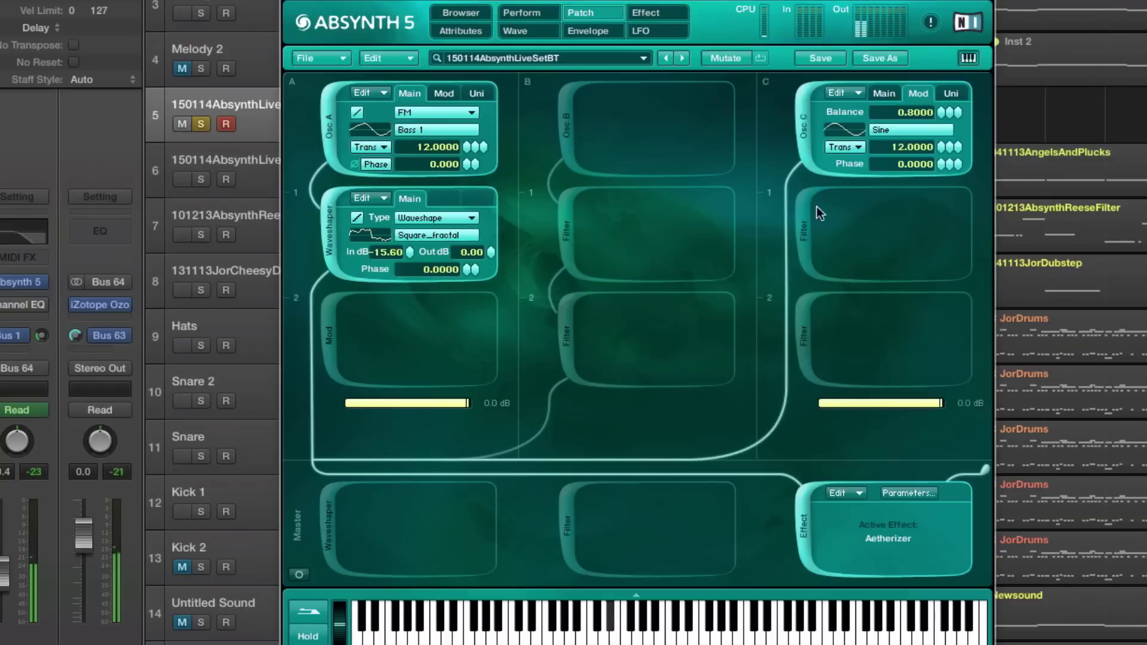
click(805, 253)
click(808, 251)
click(808, 260)
click(805, 342)
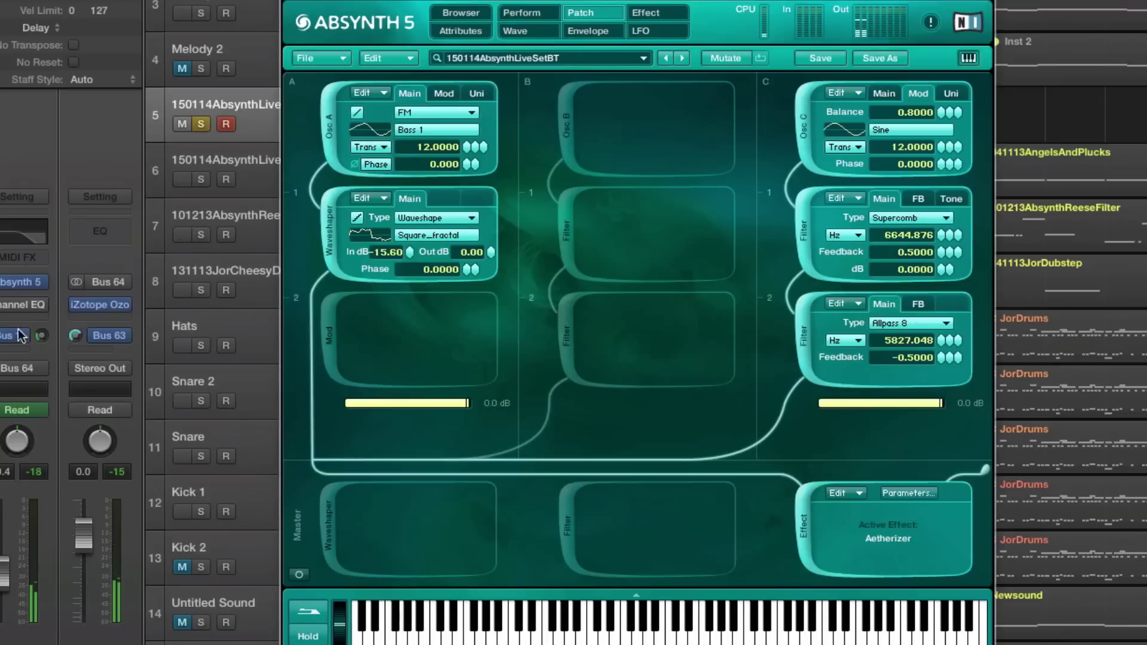
Switch channel C off and lower the Aetherizer effect's wet output to -96.0 dB to audition channel A dry.
click(798, 110)
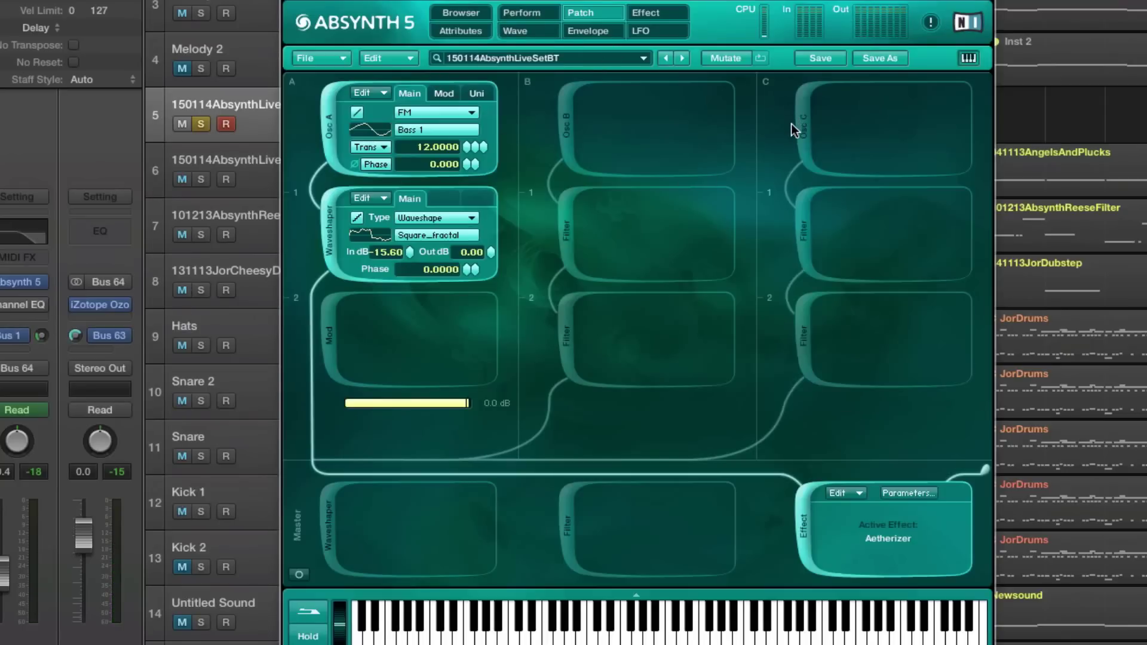
click(599, 33)
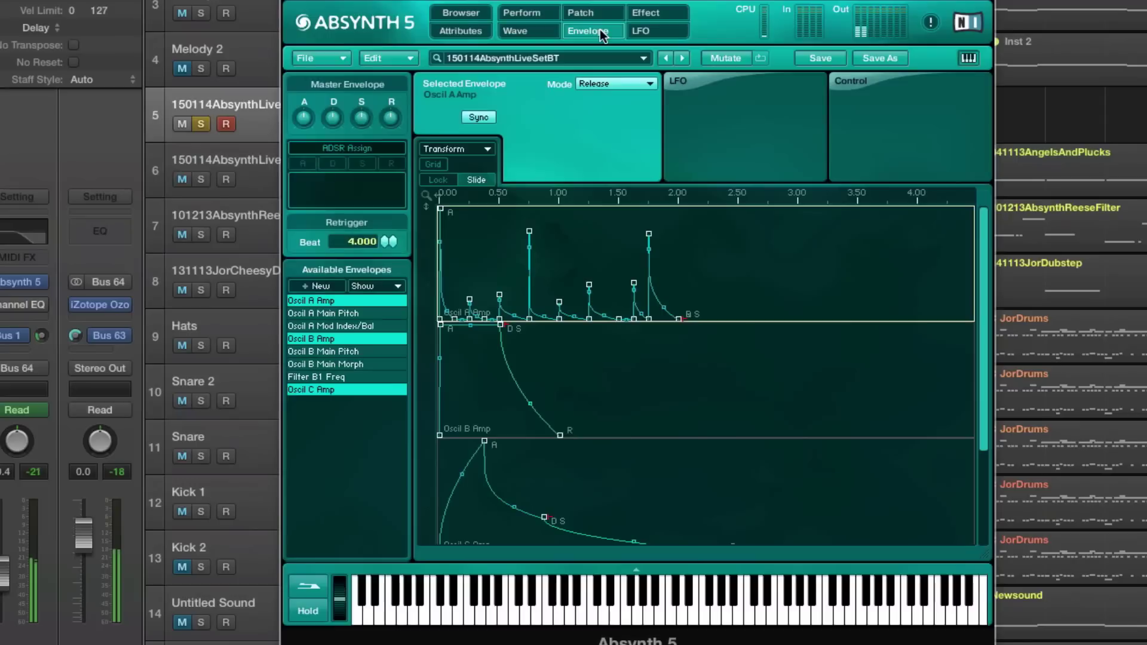
click(641, 15)
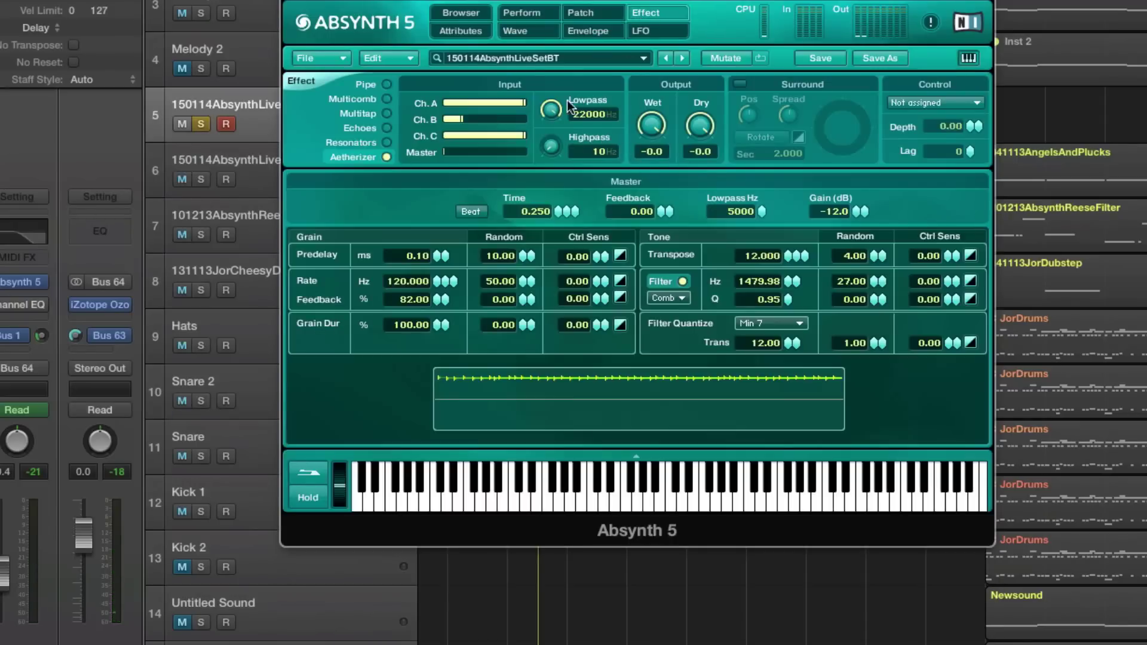
drag(663, 152, 670, 128)
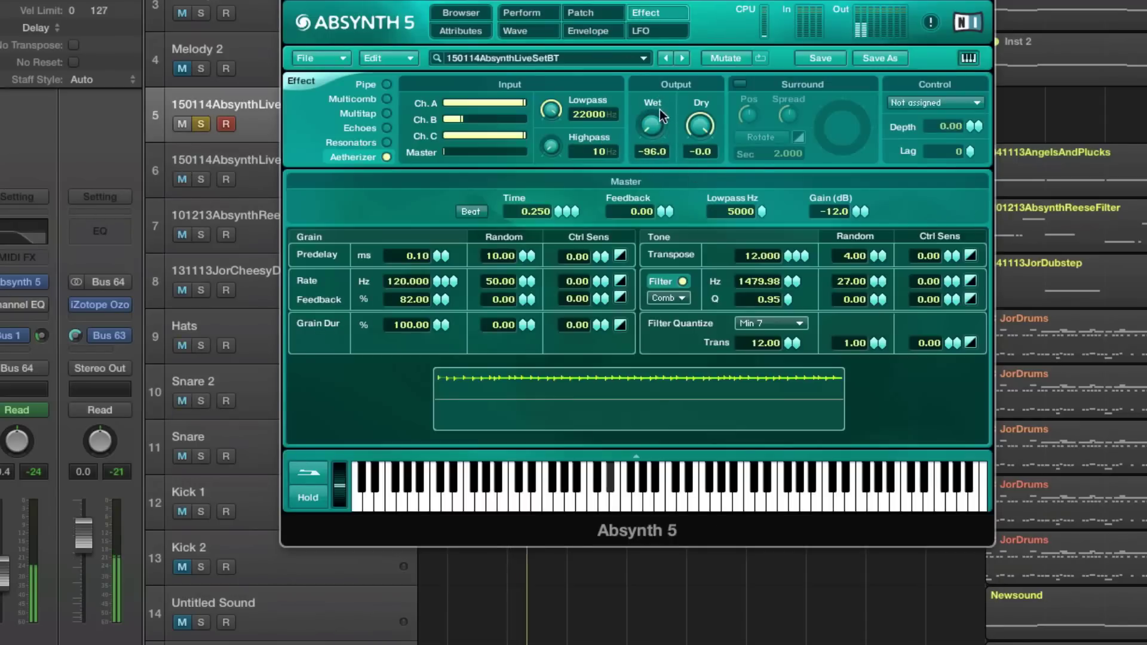
Show only the Oscil A Amp envelope at a closer time scale and examine its shape during playback.
click(594, 33)
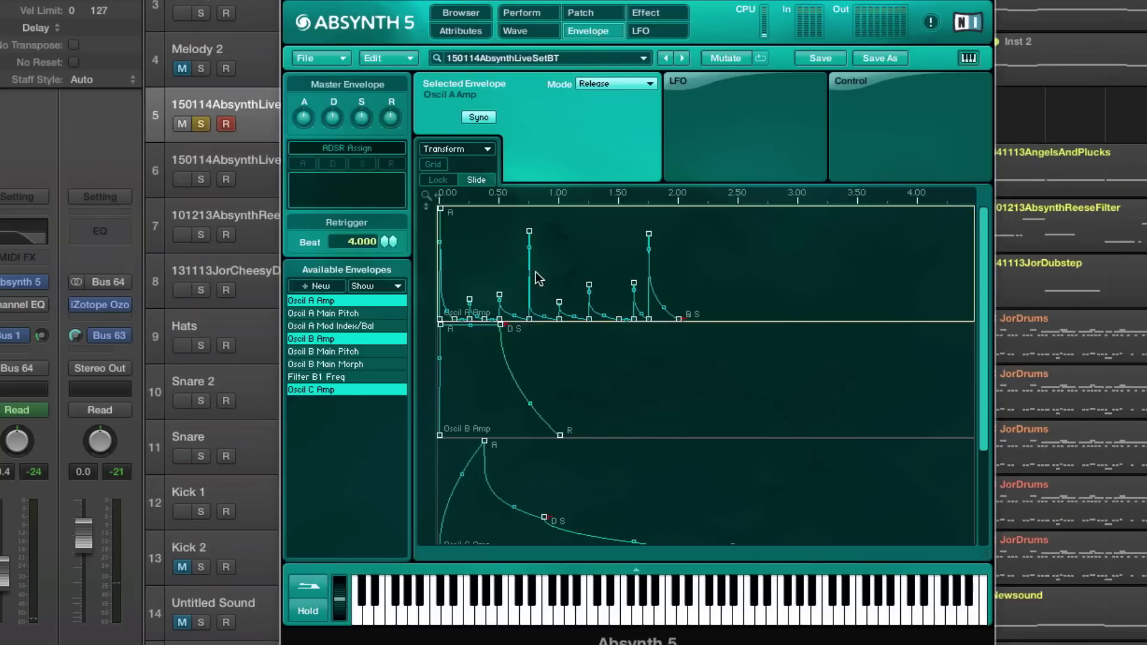
click(364, 300)
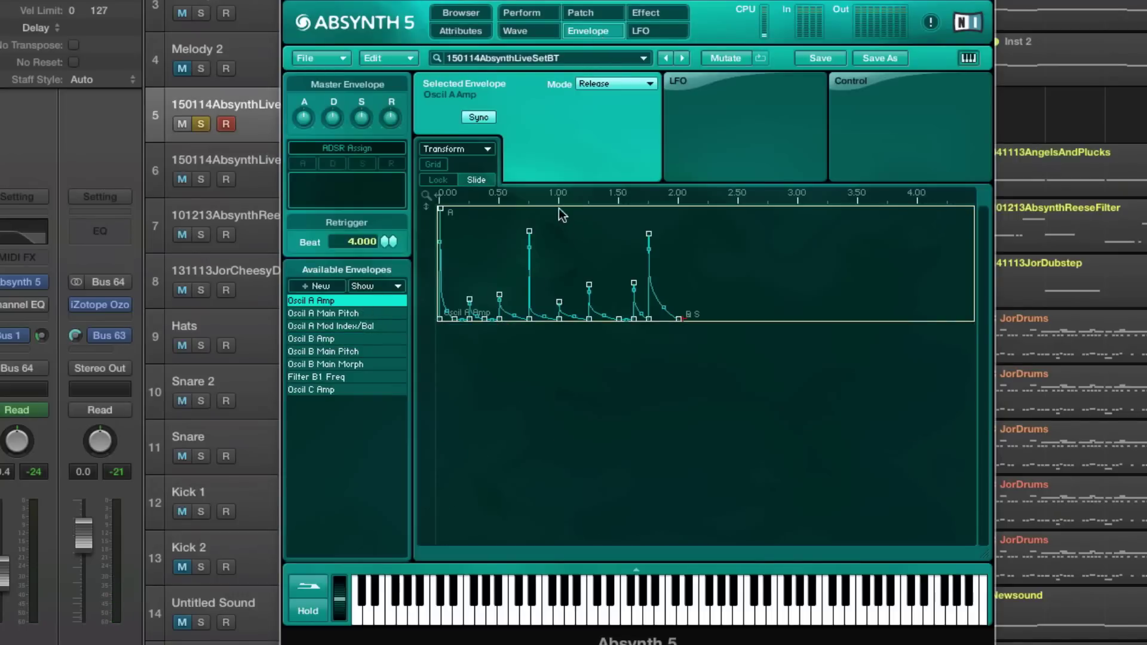
drag(554, 202, 777, 411)
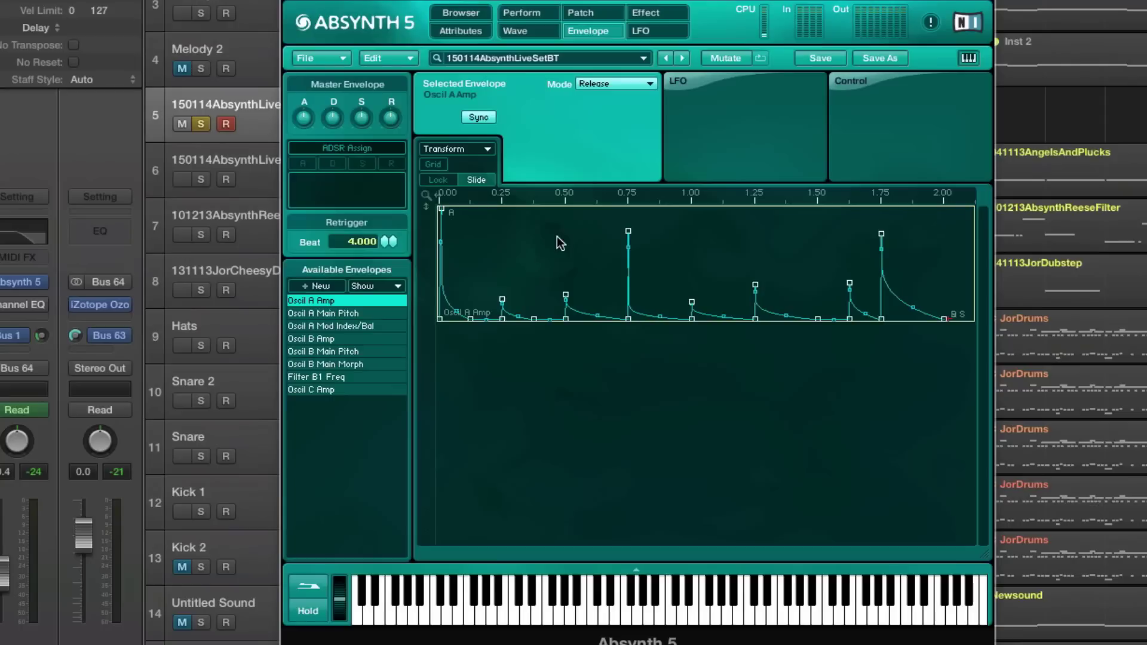
key(space)
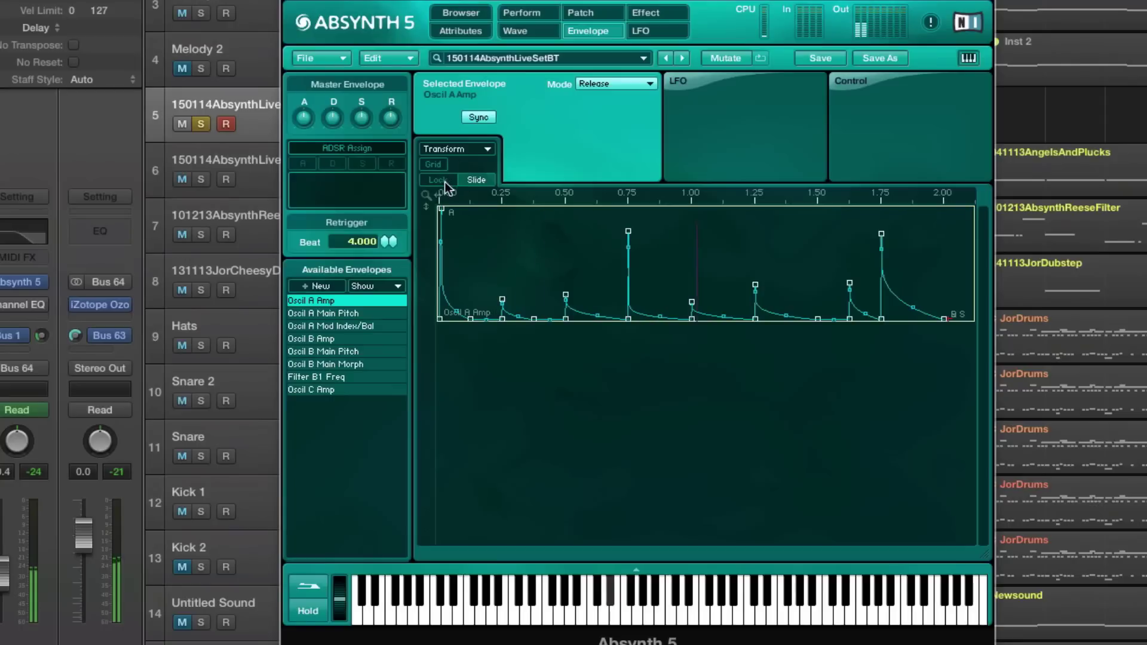
Lock the Oscil A Amp envelope to the beat grid and set the grid resolution to 1/16.
click(441, 178)
click(438, 165)
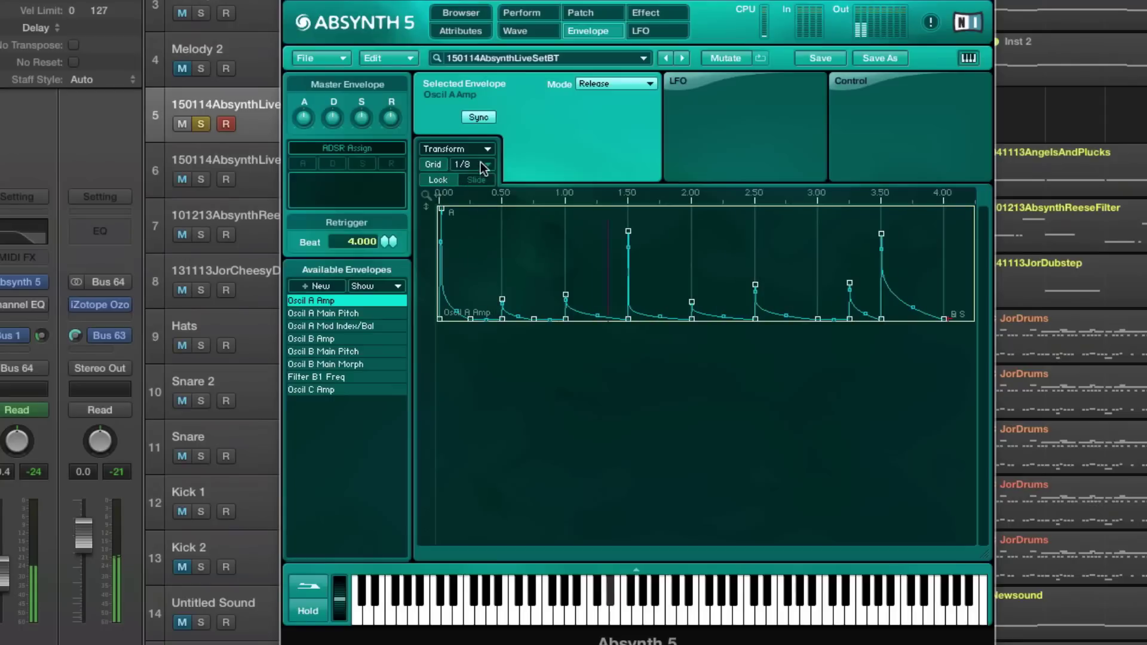
click(484, 165)
click(482, 178)
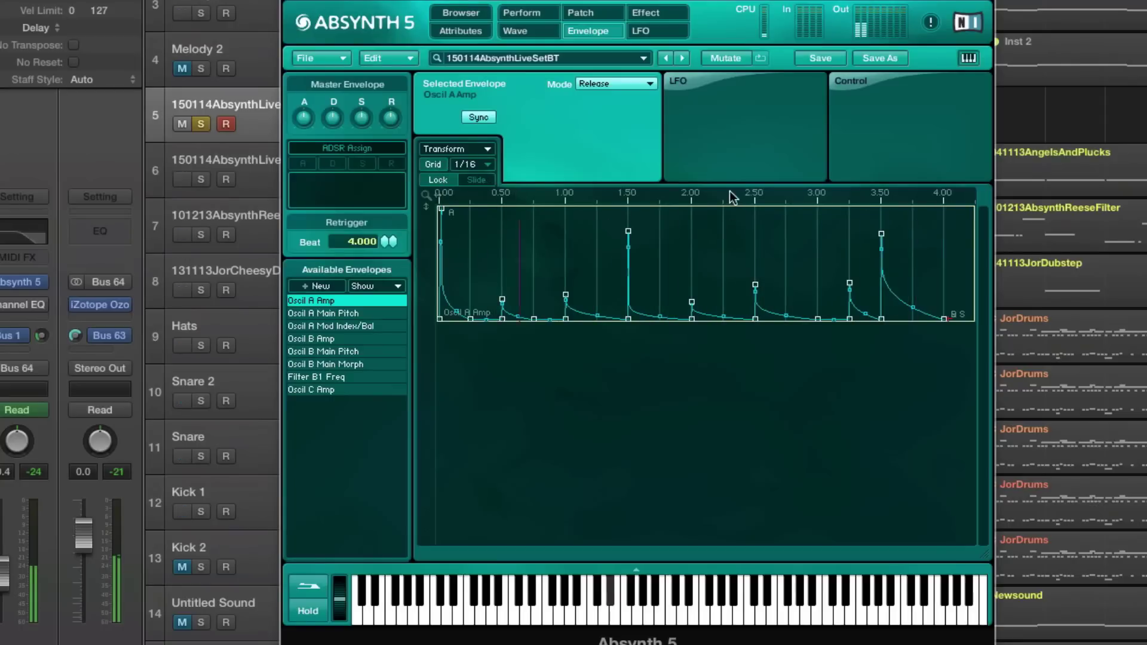
drag(732, 197, 616, 201)
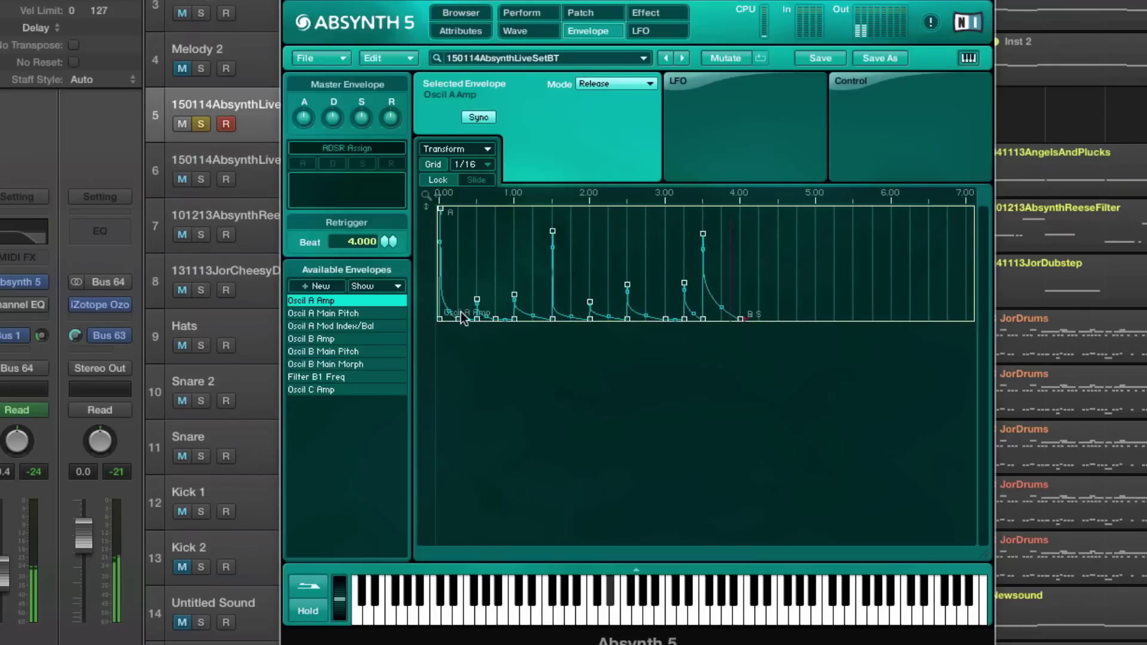
Display the Oscil C Amp envelope, and isolate channel C in the patch by switching channel A off.
click(347, 389)
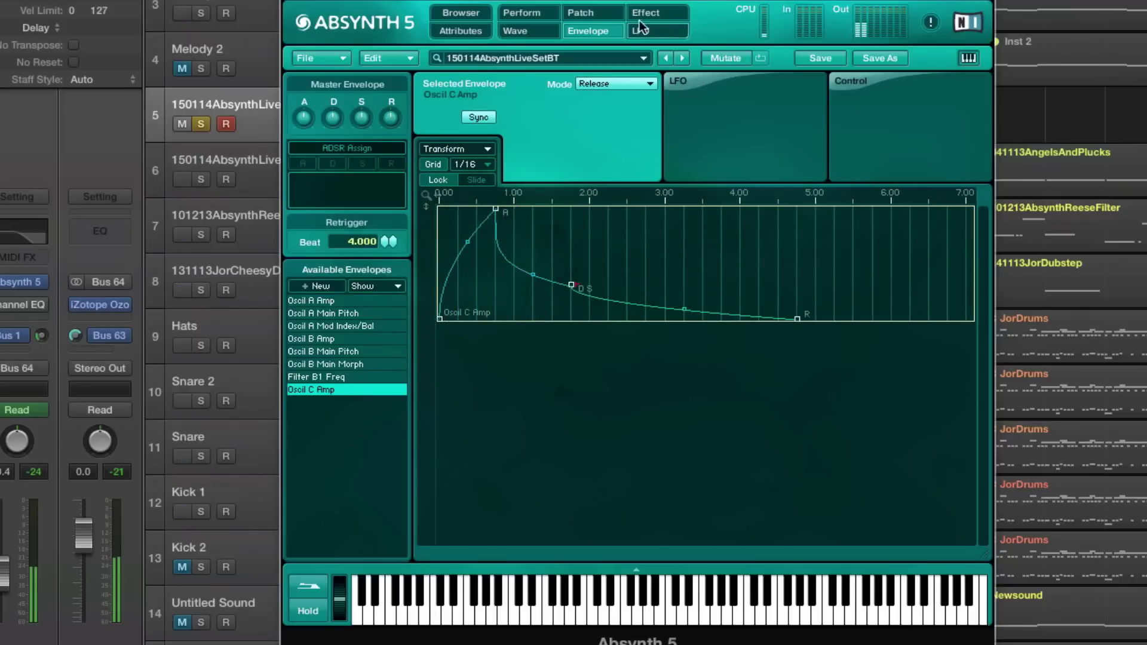
click(523, 12)
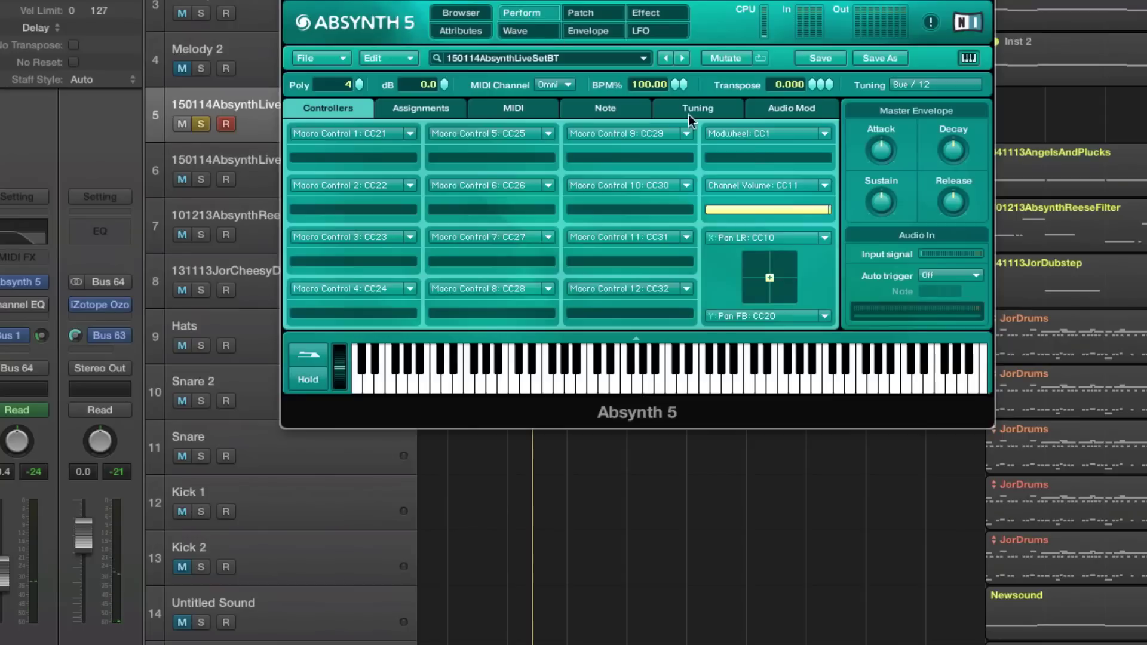
click(622, 15)
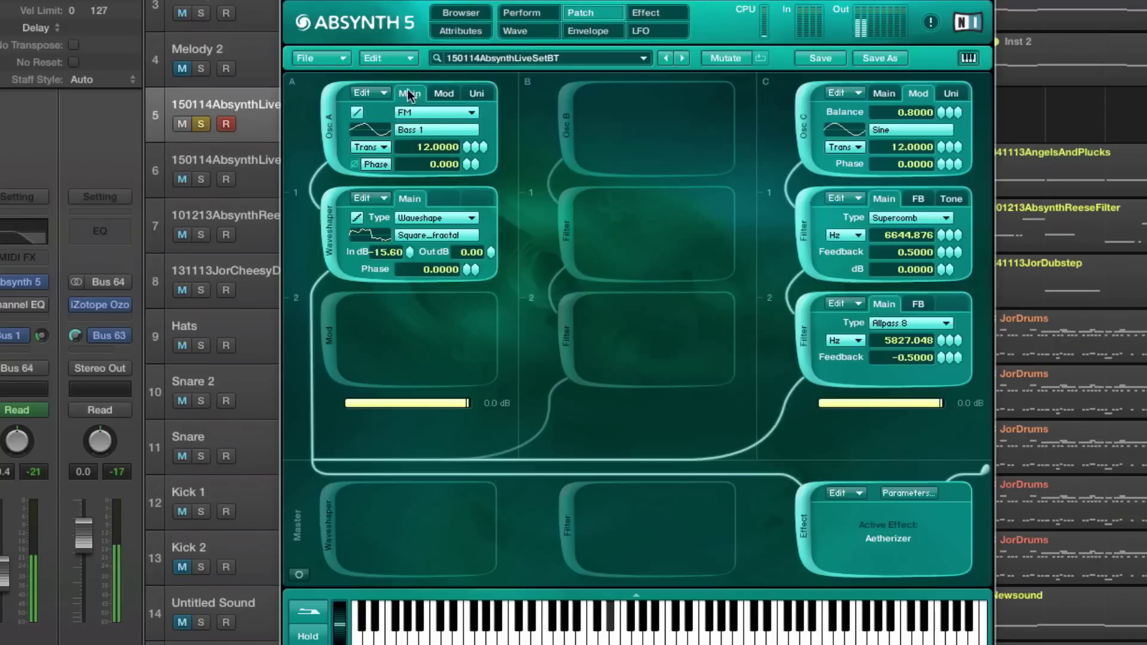
click(330, 123)
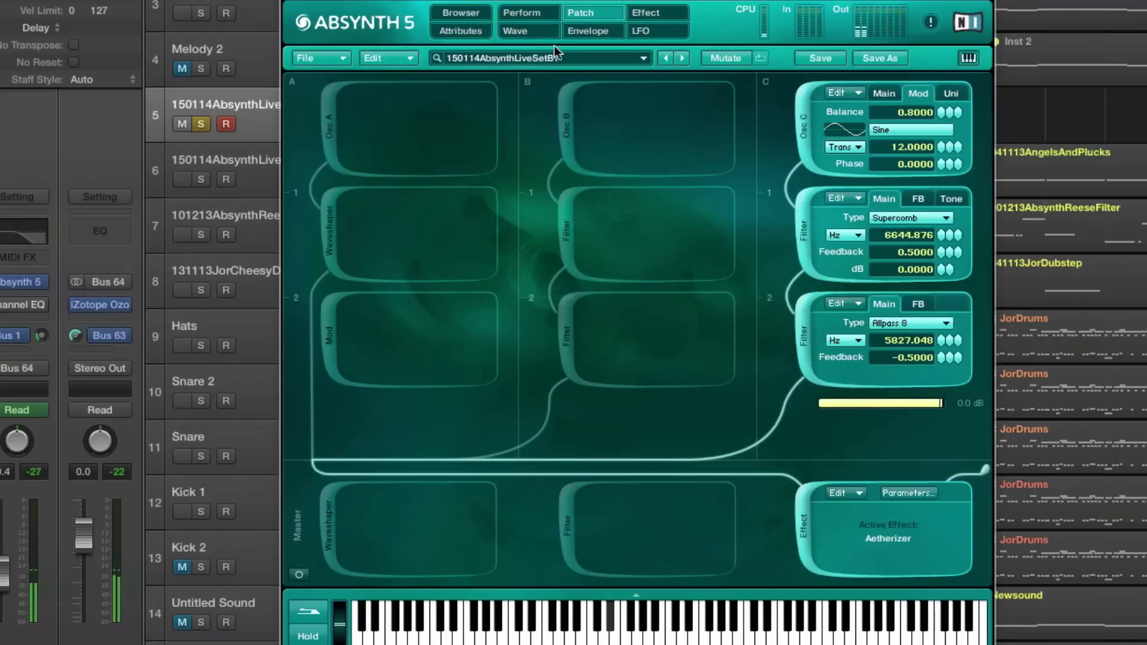
Lower the attack peak of the Oscil C Amp envelope to about -1.9 dB.
click(528, 29)
click(586, 30)
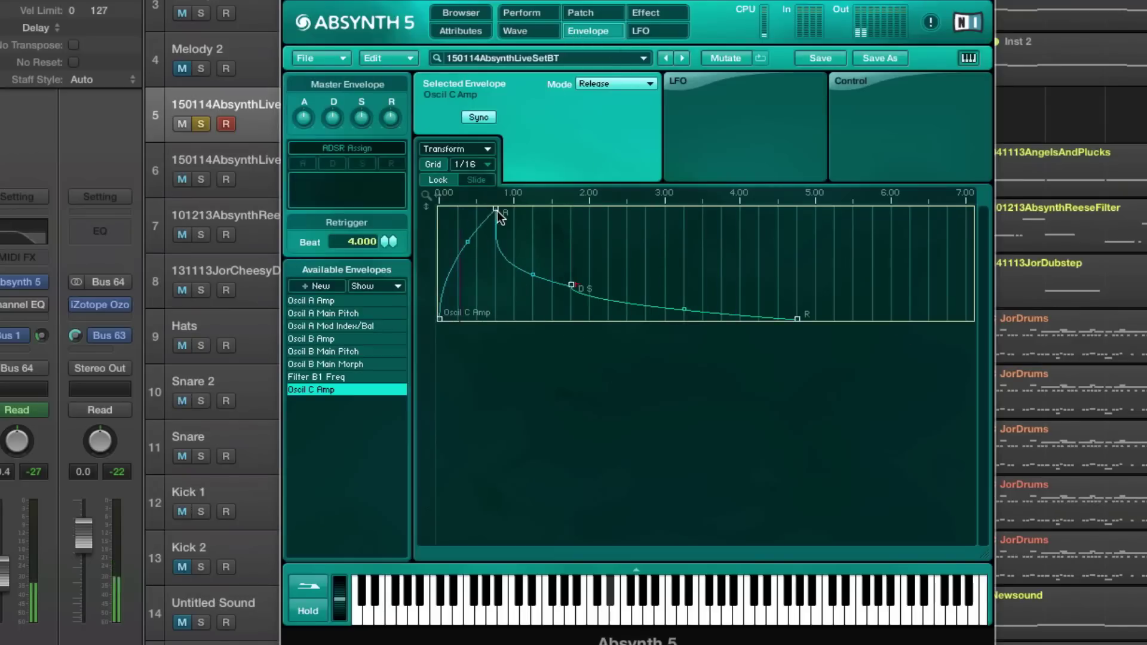
drag(494, 208, 496, 230)
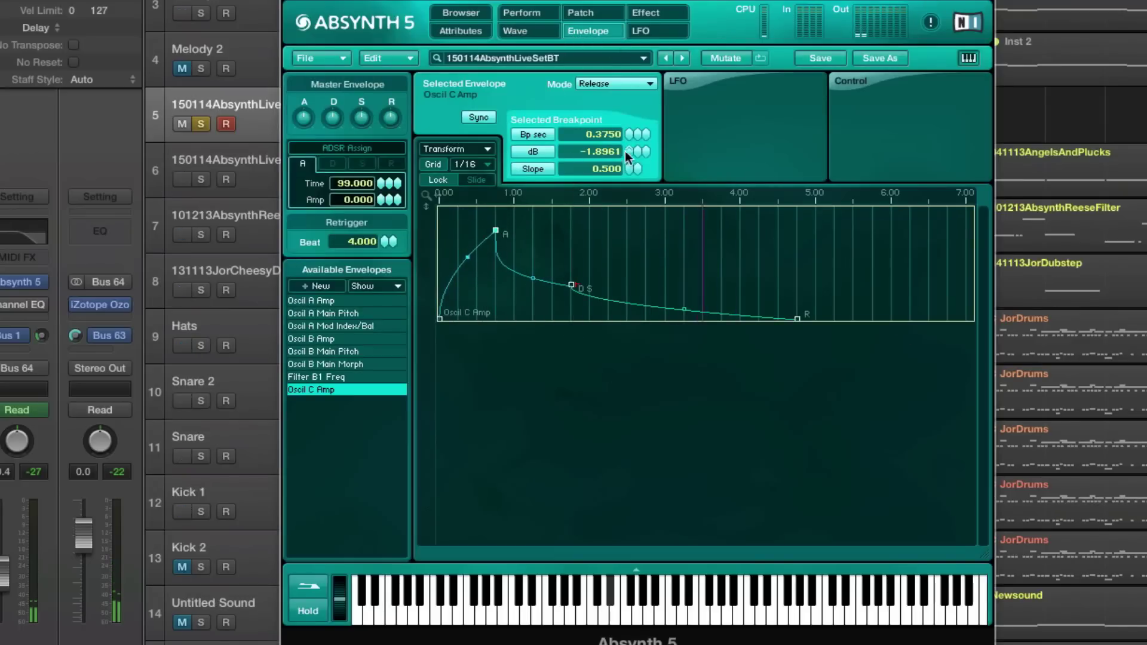
Raise the Aetherizer's wet output to -0.0 dB and switch channel A back on in the patch.
click(668, 20)
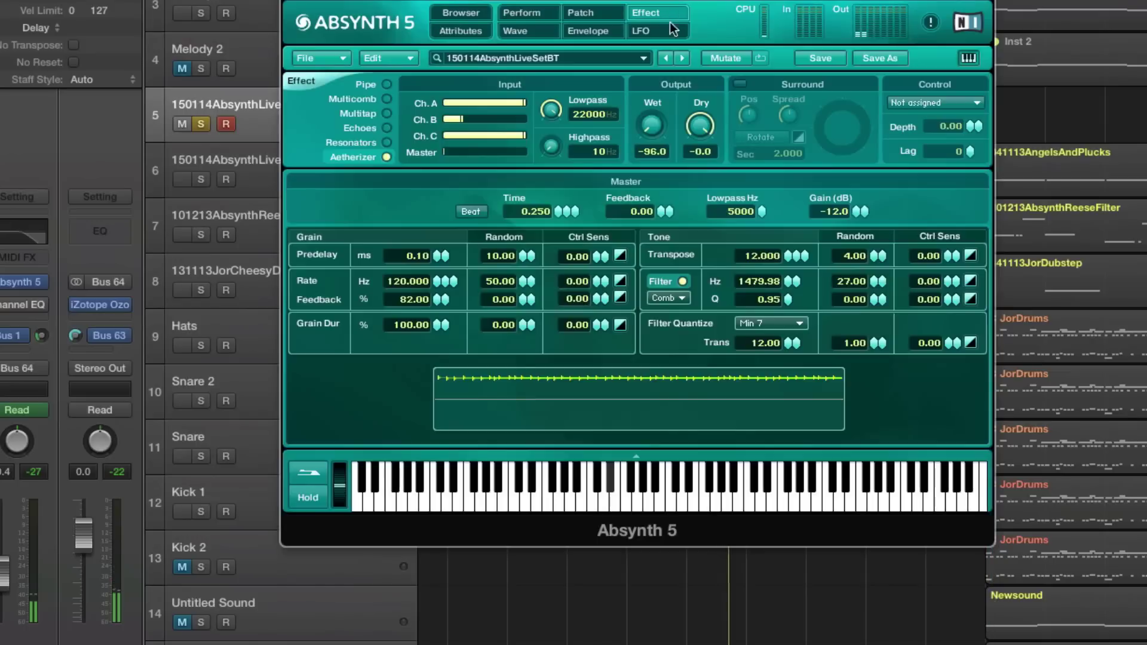
drag(651, 126, 652, 89)
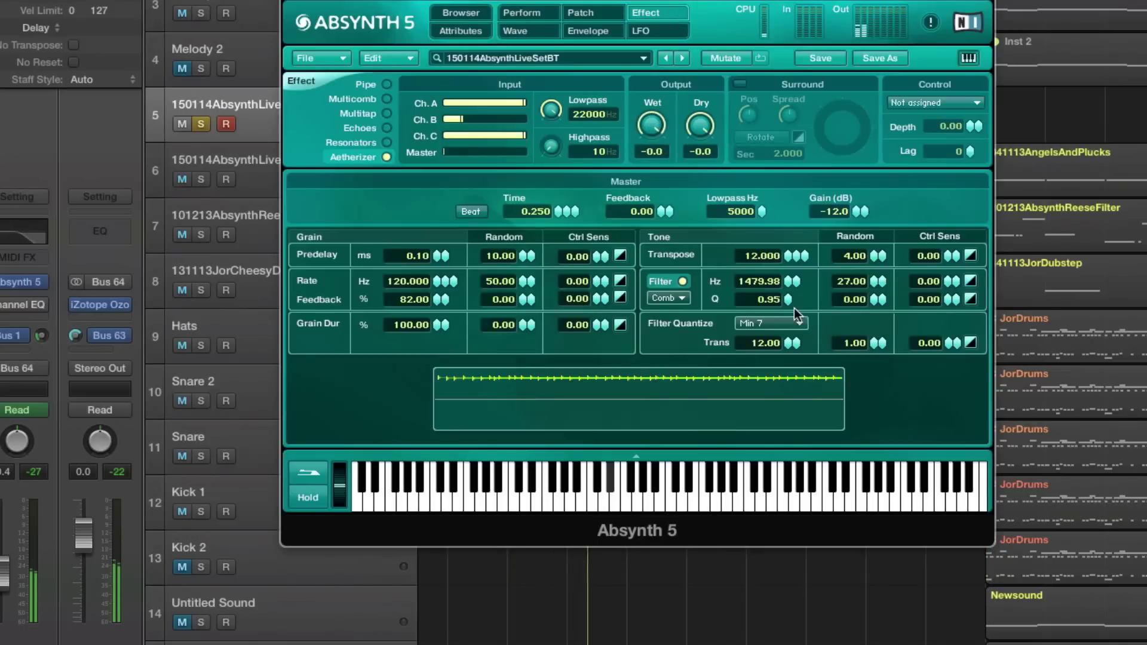
click(530, 12)
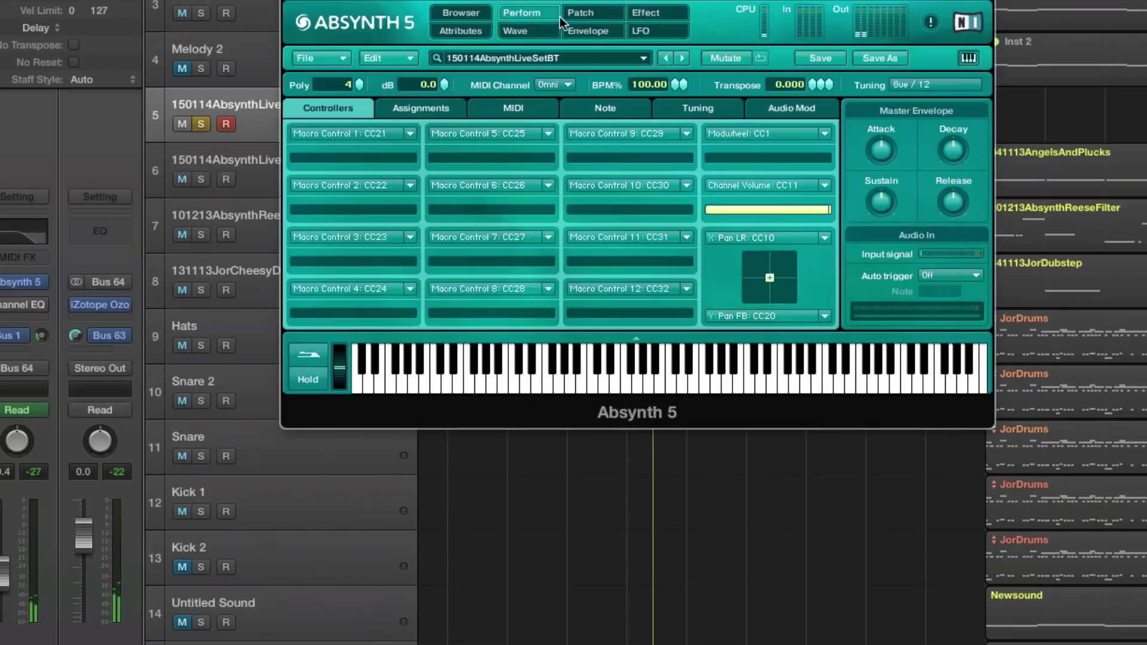
click(577, 14)
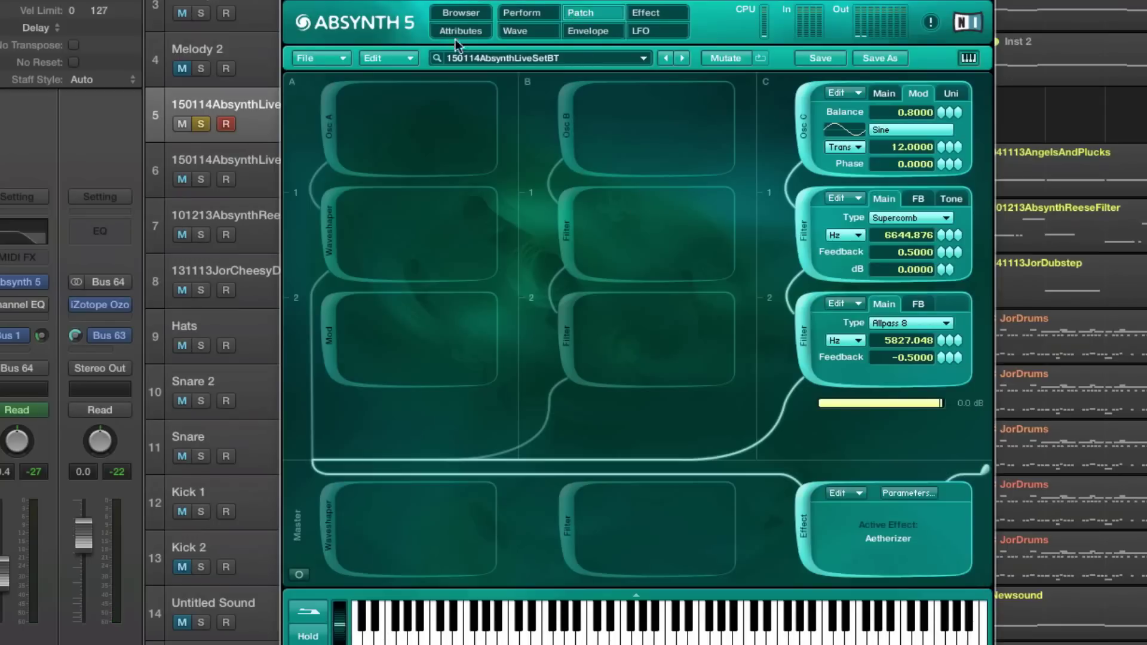
click(332, 127)
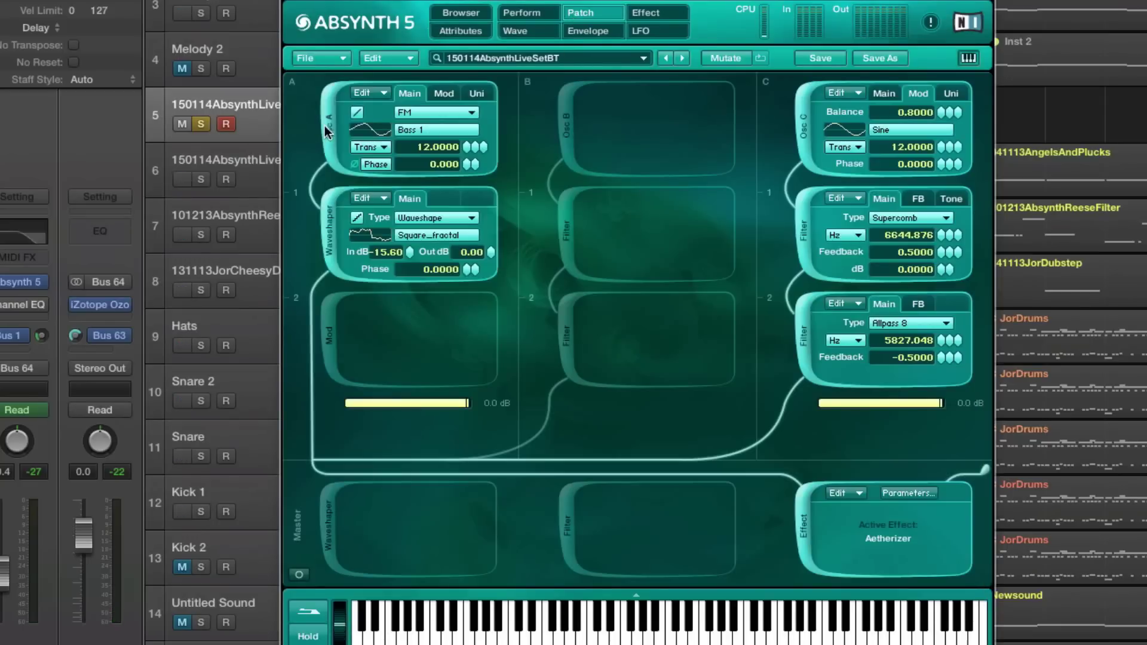
click(607, 33)
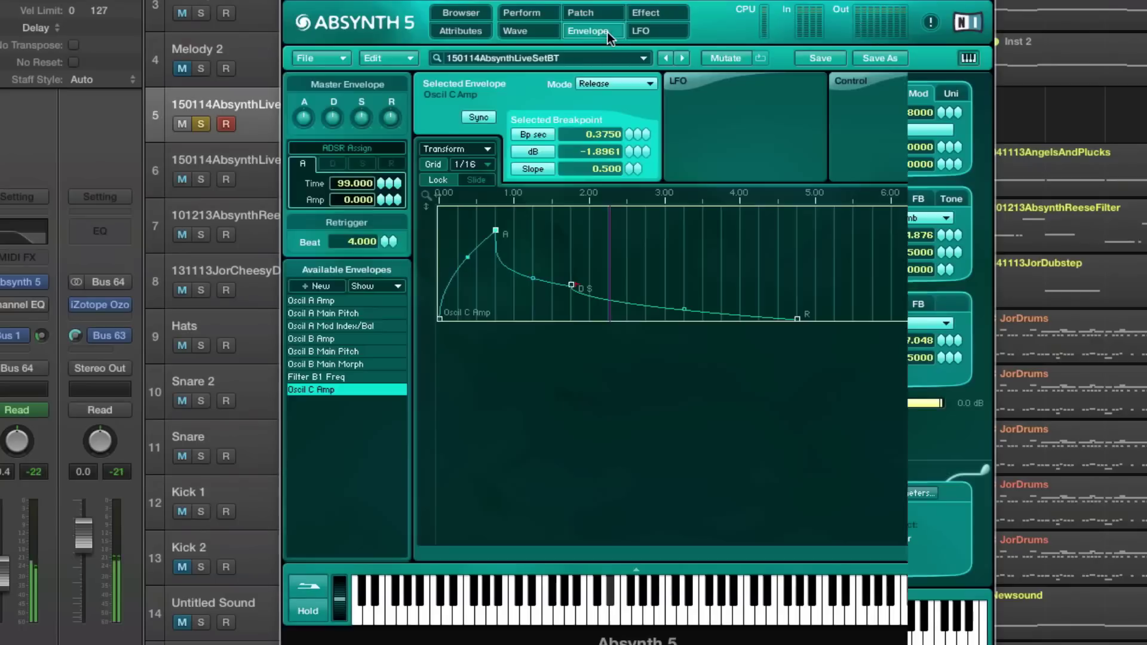
click(653, 15)
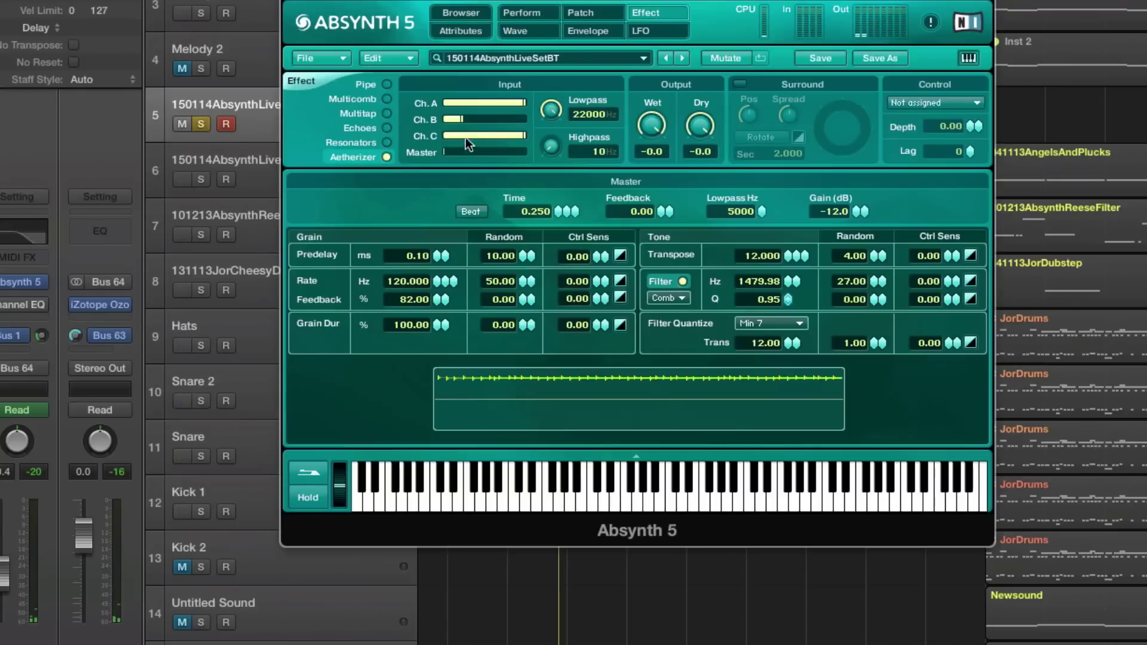
click(496, 103)
drag(459, 100, 469, 103)
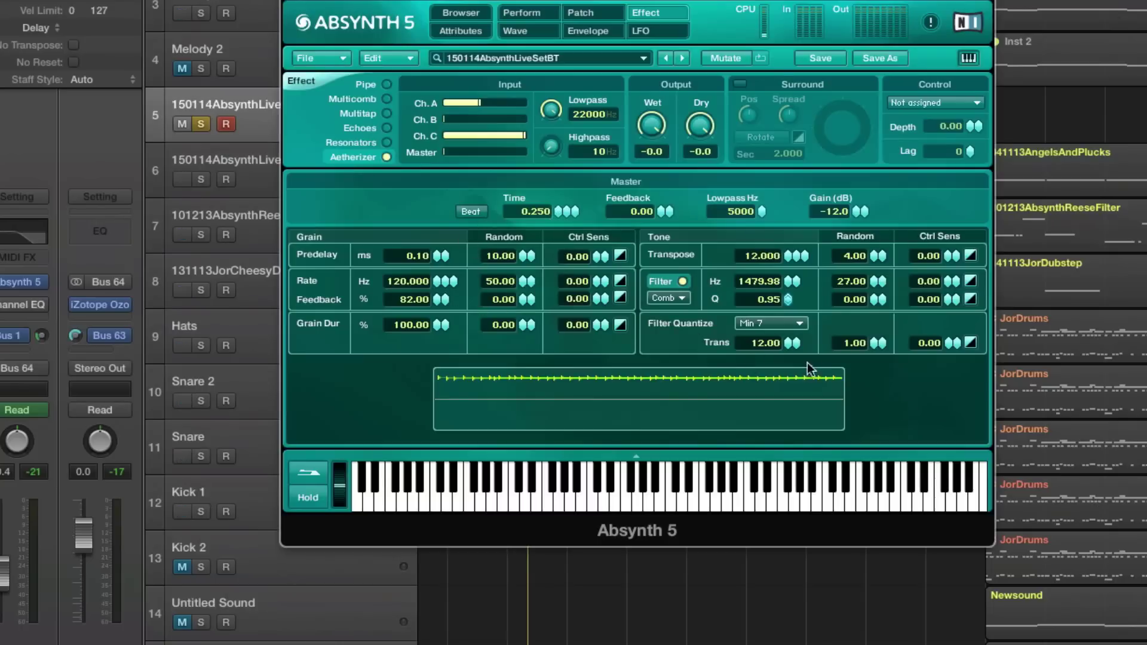
Review the available filter quantize scales of the Aetherizer and keep Min 7 selected.
click(795, 319)
click(795, 319)
click(801, 323)
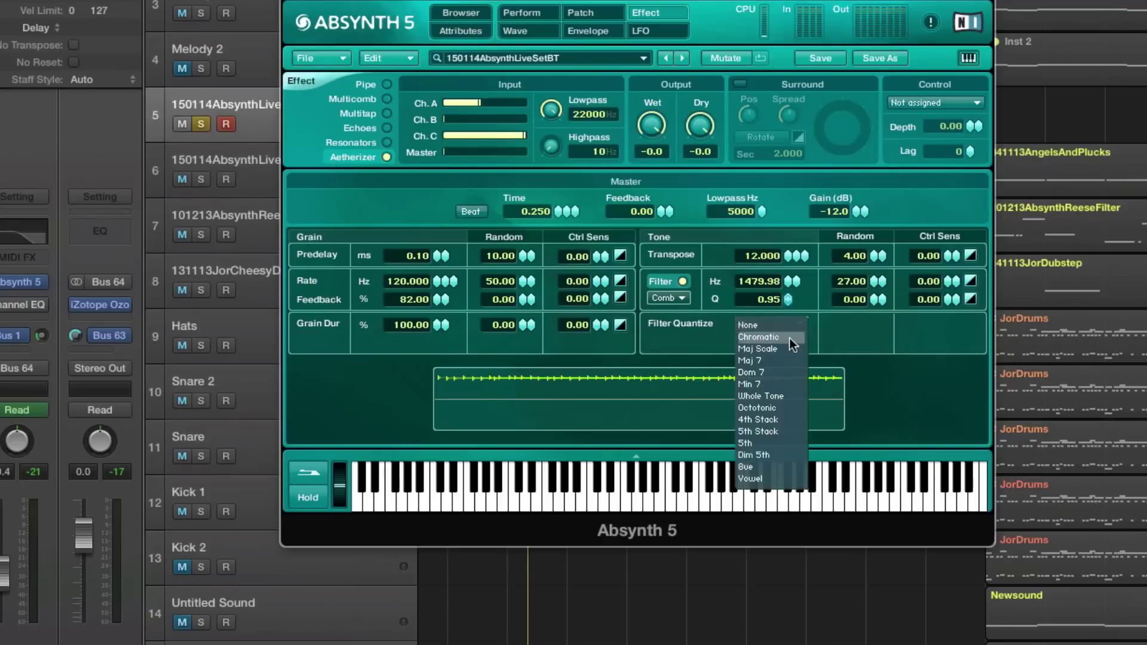
click(779, 383)
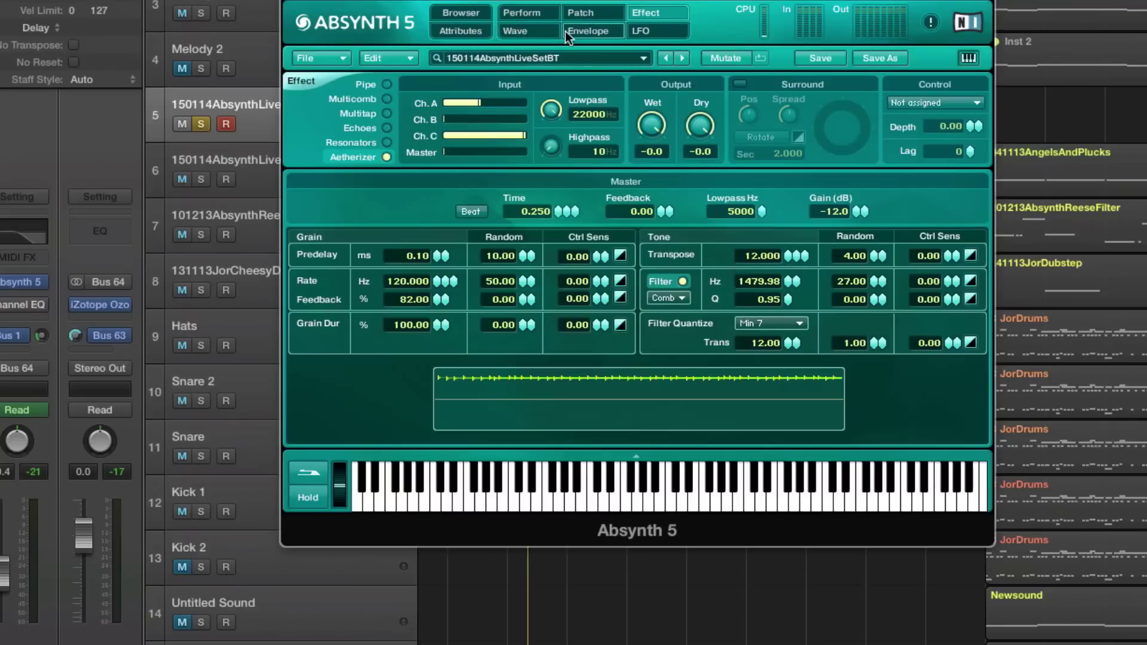
Examine the Filter B1 Freq envelope, the LFO 1 settings and the Aetherizer effect, returning to the patch overview.
click(587, 34)
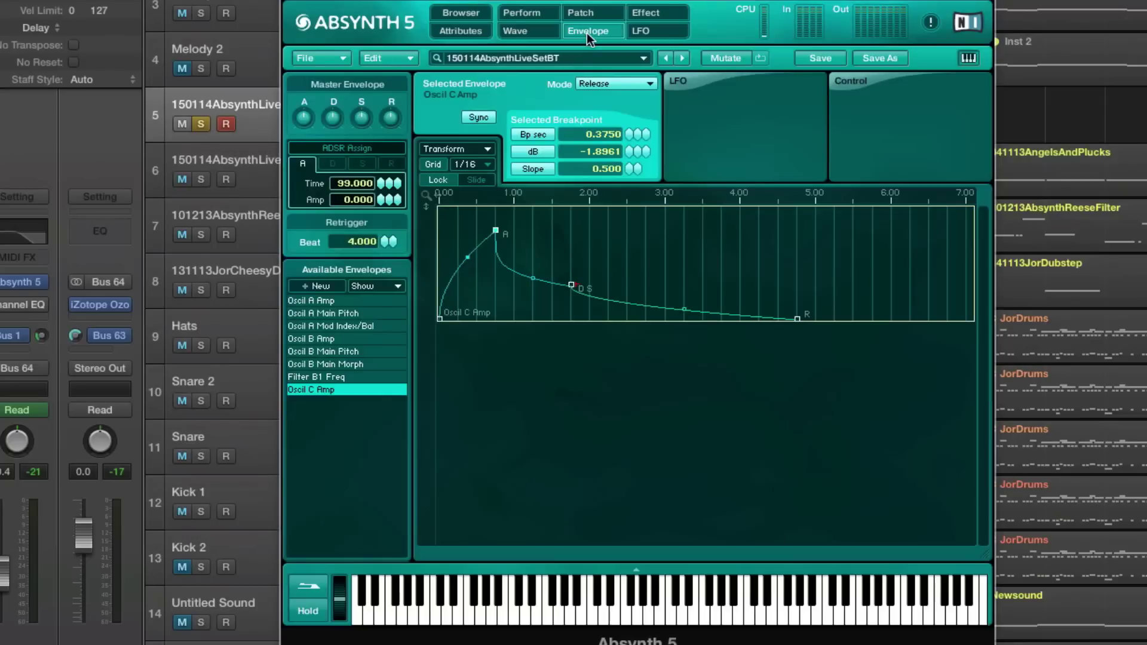
click(365, 377)
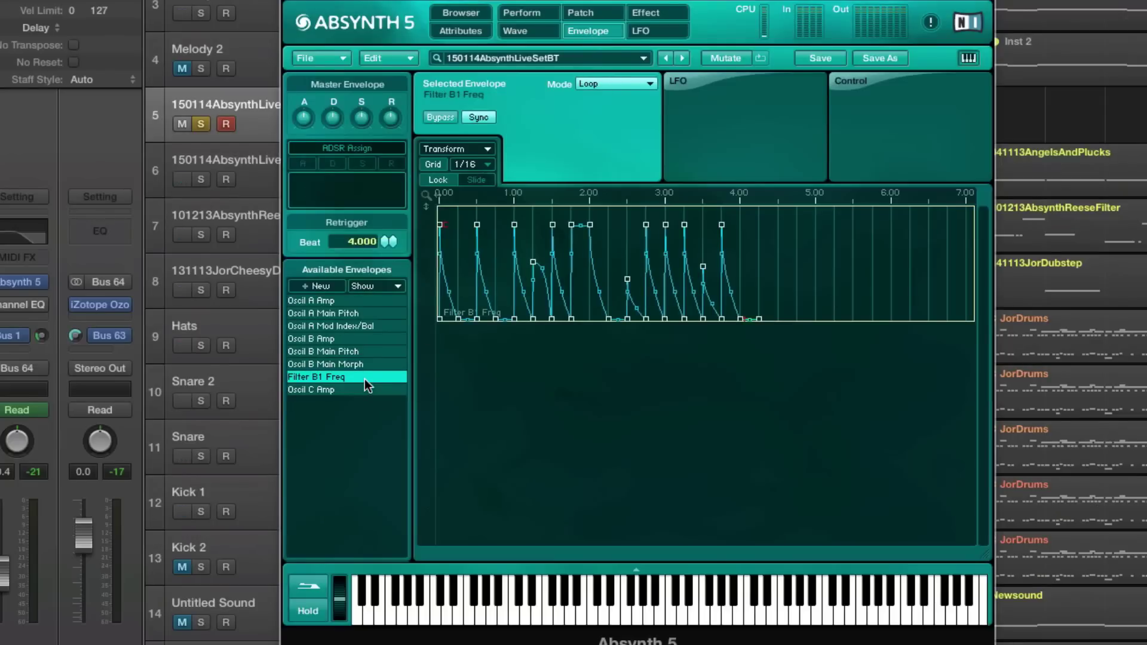
click(627, 15)
click(632, 28)
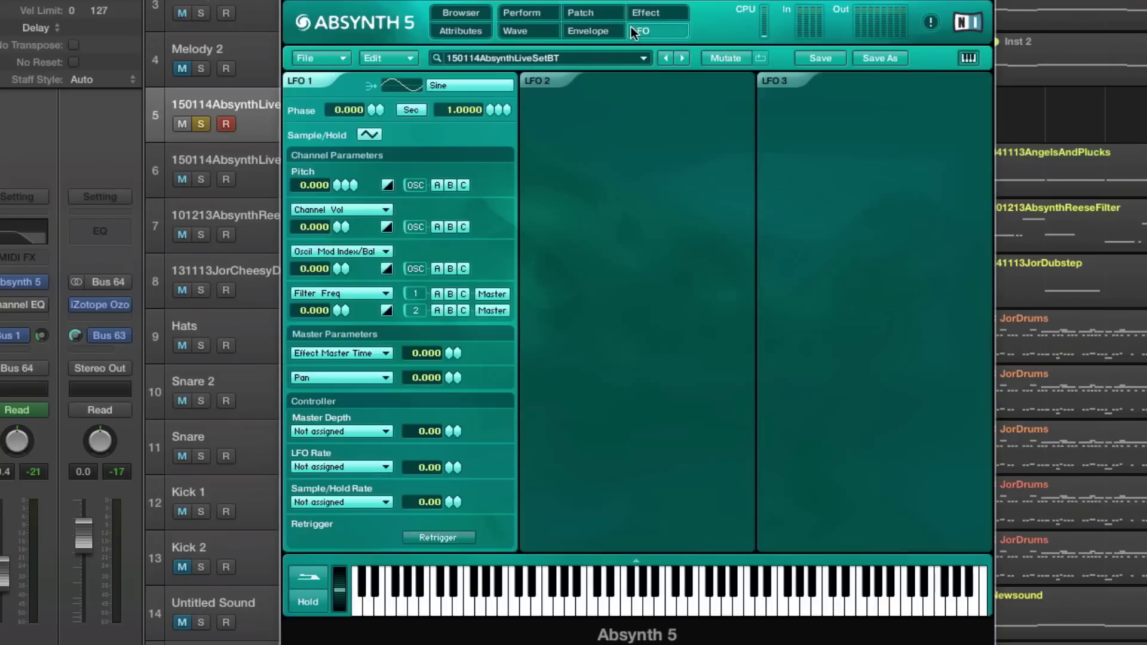
click(657, 13)
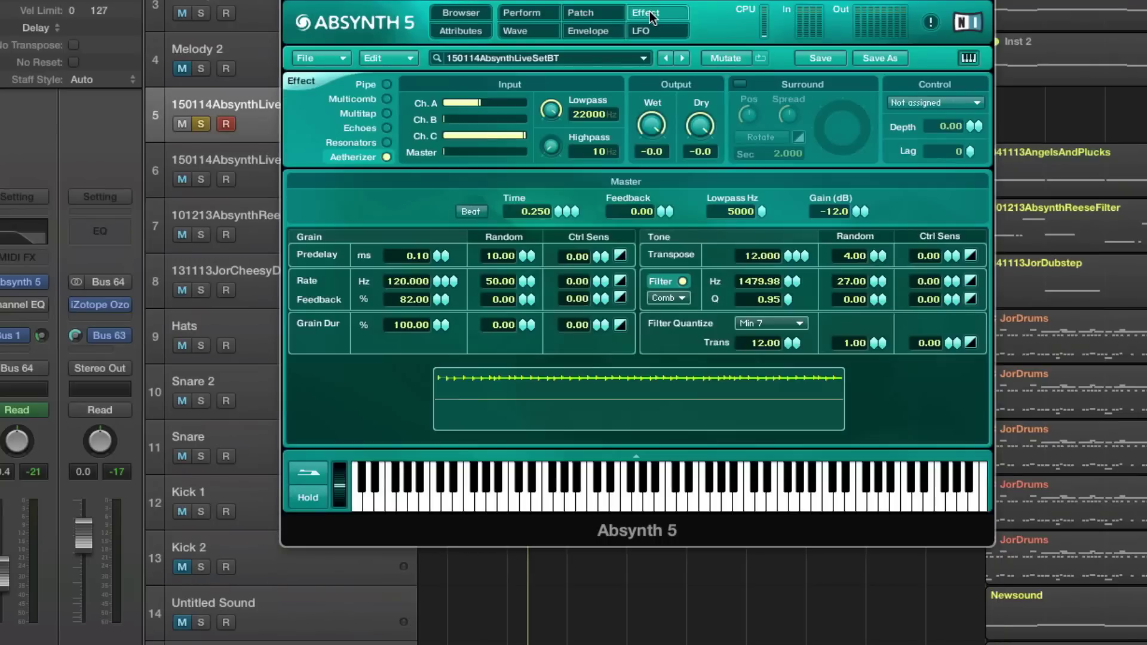
click(573, 13)
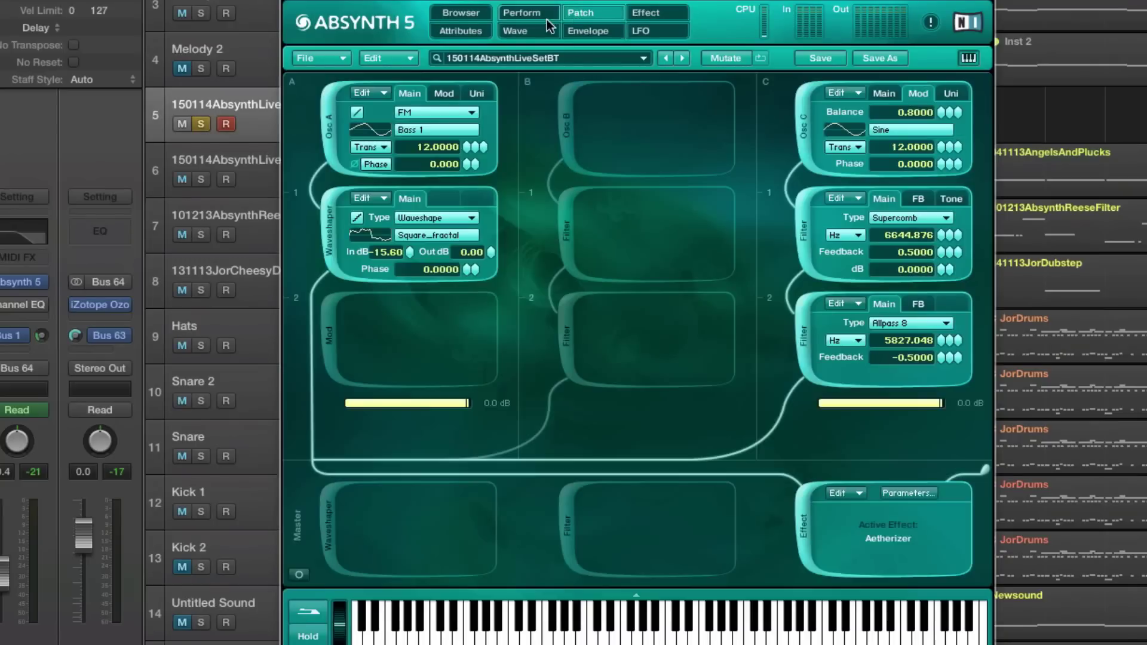
Zoom in on the envelope timeline and compare the Filter B1 Freq, Oscil C Amp and Oscil A Mod Index/Bal envelopes.
click(584, 34)
drag(568, 206, 943, 214)
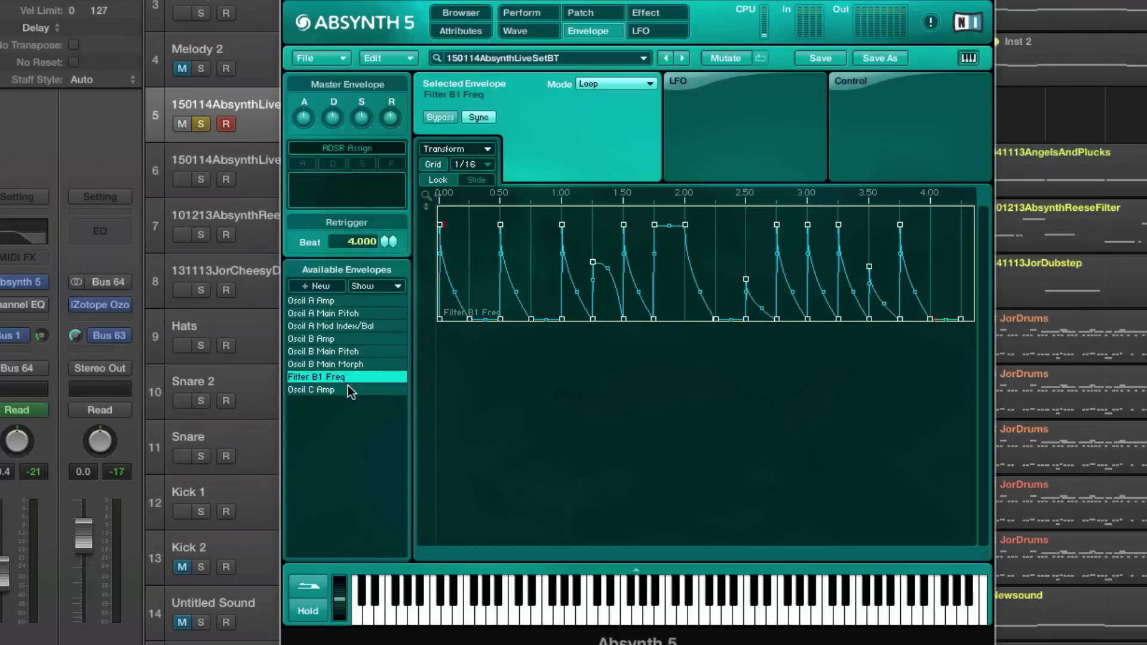
click(328, 390)
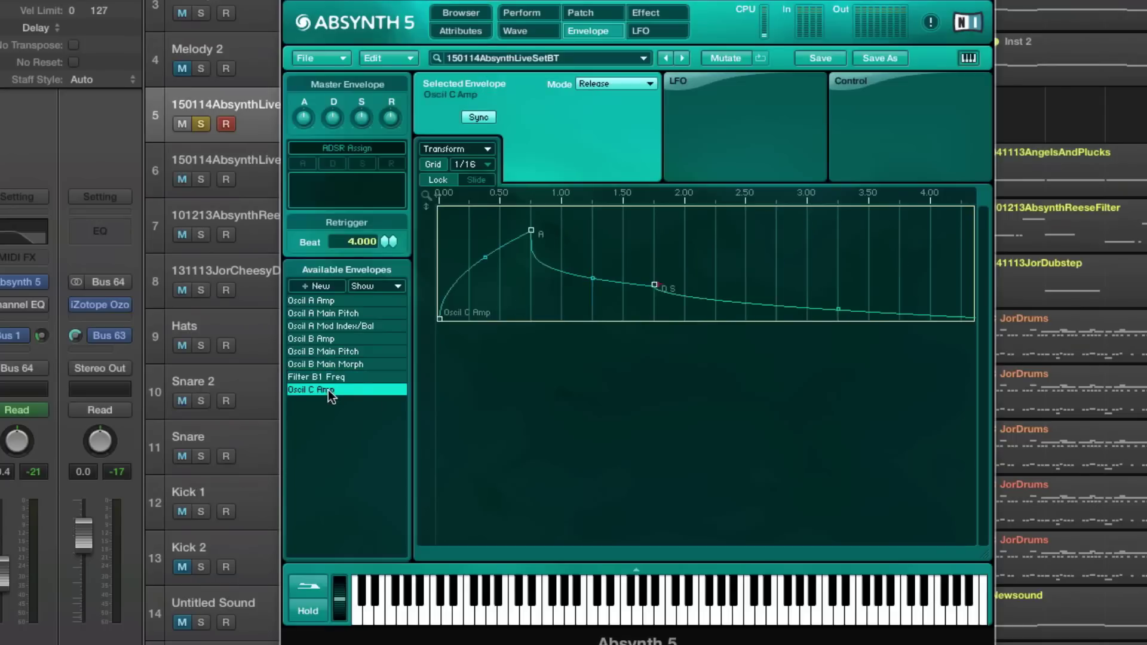
click(357, 327)
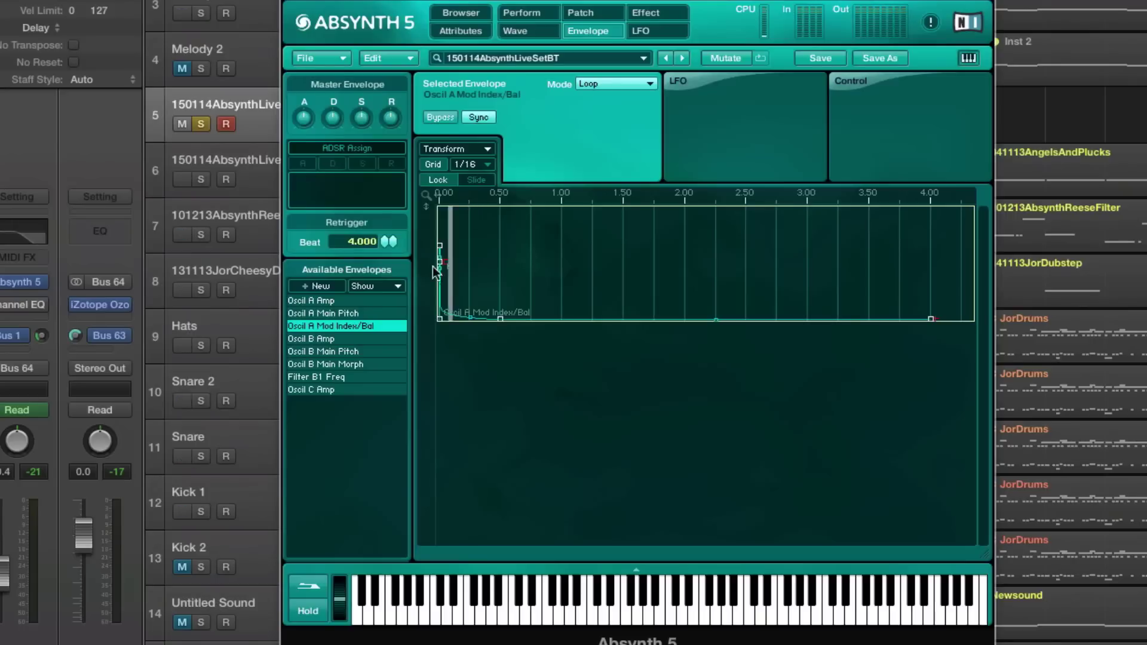
Examine the Oscil A Mod Index/Bal, Main Pitch and Amp envelopes at different zoom levels, then close the Absynth 5 window.
click(441, 245)
drag(473, 195, 793, 632)
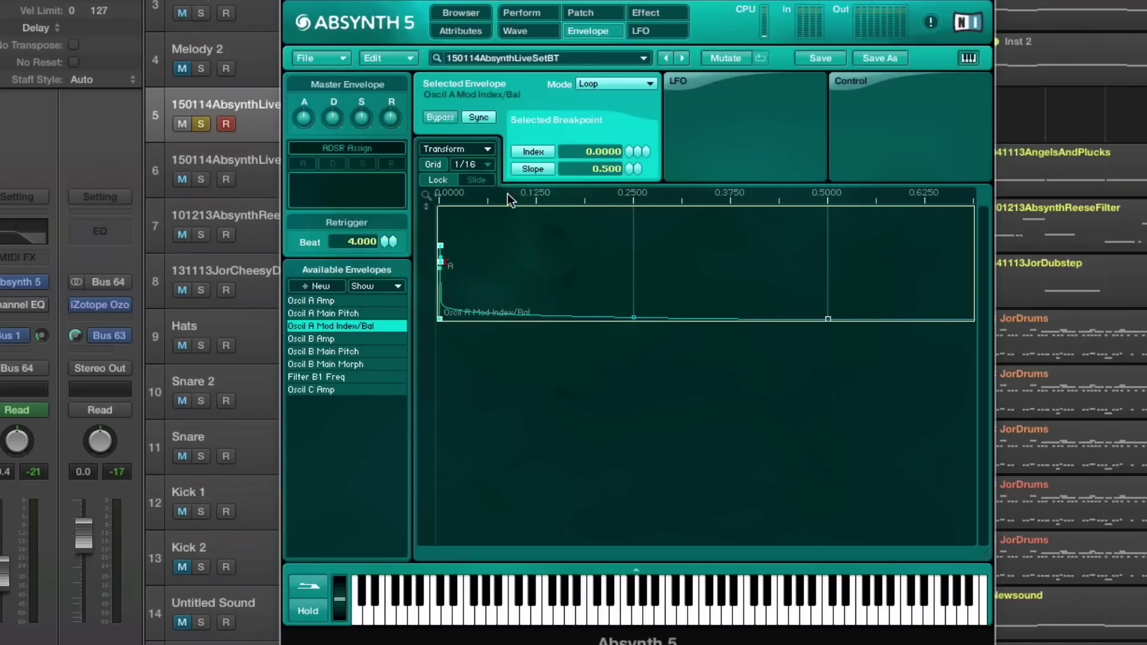
drag(507, 194, 795, 242)
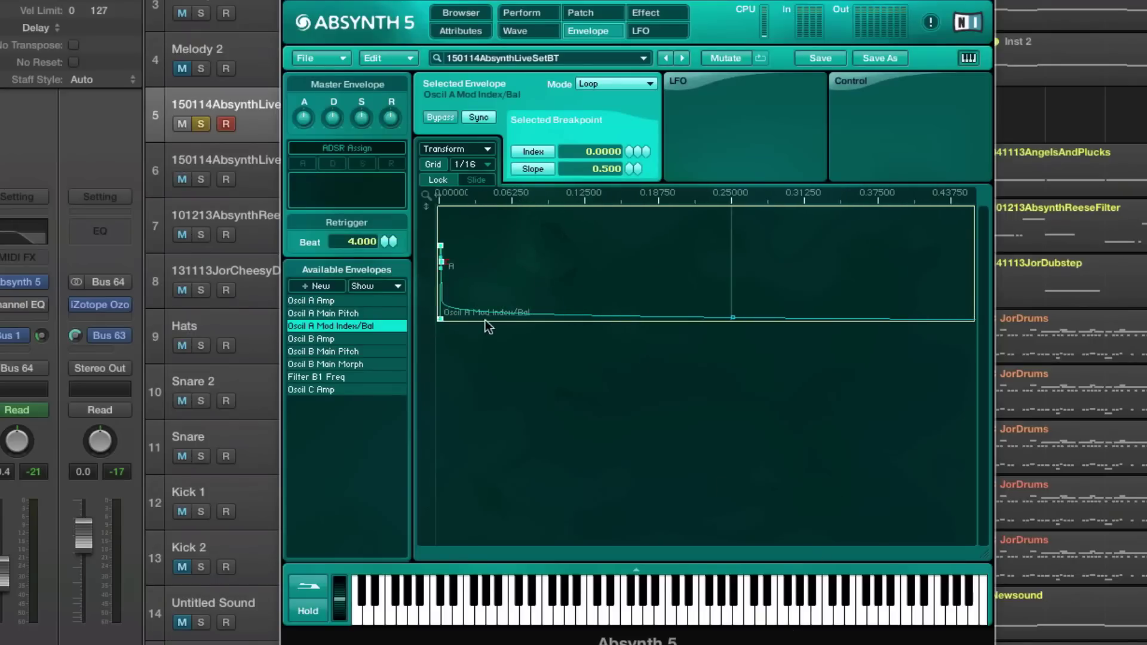
click(371, 311)
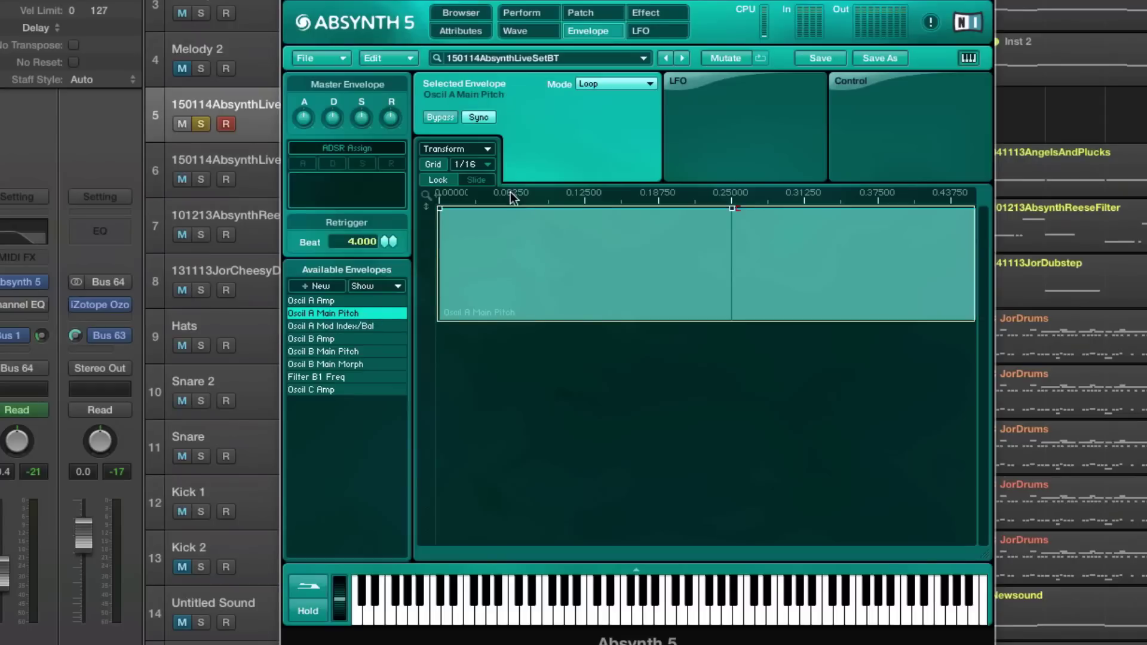
drag(511, 191, 512, 12)
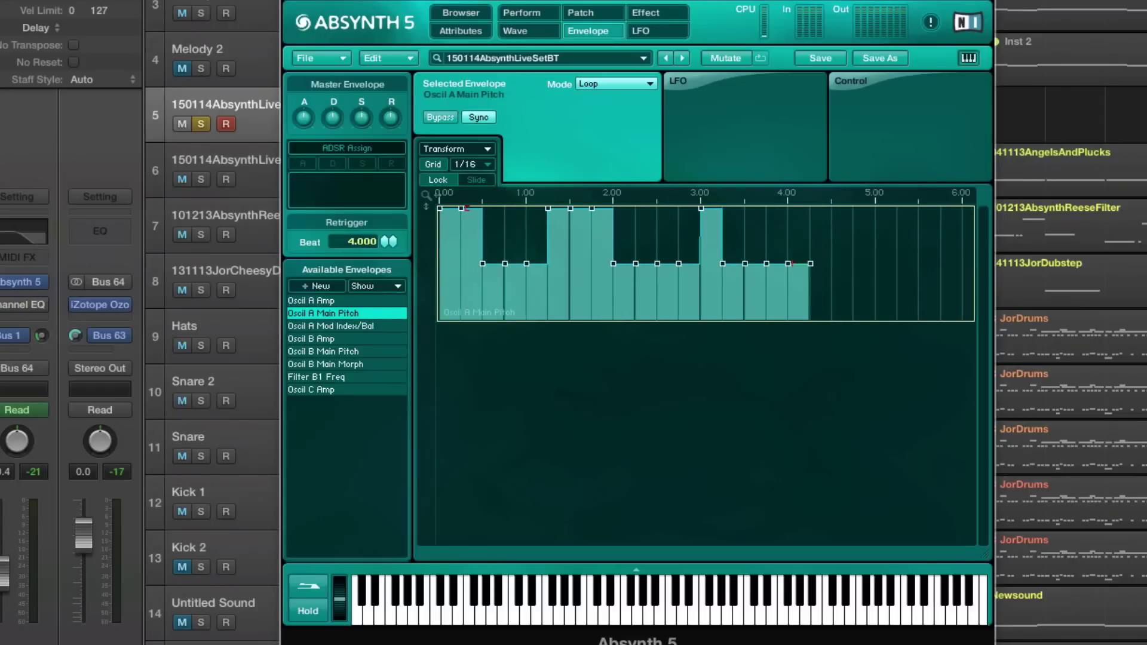
click(333, 302)
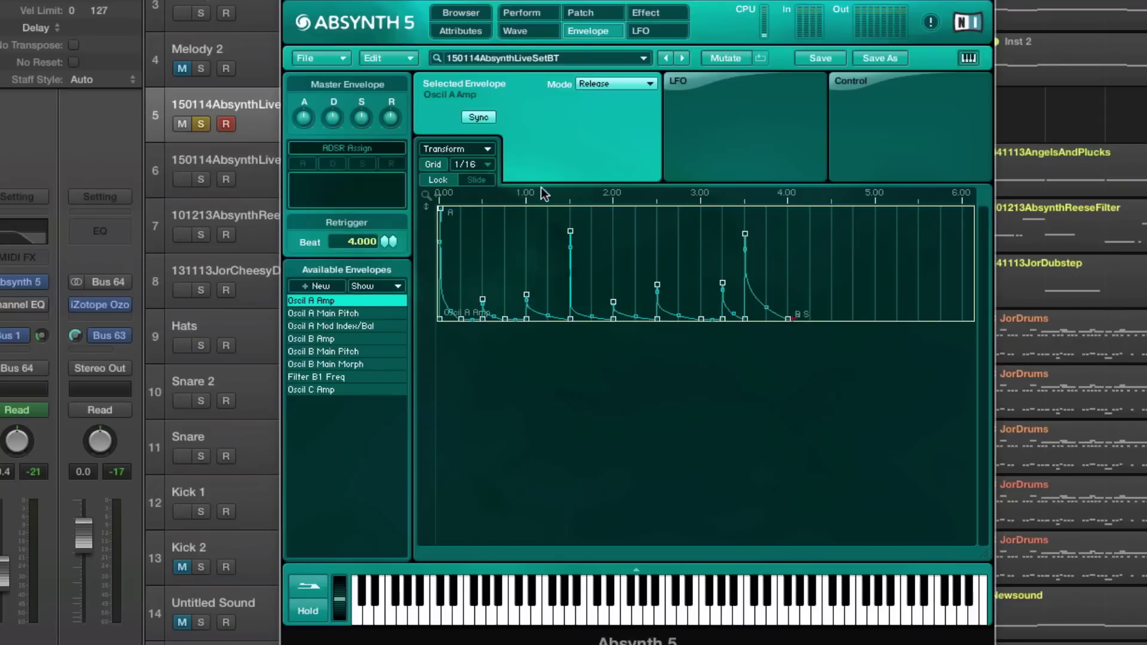
drag(545, 196, 791, 257)
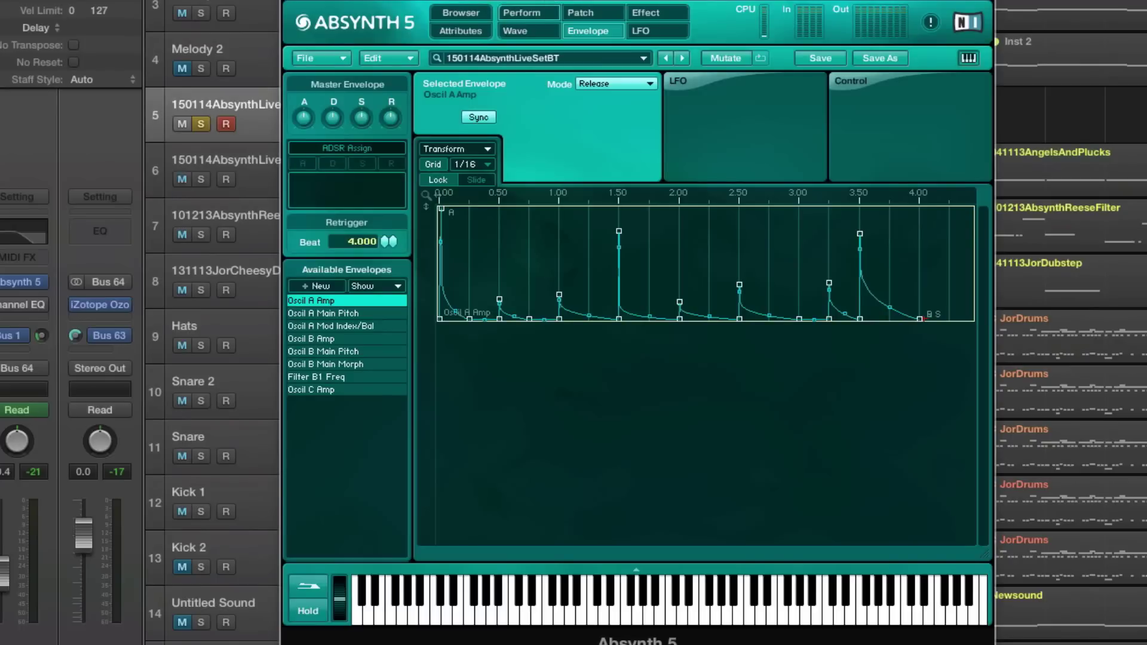
click(590, 17)
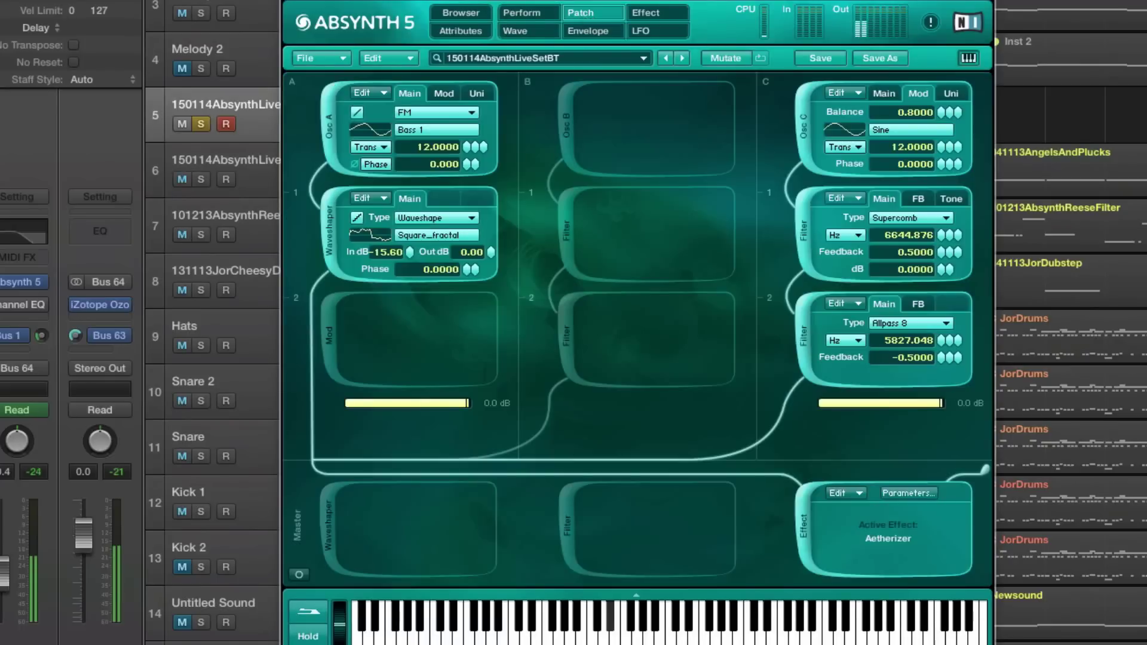
key(super+w)
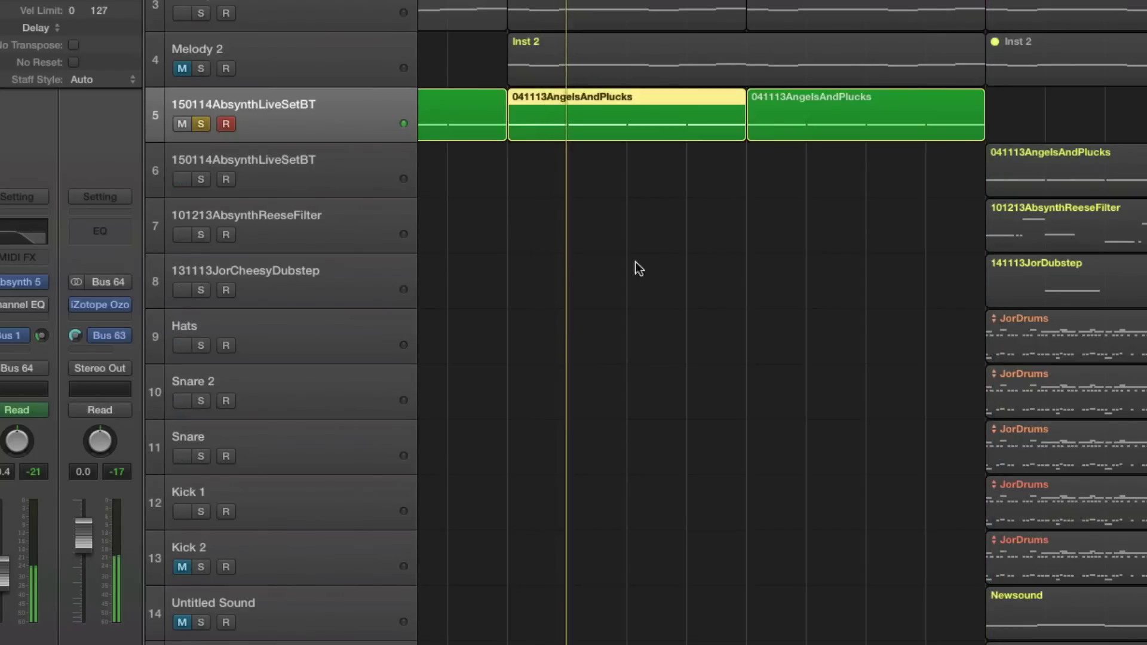
Solo the second 150114AbsynthLiveSetBT track (track 6), select its 041113AngelsAndPlucks region and open its Absynth 5 instrument.
click(279, 163)
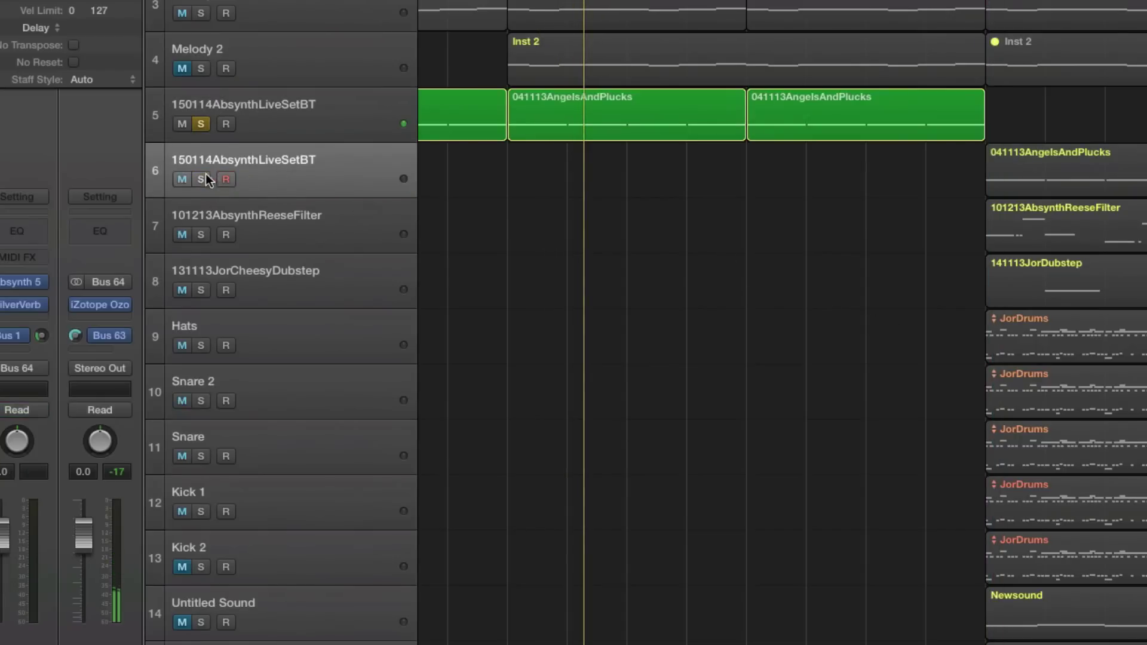
click(1117, 156)
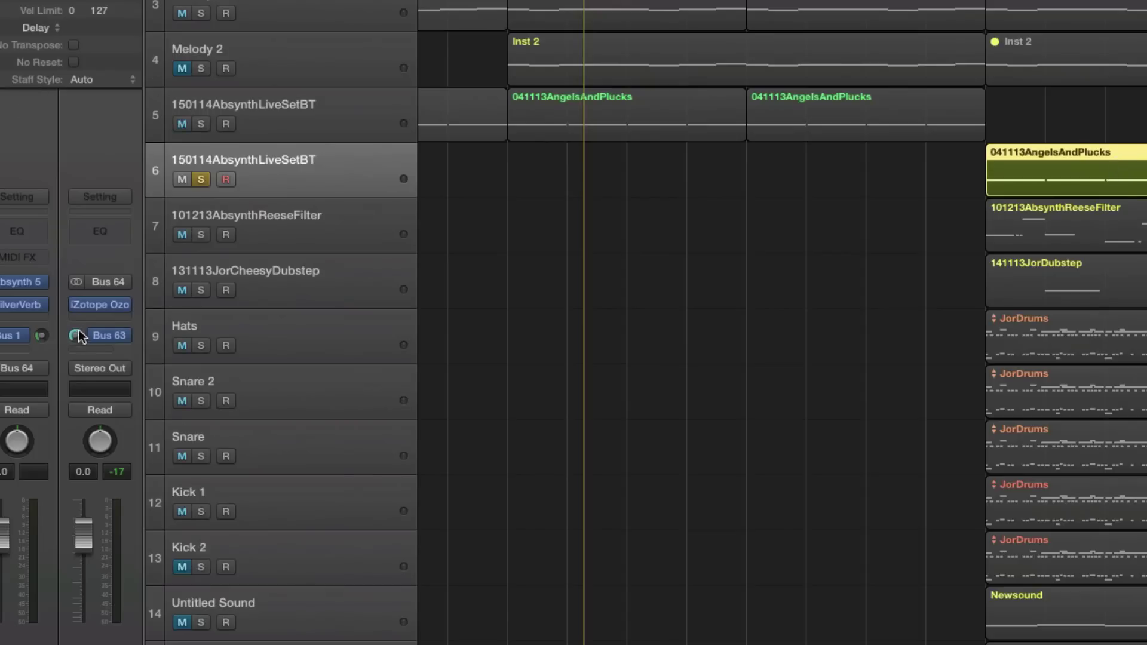
click(17, 283)
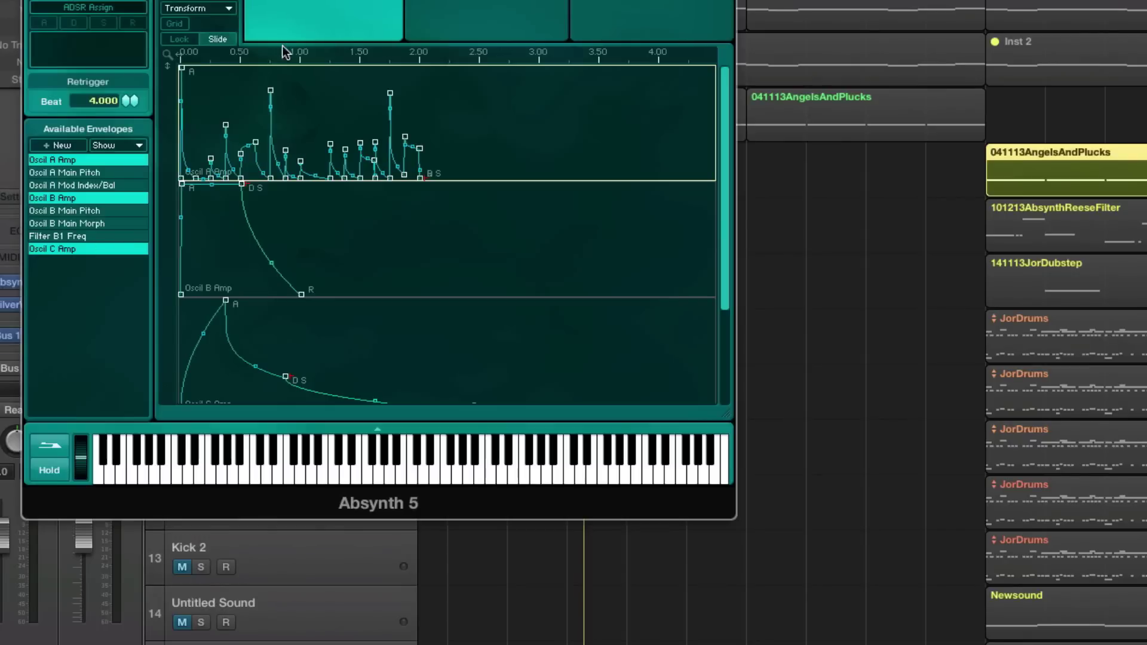
Turn on the 1/8 envelope grid and play the track to examine the Oscil A Amp rhythm, closing the instrument window.
drag(250, 53, 493, 325)
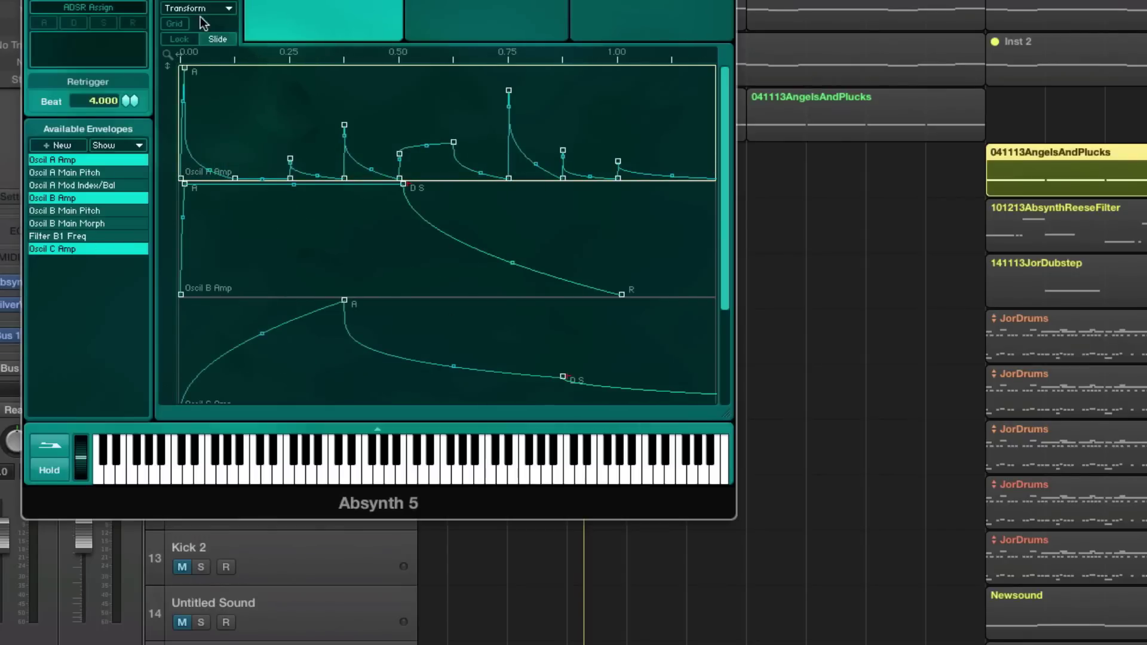
click(174, 24)
key(space)
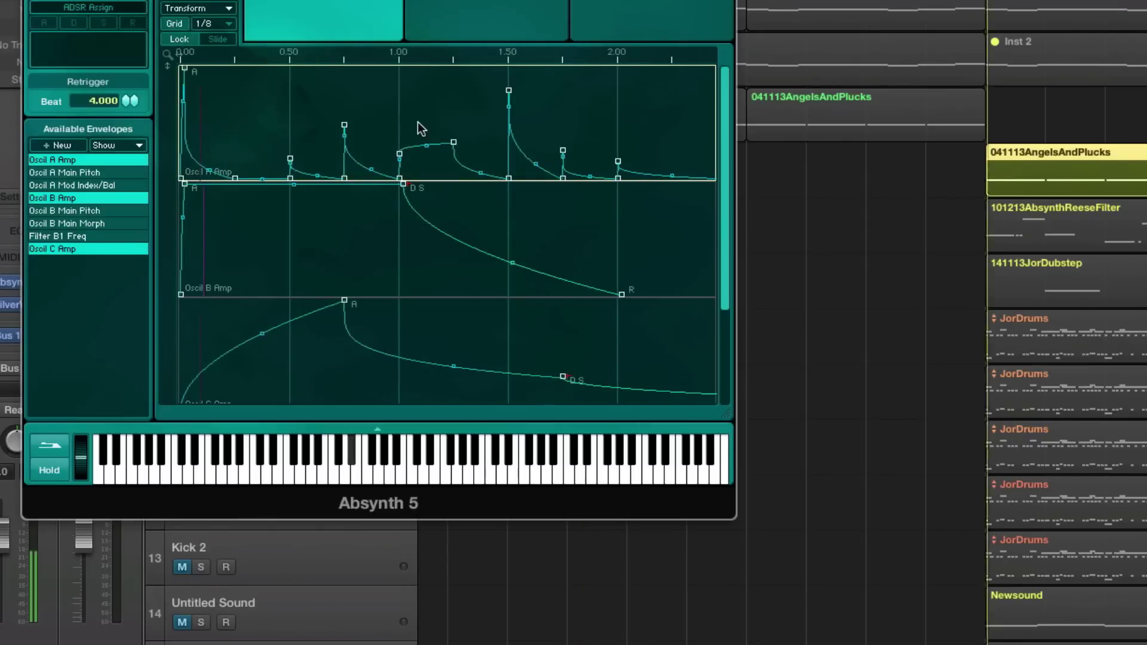
drag(435, 53, 359, 180)
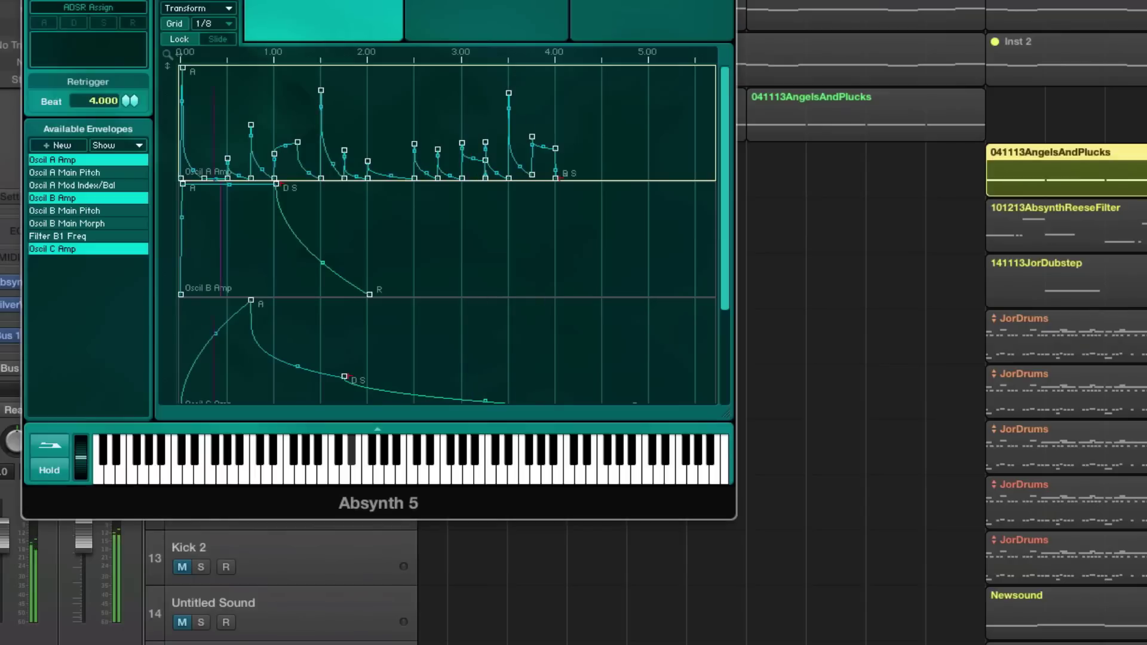
key(super+w)
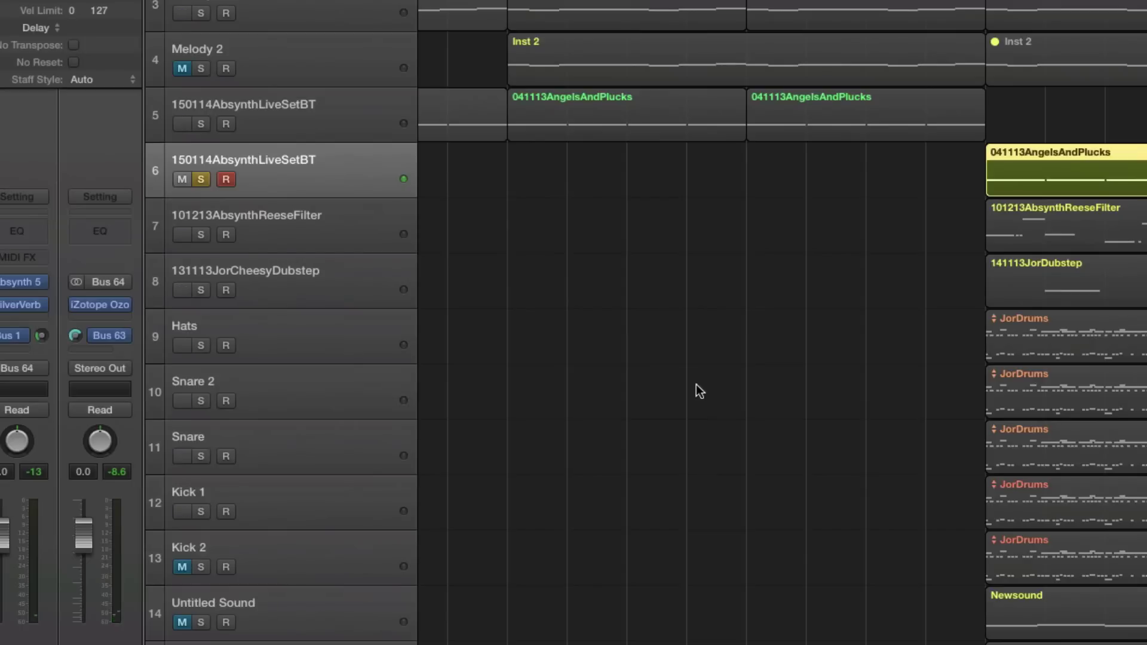
Switch the solo to the first 150114AbsynthLiveSetBT track (track 5) and open its Absynth 5 instrument.
click(889, 112)
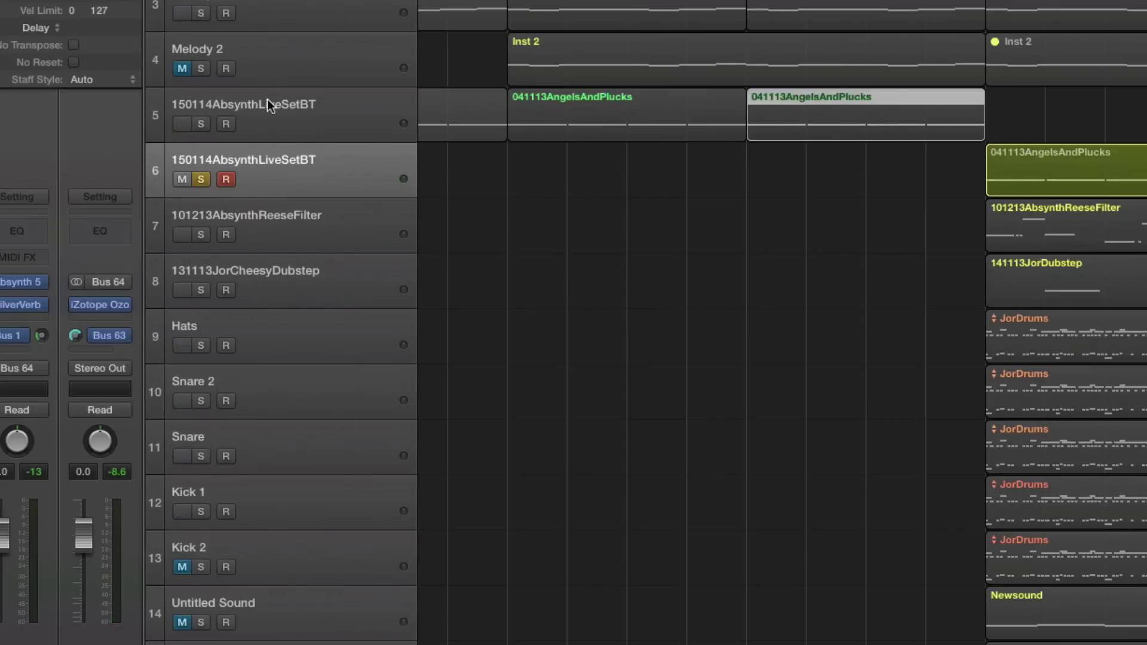
alt+click(201, 124)
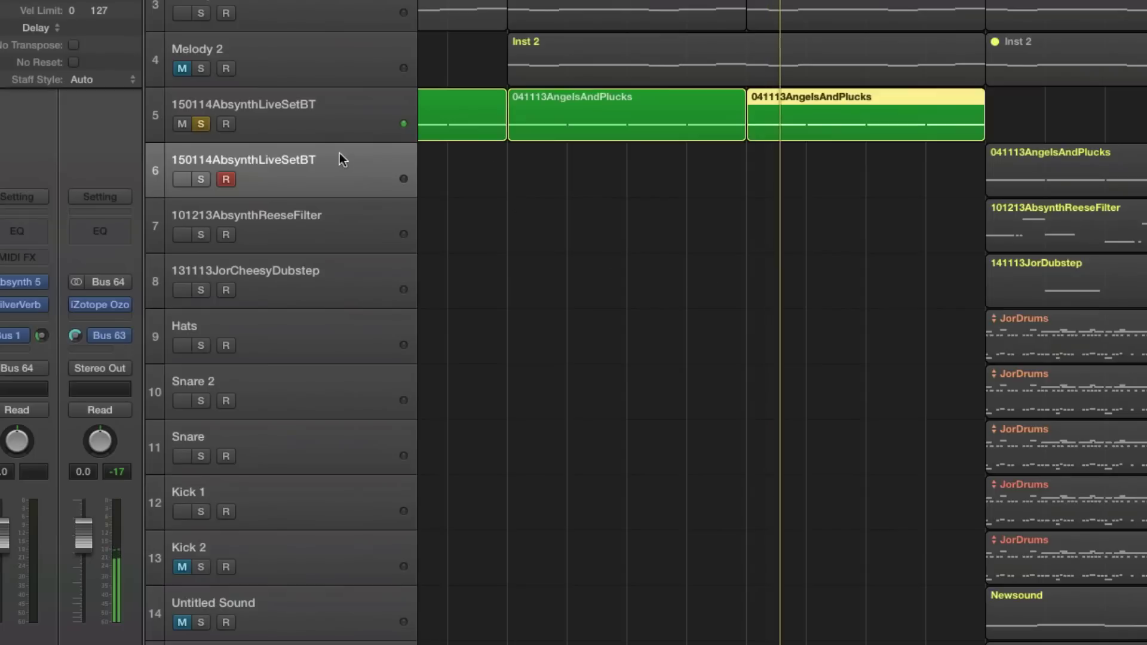
click(386, 121)
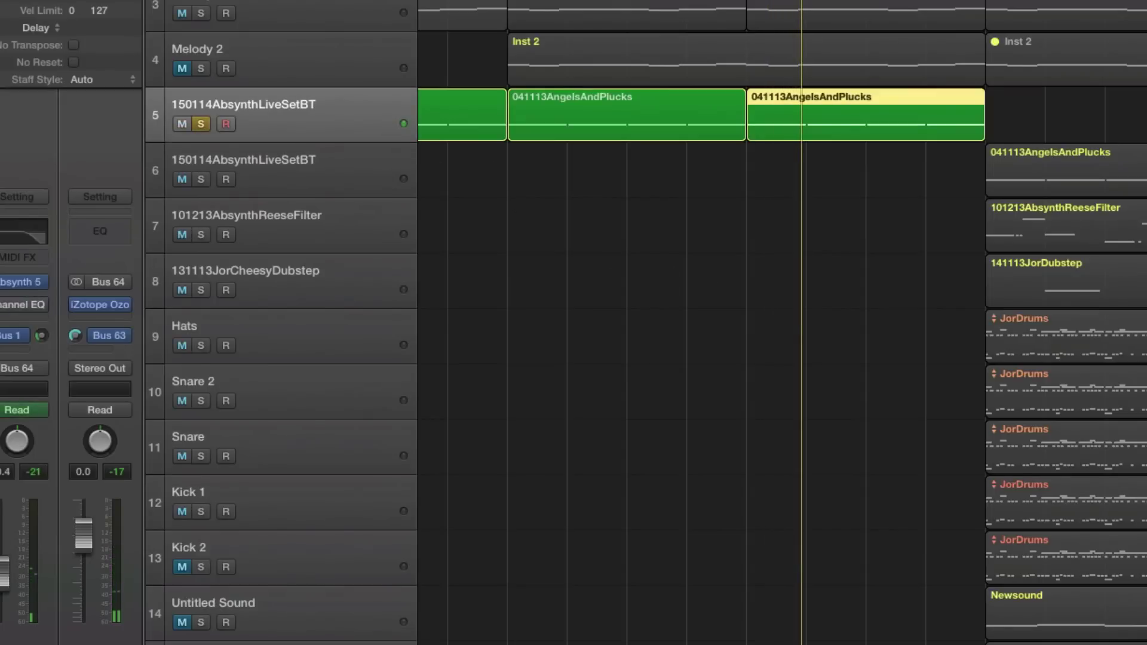
click(11, 283)
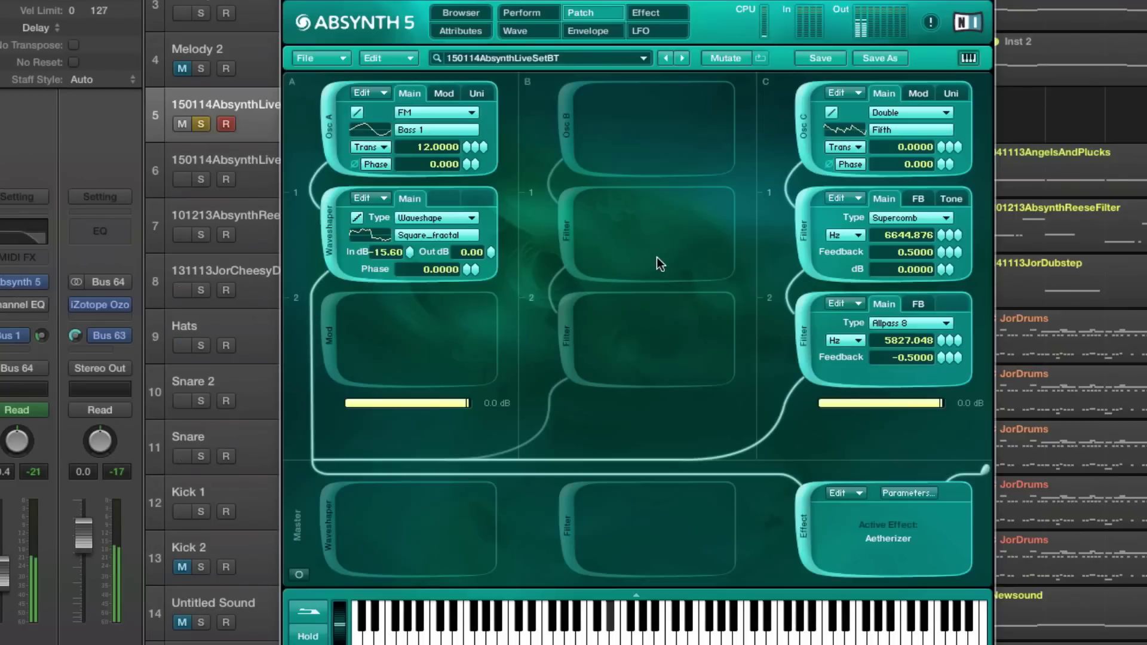
Examine oscillator A's modulation settings and the start of the Oscil A Mod Index/Bal envelope up close.
click(441, 94)
click(588, 30)
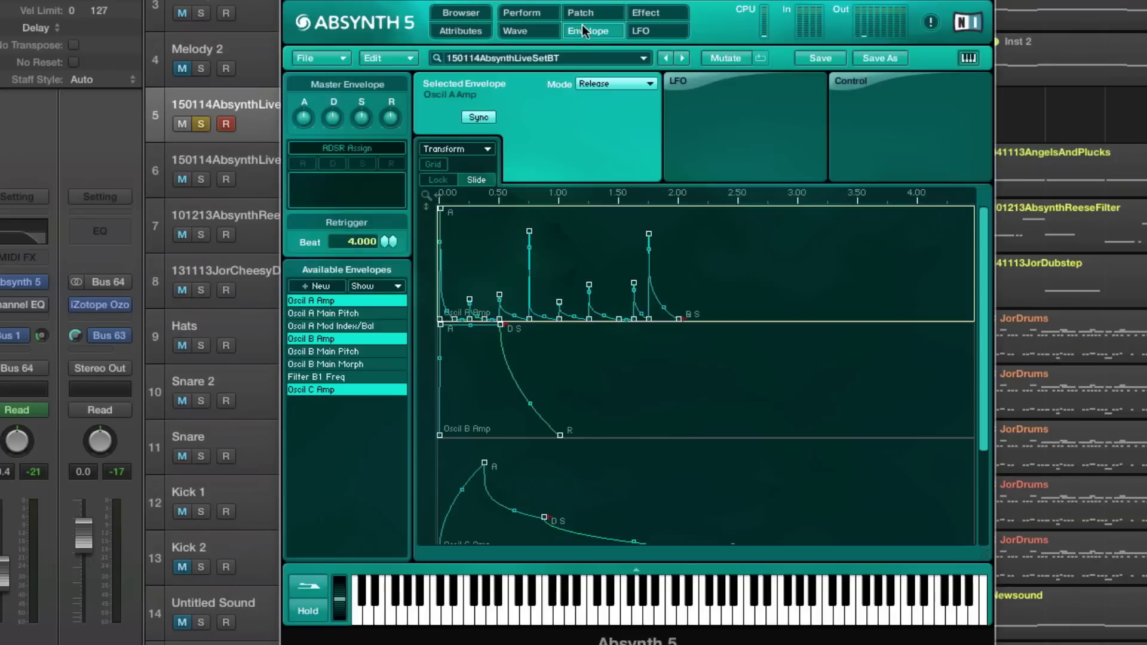
click(382, 326)
drag(479, 190, 523, 417)
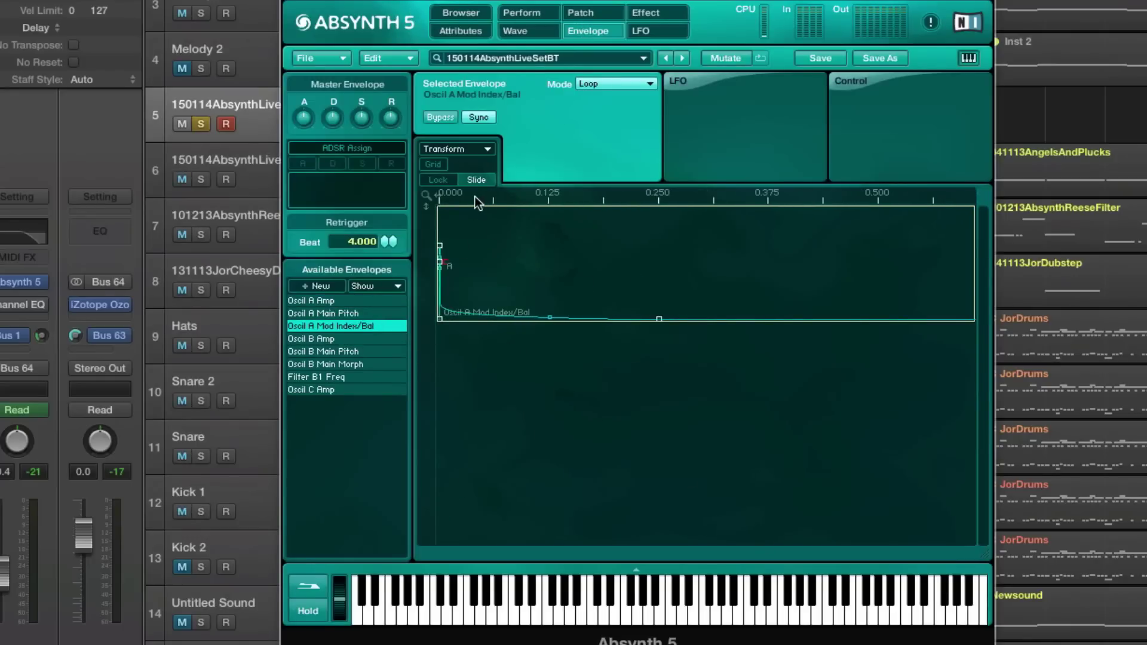
drag(480, 198, 715, 559)
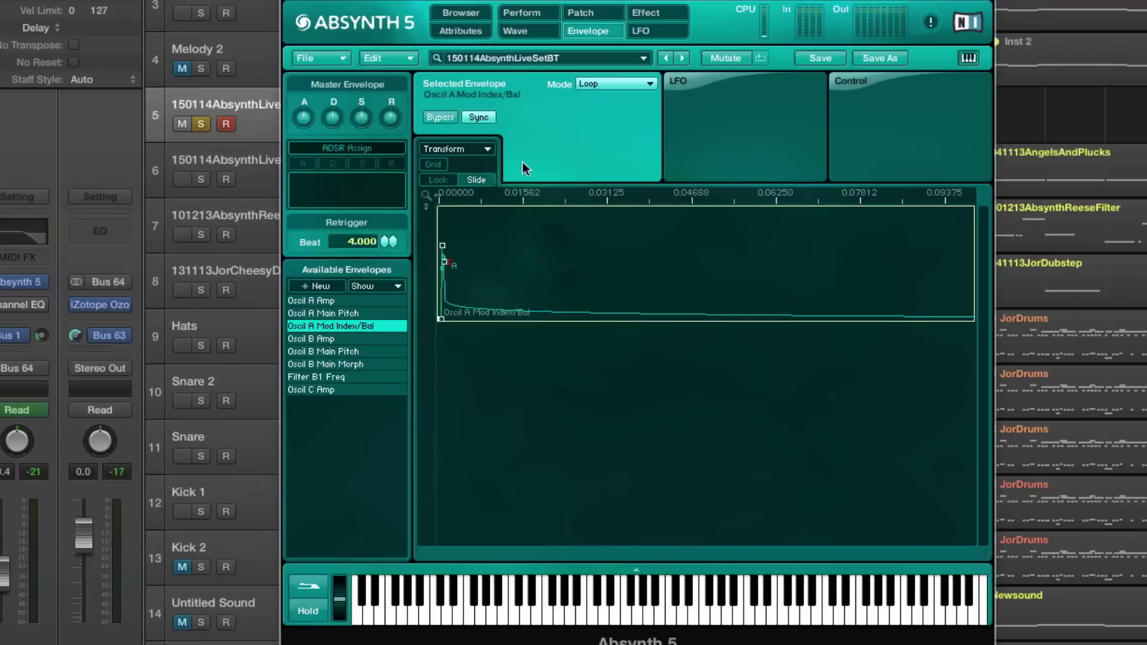
Set the envelope editor to Lock, try extreme decay slopes on Oscil A Mod Index/Bal and leave the slope at 0.035.
click(443, 180)
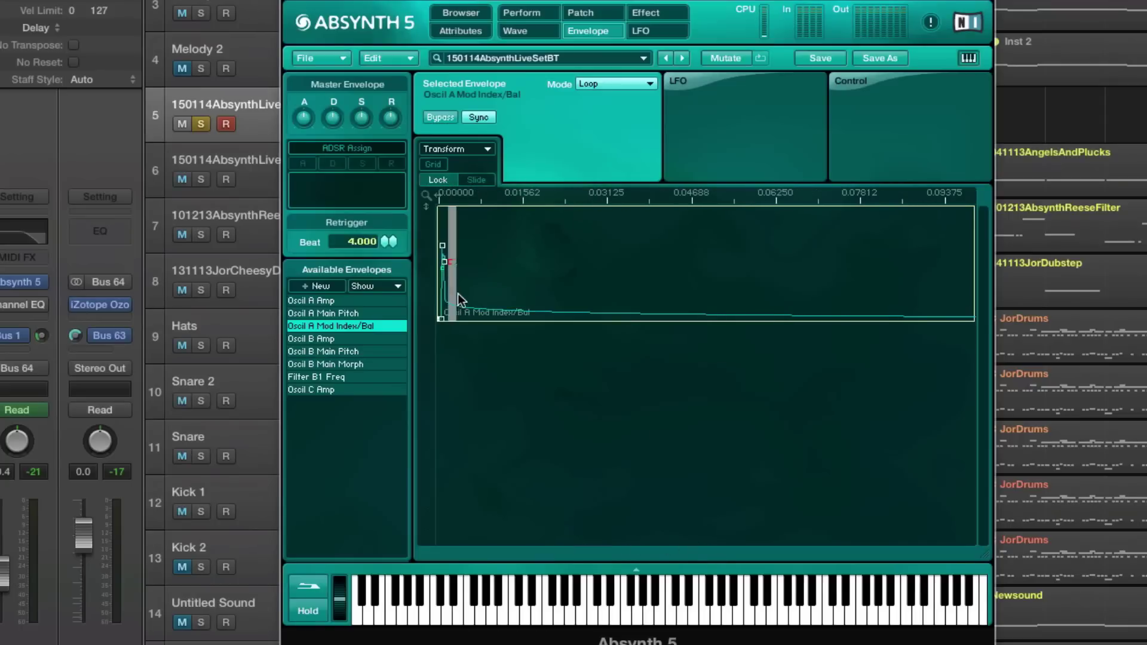
drag(608, 198, 574, 96)
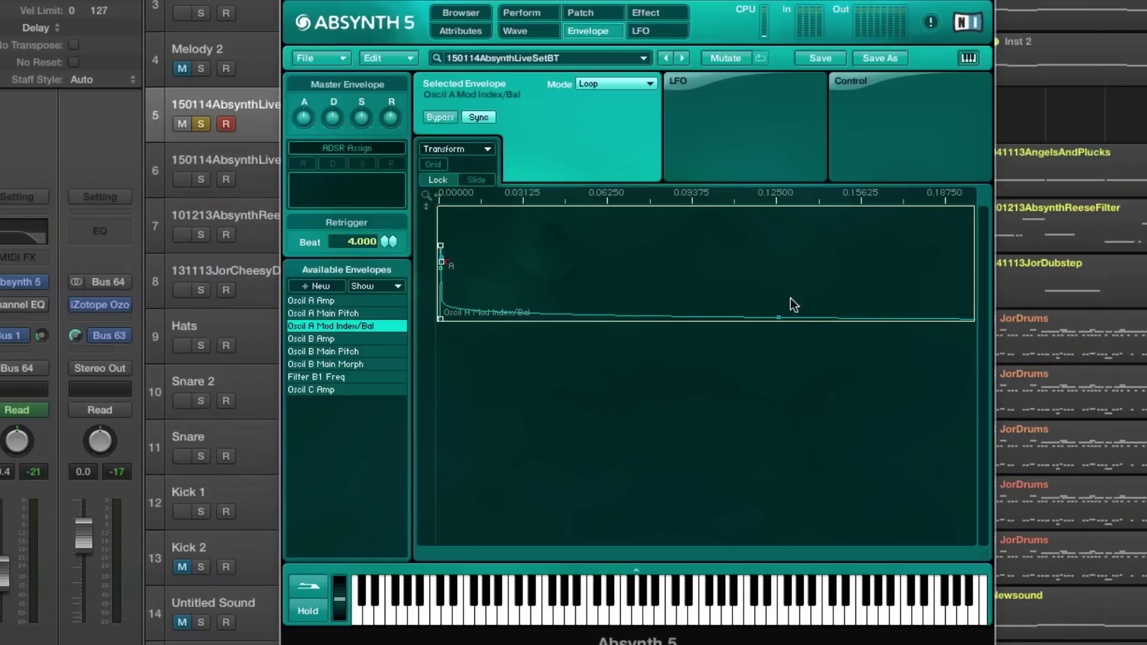
drag(776, 313, 795, 187)
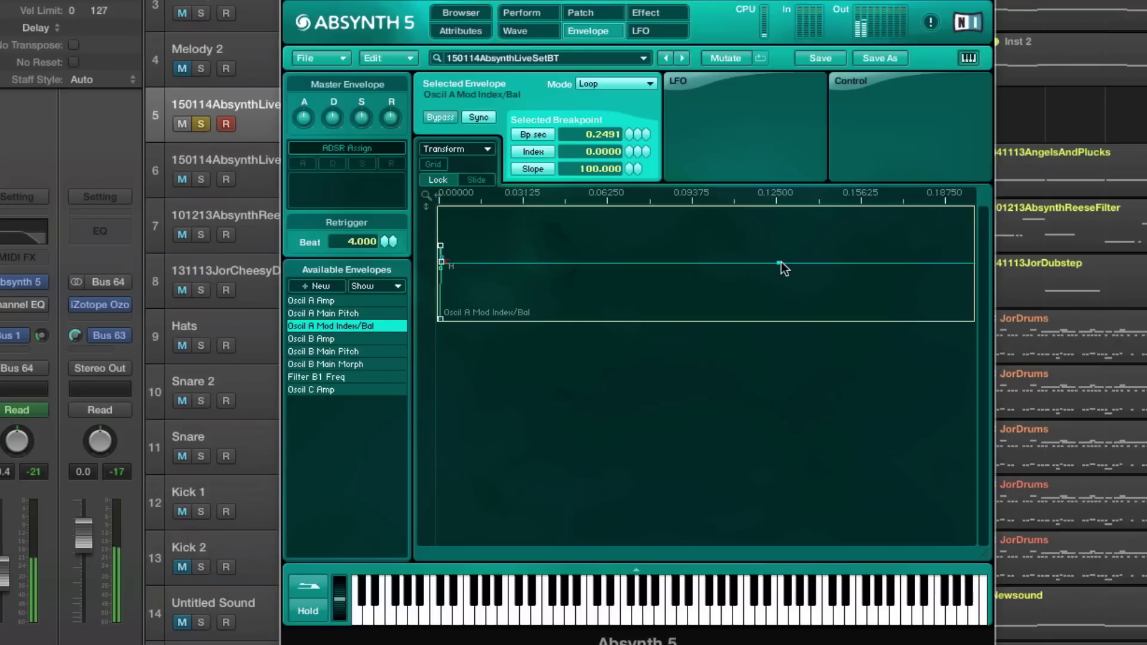
drag(769, 279, 762, 309)
drag(780, 266, 747, 404)
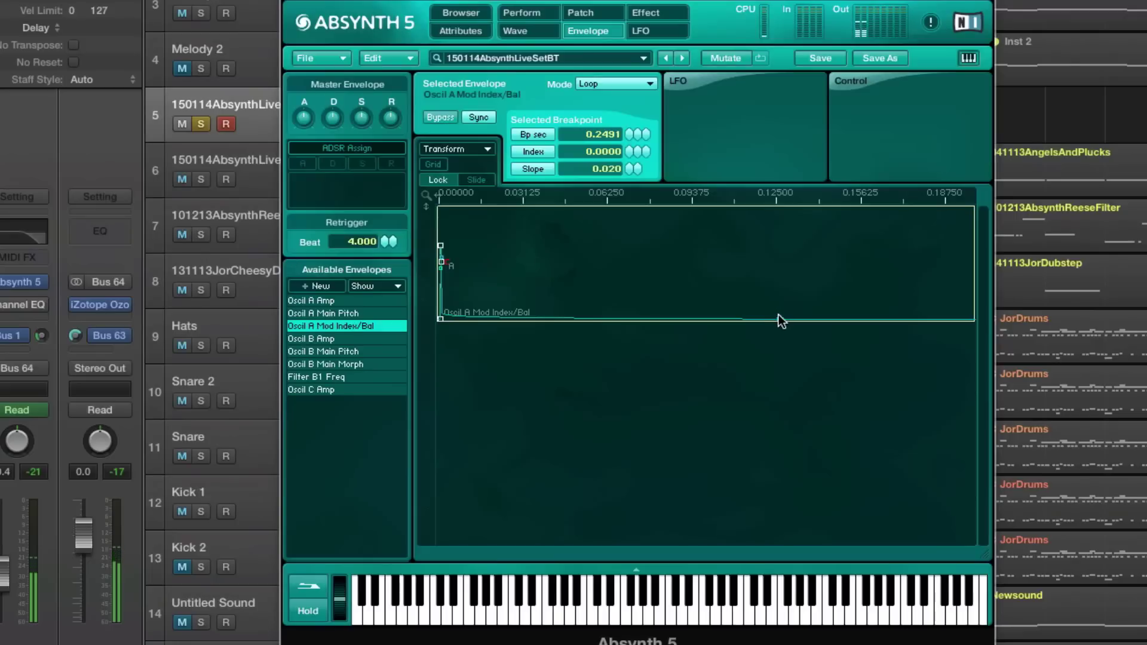
drag(780, 315, 781, 305)
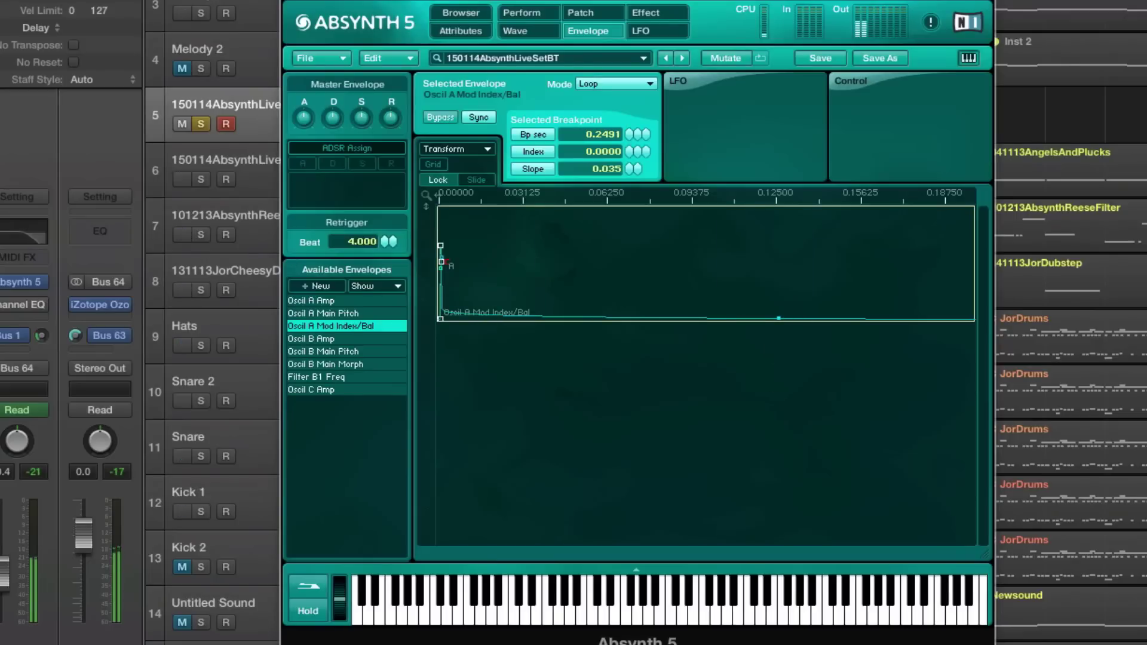
key(super+w)
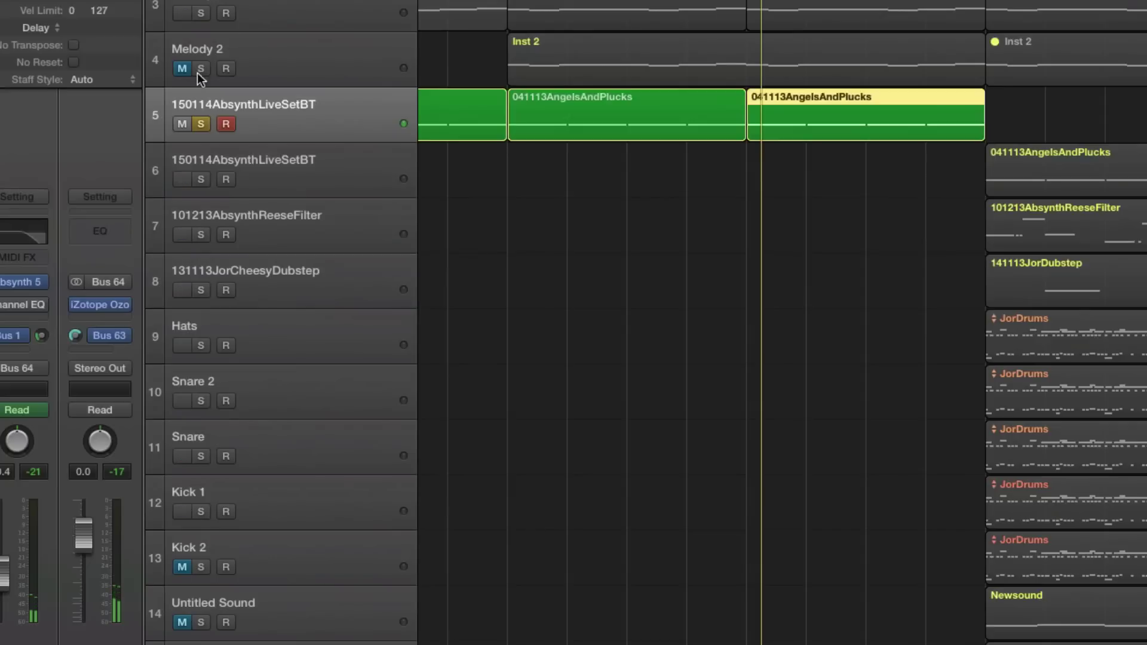
Unsolo track 5, show its Bus 1 reverb channel and review the arrangement from bar 19 onward.
click(202, 123)
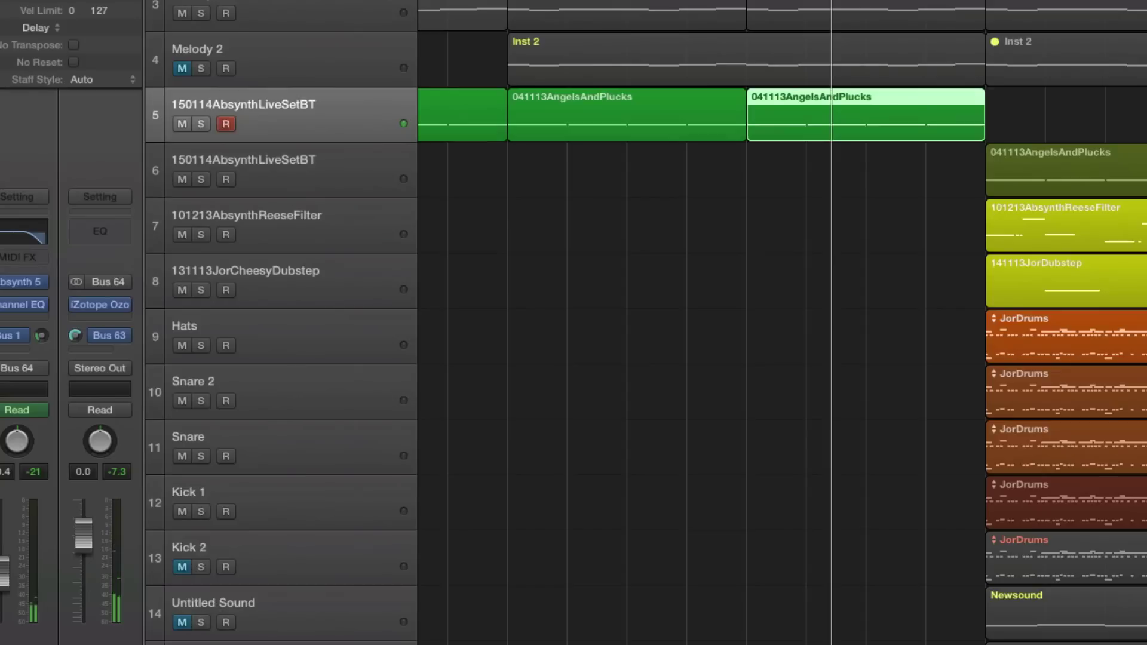
click(13, 338)
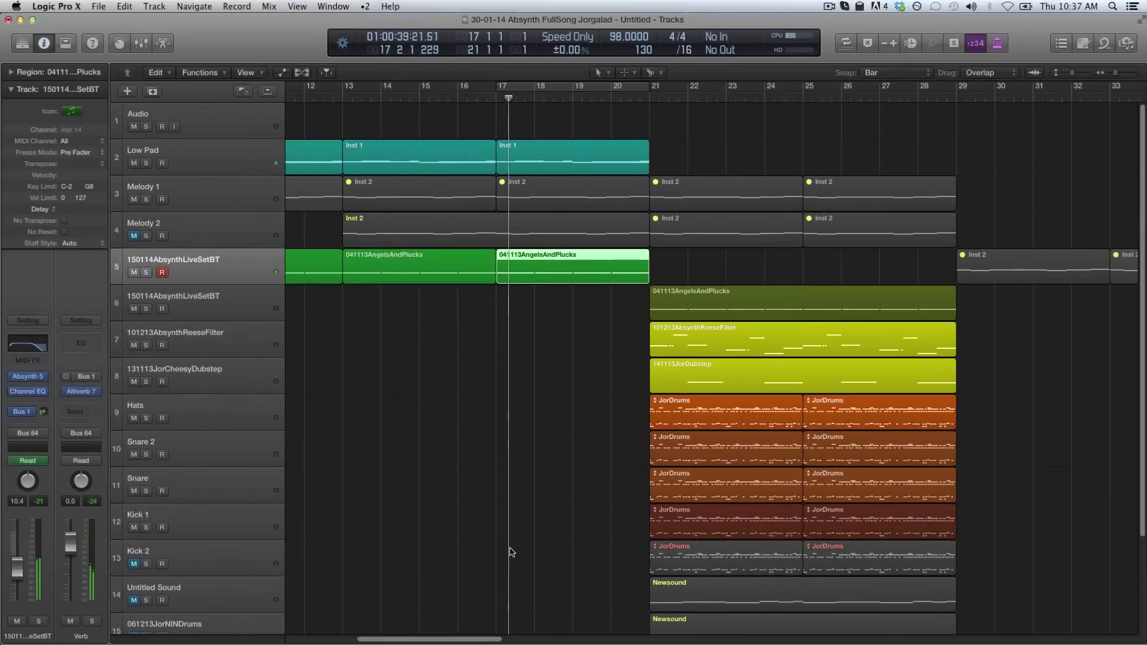
scroll(789, 538, right, 5)
scroll(441, 447, left, 4)
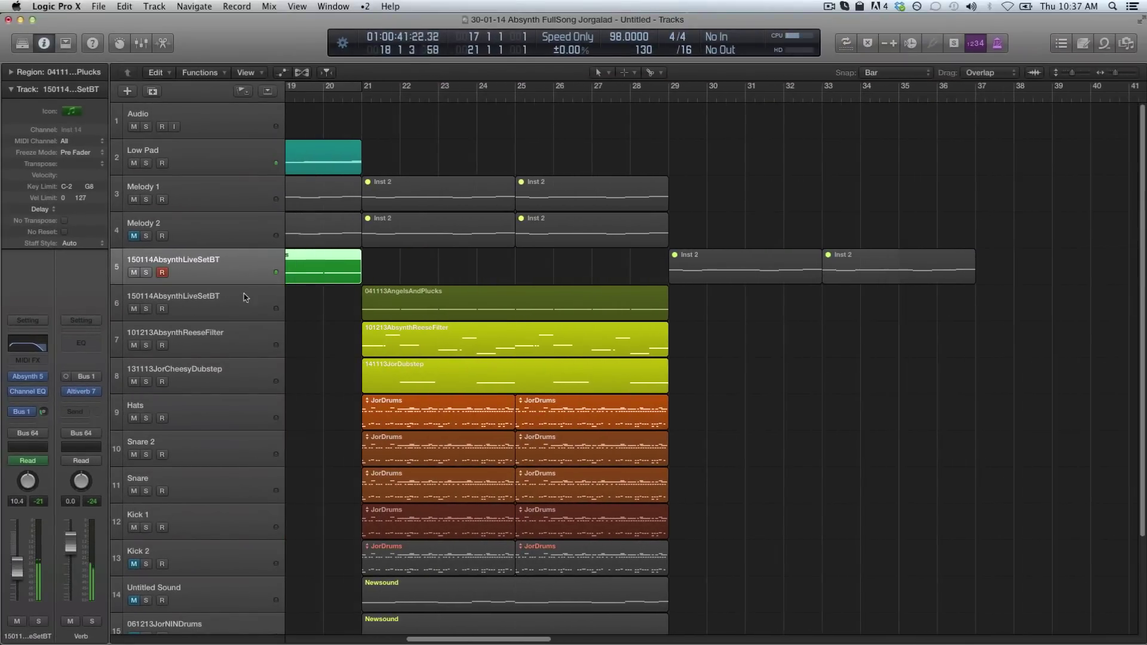
Cycle track 6's 041113AngelsAndPlucks region from bar 21 to 29, check its Bus 1 reverb send and solo the track.
click(461, 317)
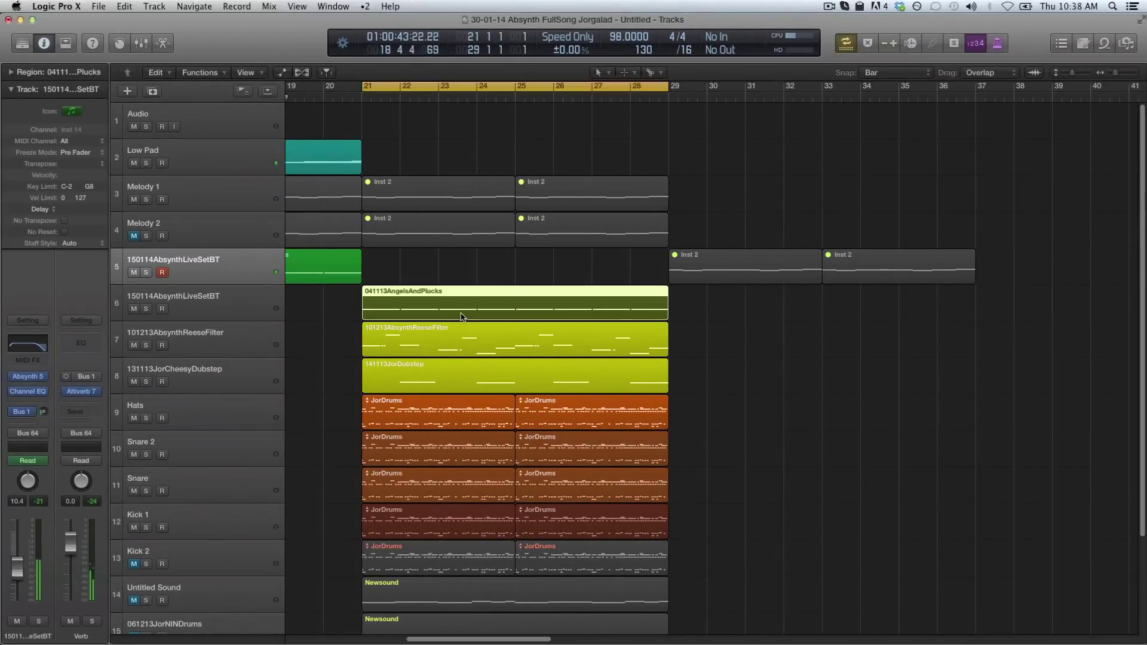
key(super+u)
key(Down)
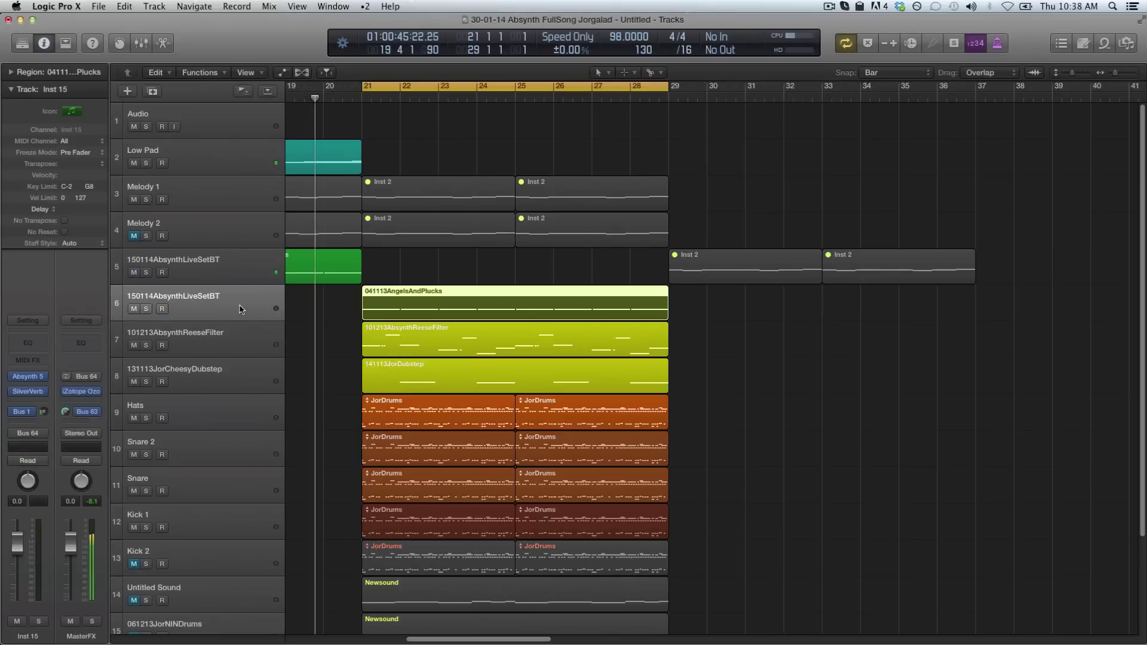
click(45, 412)
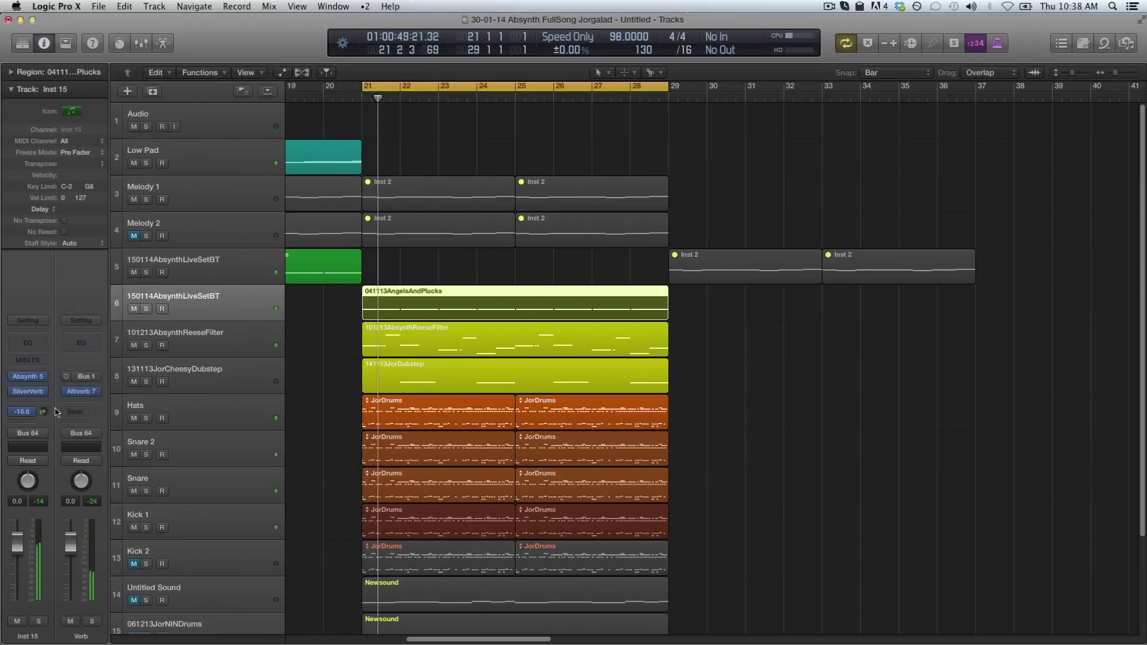
click(147, 310)
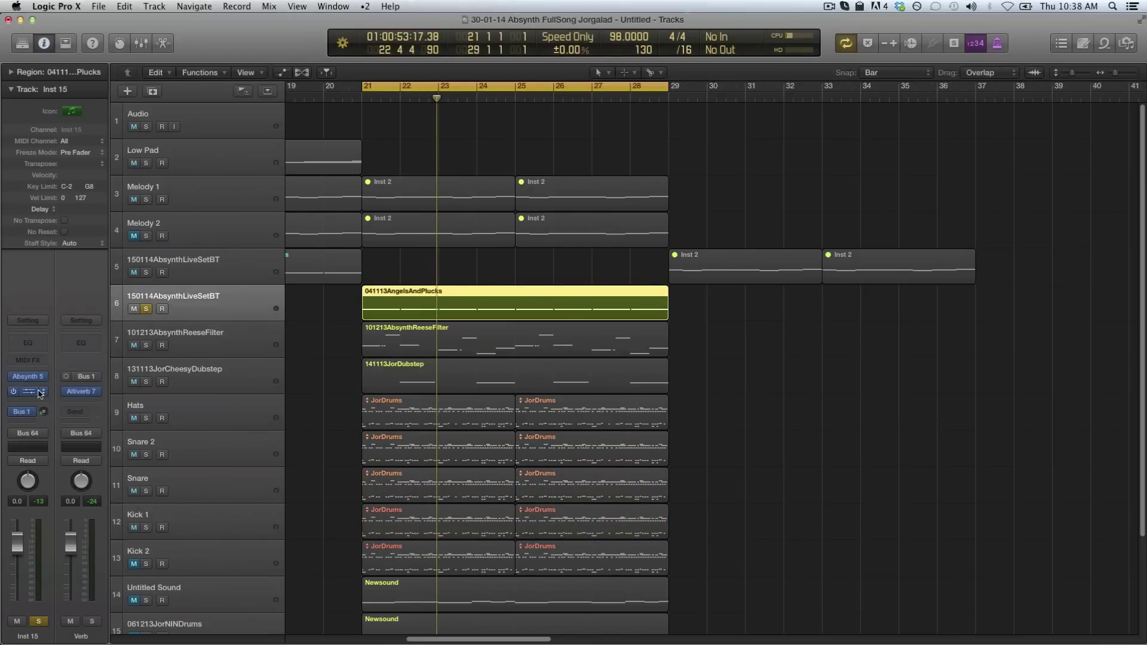
Add a Channel EQ to track 6 with a low cut and a +5.5 dB high shelf at 9300 Hz, and check the Bus 1 send level.
click(26, 345)
drag(75, 285, 75, 261)
drag(538, 231, 532, 206)
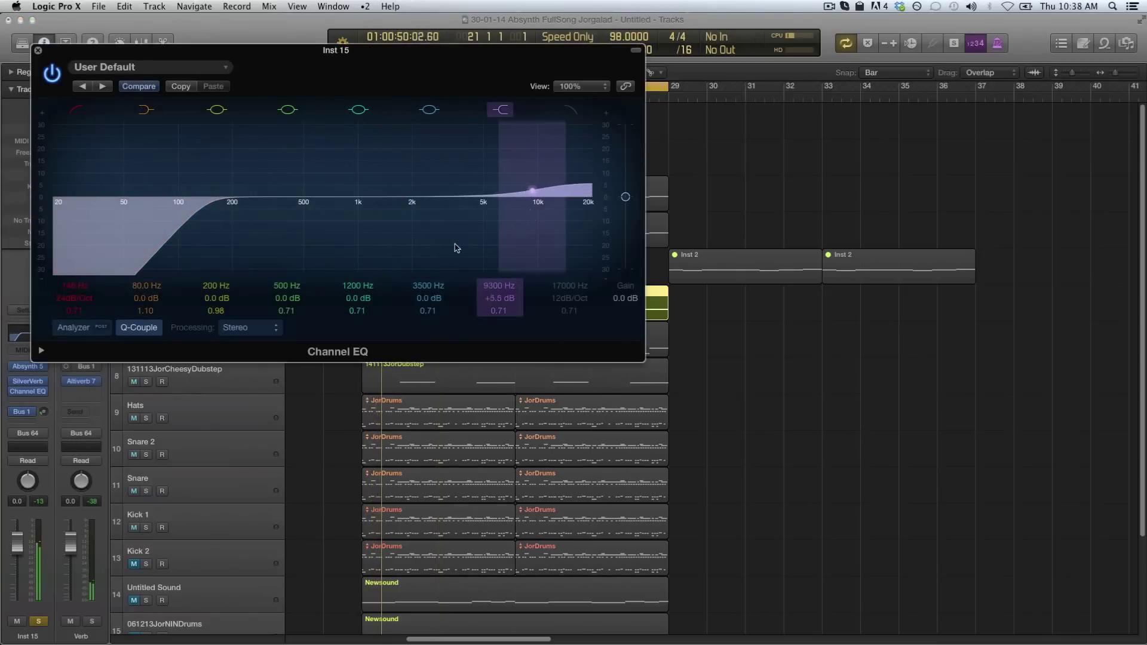
key(super+w)
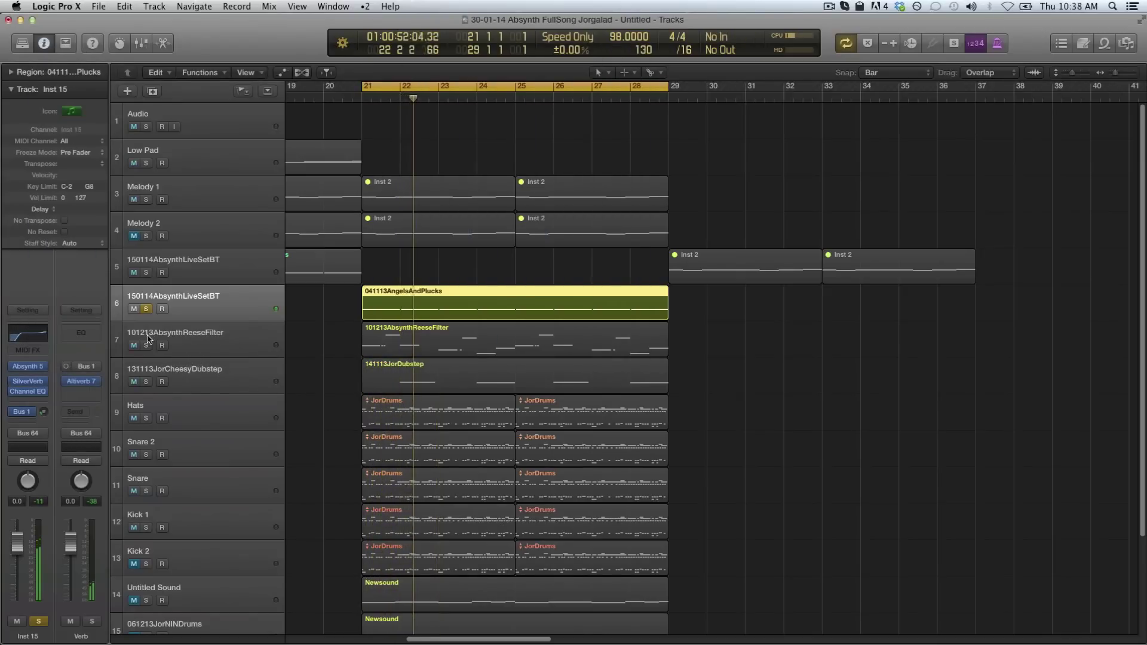
click(39, 409)
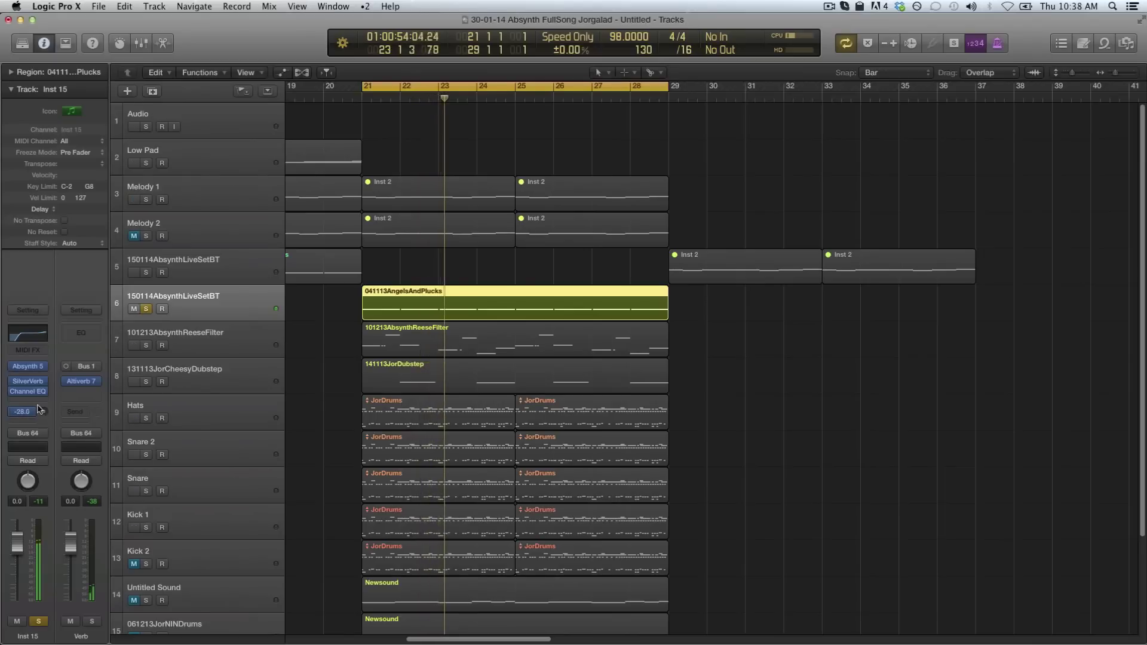
In track 6's Absynth 5 Aetherizer effect, remove the Ch. A and Ch. B inputs and set the Wet level to -11.2.
click(28, 365)
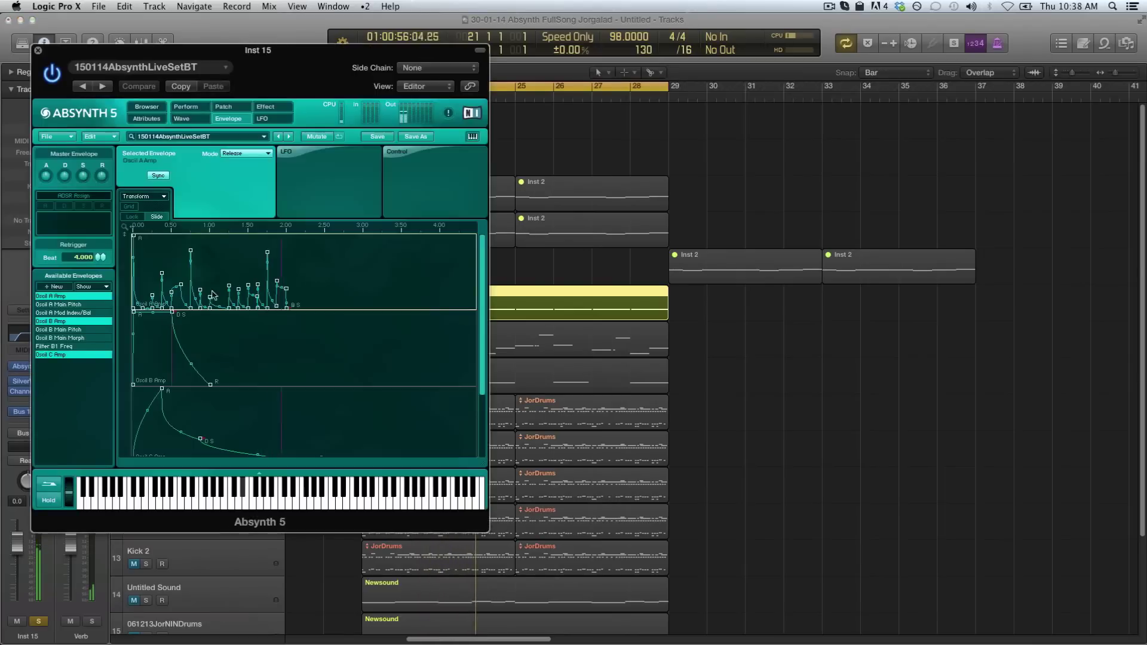
click(270, 110)
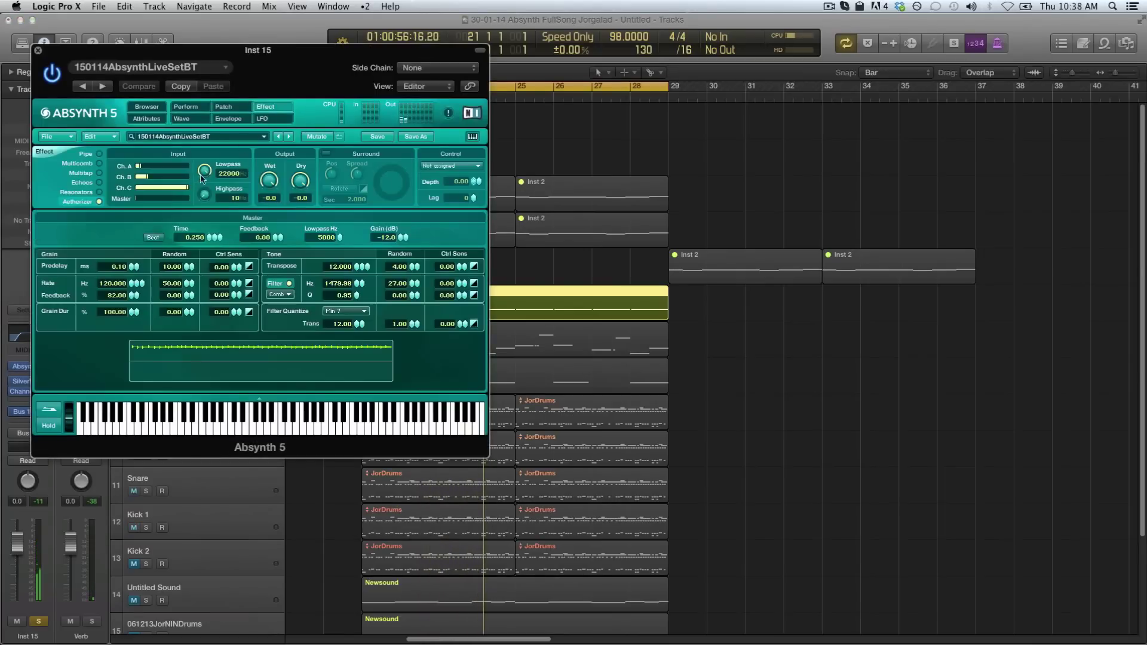
drag(146, 167, 130, 163)
drag(259, 195, 274, 270)
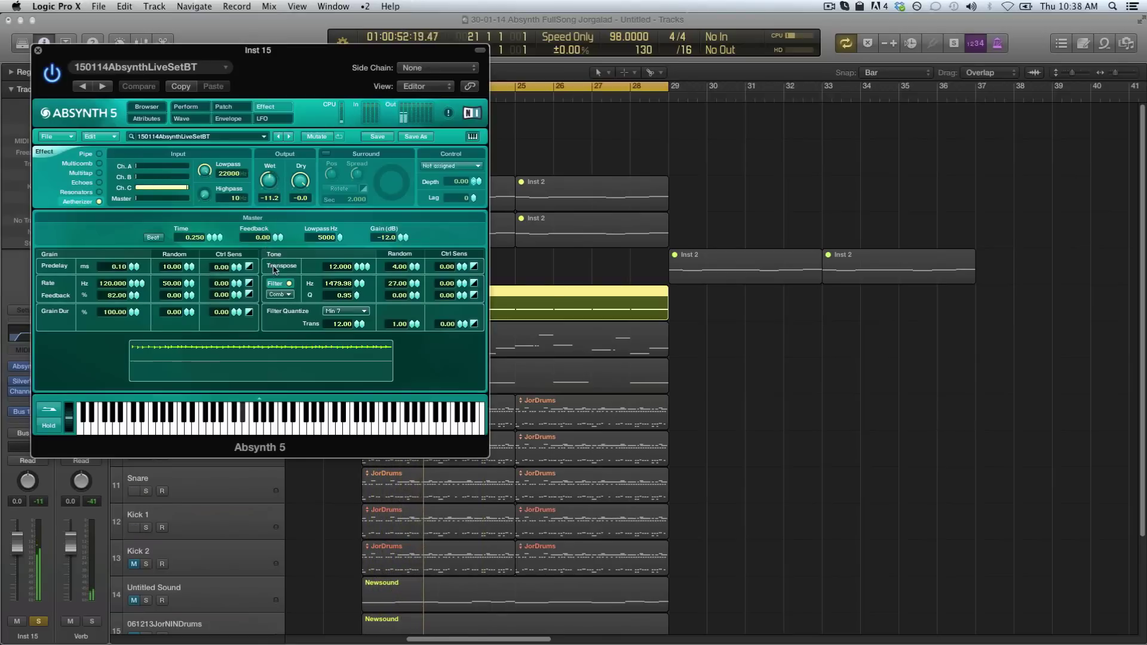
click(37, 50)
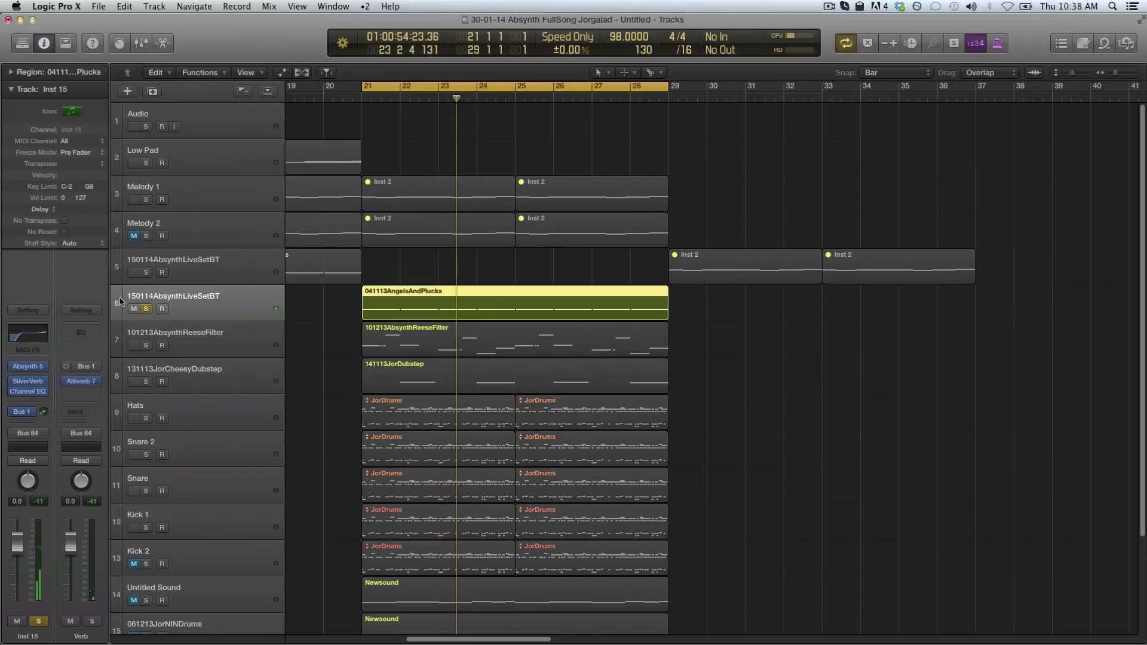
Unsolo track 6, audition the 101213AbsynthReeseFilter and 131113JorCheesyDubstep tracks solo in turn, and end with solo and cycle off.
click(145, 310)
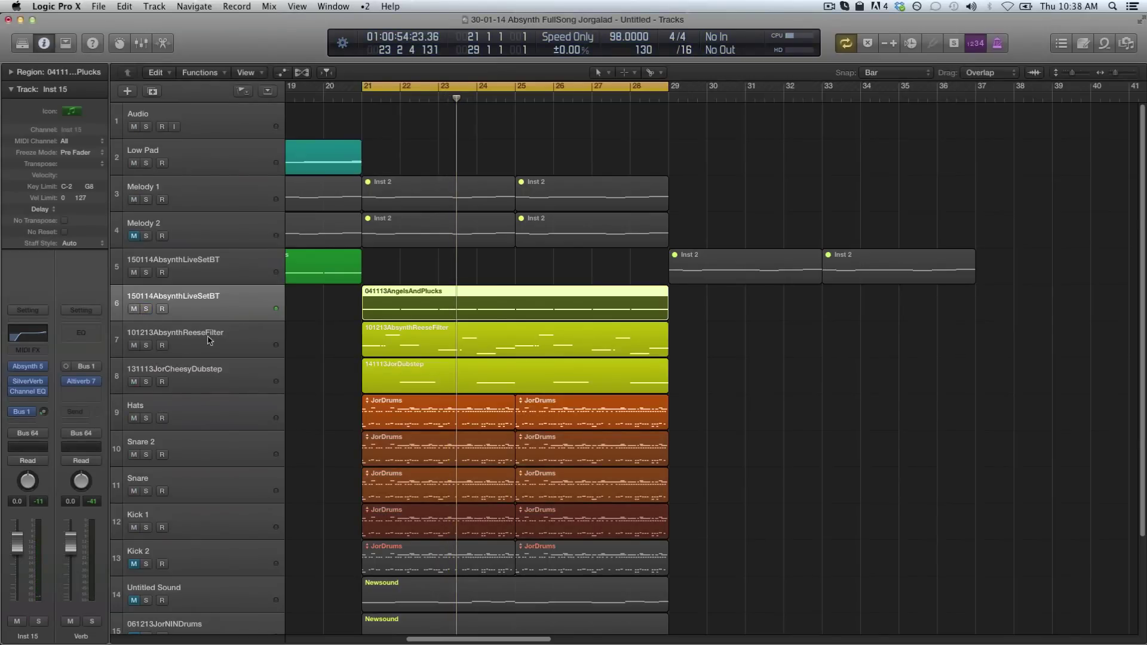
click(207, 340)
click(147, 346)
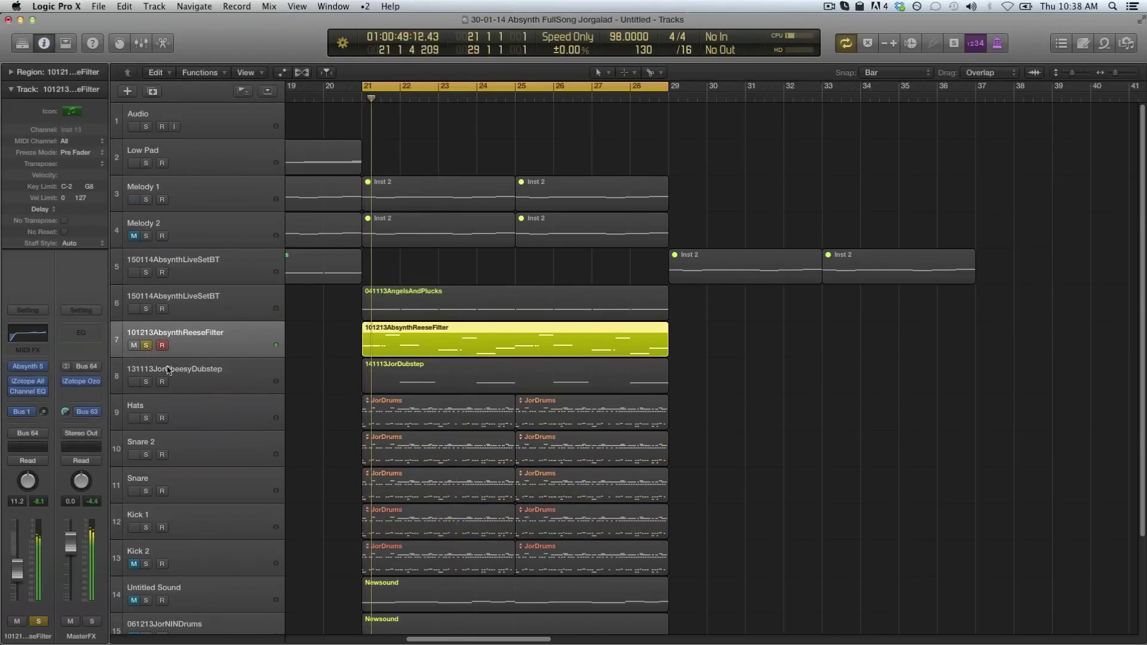
click(146, 346)
click(147, 382)
click(223, 386)
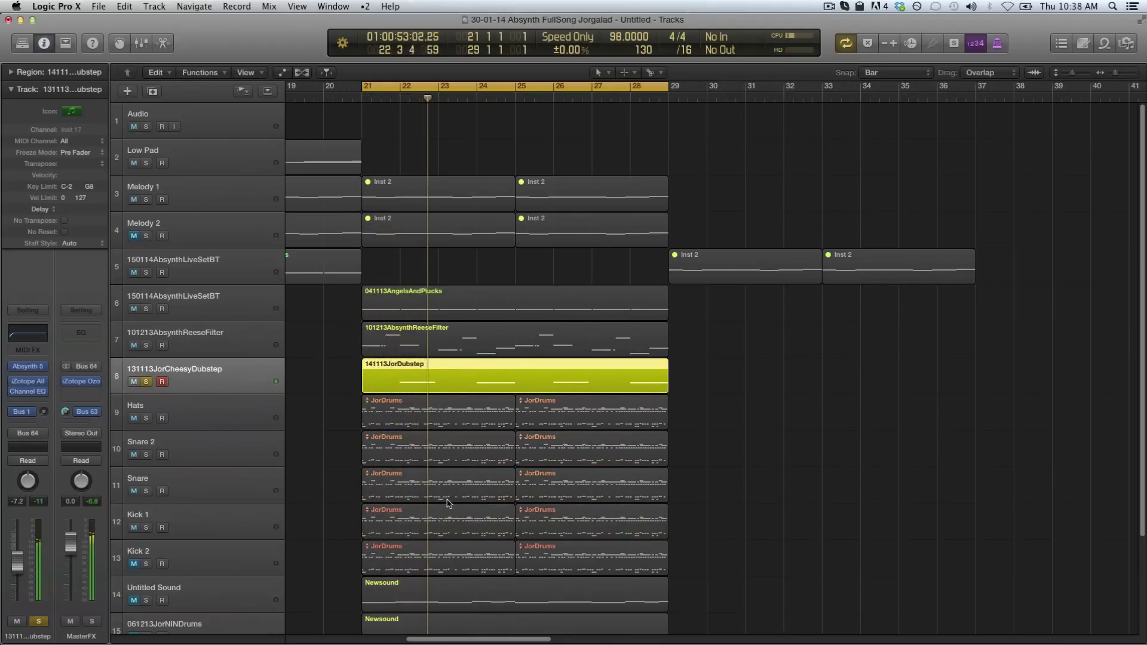
key(c)
click(146, 383)
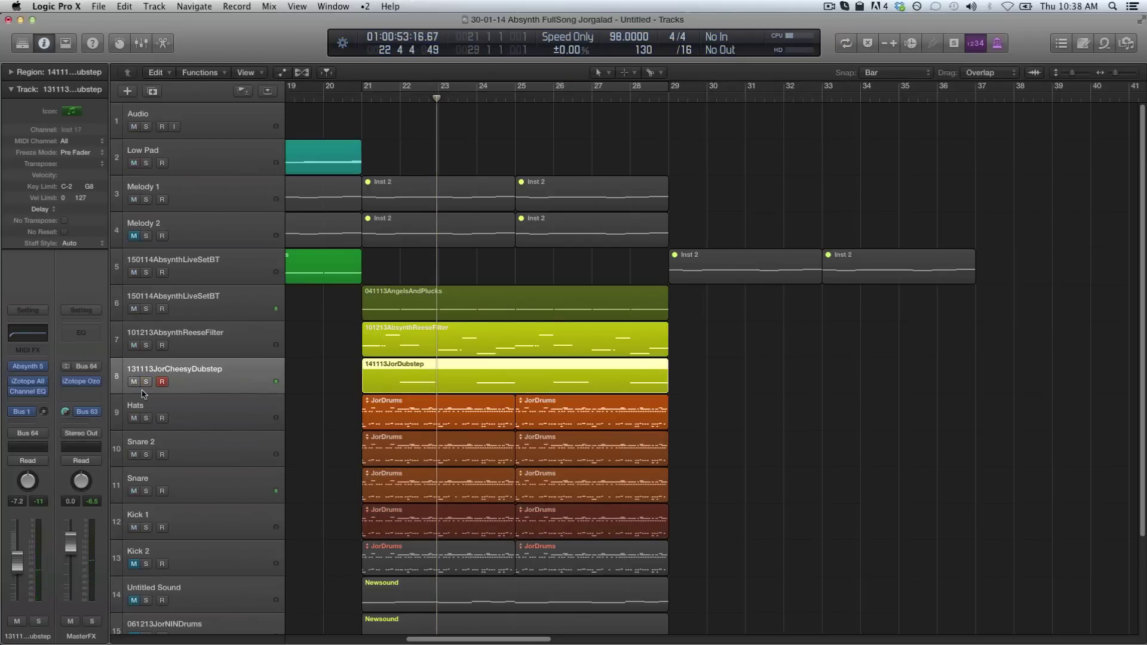
Solo the Hats track 9 and cycle its JorDrums regions from bar 21 to 29.
scroll(237, 432, down, 1)
scroll(238, 433, down, 1)
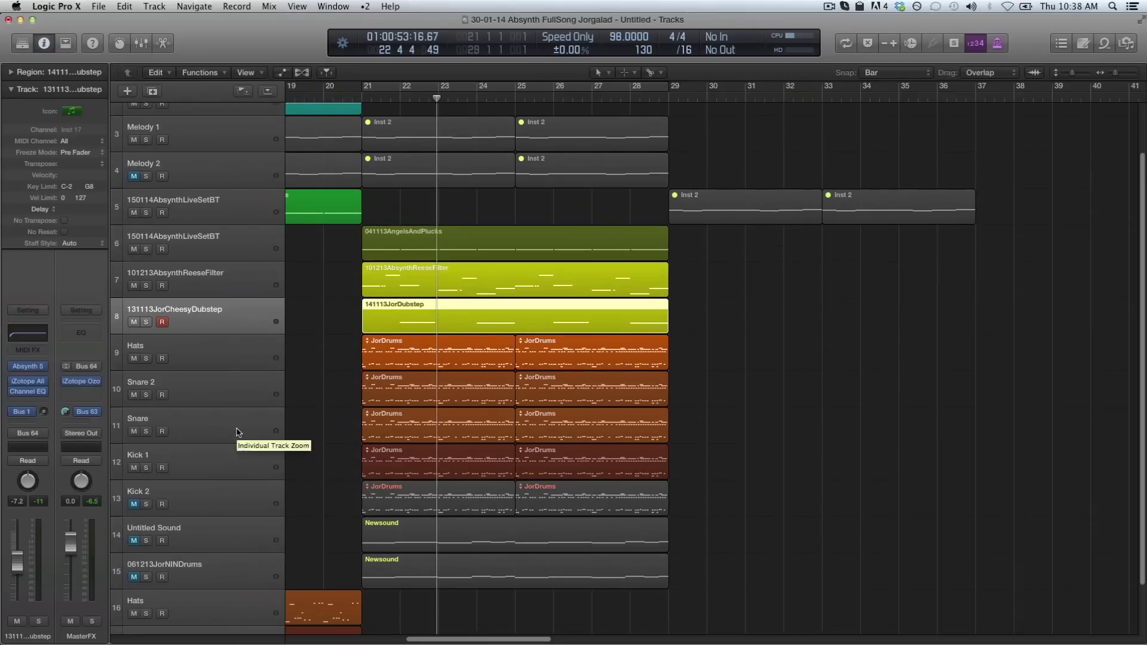
click(261, 358)
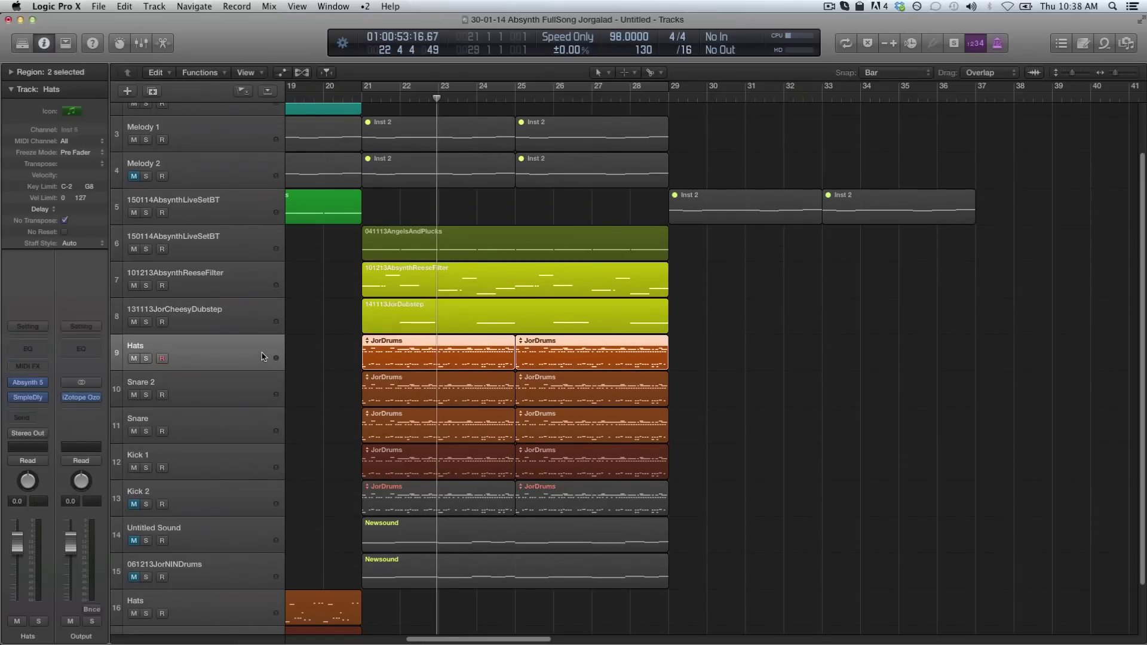
click(145, 358)
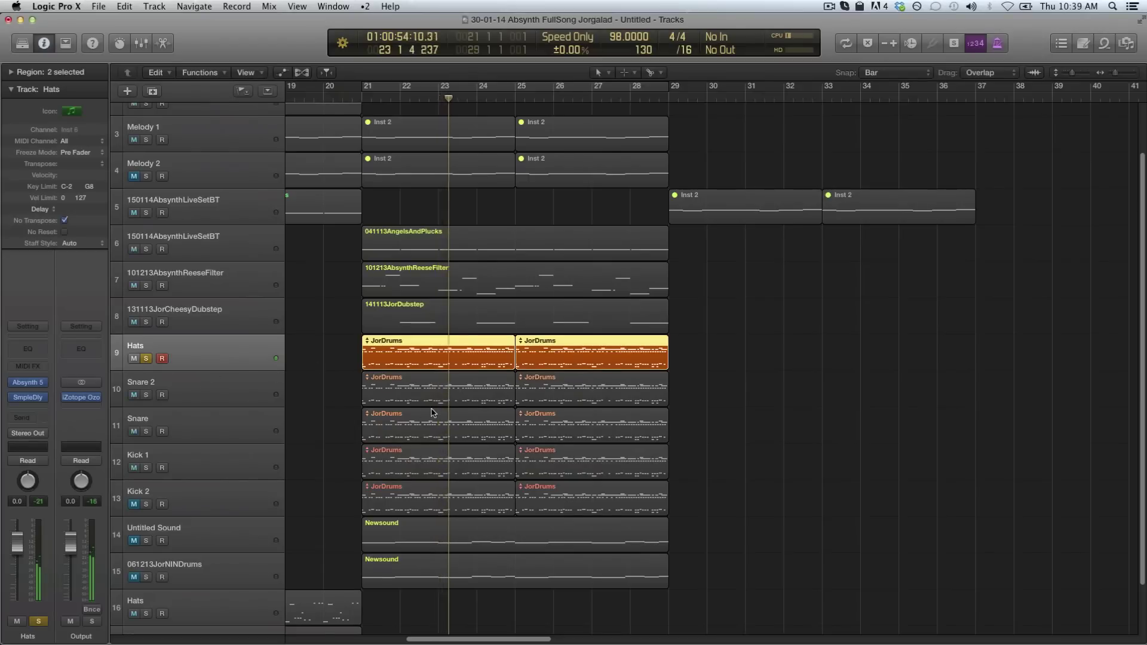
key(super+u)
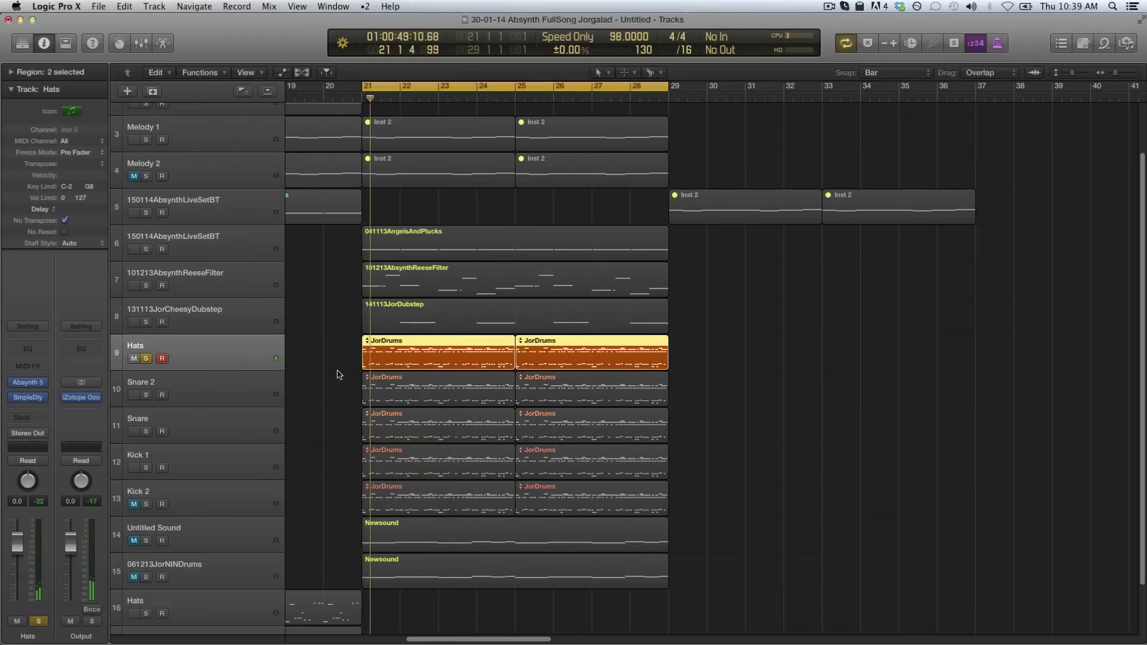
Examine the notes of the first JorDrums region on Hats in the Piano Roll and return to the arrangement.
click(385, 361)
key(super+4)
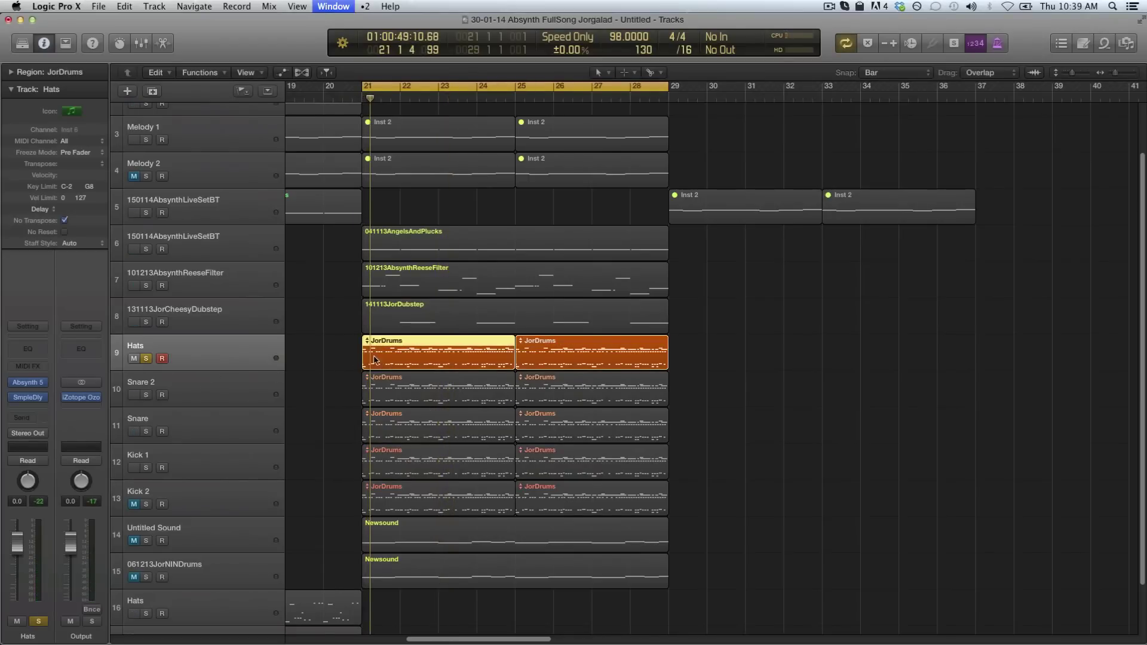
click(213, 37)
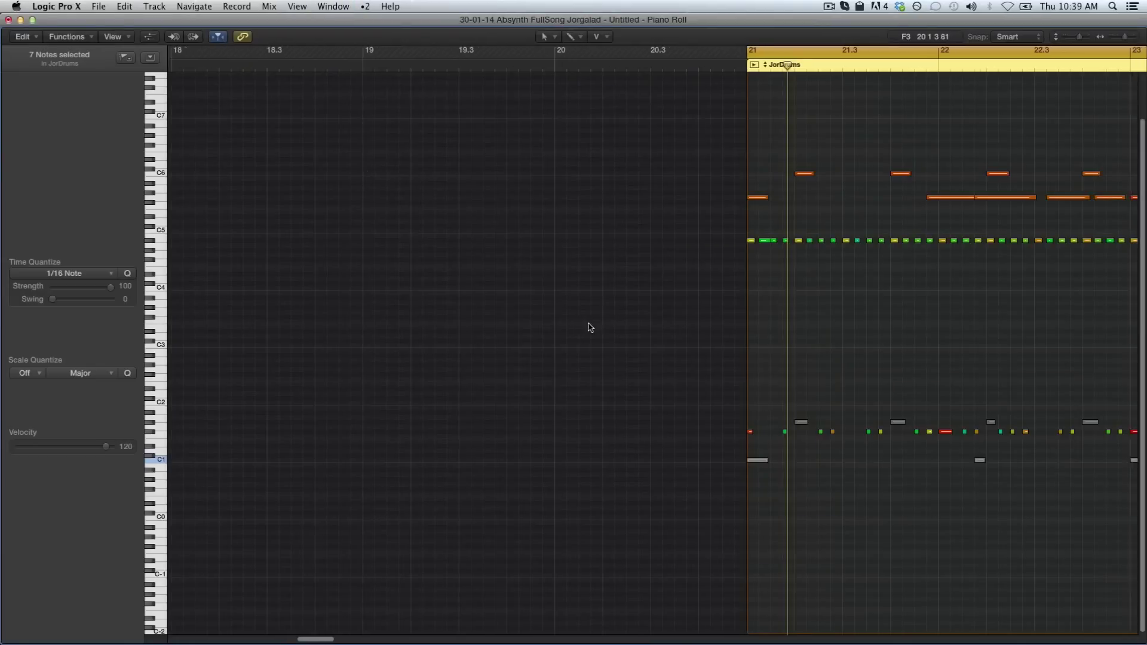
click(8, 19)
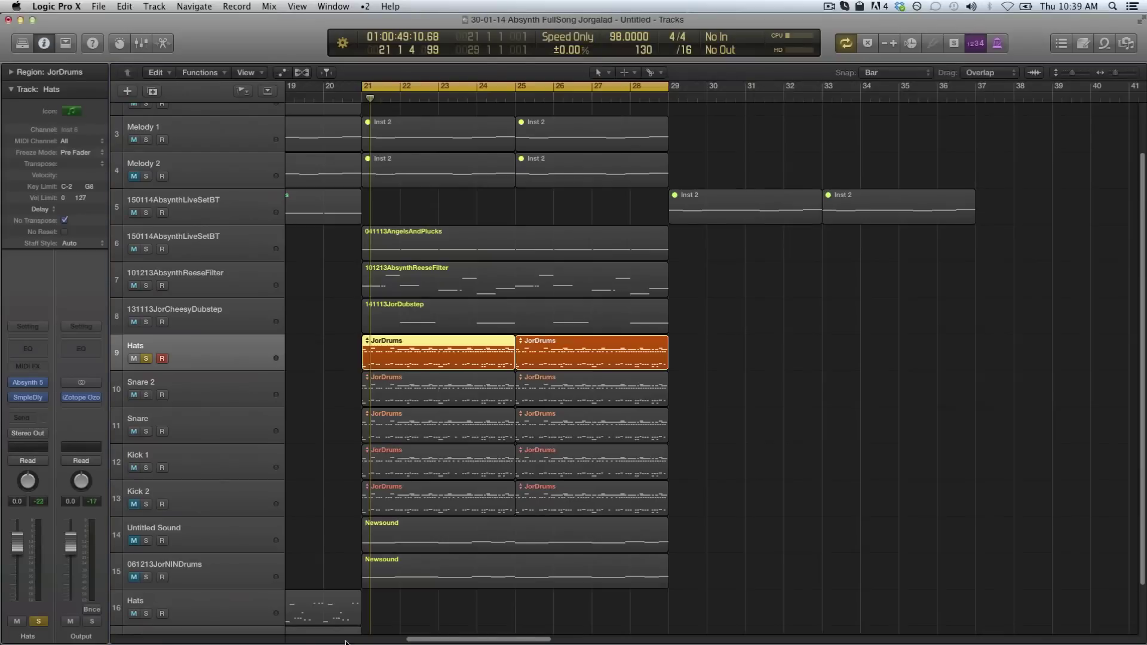
In the Hats track's Absynth 5, compare the note scaling of Oscil Amp A, B and C and review the patch's sample oscillators.
click(29, 383)
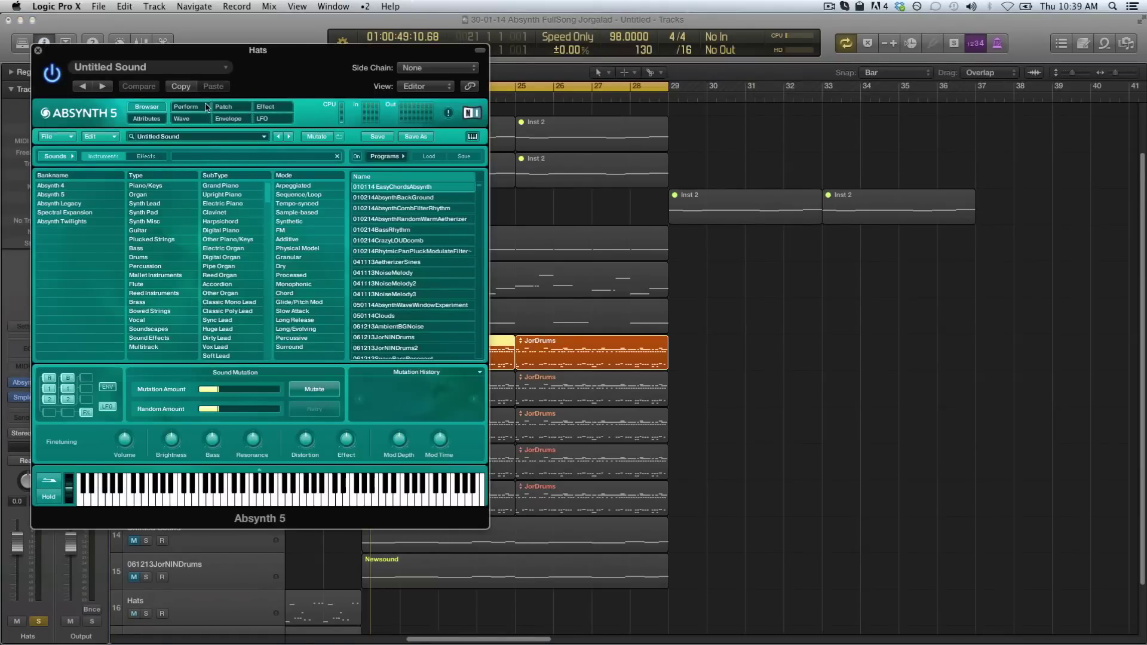
click(186, 107)
click(257, 172)
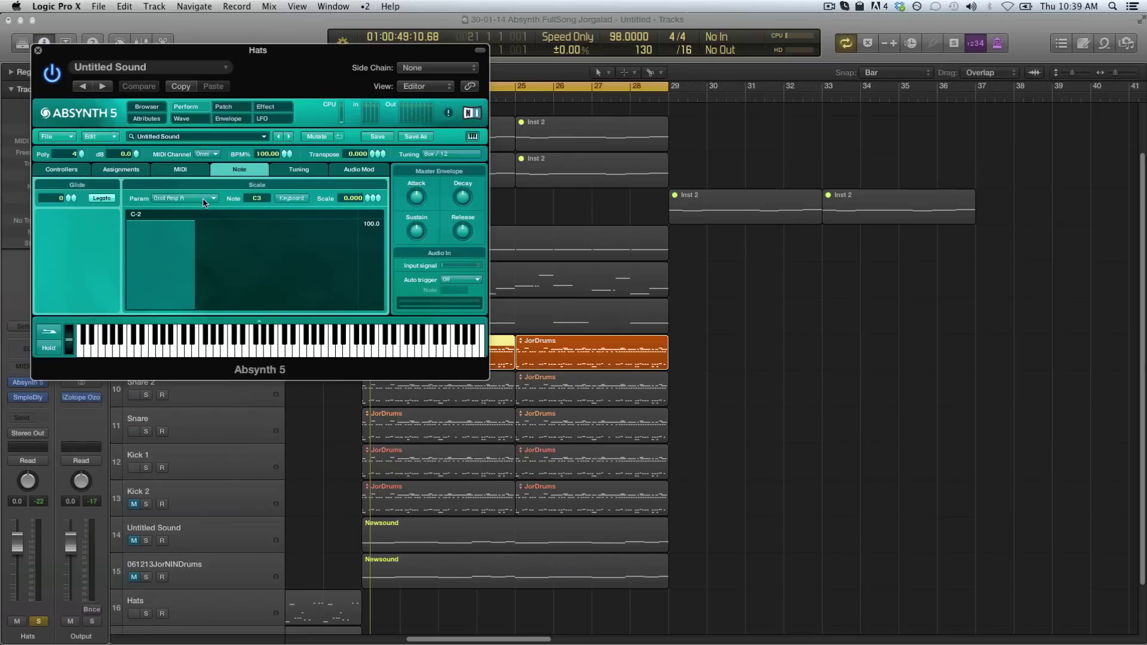
click(203, 202)
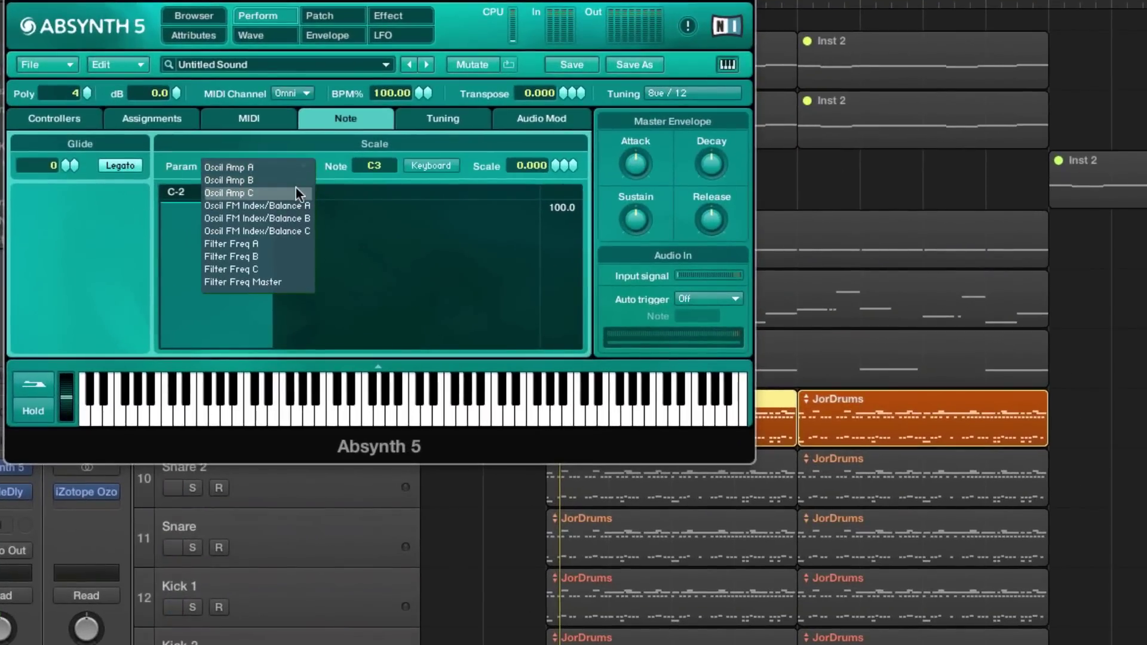
click(296, 180)
click(281, 167)
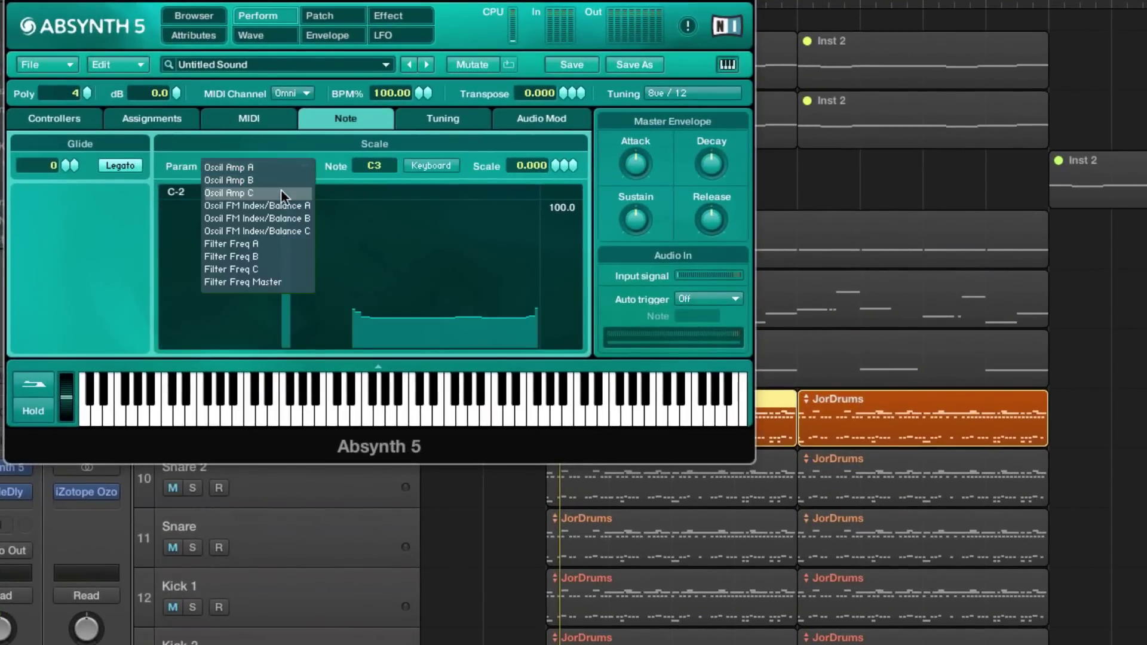
click(280, 193)
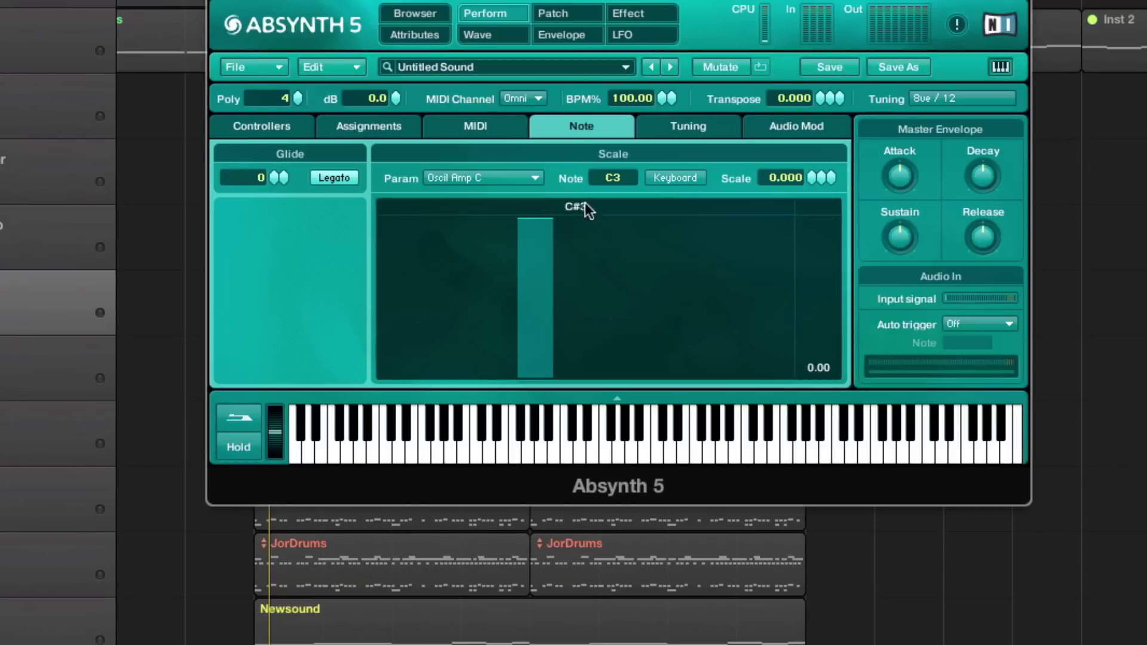
click(494, 172)
click(497, 181)
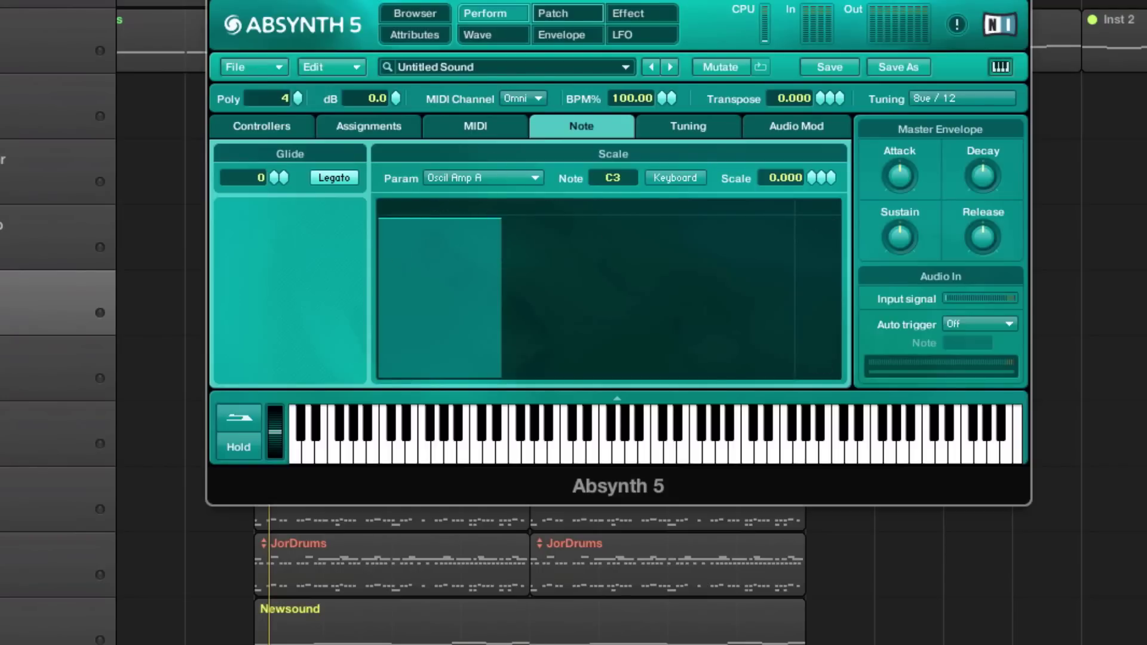
click(573, 13)
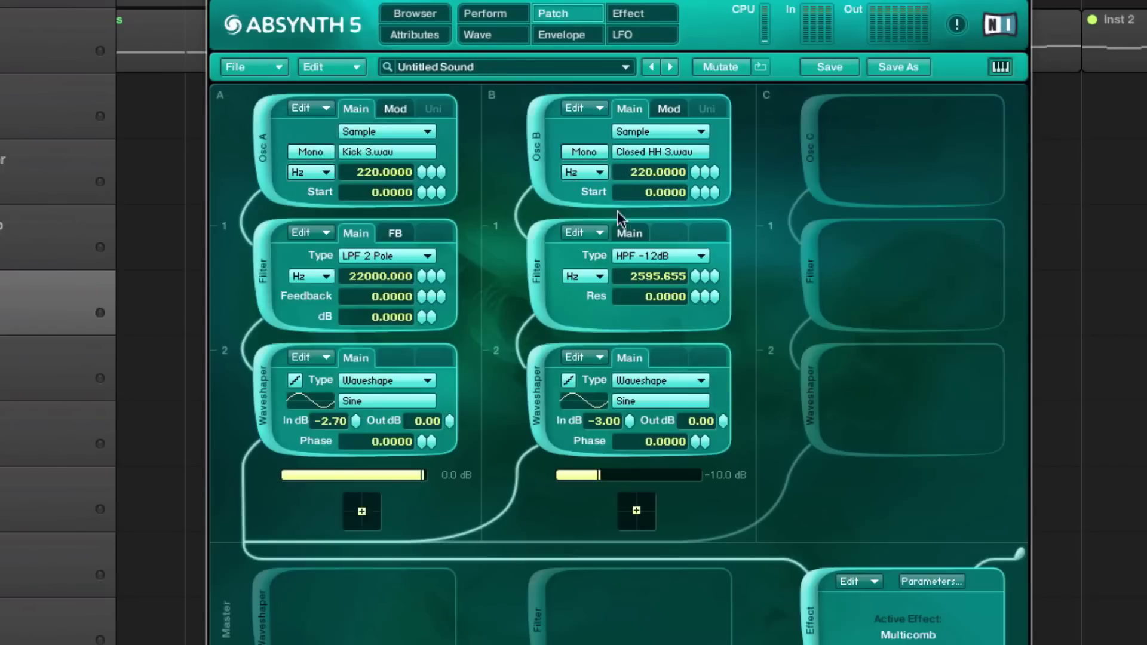
click(819, 176)
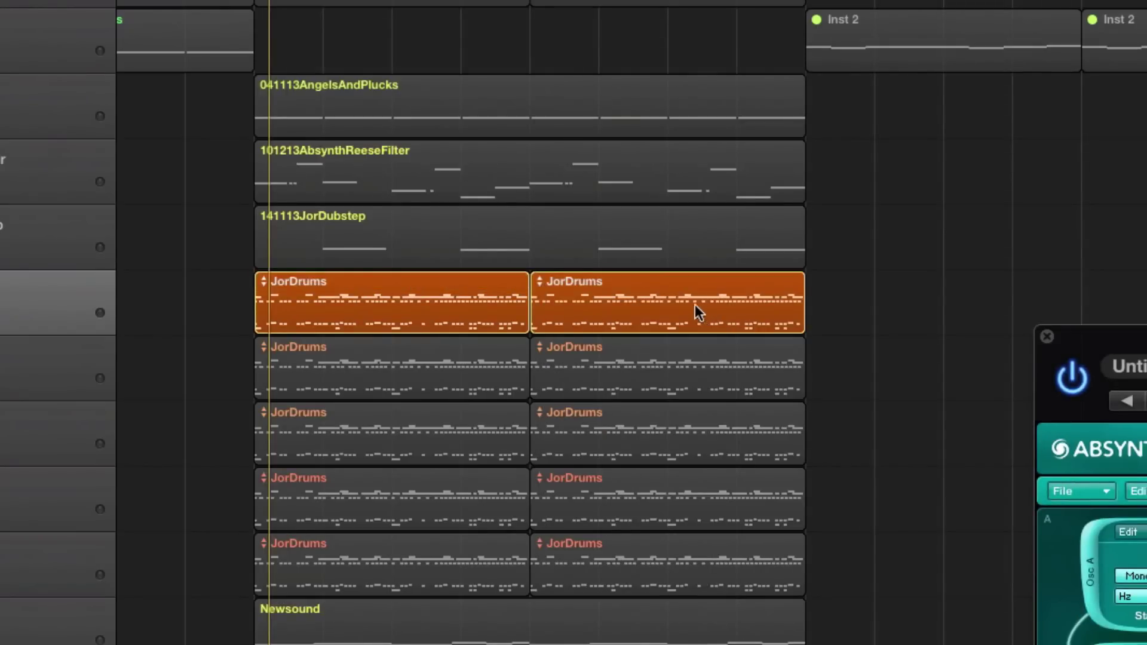
Copy the second JorDrums region on Hats to bar 29, cycle it and show only its notes in the Piano Roll.
drag(694, 303, 968, 295)
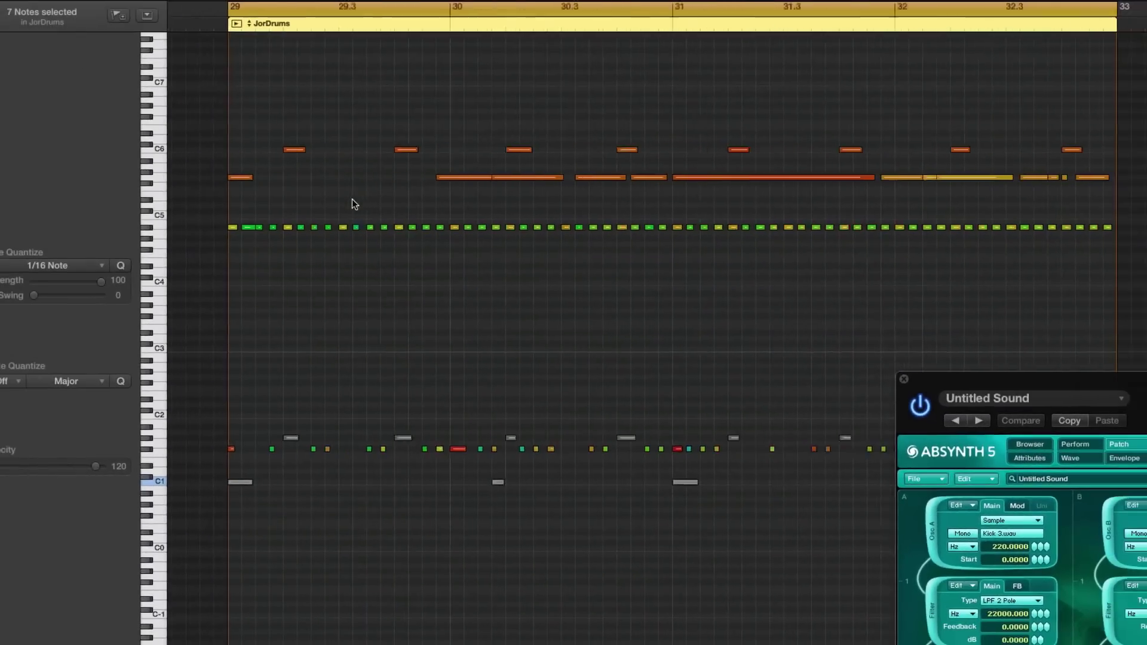
click(390, 305)
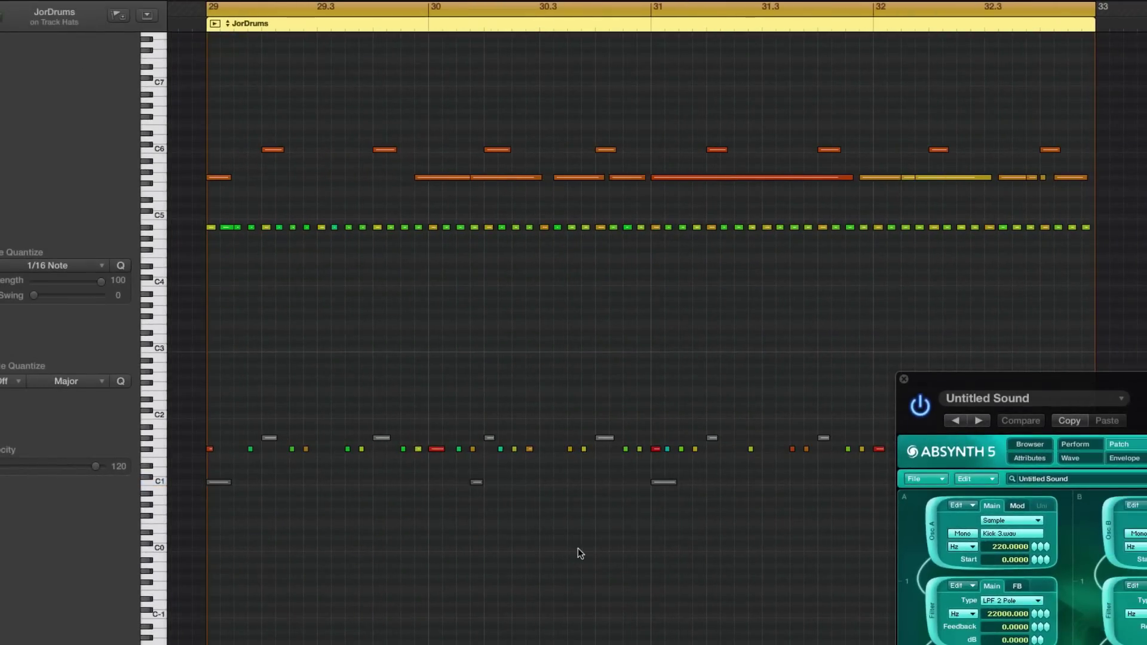
click(903, 379)
Unmute all muted notes in the copied JorDrums region.
key(super+a)
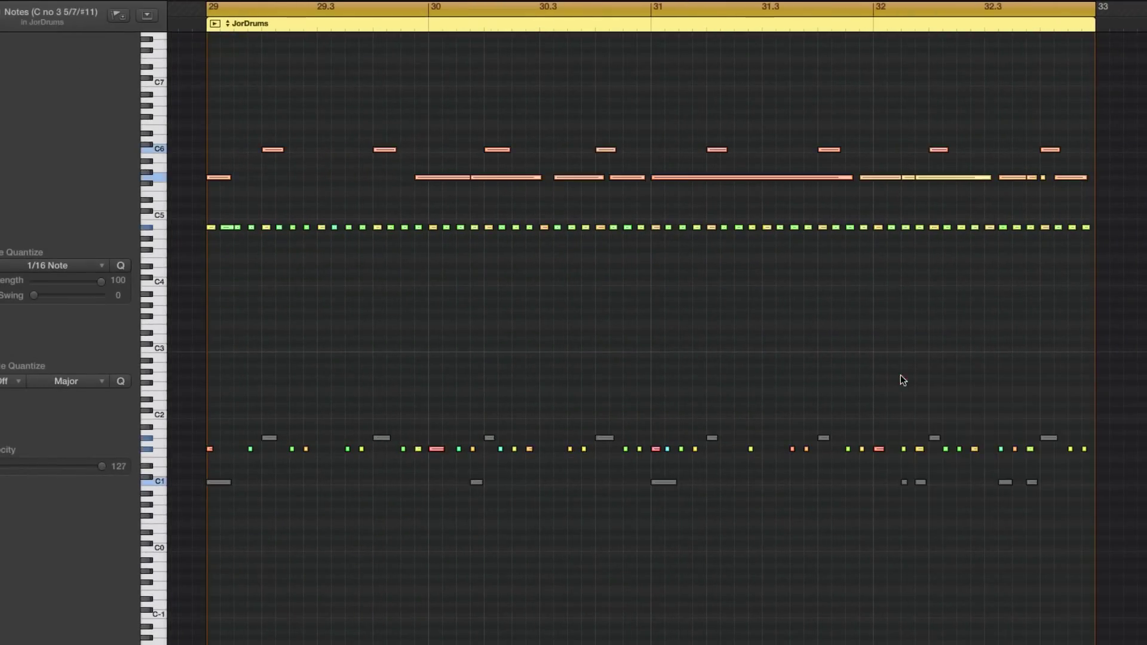
key(ctrl+m)
key(ctrl+m)
key(ctrl+m)
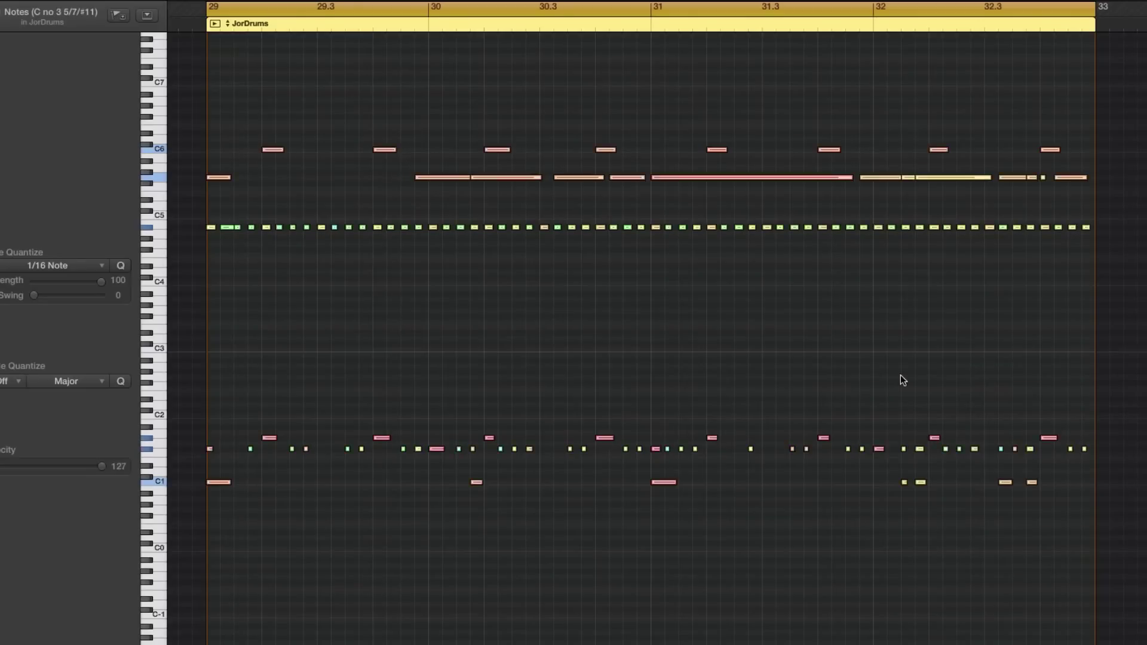
Lower the system volume, play the unmuted JorDrums pattern from bar 29 and close the Piano Roll.
key(XF86AudioLowerVolume)
key(XF86AudioLowerVolume)
key(XF86AudioLowerVolume)
key(space)
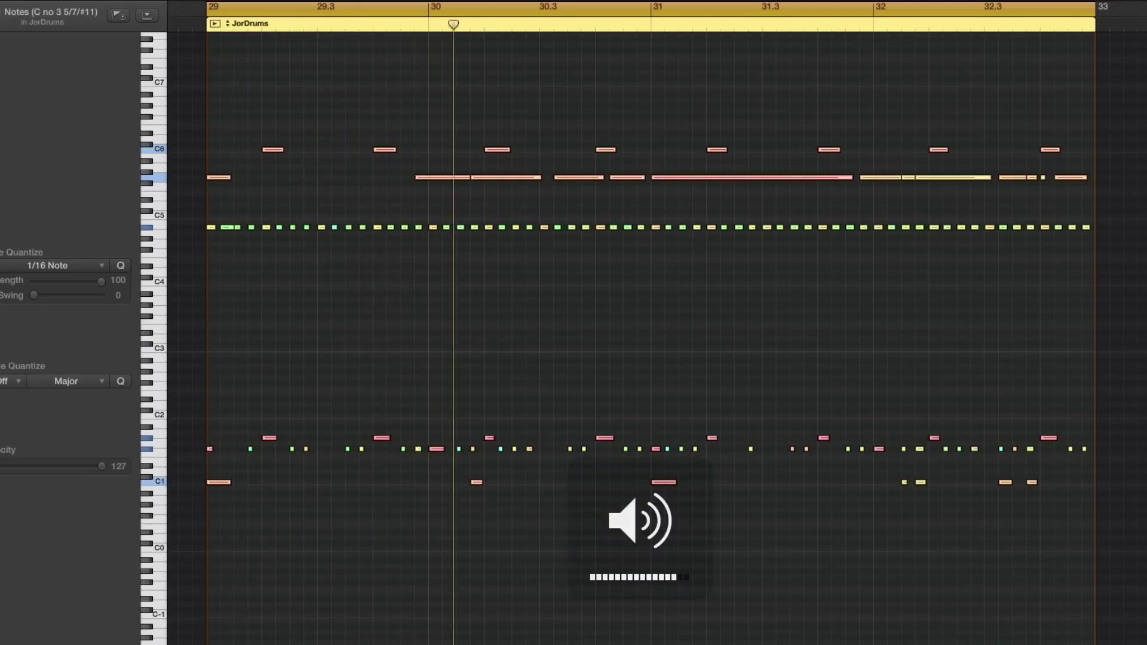
key(super+w)
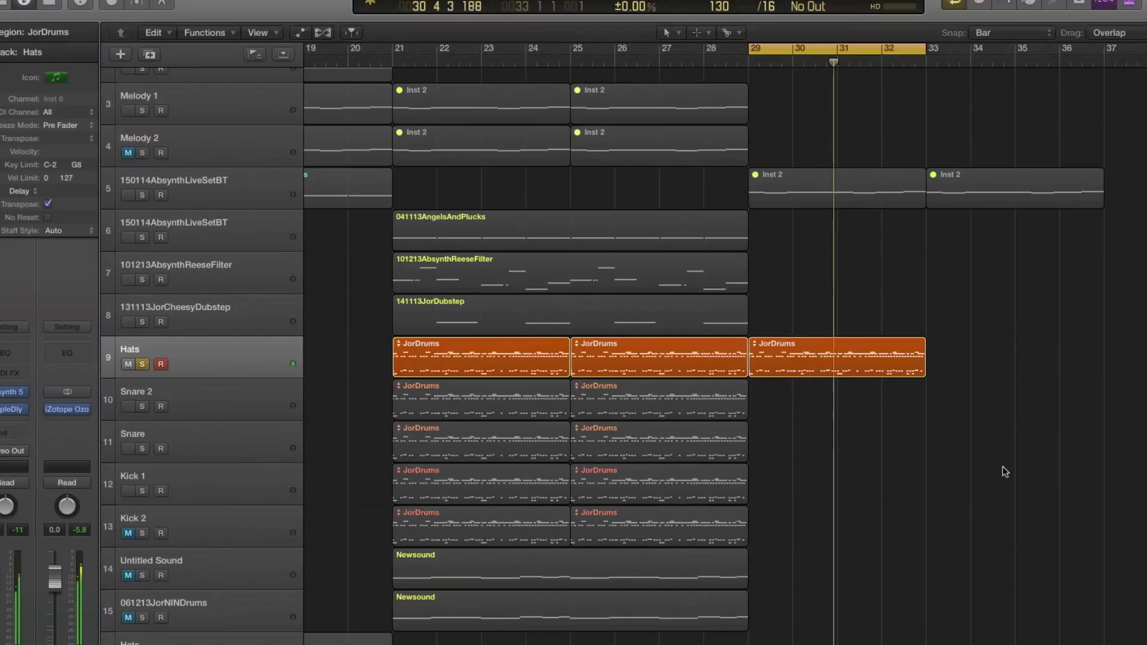
Duplicate the Hats track with its settings, move the bar 29 JorDrums region onto the new track and unsolo Hats.
key(super+d)
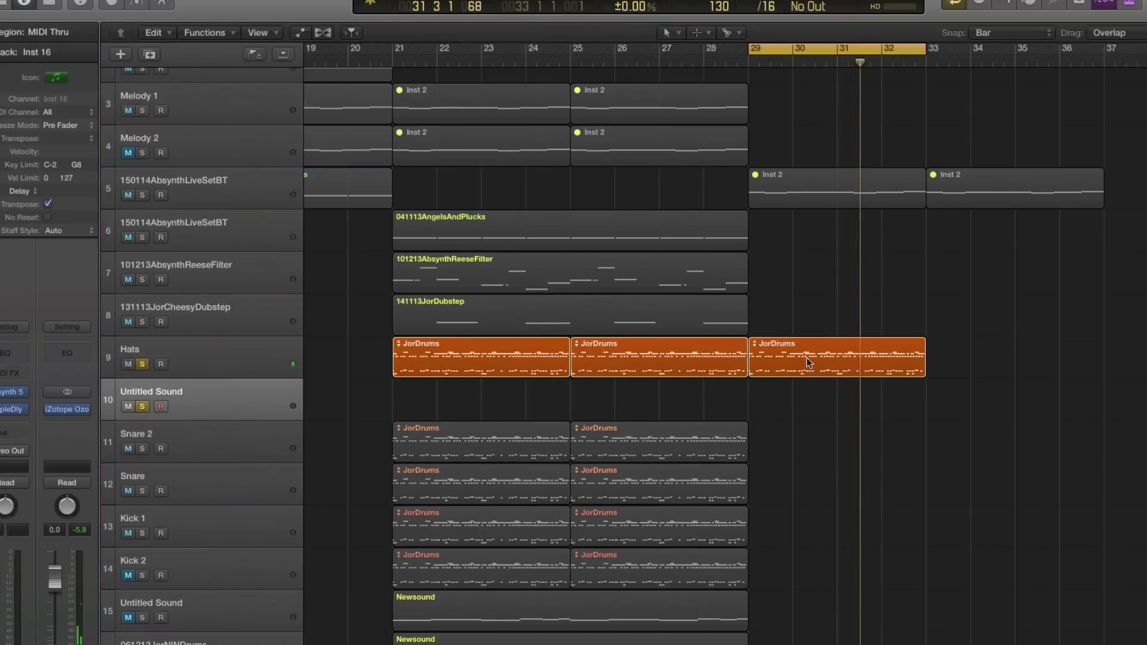
drag(804, 359, 808, 400)
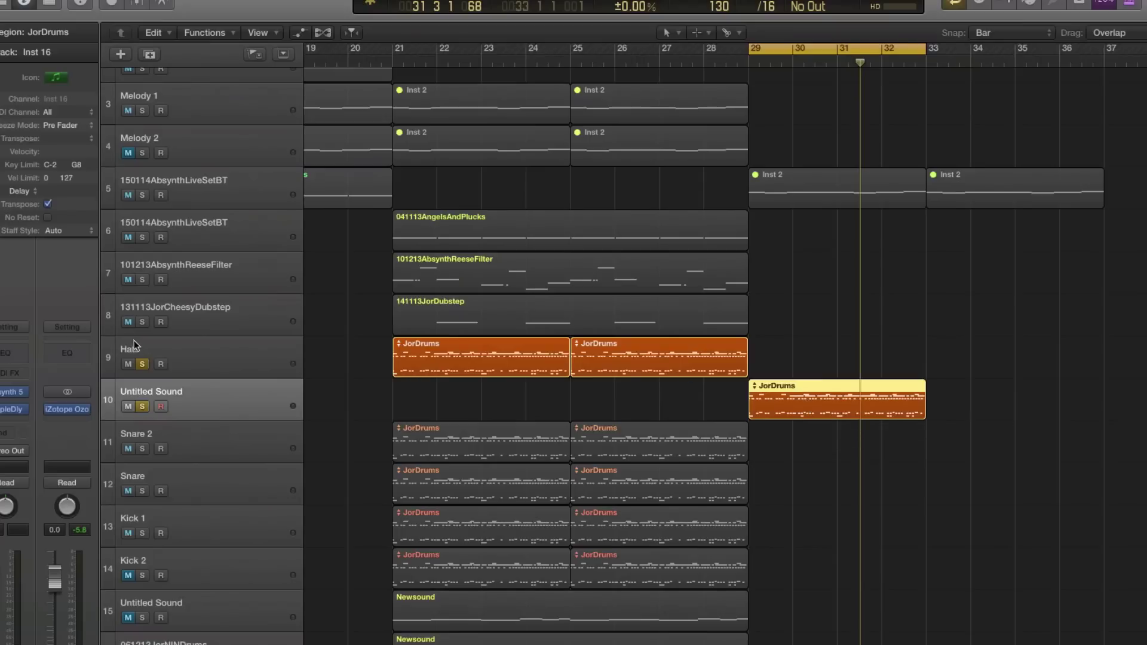
click(146, 365)
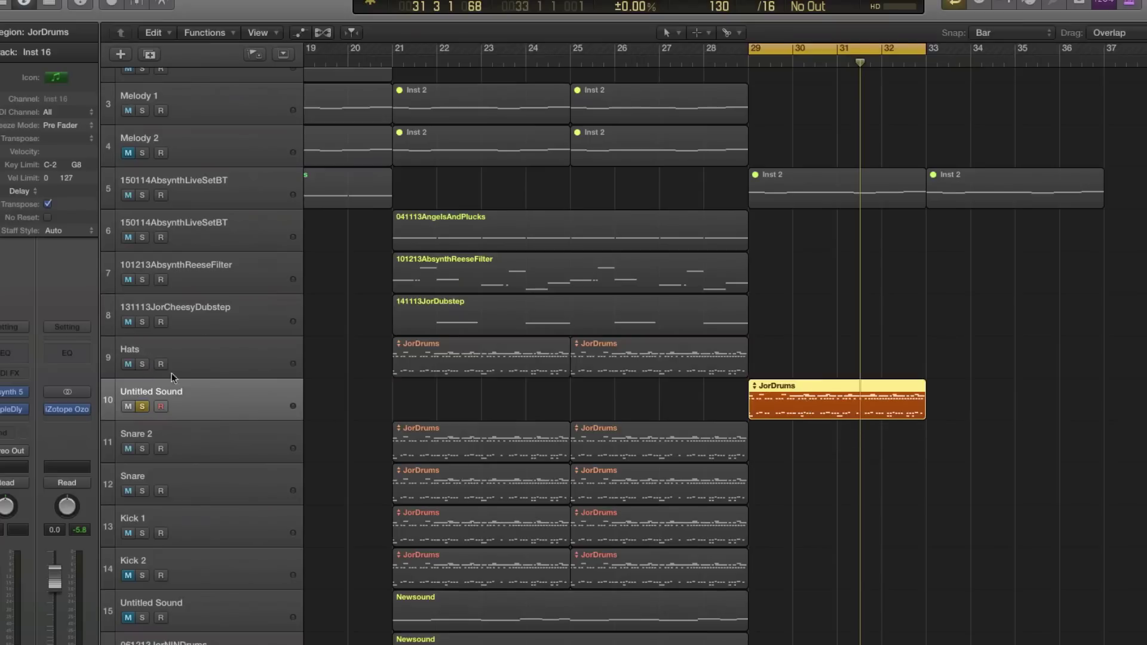
Open the copied JorDrums region at bar 29 in the Piano Roll and play the start of the pattern.
double_click(938, 394)
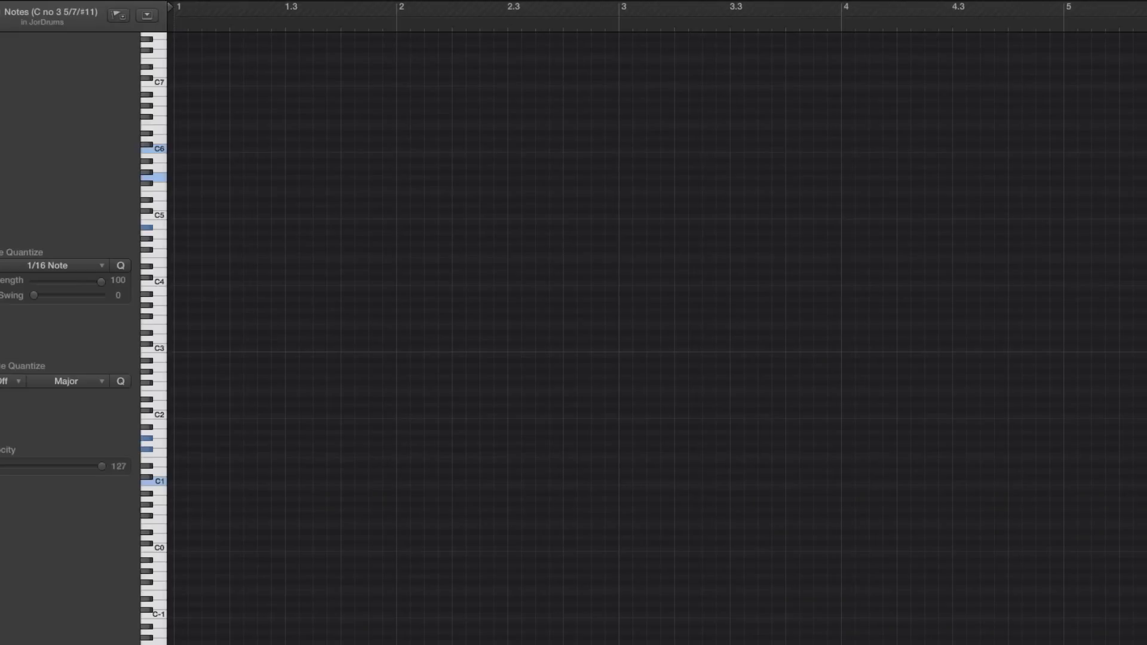
click(468, 270)
key(space)
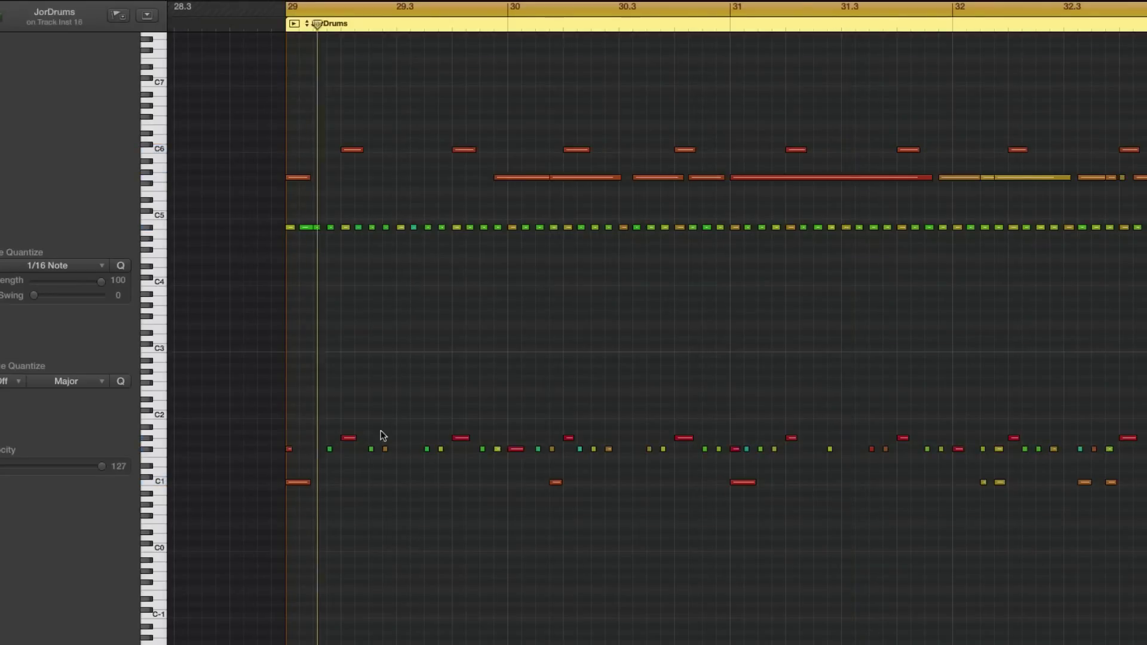
Select the JorDrums notes one pitch row at a time to examine the drum parts in the C5–C6 and C1–C2 octaves.
click(160, 226)
click(144, 179)
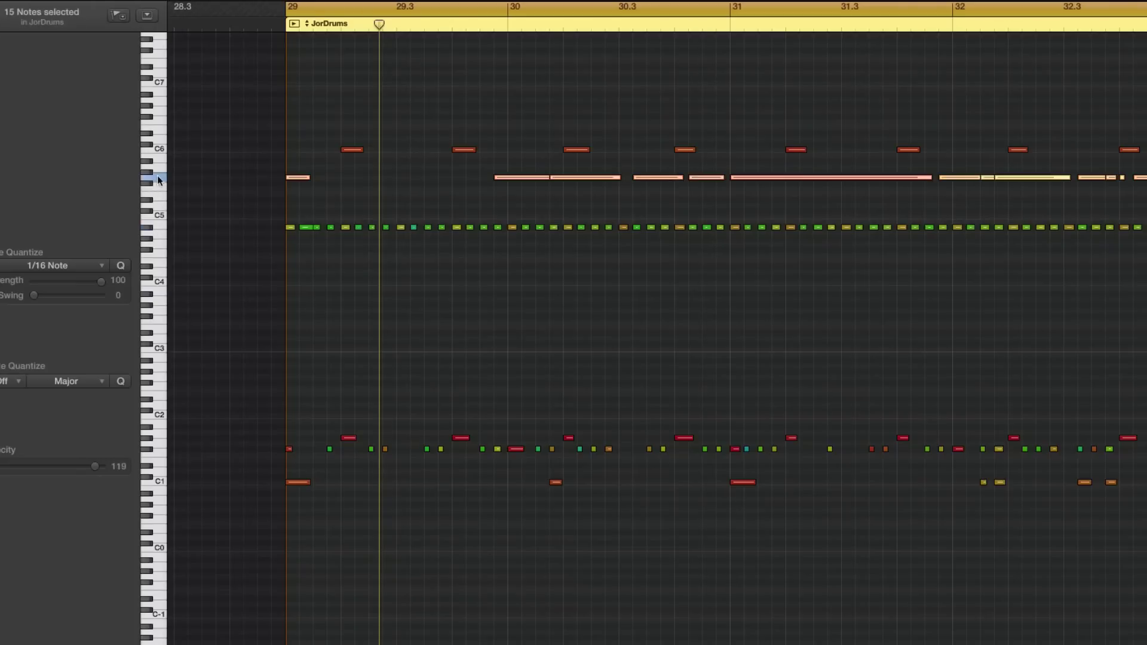
click(156, 149)
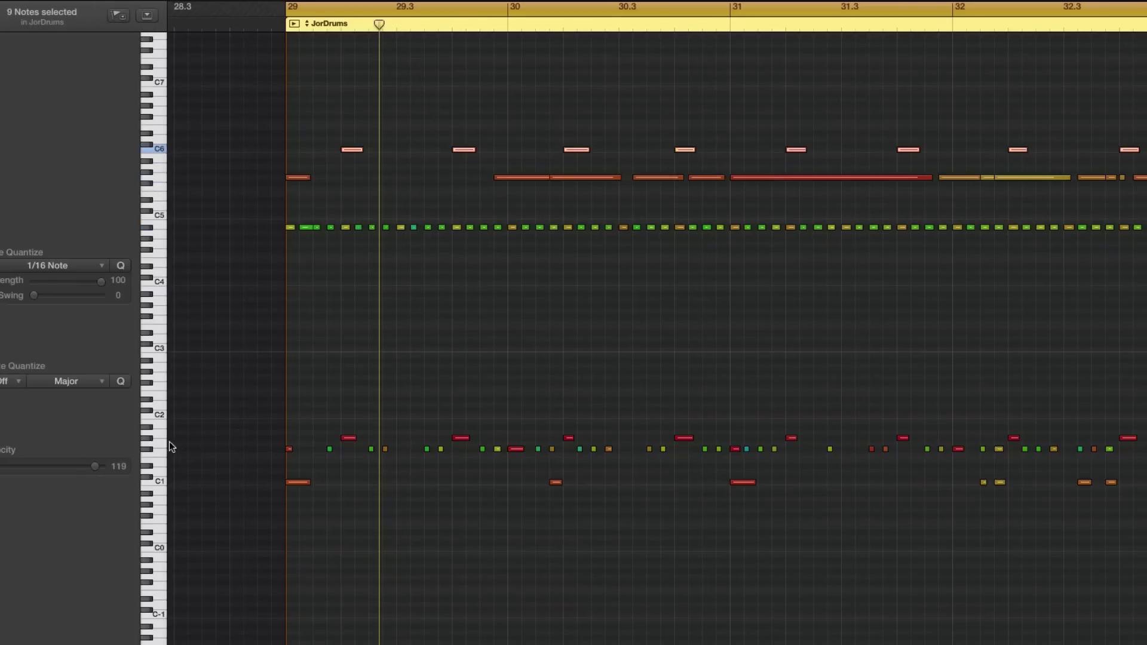
click(147, 449)
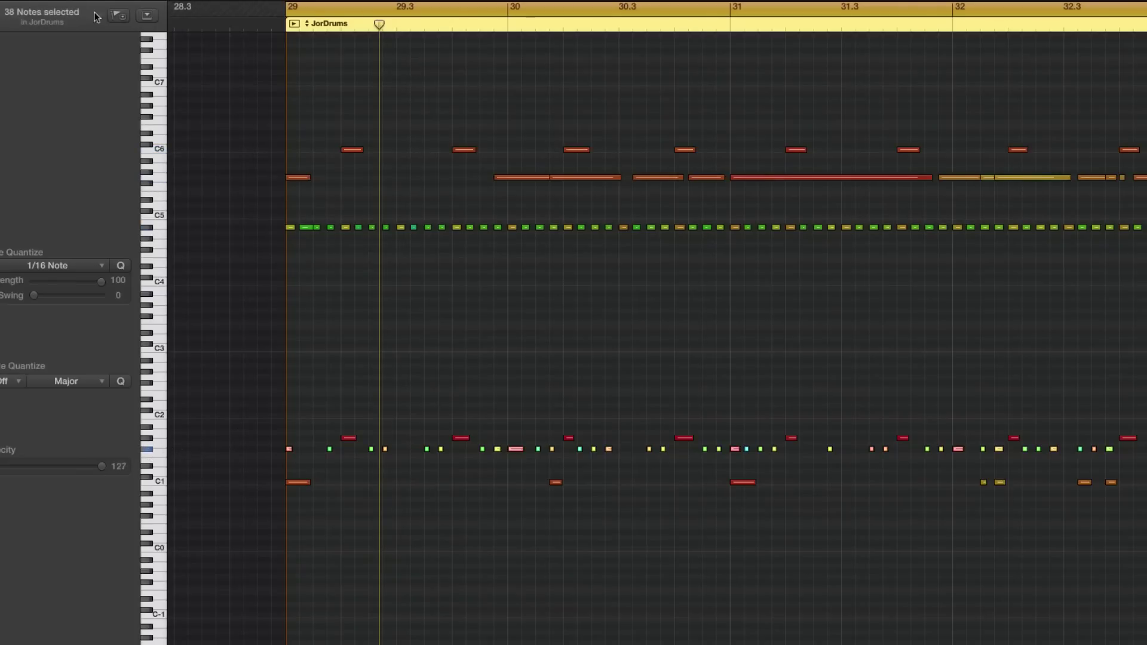
click(162, 222)
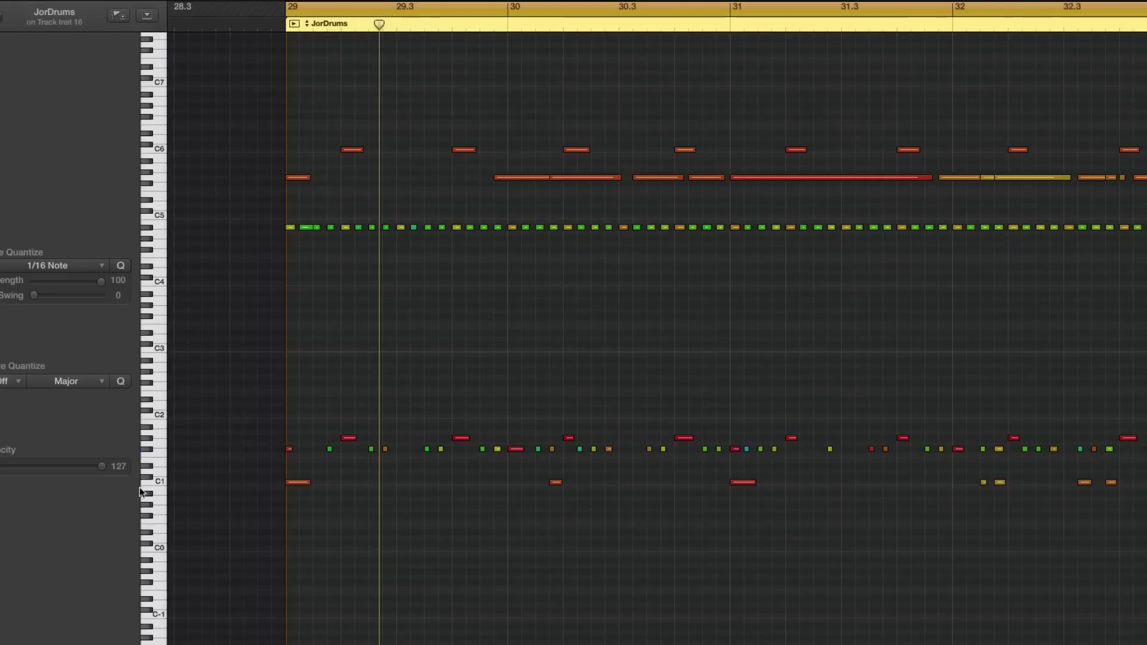
click(156, 483)
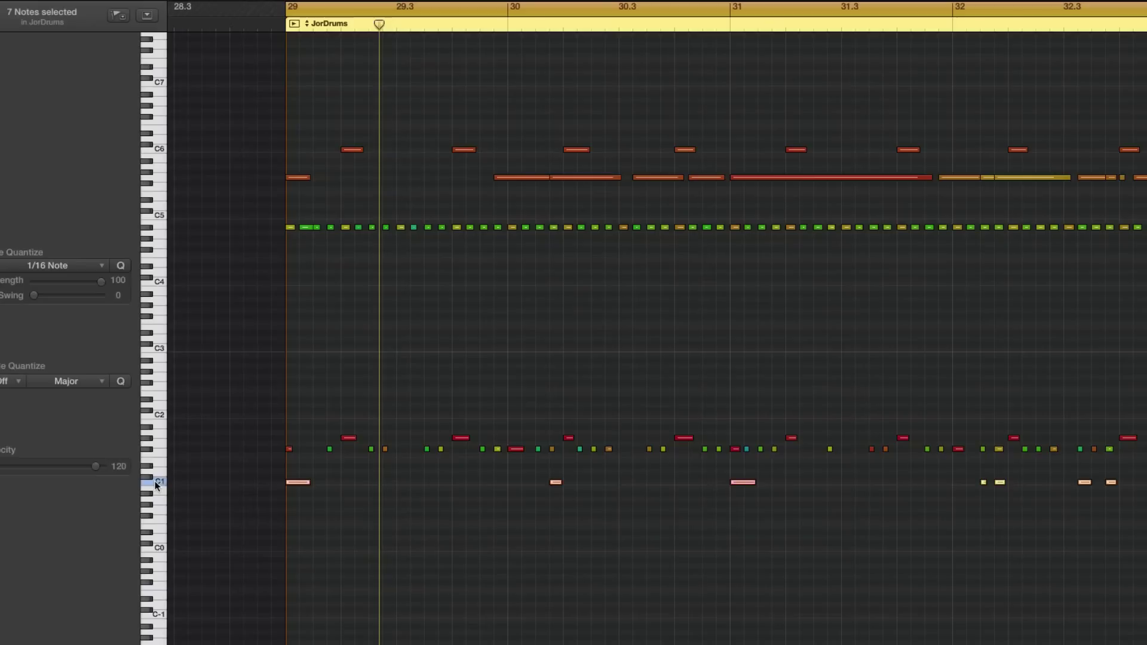
click(148, 448)
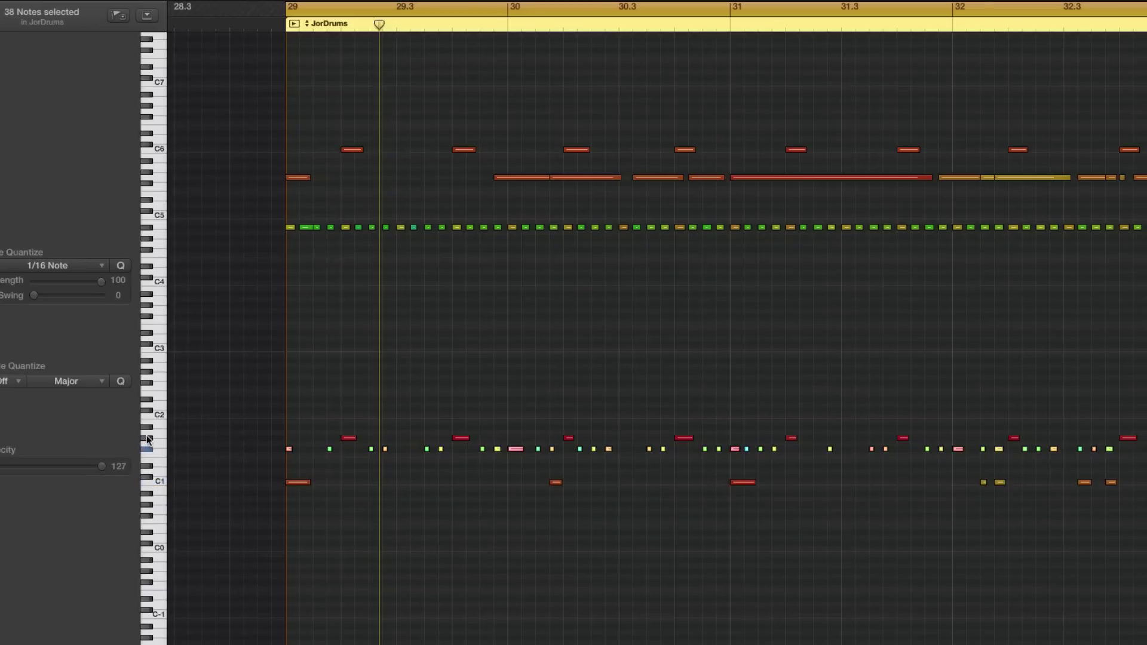
click(148, 438)
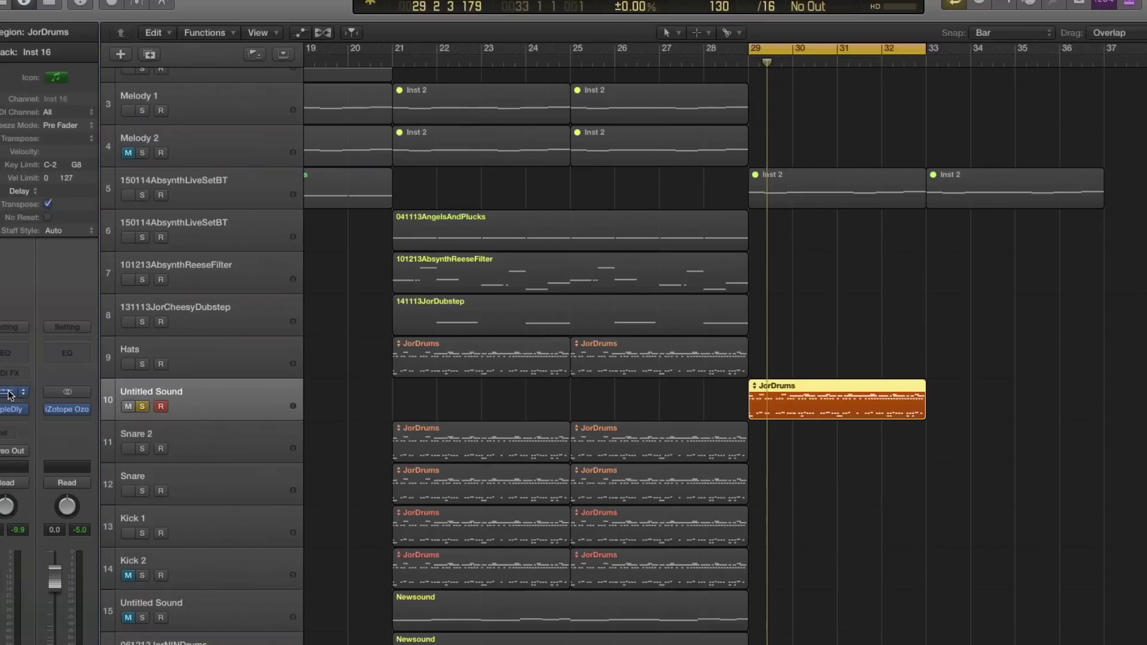
Open Absynth 5 on track 10, show its patch layout and switch off channels B and C to isolate the kick.
click(9, 393)
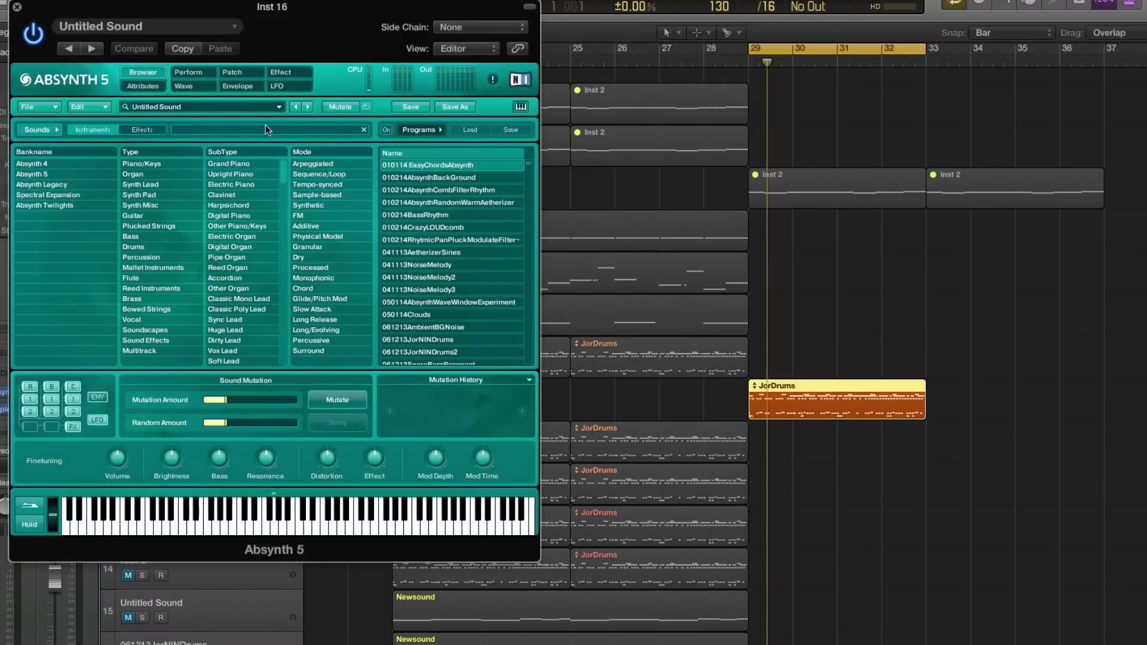
click(188, 73)
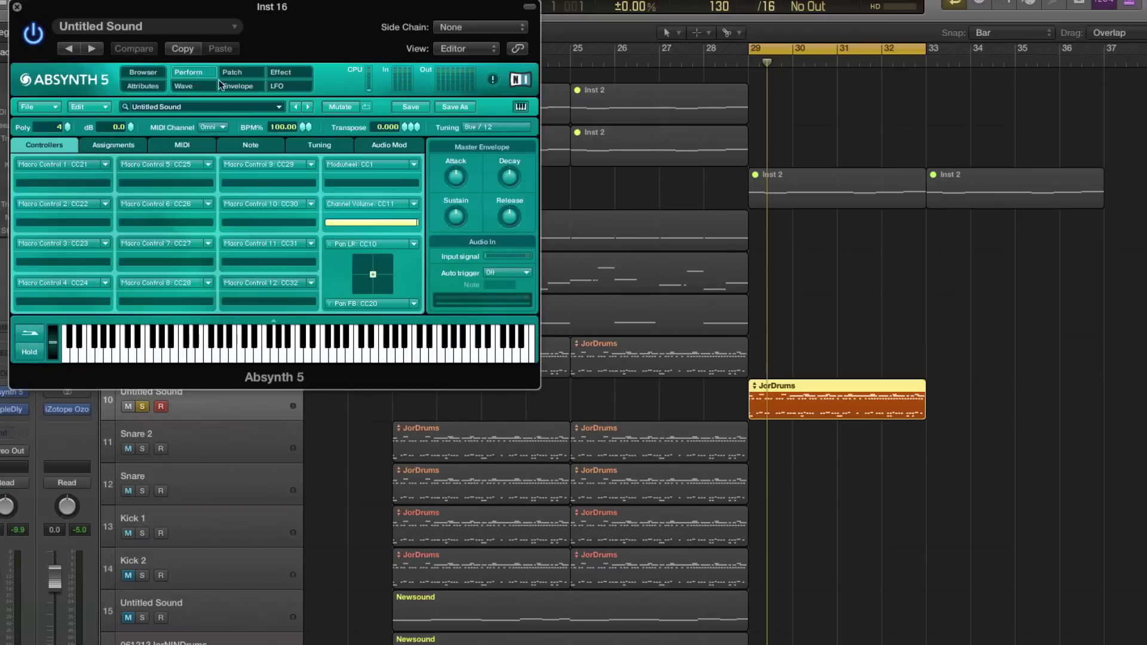
click(242, 74)
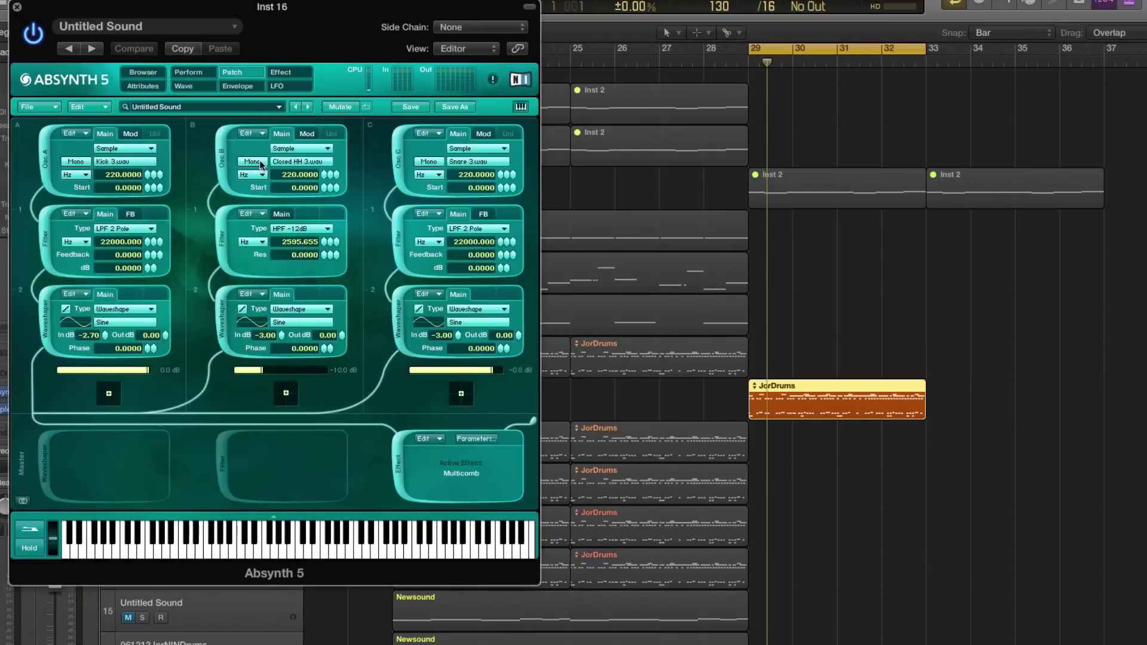
click(395, 170)
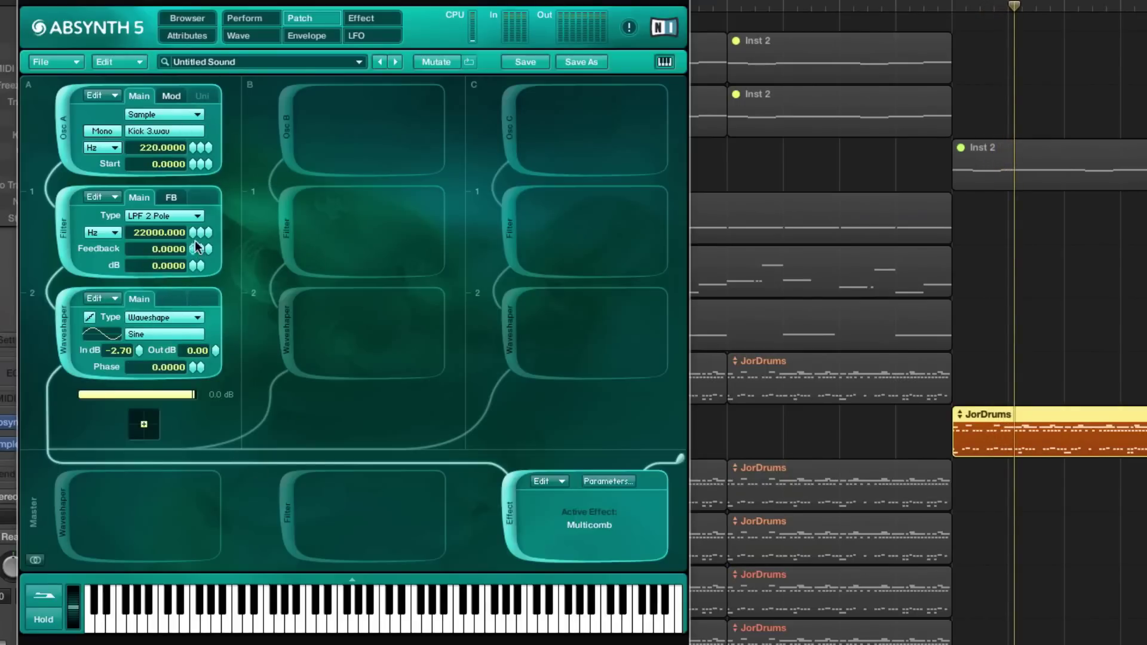
View the modulation options for channel A's filter frequency, and bypass and re-enable that filter to compare the kick.
right_click(178, 232)
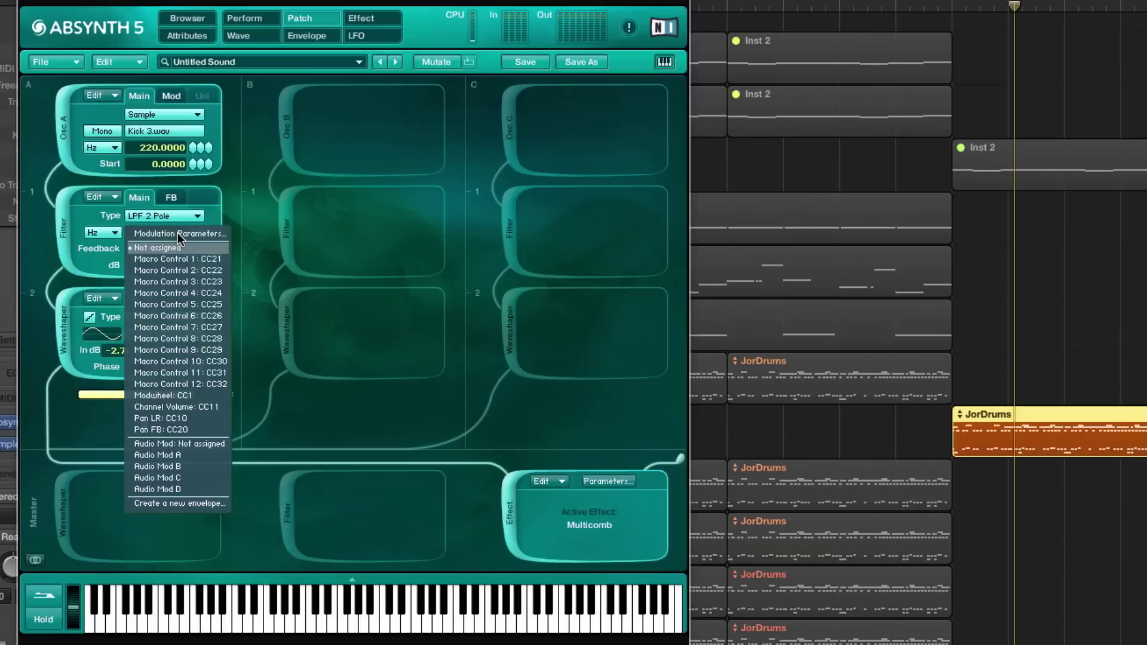
click(317, 264)
click(59, 230)
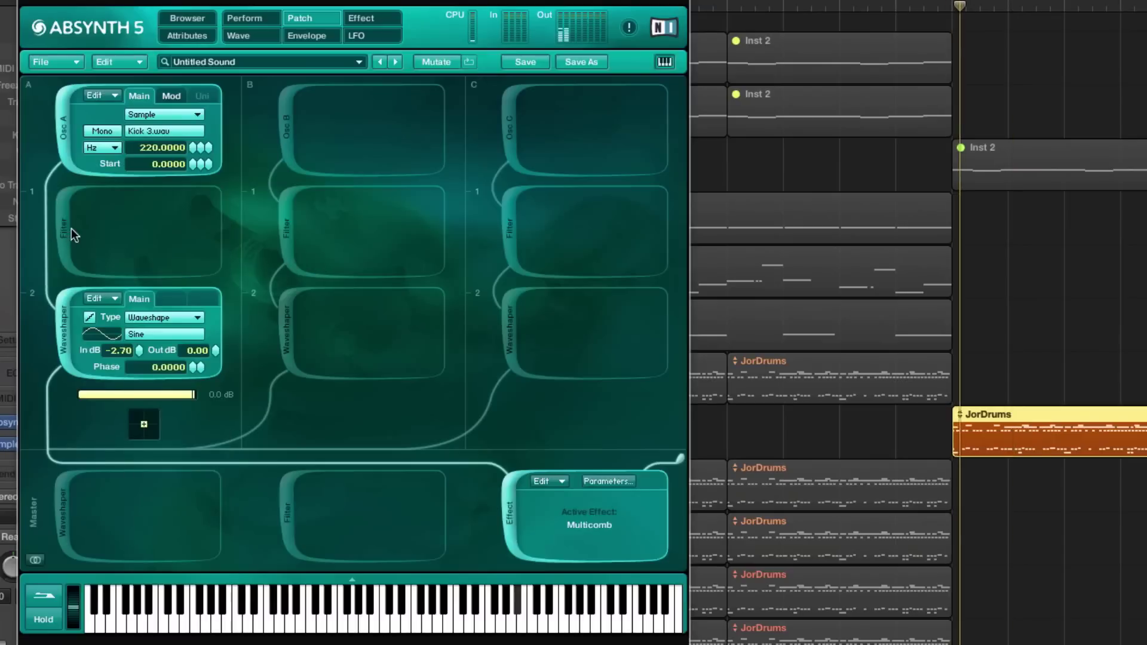
click(63, 230)
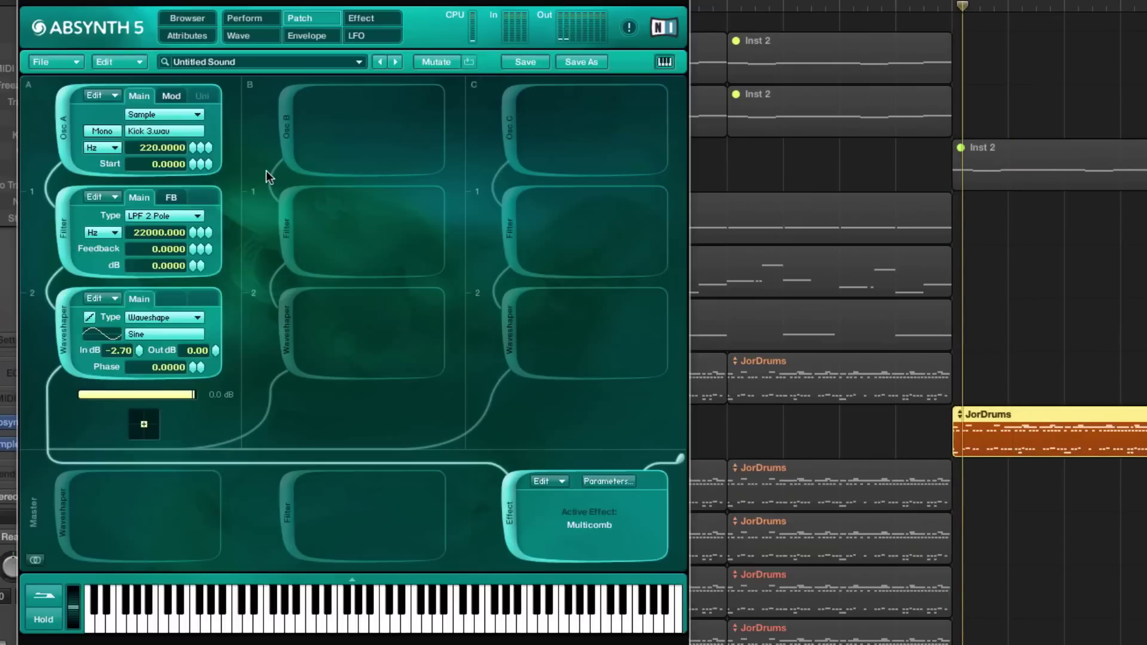
Try Osc A's kick sample in Trans mode with transpositions up to 27, return it to Hz and view its play mode.
click(99, 149)
click(105, 149)
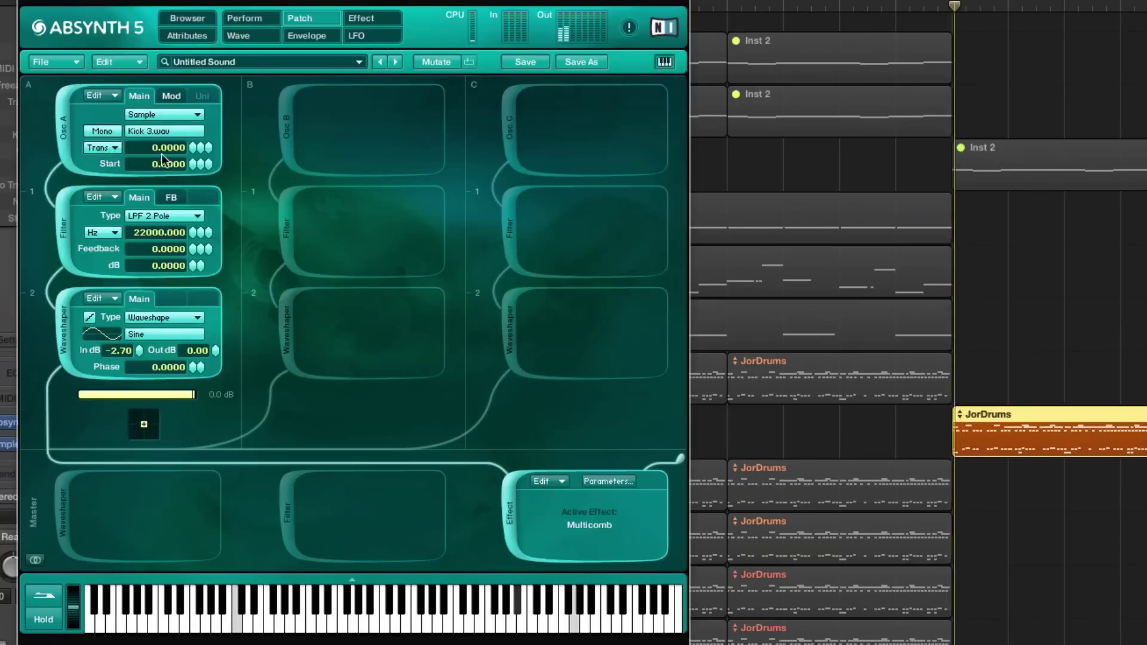
drag(191, 150, 192, 169)
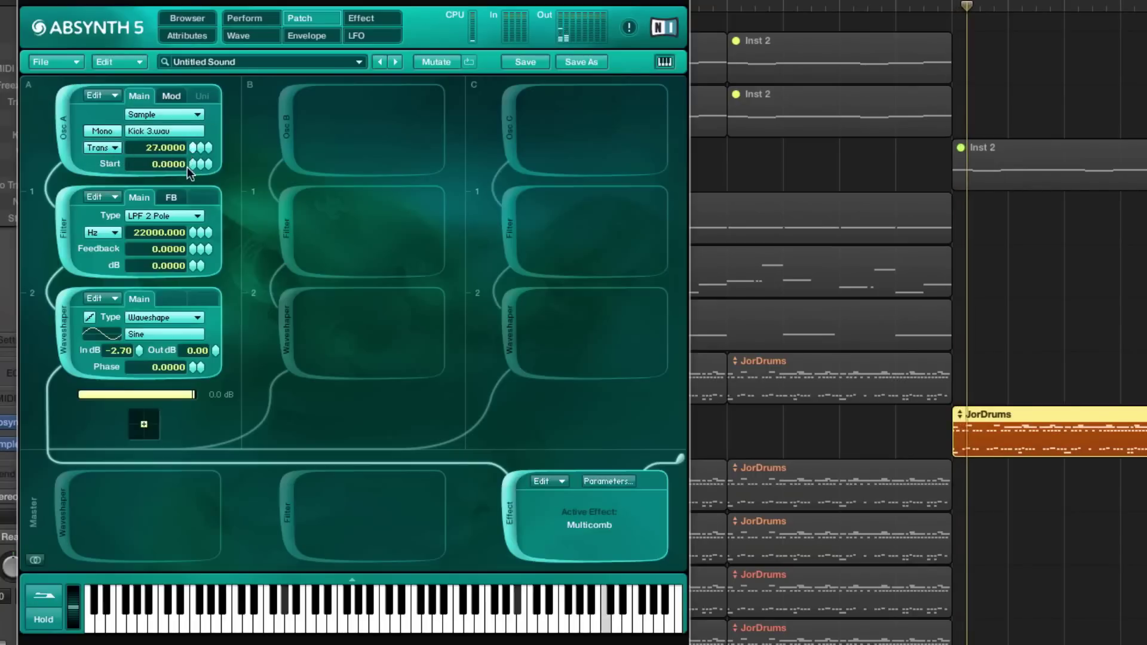
click(118, 149)
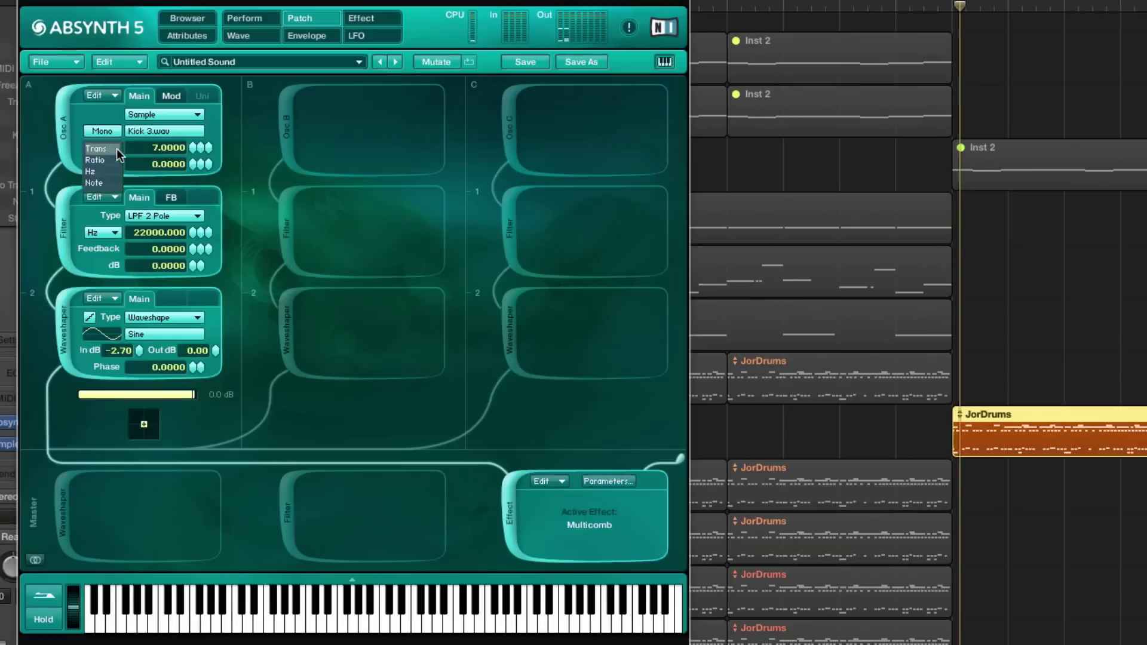
click(102, 172)
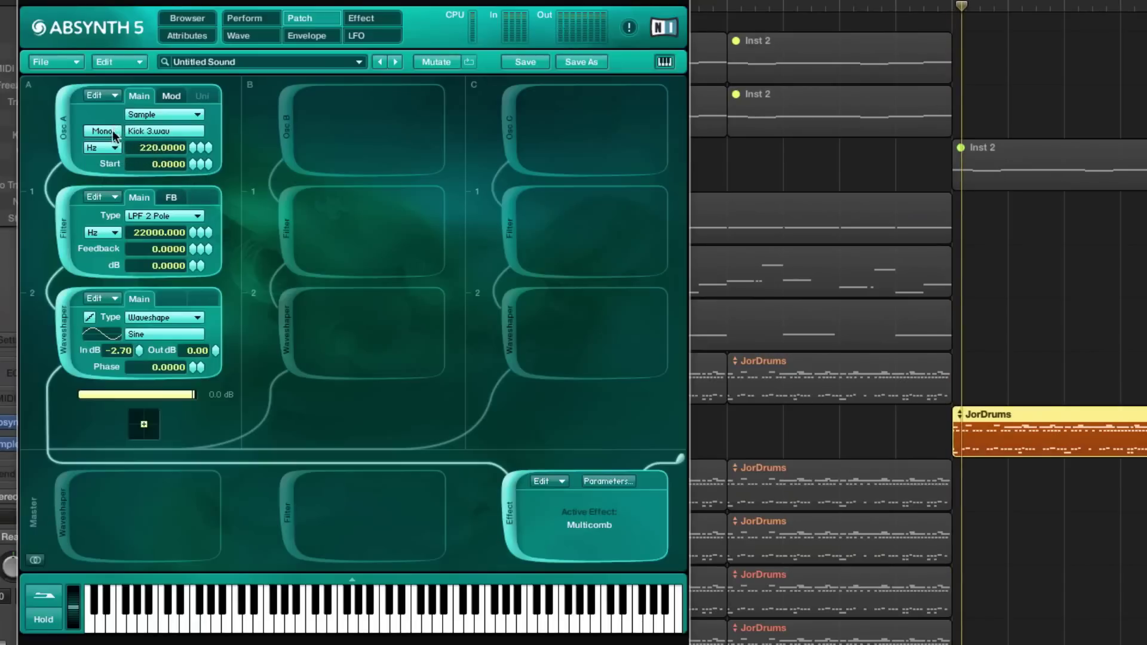
click(172, 97)
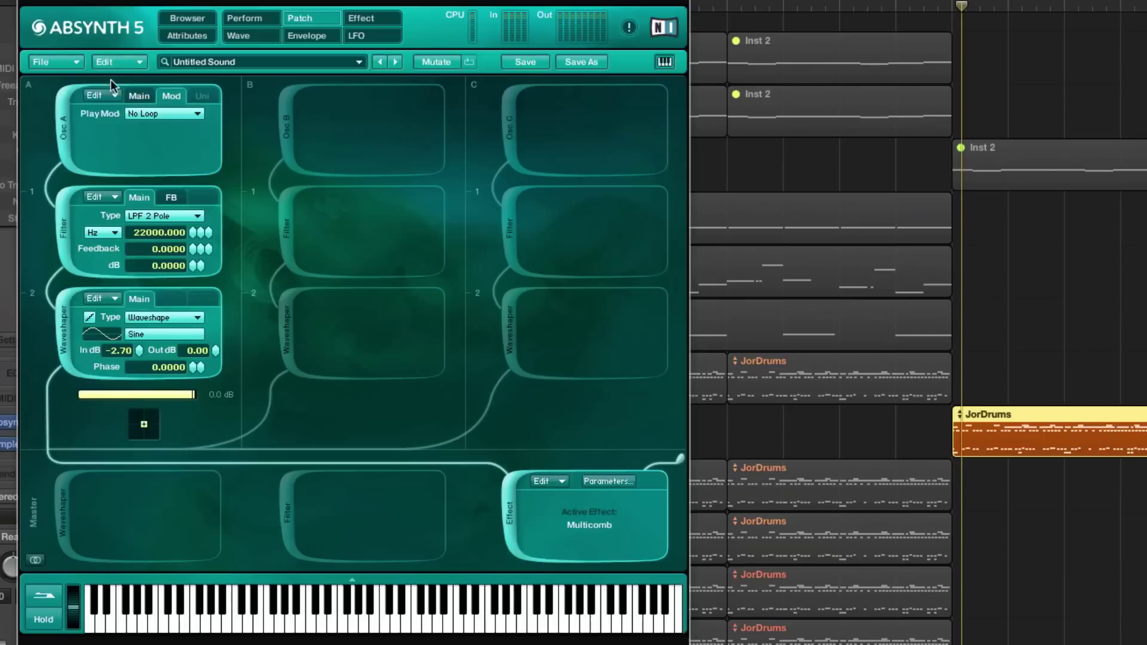
click(139, 96)
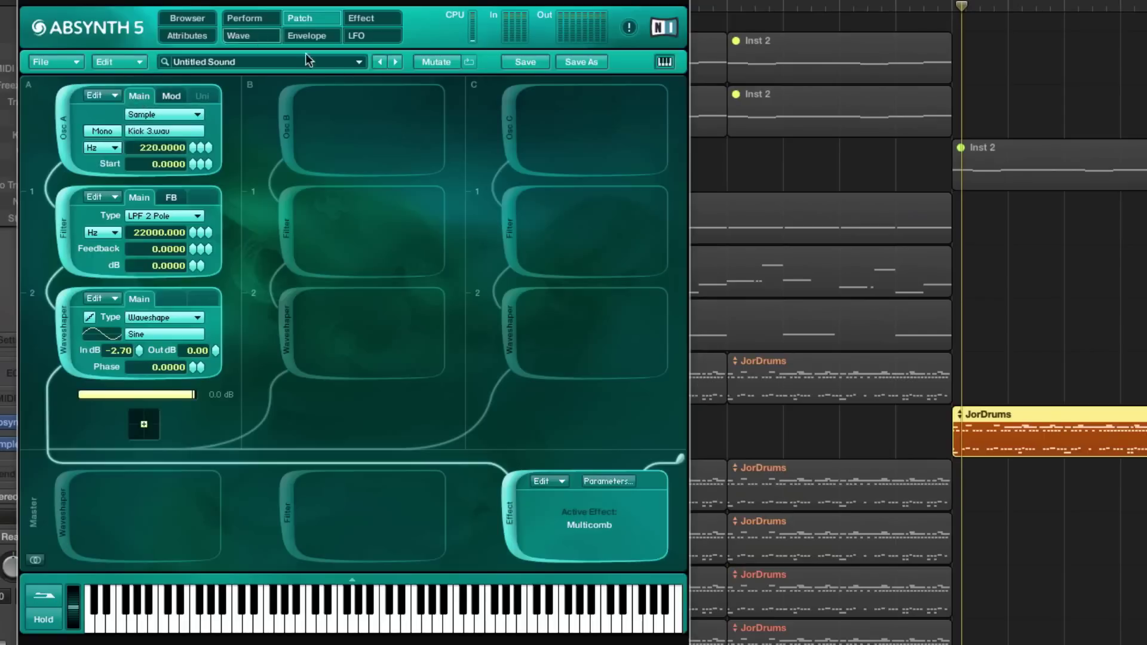
Switch on the Osc B hi-hat channel, switch off Osc A and check Osc B's modulation settings.
click(285, 95)
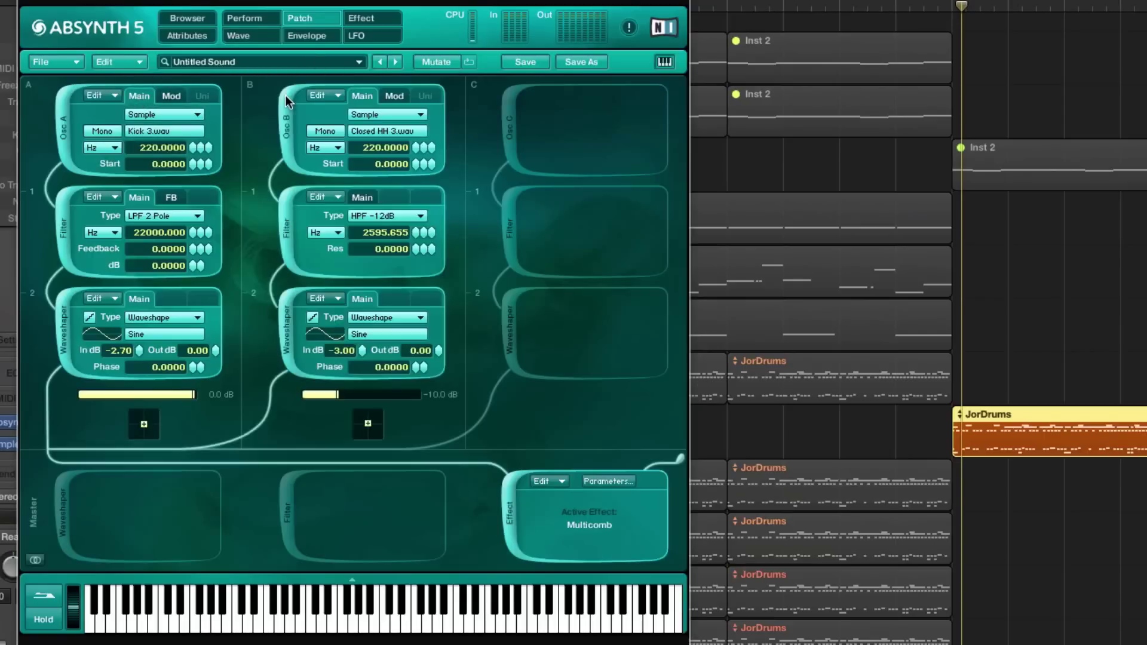
click(58, 106)
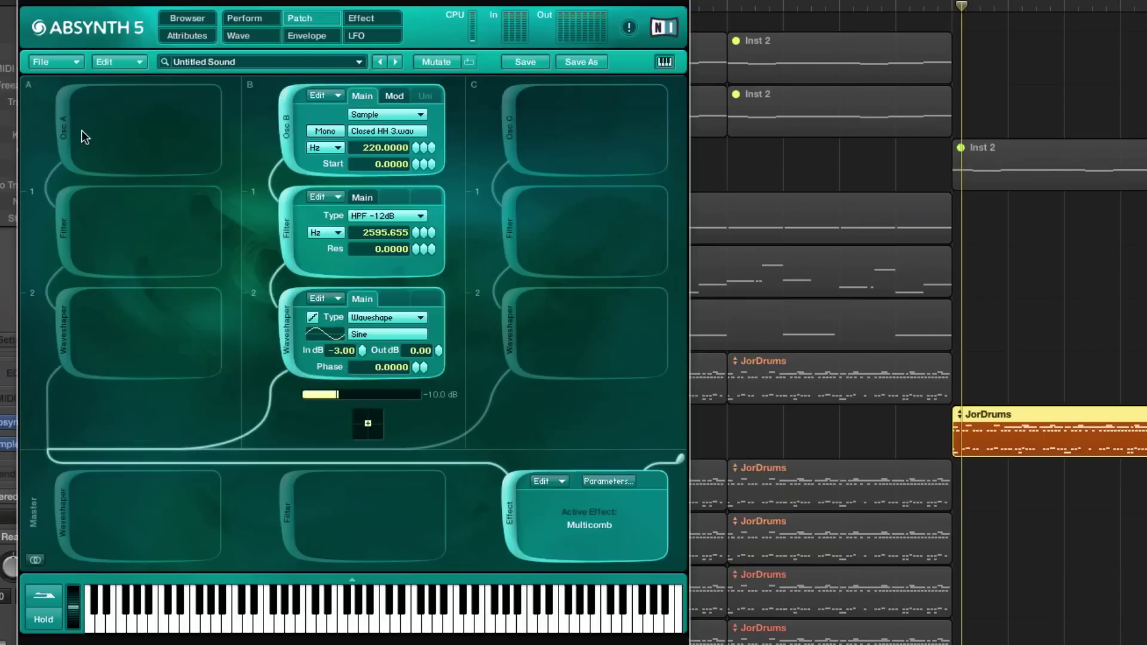
click(62, 143)
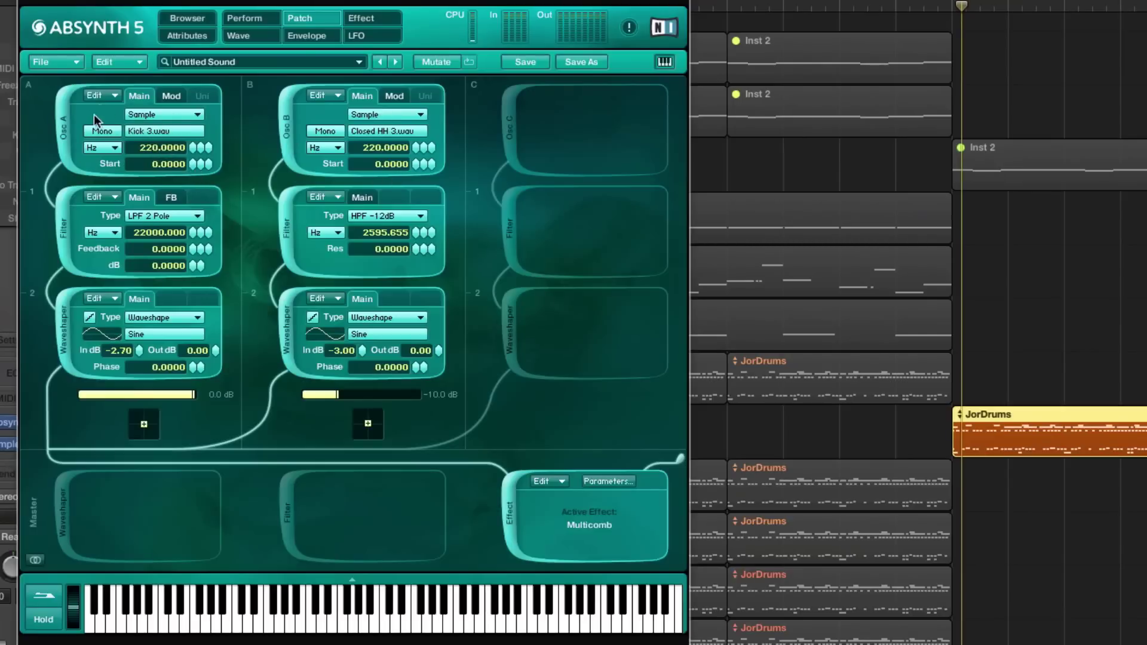
click(66, 131)
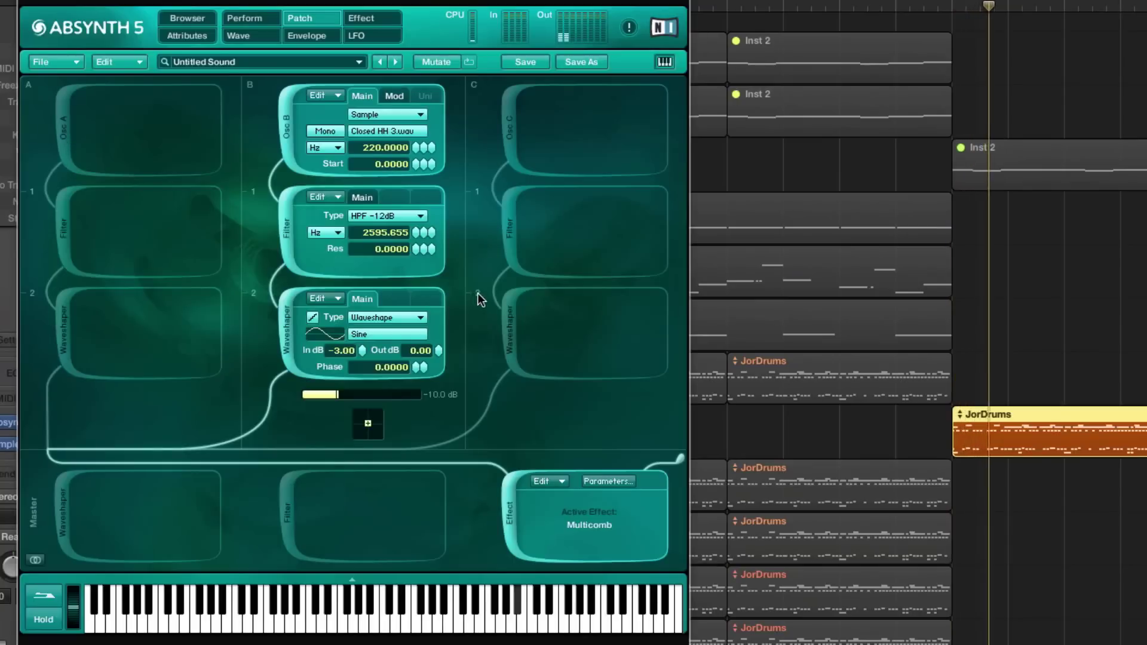
click(401, 97)
click(365, 94)
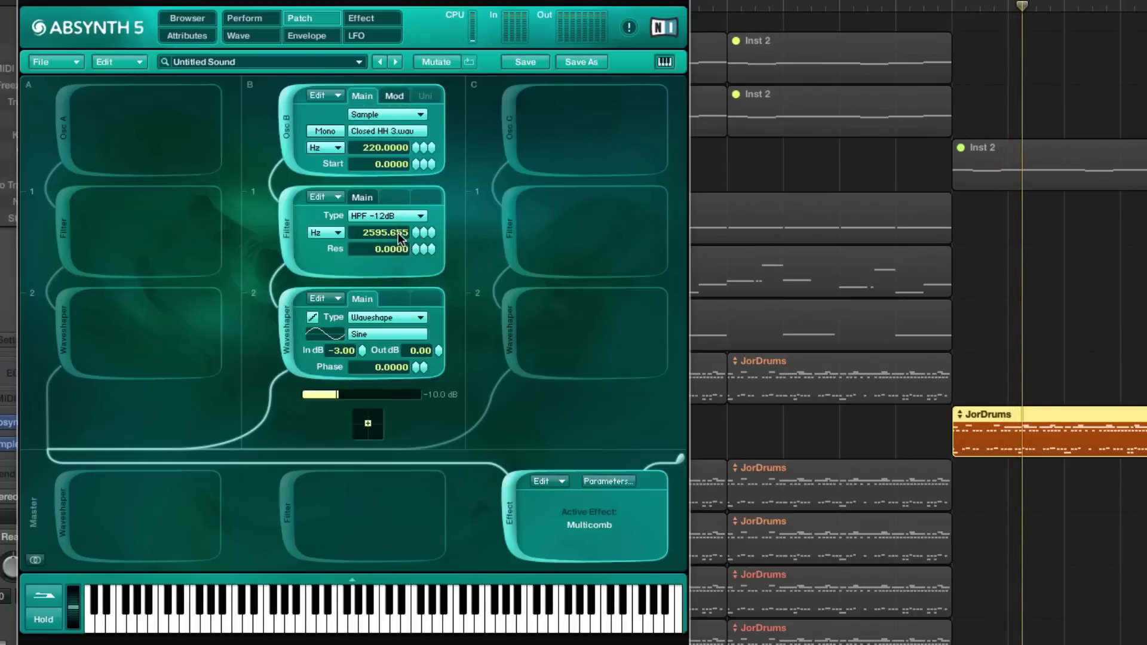
Switch on channels A and C, and switch off B and A to isolate the Osc C snare.
click(58, 117)
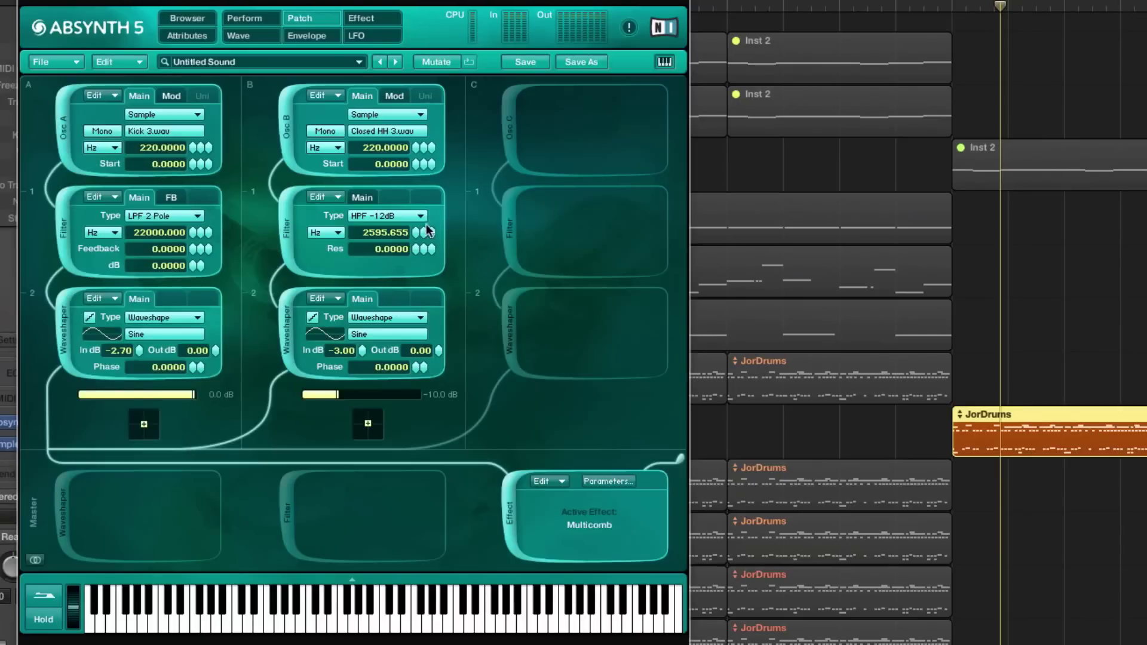
click(513, 152)
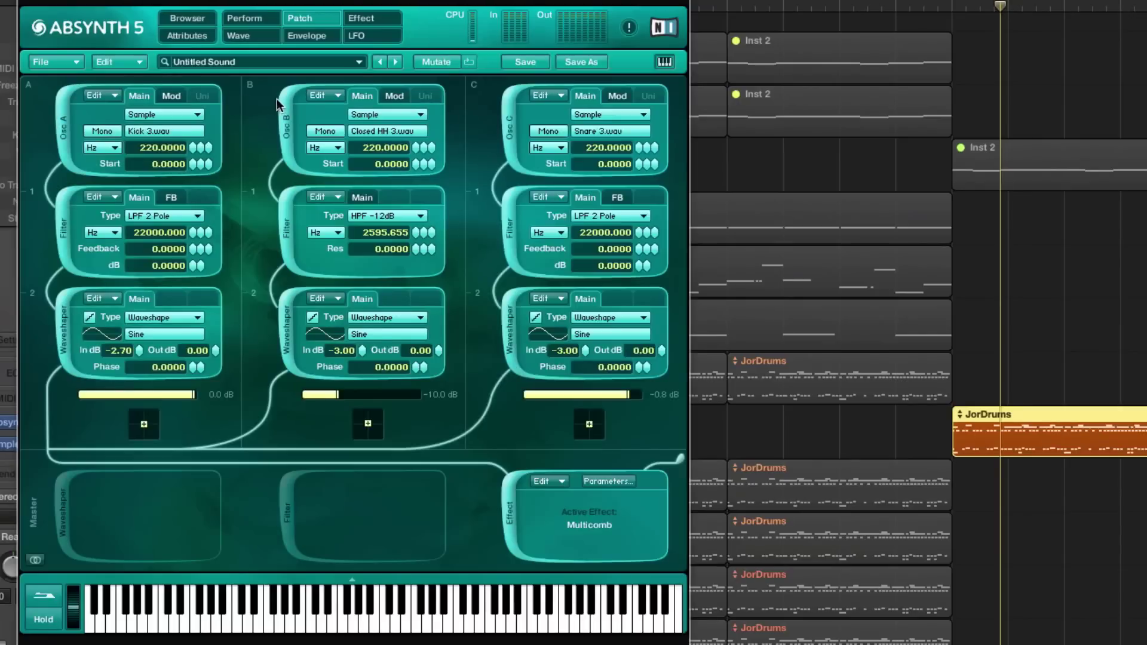
click(287, 118)
click(56, 119)
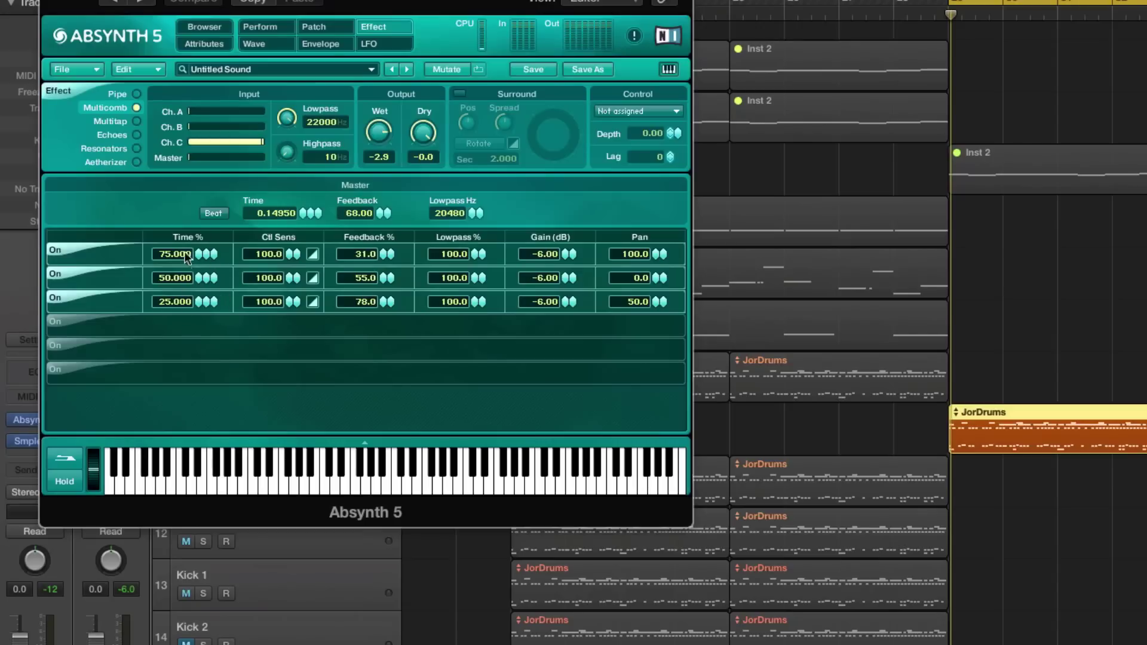
Toggle the fourth Multicomb line on and off, and try the effect's Dry level at -96.0.
click(69, 323)
click(63, 322)
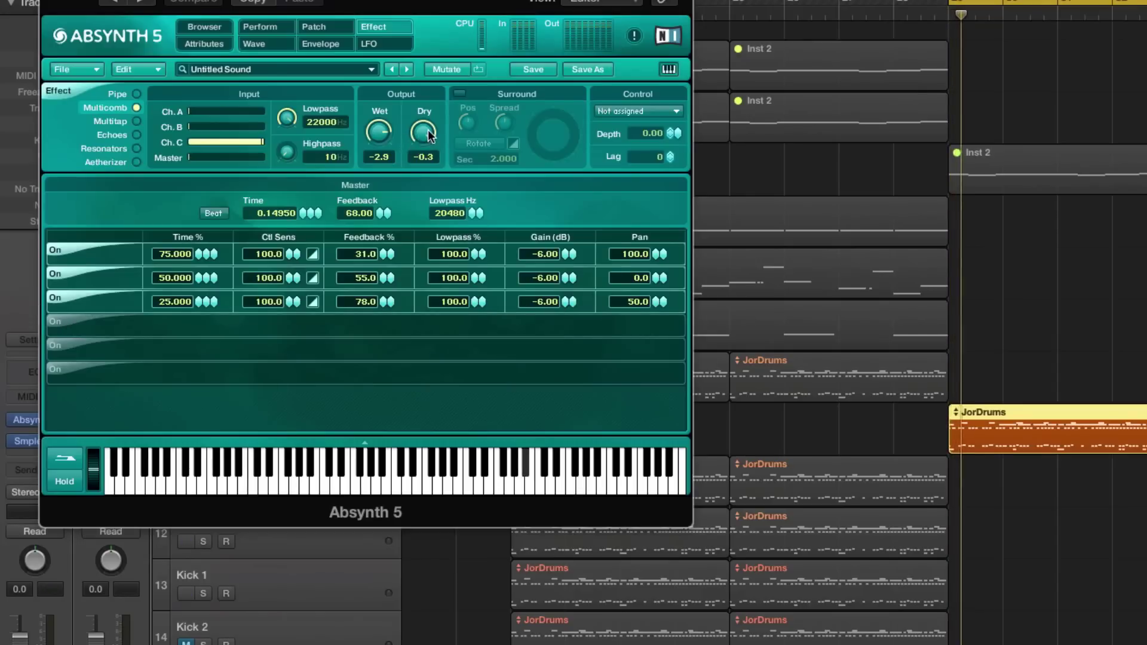
drag(422, 141, 434, 278)
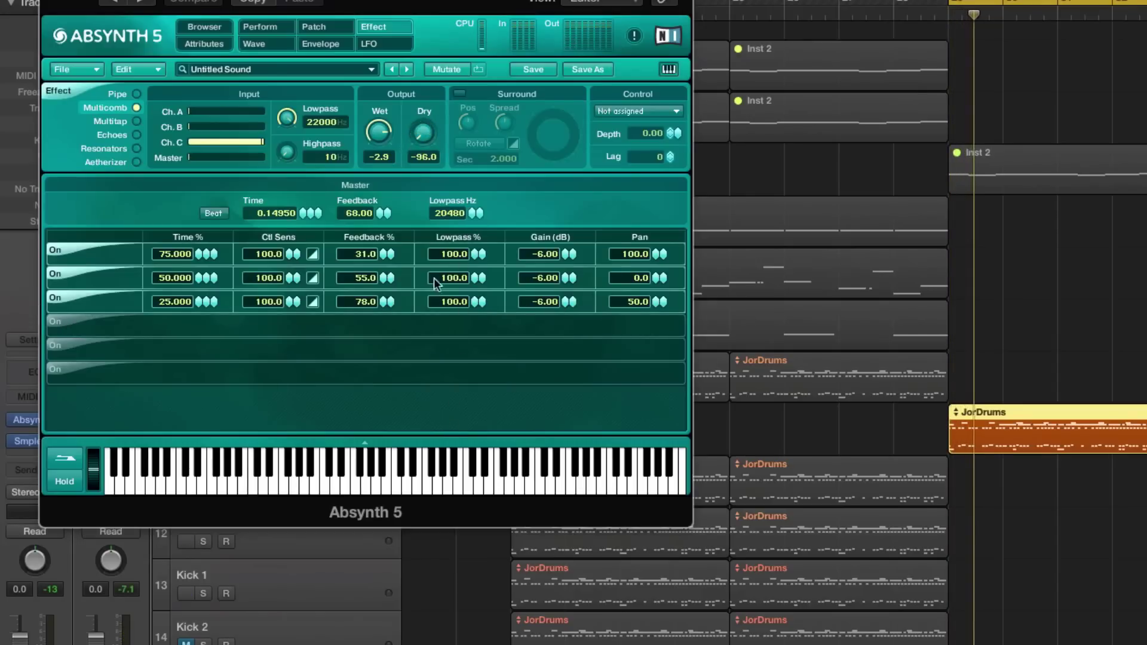
Compare the Multicomb Wet level at -1.6 and -96.0 during playback, and set it to -4.6.
drag(389, 119, 472, 28)
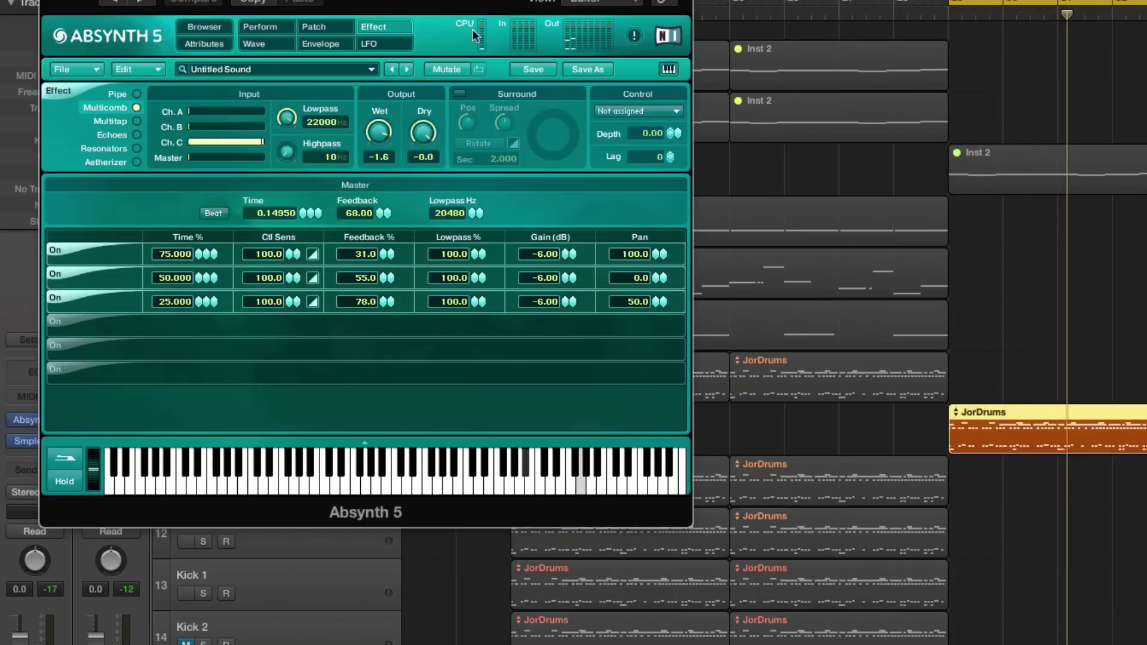
drag(389, 120, 376, 389)
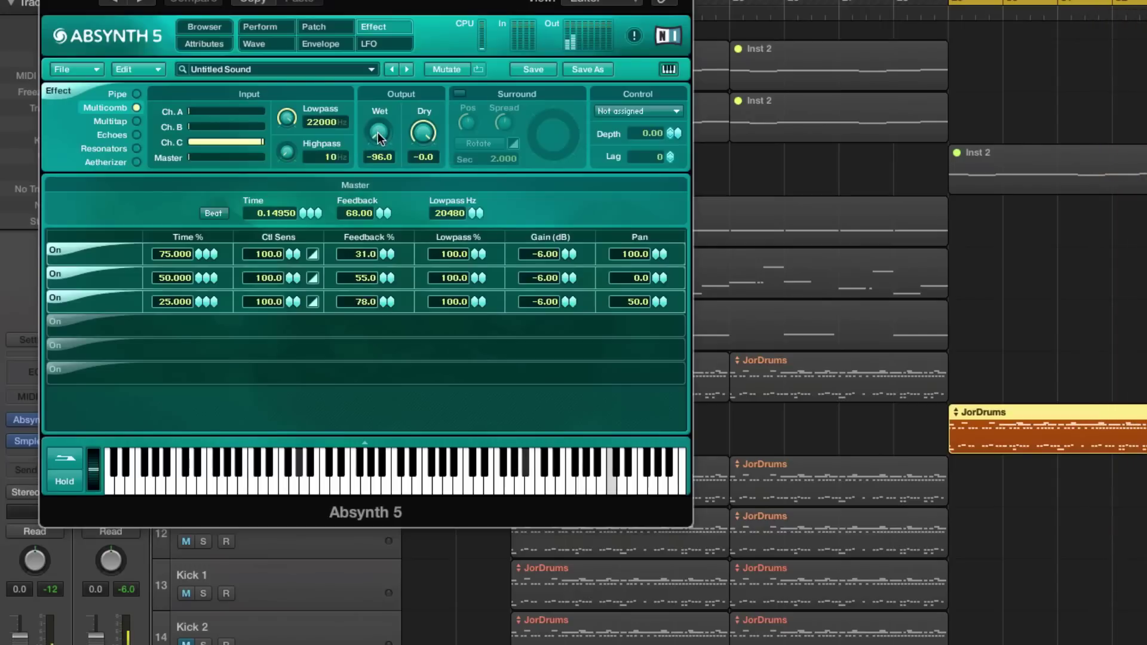
drag(377, 131, 463, 2)
drag(377, 113, 404, 73)
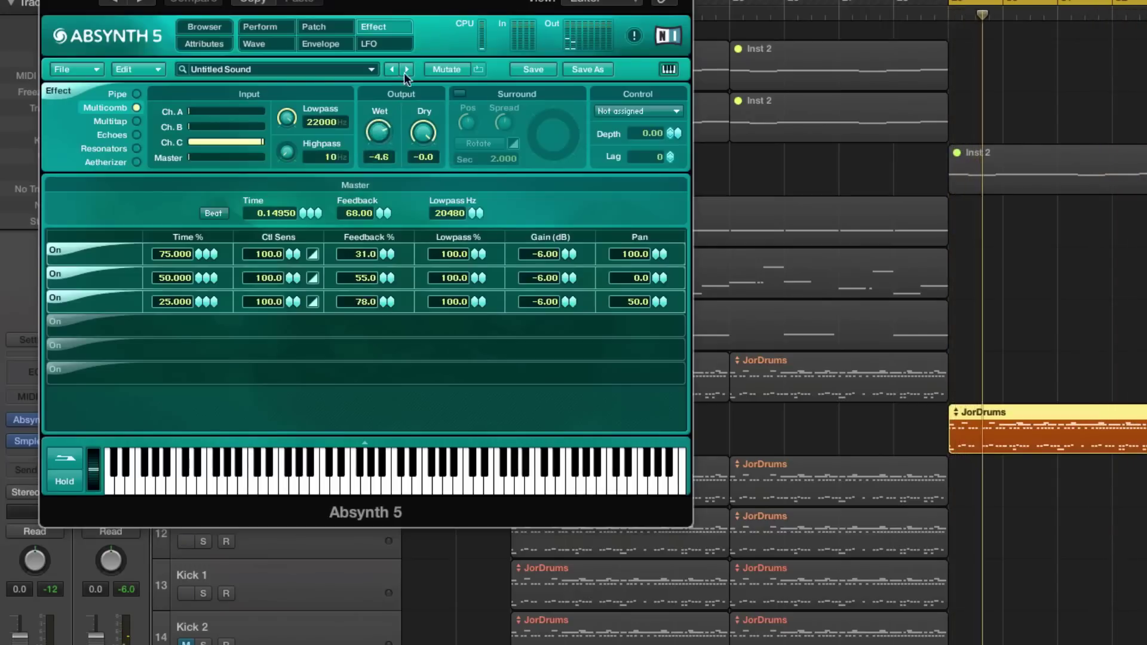
Set the Multicomb Wet level to -3.4, close the instrument window and play the soloed drum track.
drag(378, 135, 382, 143)
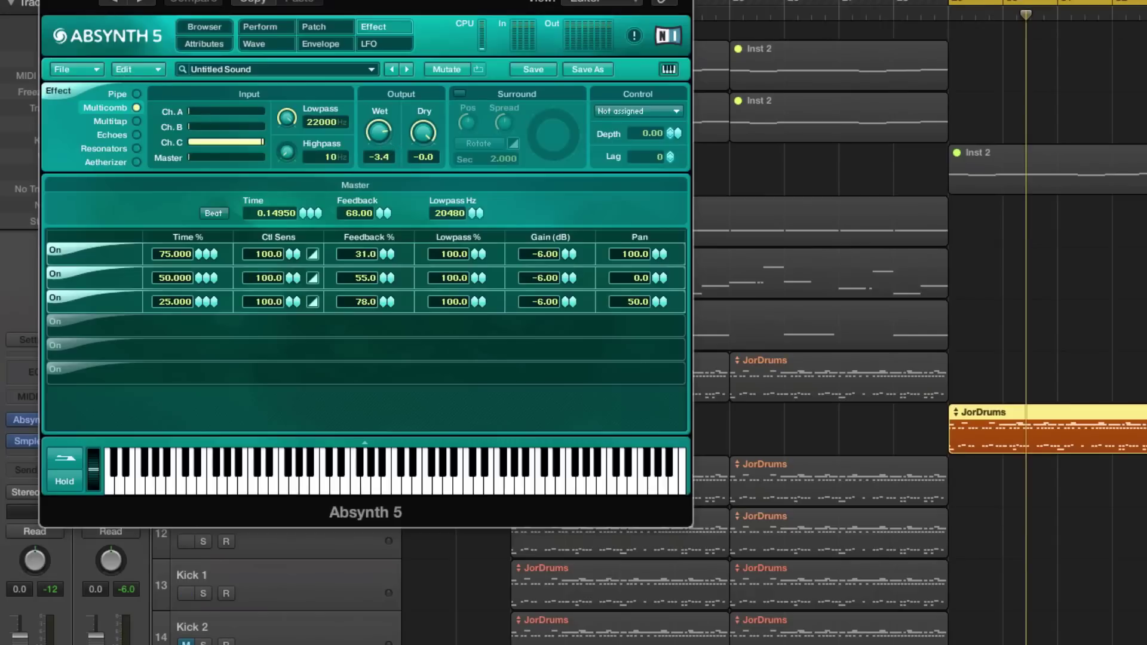
key(super+w)
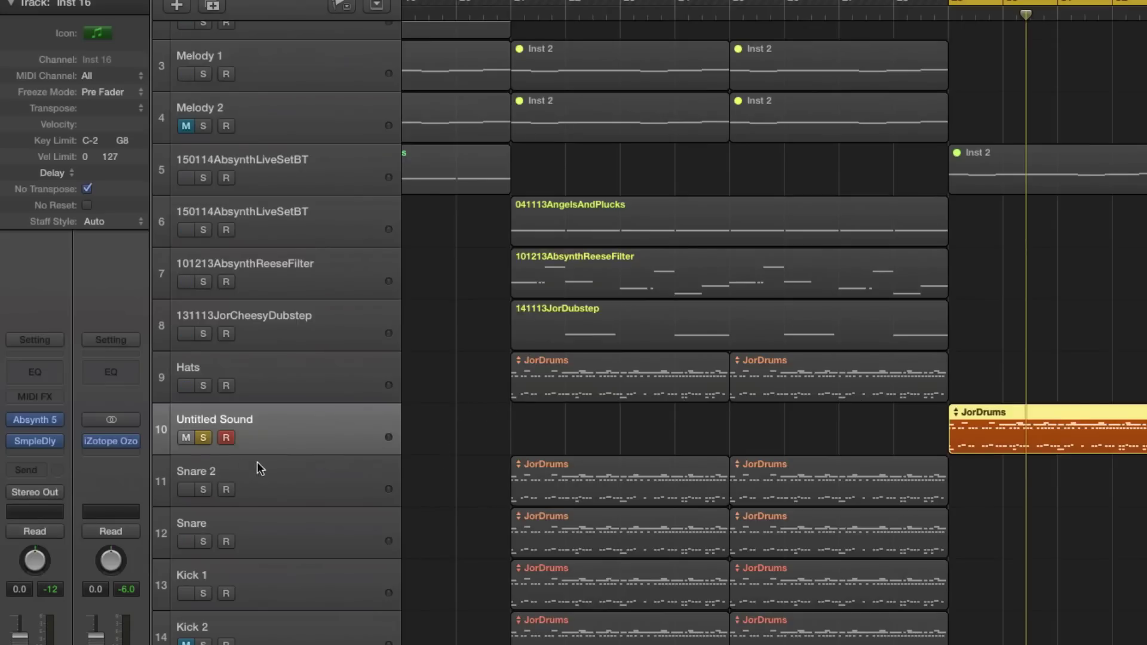
key(space)
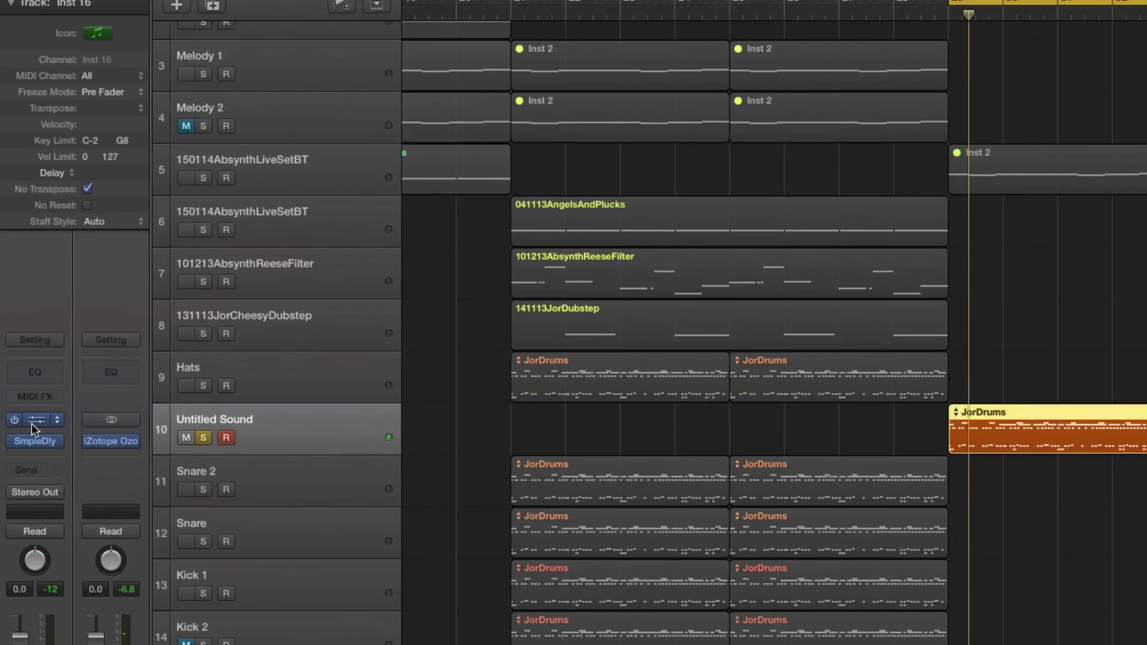
Reopen the drum track's Absynth patch page and switch on channels A and B so kick, hi-hat and snare sound together.
click(33, 422)
click(258, 27)
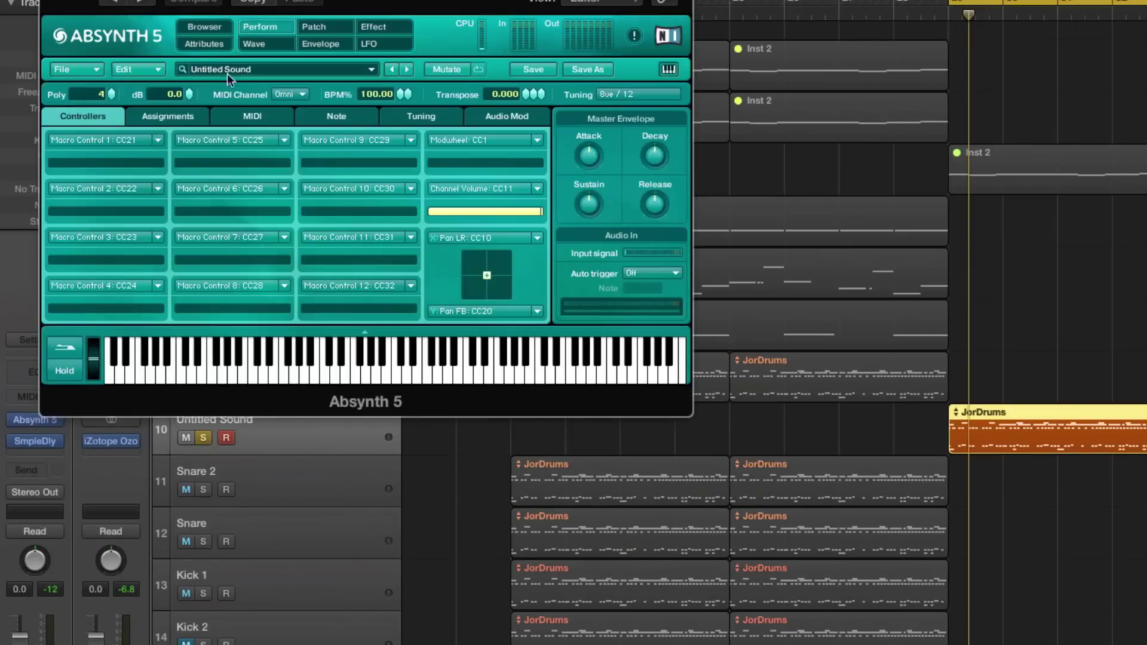
click(330, 27)
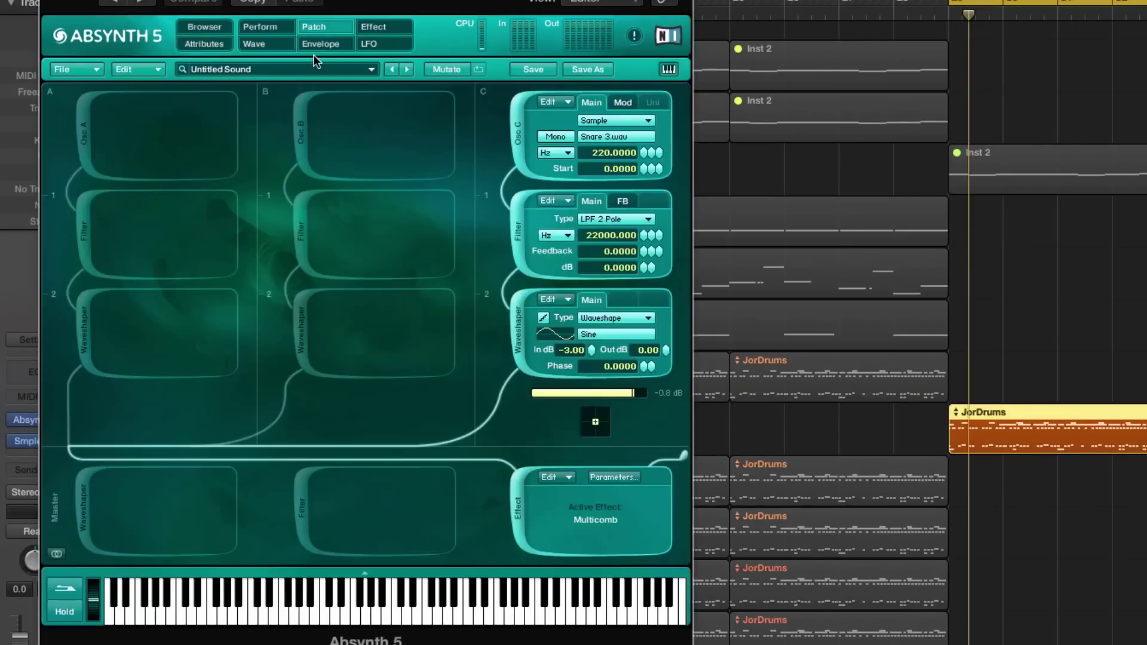
click(86, 127)
click(308, 154)
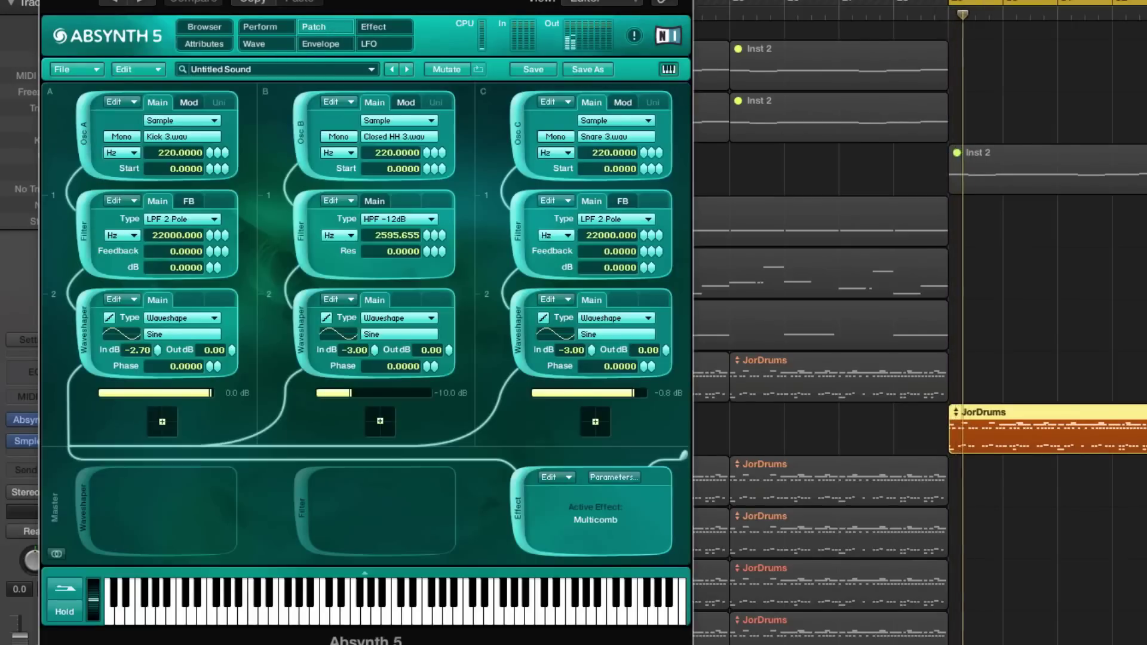
key(super+w)
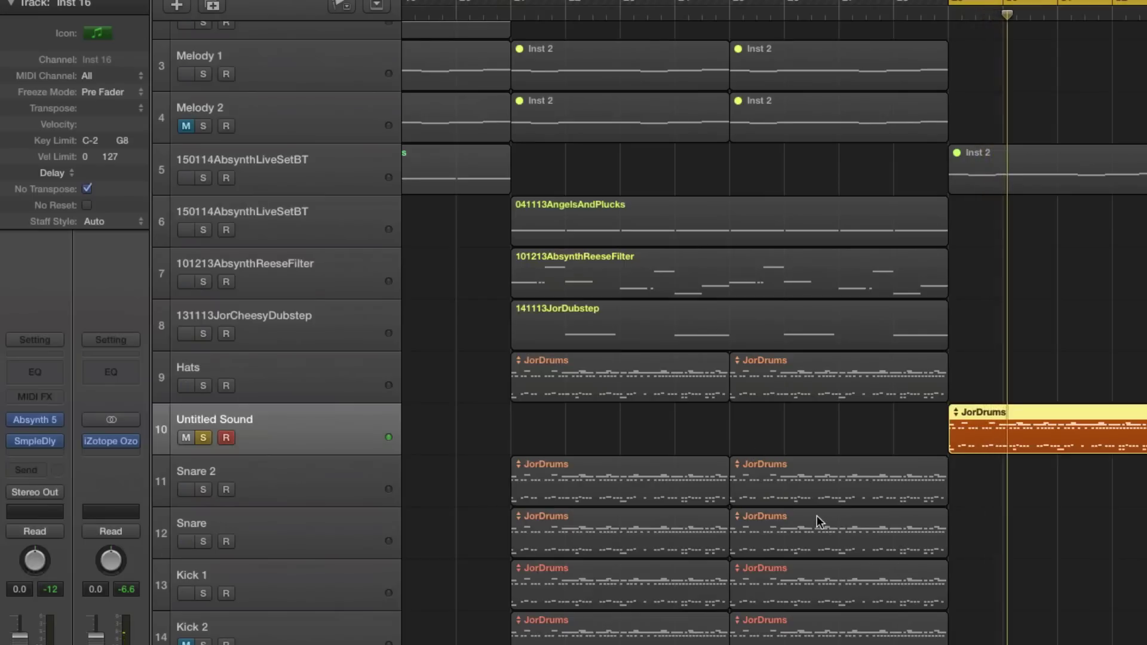
Unsolo and mute the Untitled Sound drum track, and move it above the Hats track.
scroll(708, 438, left, 4)
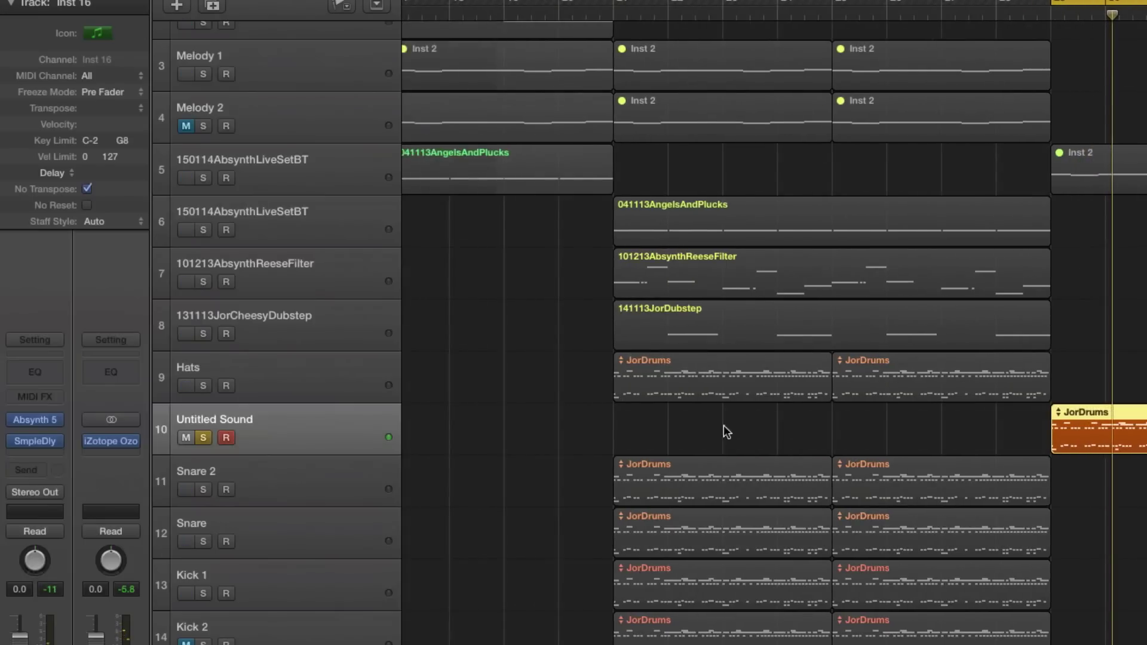
click(204, 437)
click(190, 437)
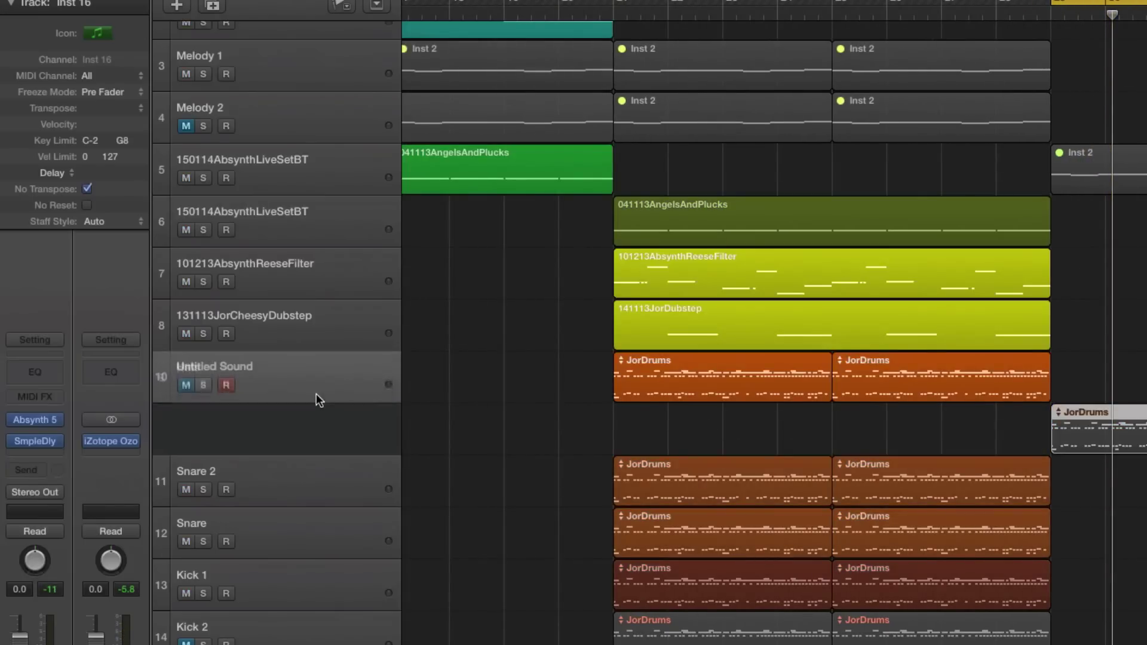
drag(339, 395, 338, 389)
Set the cycle range to the first JorDrums region on the Hats track and start playback.
click(332, 429)
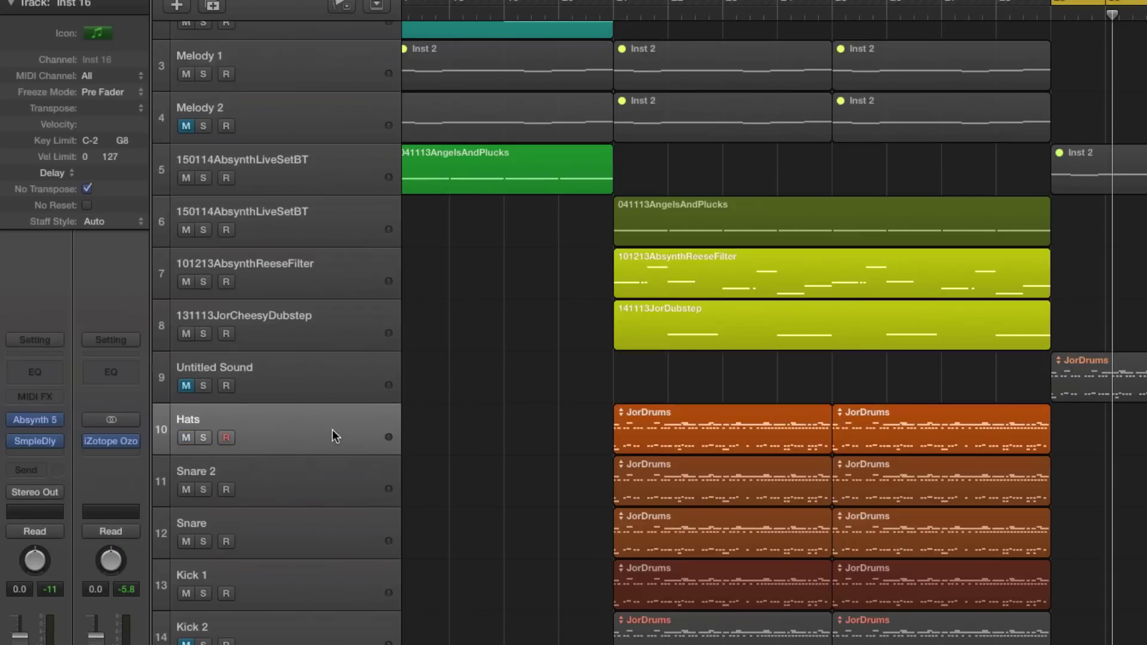
click(711, 450)
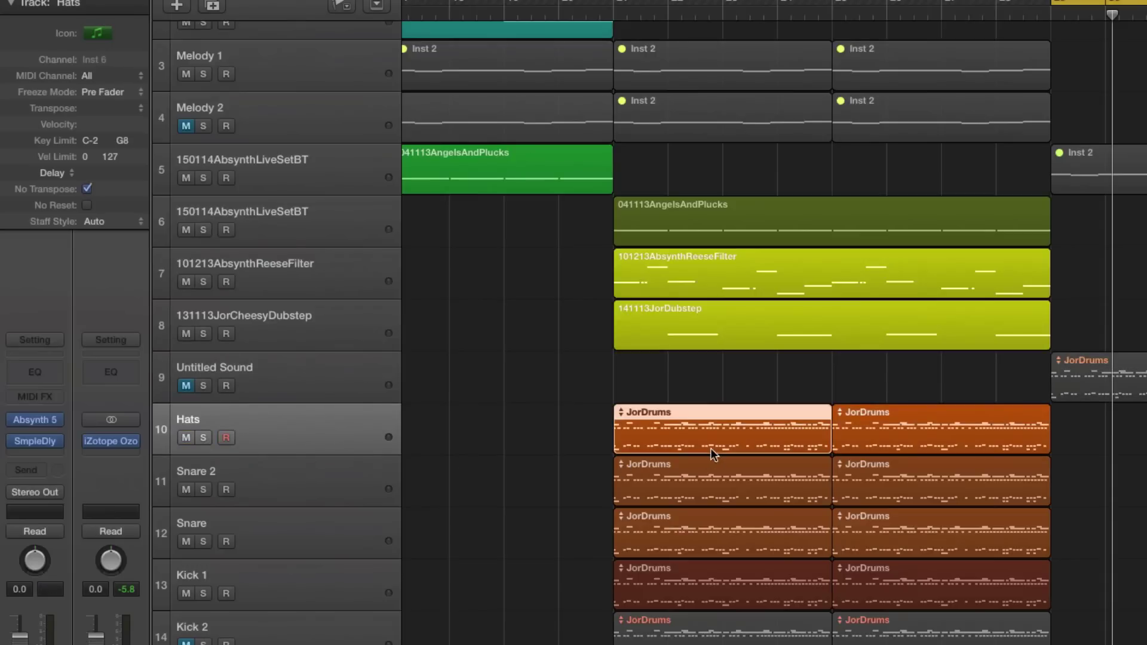
key(super+u)
key(space)
key(ctrl+s)
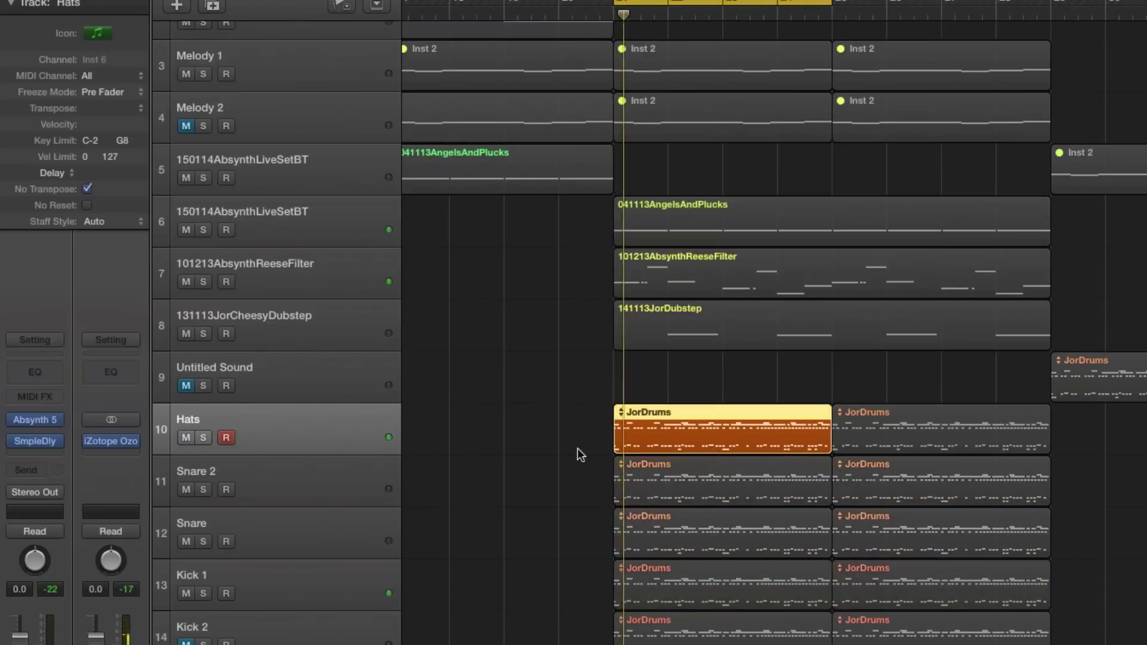
Move the Snare and Kick 1 tracks above Snare 2, and select the Hats, Snare and Kick 1 tracks together.
click(313, 468)
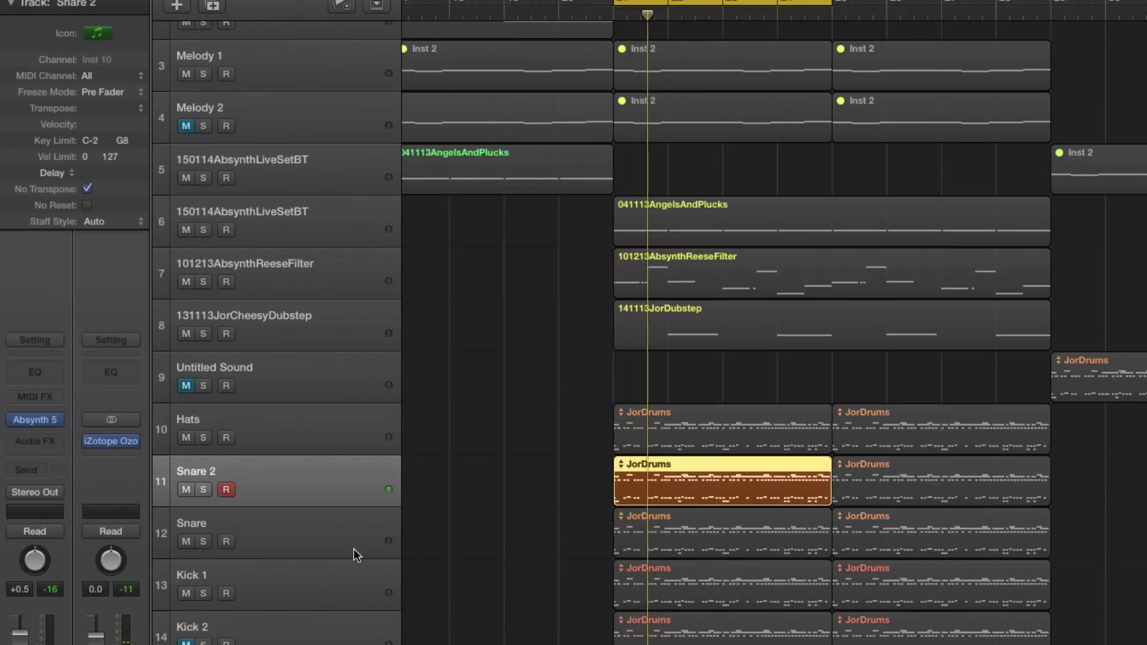
click(319, 537)
drag(319, 536, 329, 472)
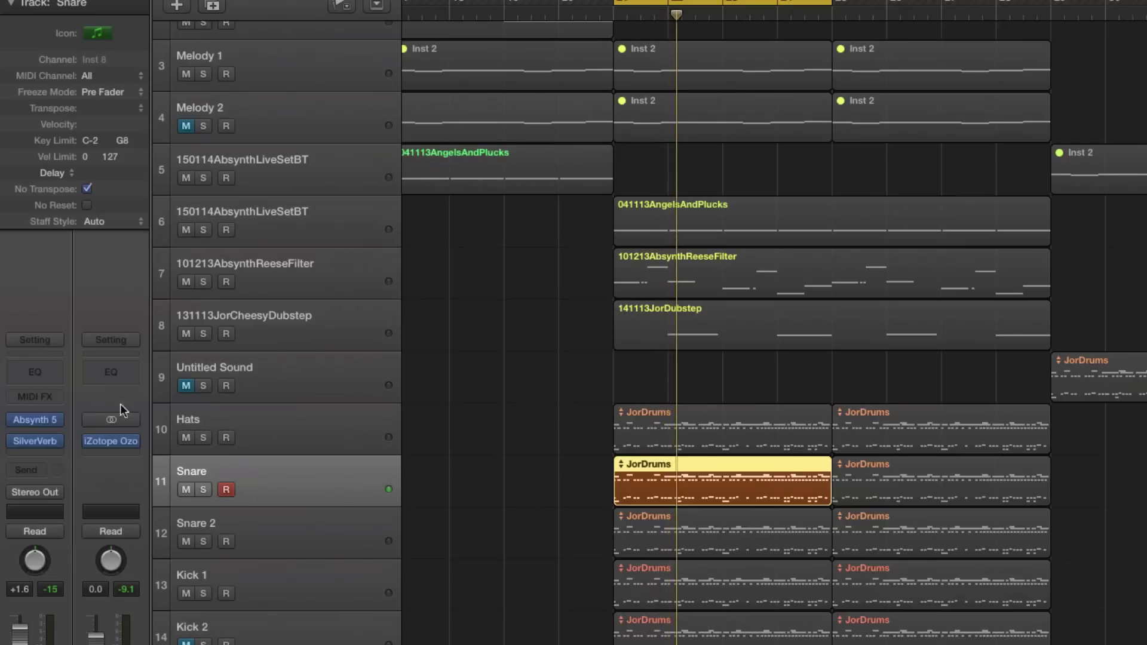
click(293, 580)
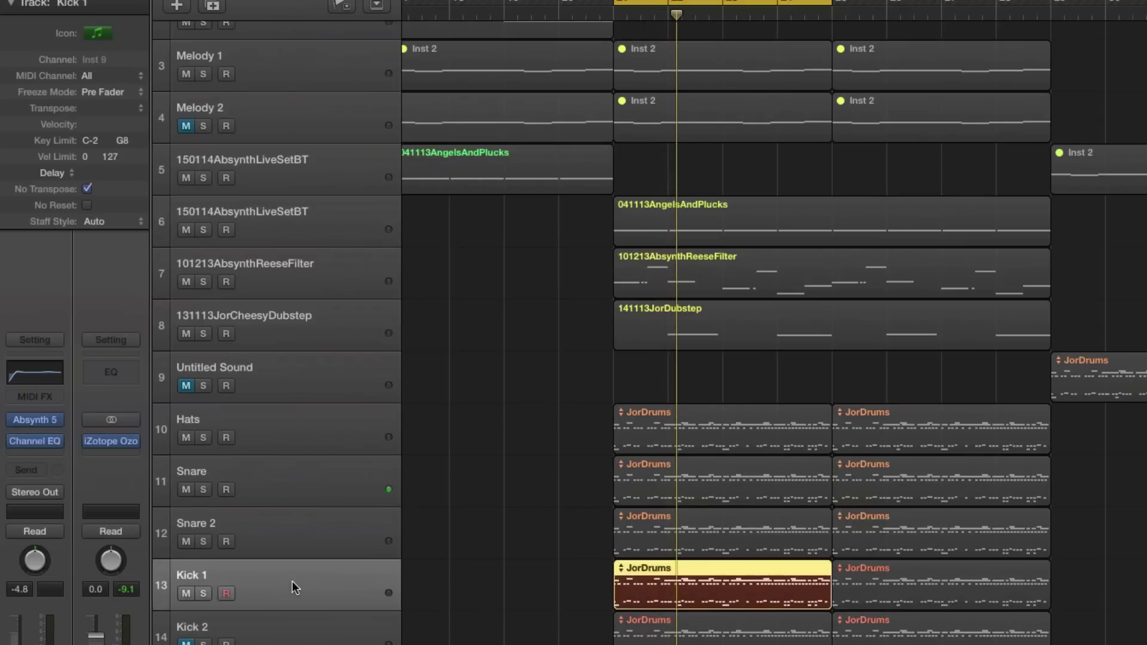
key(r)
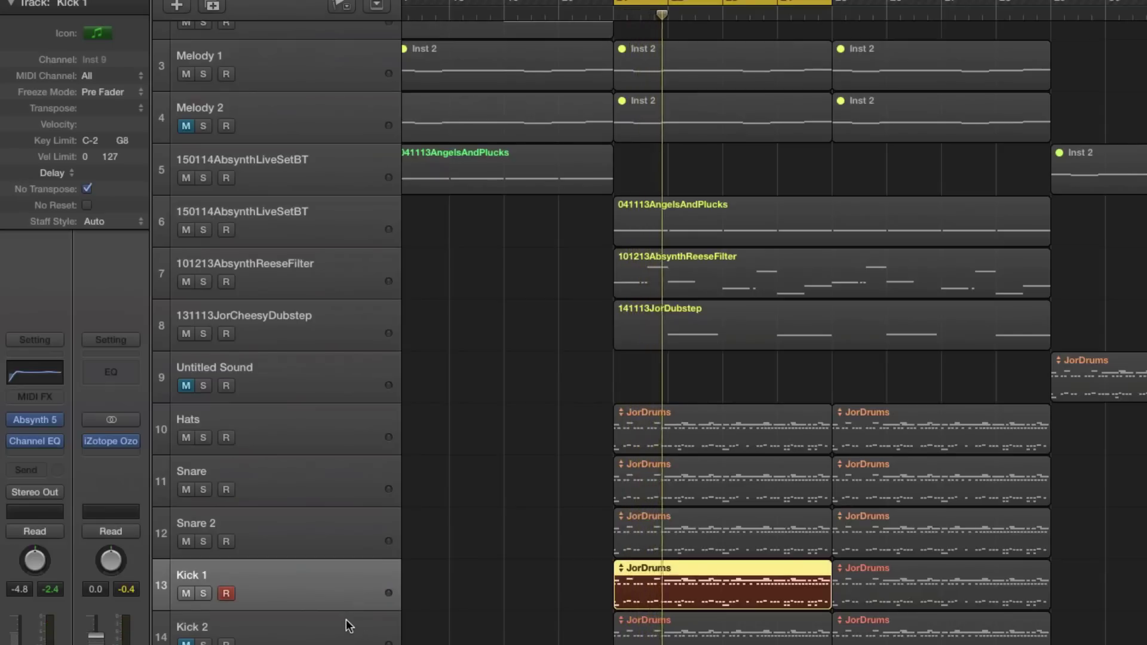
drag(333, 588, 346, 507)
shift+click(325, 439)
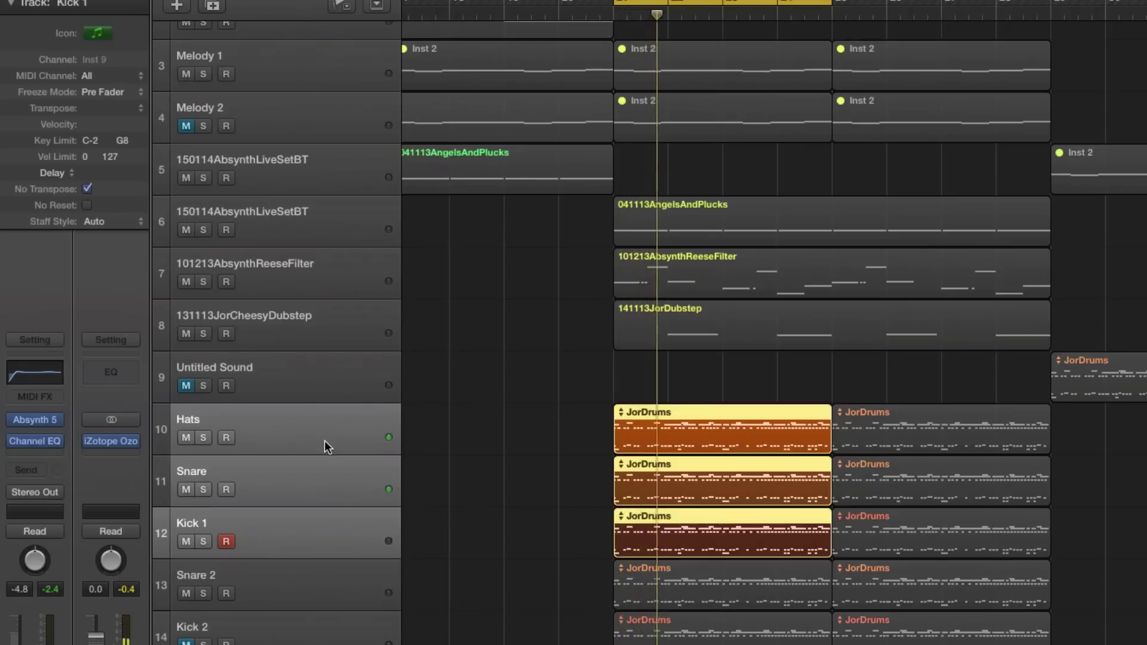
Select and solo the Snare 2 track.
click(358, 572)
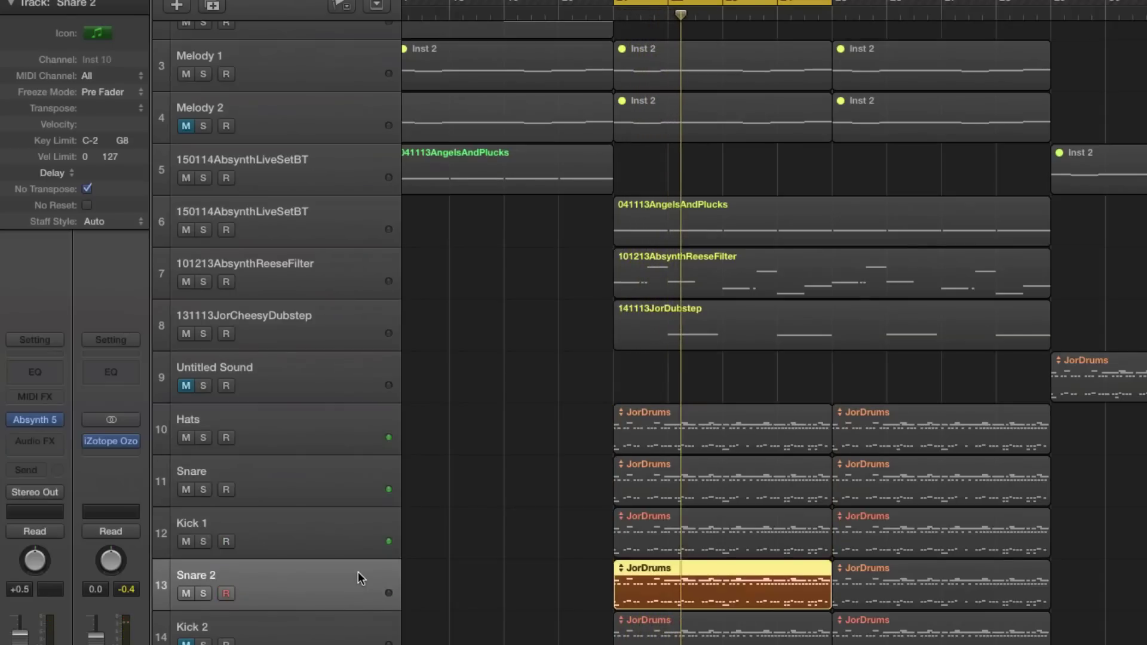
scroll(357, 571, down, 2)
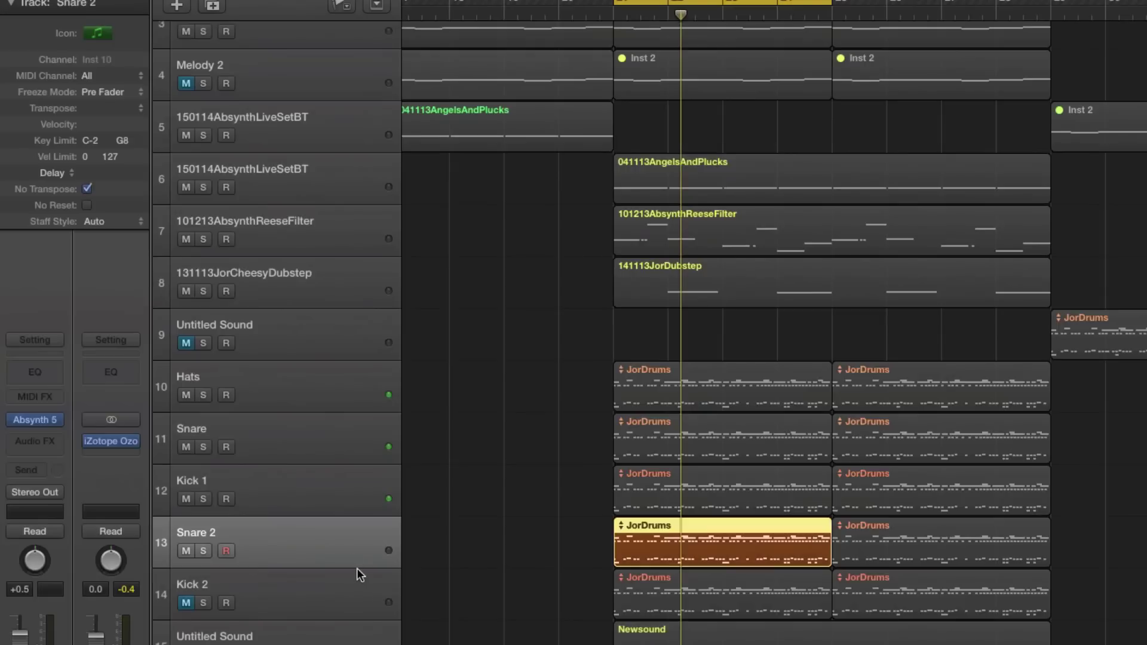
click(207, 550)
scroll(293, 544, down, 2)
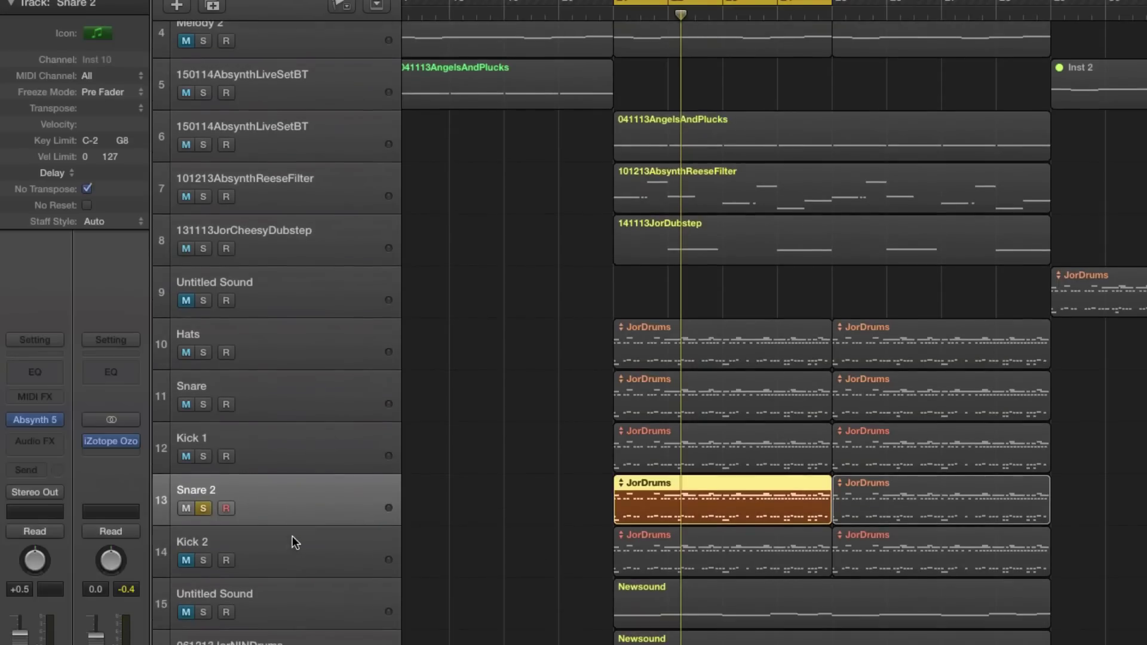
scroll(311, 504, down, 2)
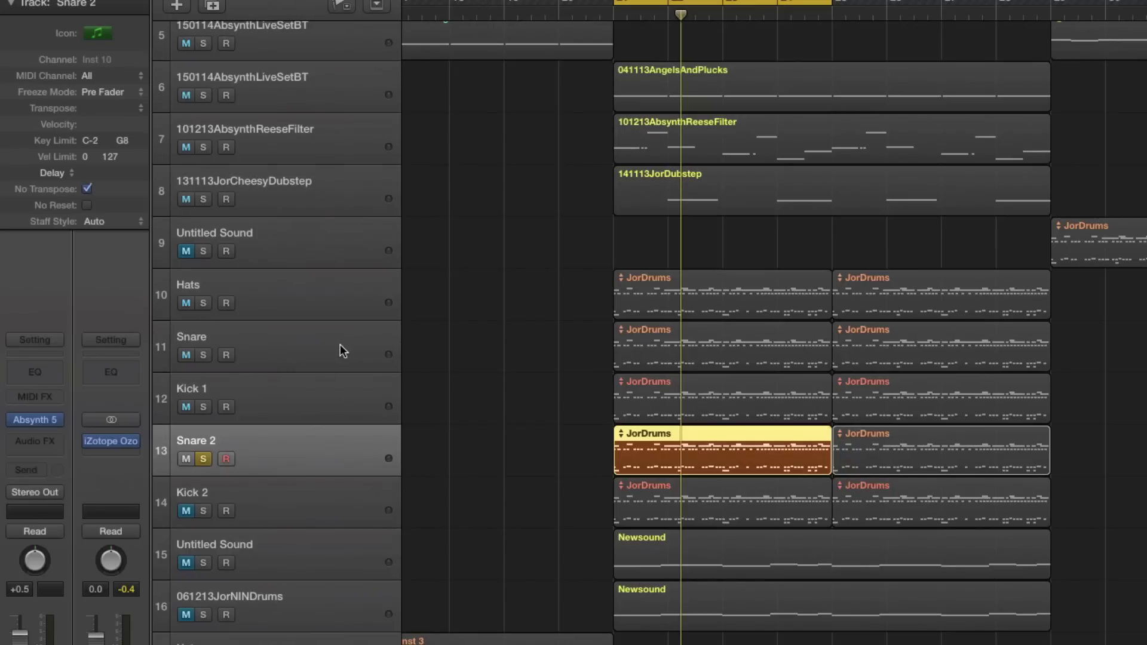
Open the Snare 2 track's Absynth patch page and switch off Osc A to isolate the Osc C noise.
click(38, 420)
drag(471, 3, 733, 0)
click(572, 2)
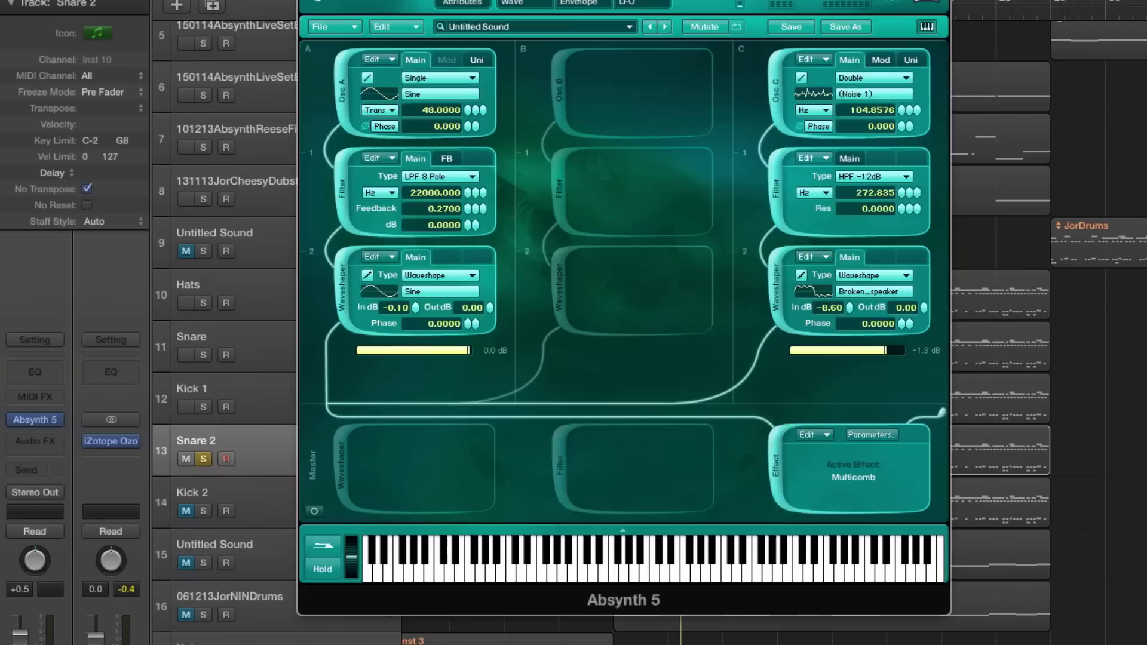
click(342, 100)
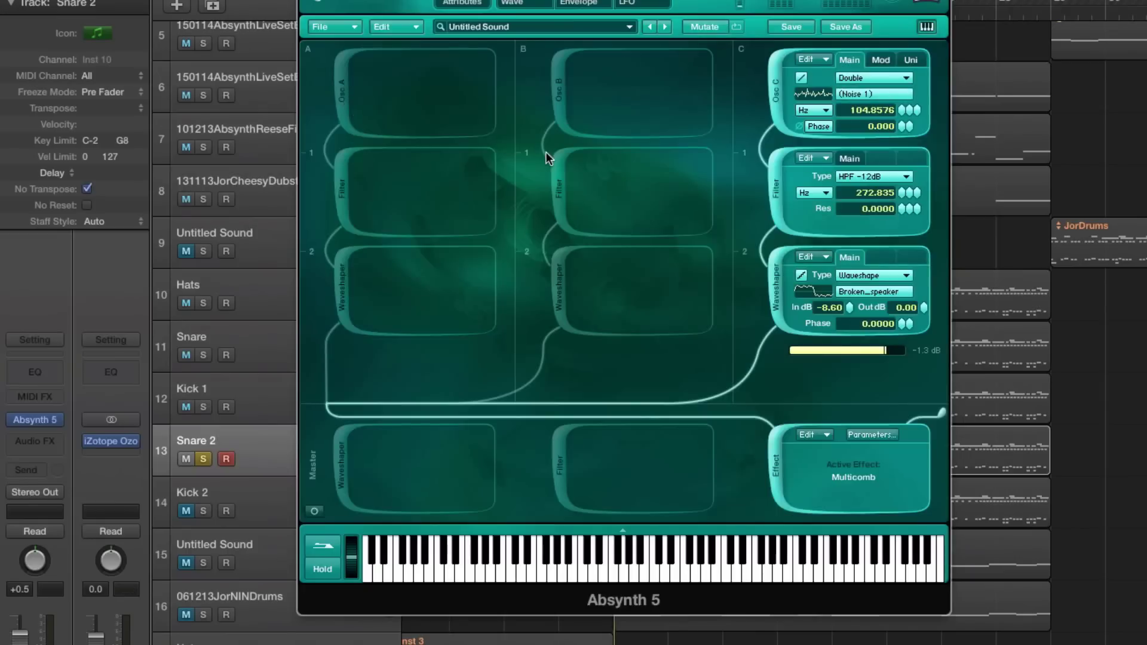
drag(698, 0, 748, 0)
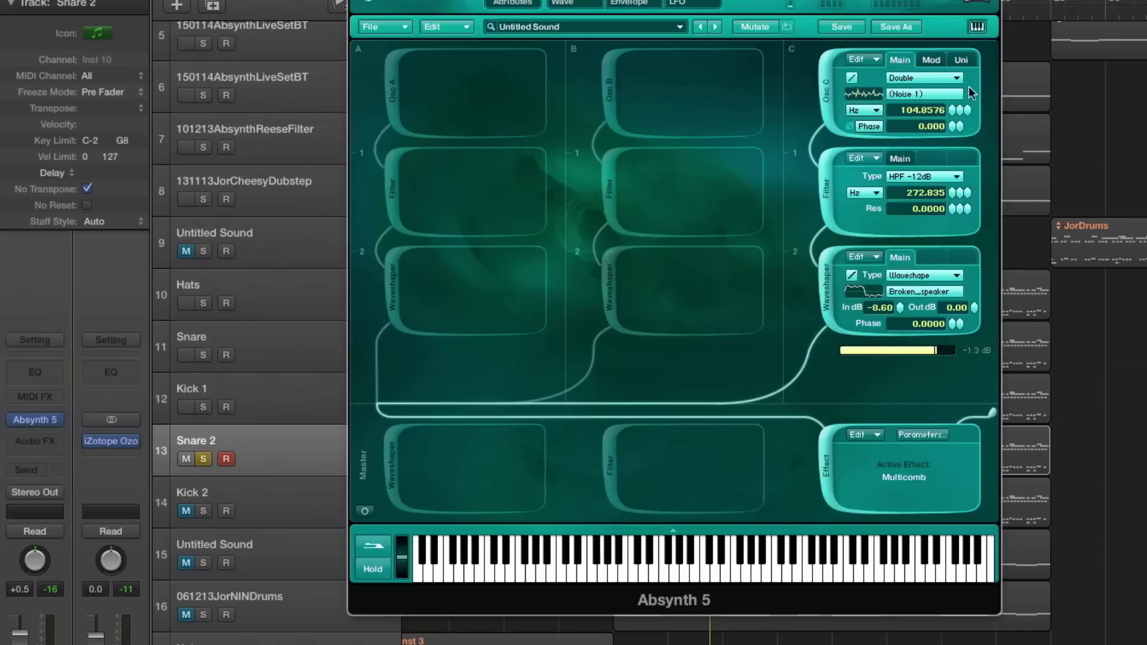
Try Osc C's modulator at 471.9372 Hz with Balance at 1.0000 and 0.5400, and switch off channel C's waveshaper.
click(936, 60)
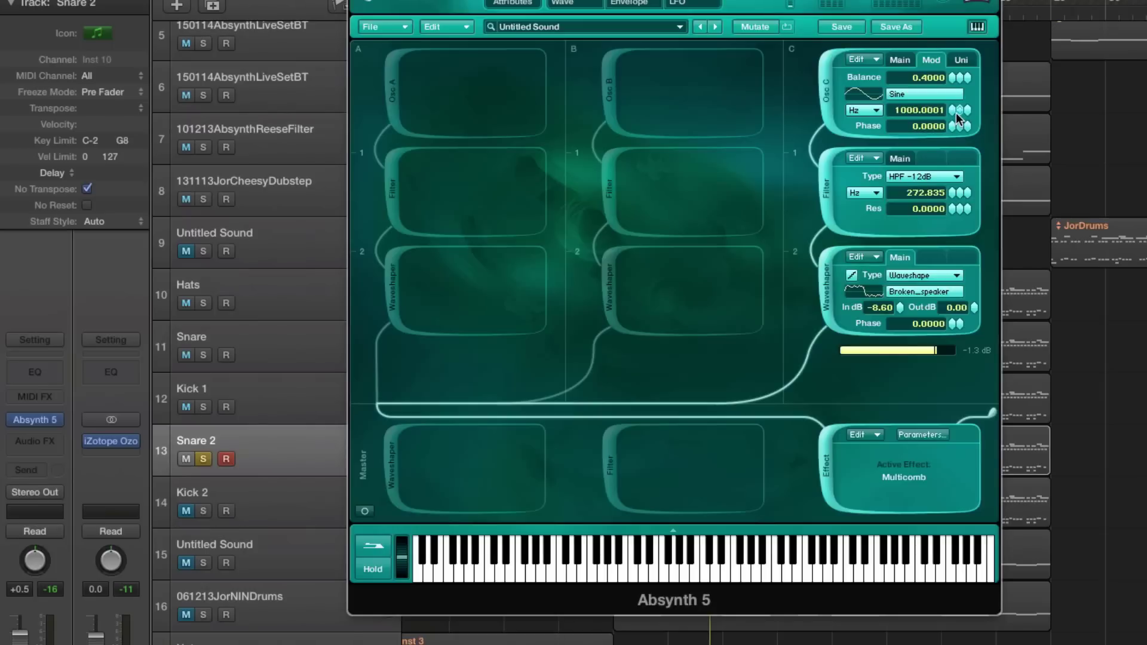
drag(955, 108, 956, 67)
drag(952, 113, 956, 111)
drag(952, 111, 949, 113)
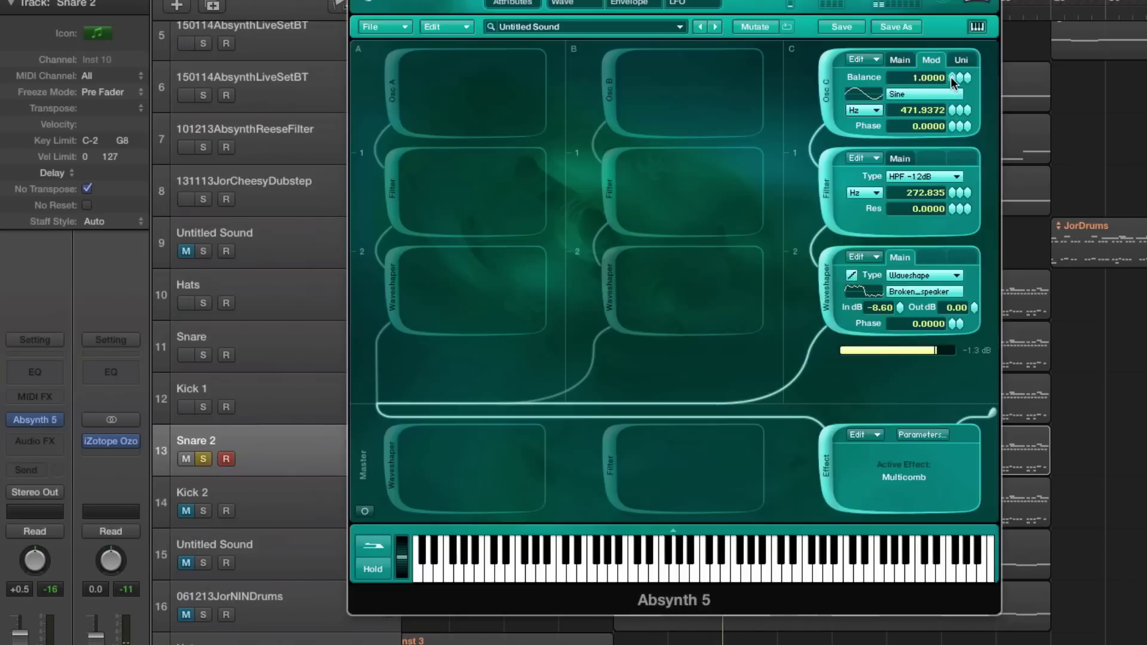
drag(949, 76, 950, 121)
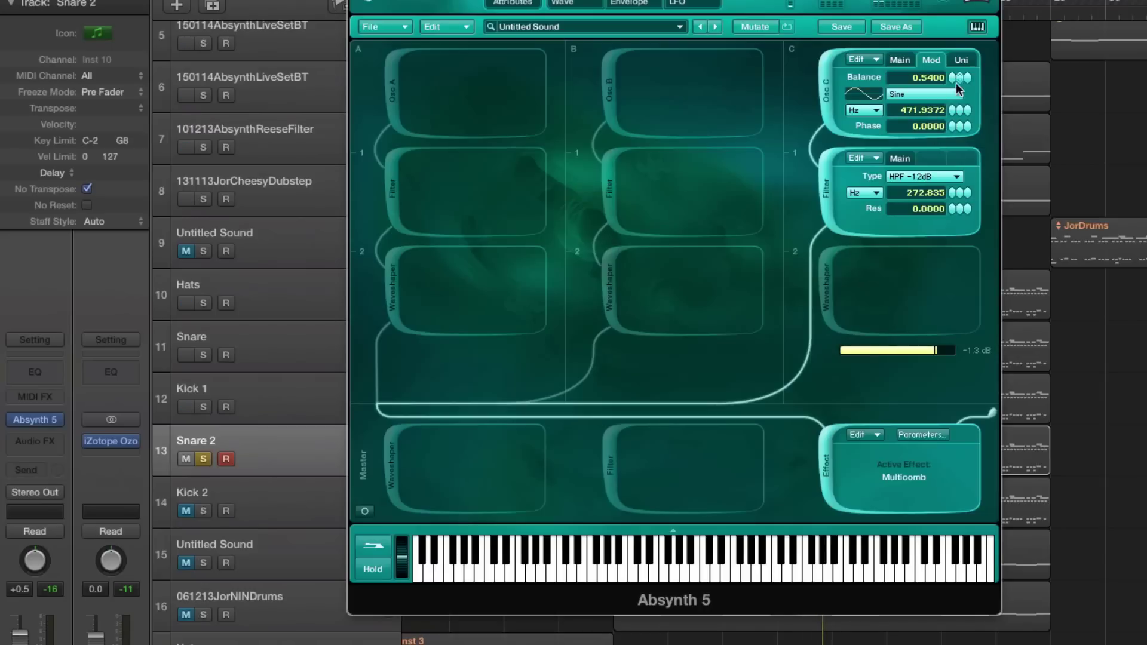
Try the Osc C main frequency control, and set the modulator's Balance to 0.6240 and frequency to 297.3018 Hz.
drag(956, 82, 952, 107)
click(904, 63)
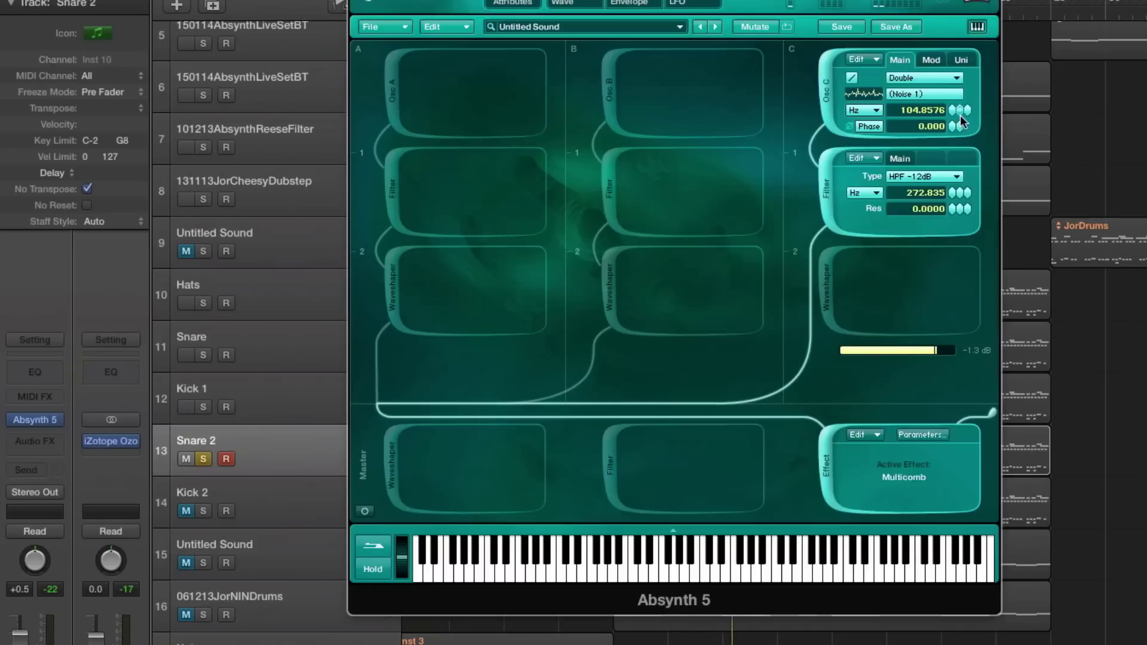
drag(960, 115, 952, 115)
click(943, 58)
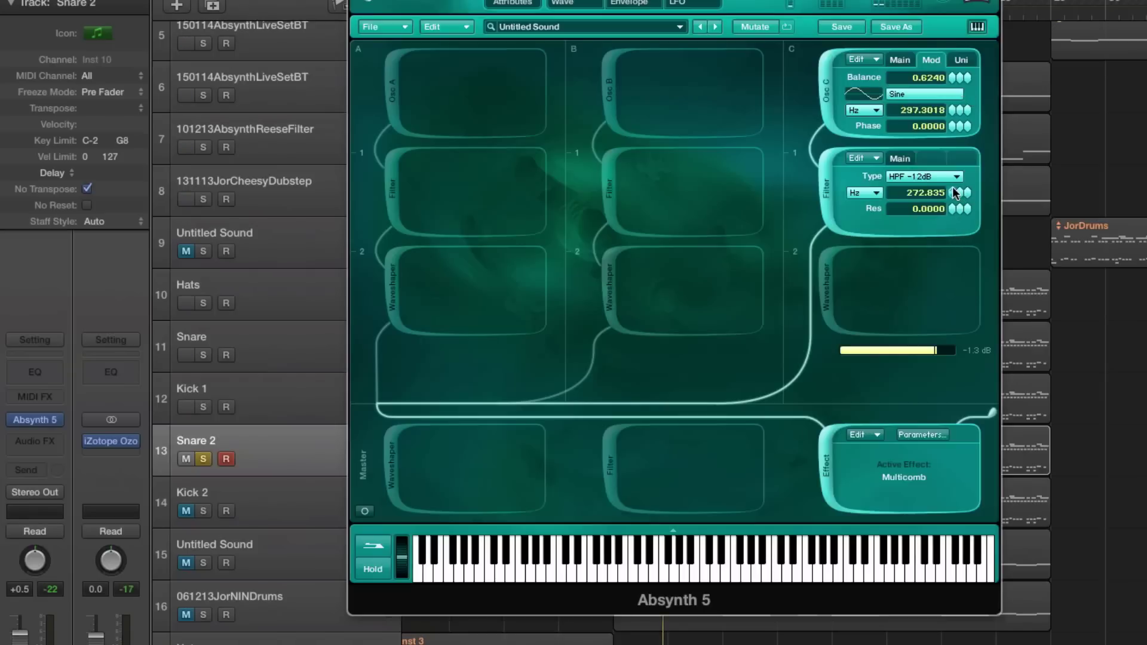
Set channel C's high-pass filter to 162.229 Hz, switch its waveshaper back on and readjust the Osc C modulator.
drag(955, 192, 956, 212)
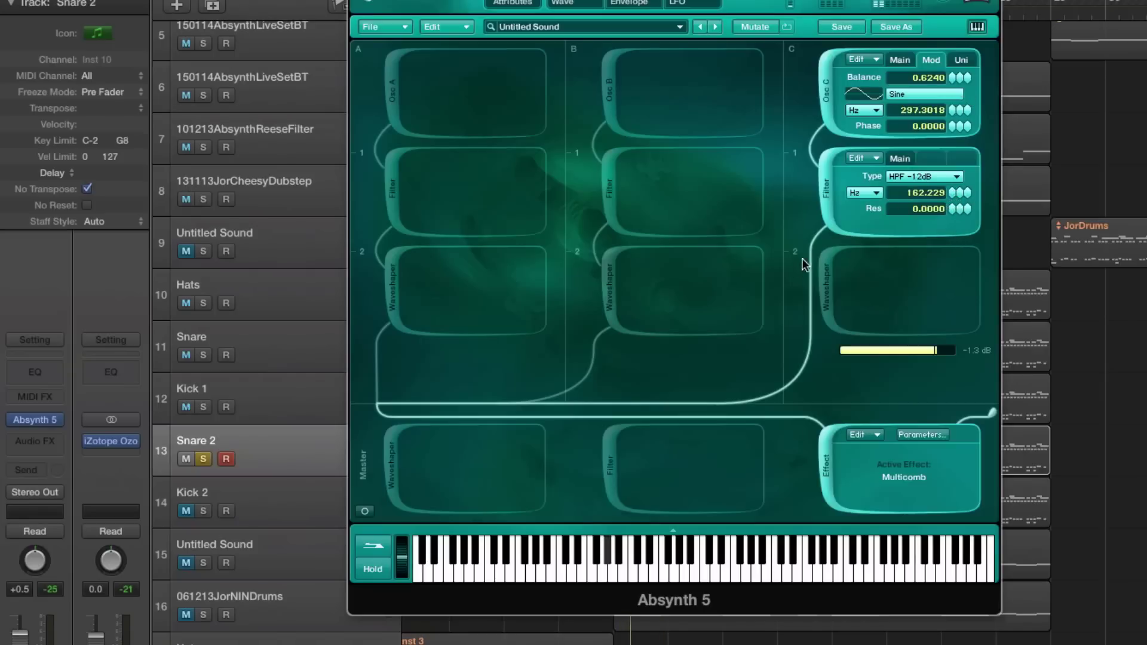
click(827, 275)
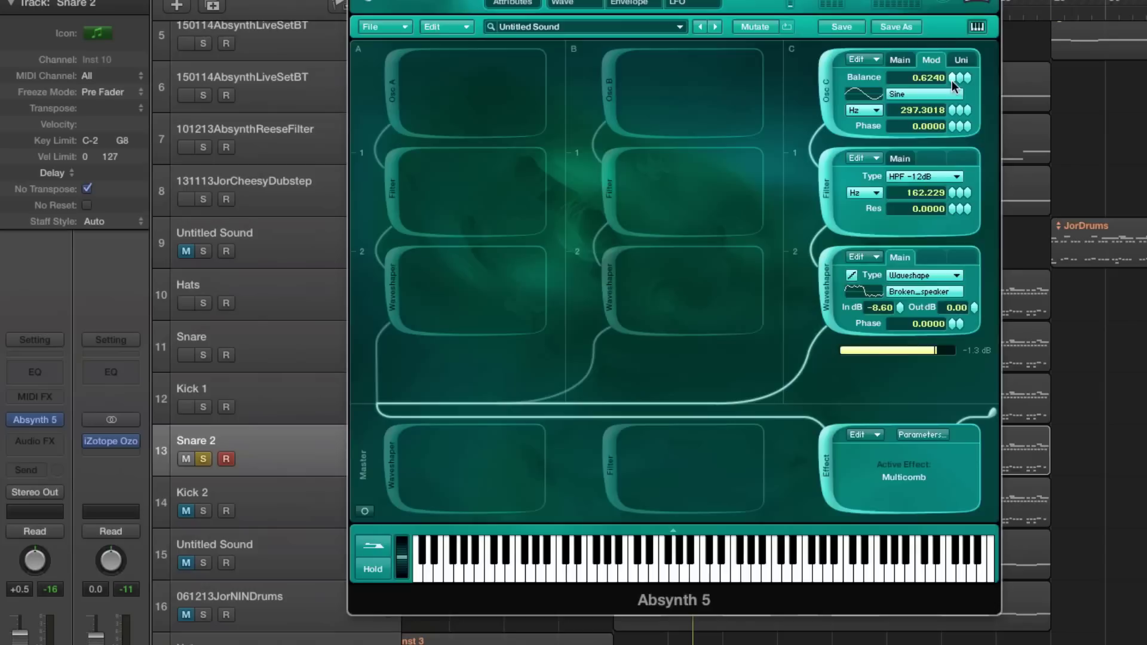
drag(952, 78, 950, 111)
drag(948, 113, 956, 74)
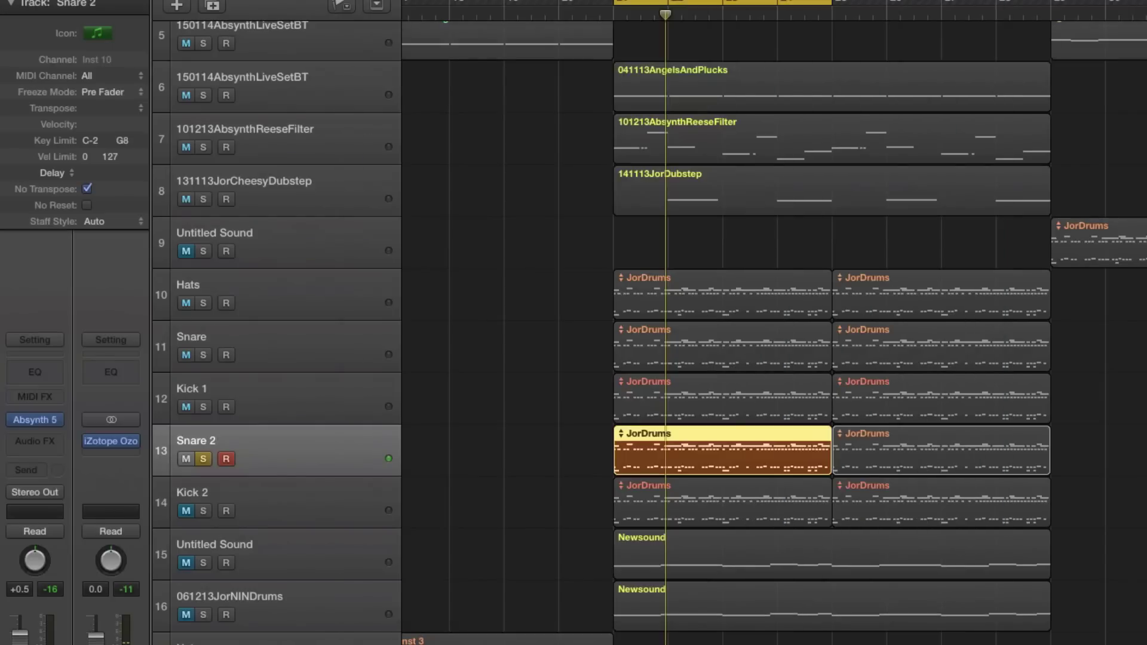
Close the Snare 2 instrument, solo only Kick 2 and open that track's Absynth patch page.
key(super+w)
alt+click(203, 511)
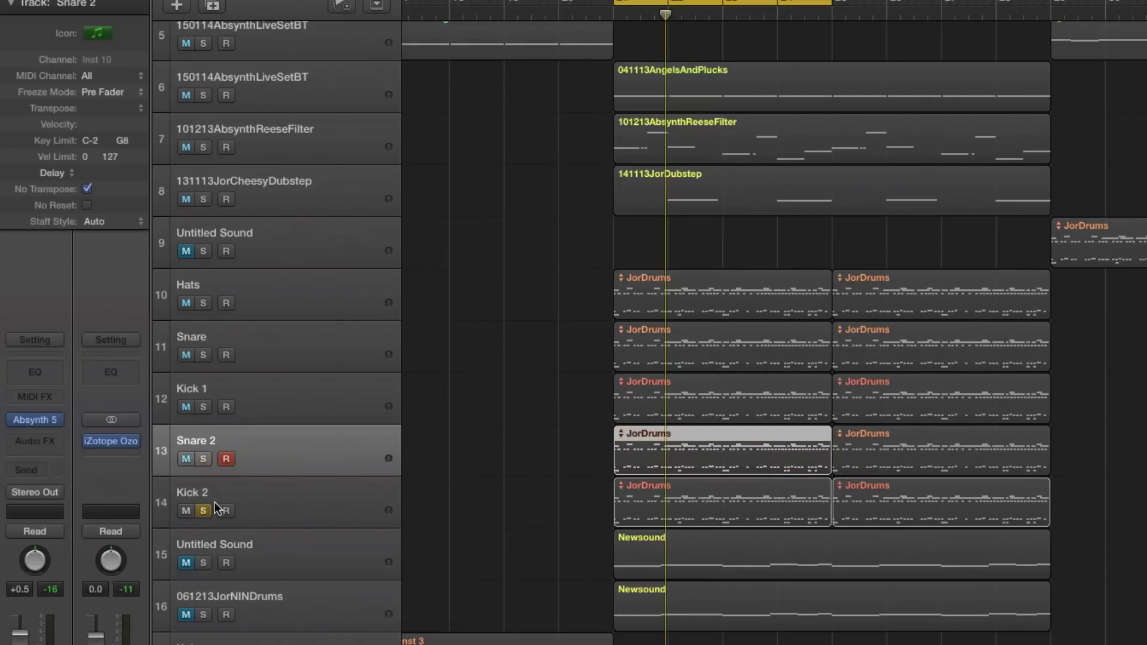
click(266, 513)
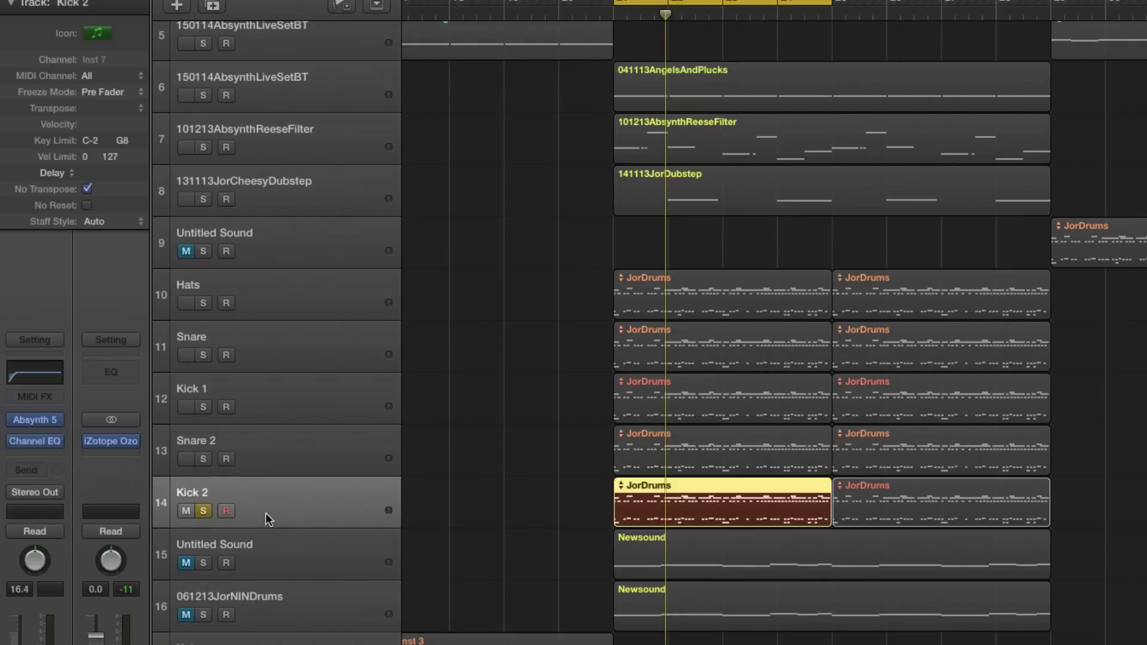
click(34, 419)
click(329, 43)
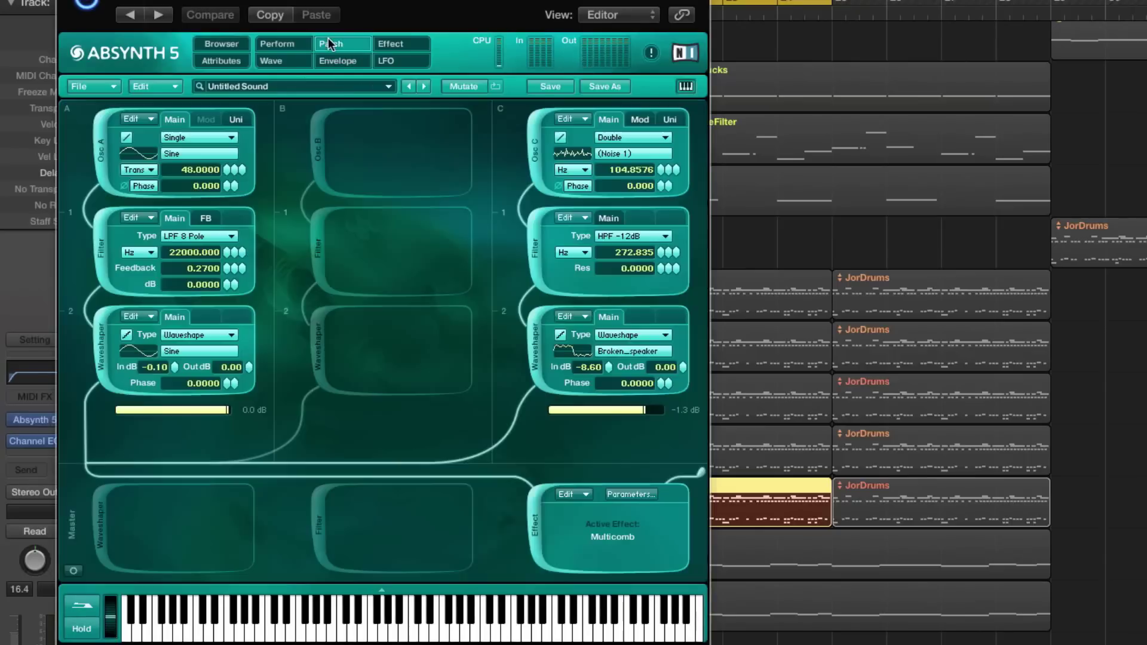
Switch off the Osc C channel and show the Oscil A Main Pitch envelope enlarged along its time axis.
click(533, 143)
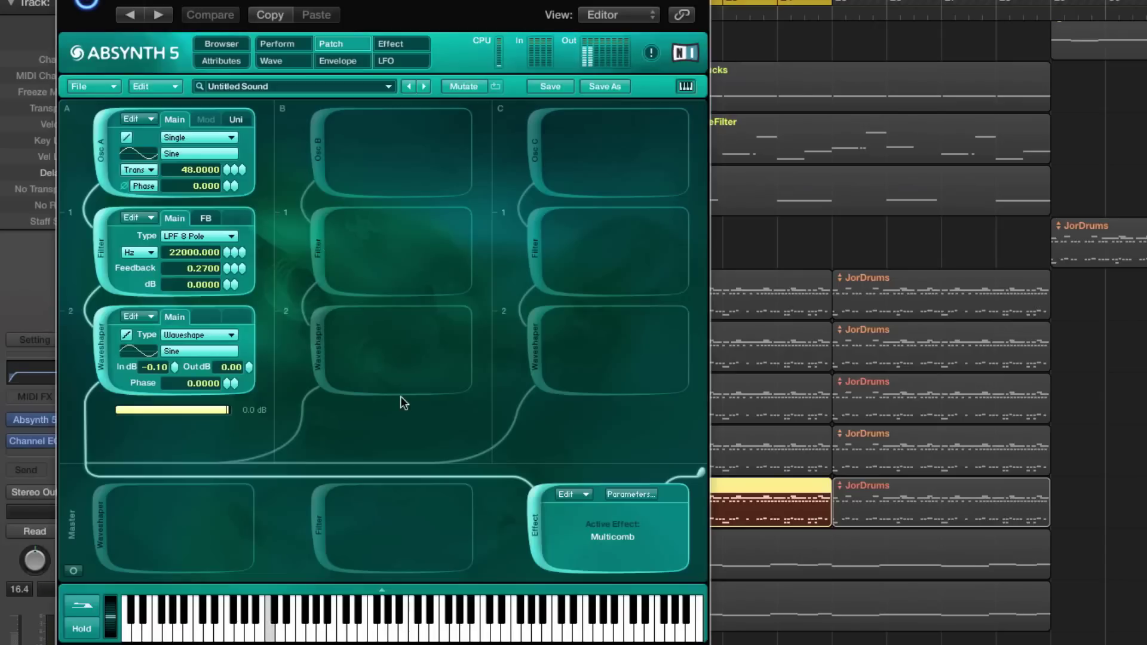
click(333, 64)
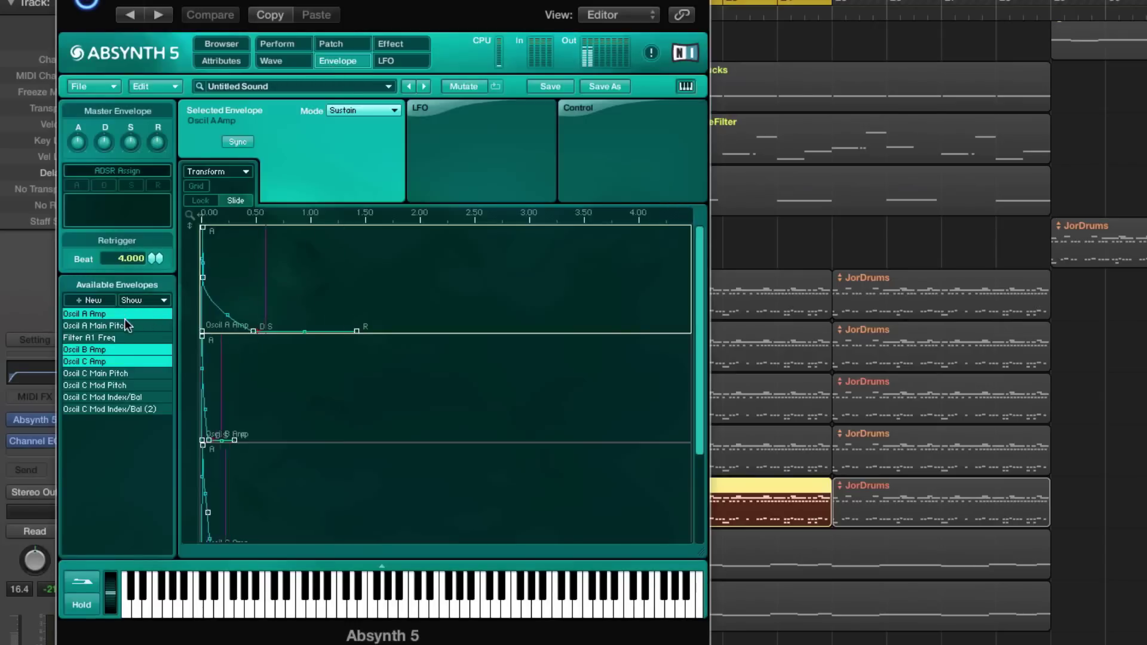
click(149, 325)
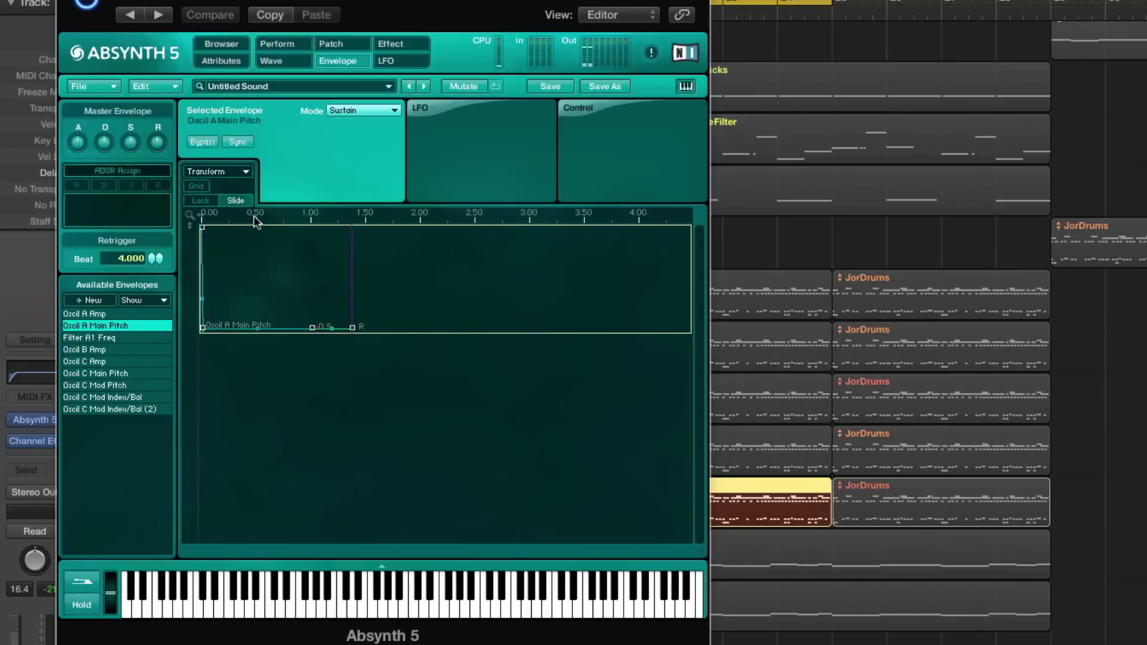
drag(253, 216, 409, 414)
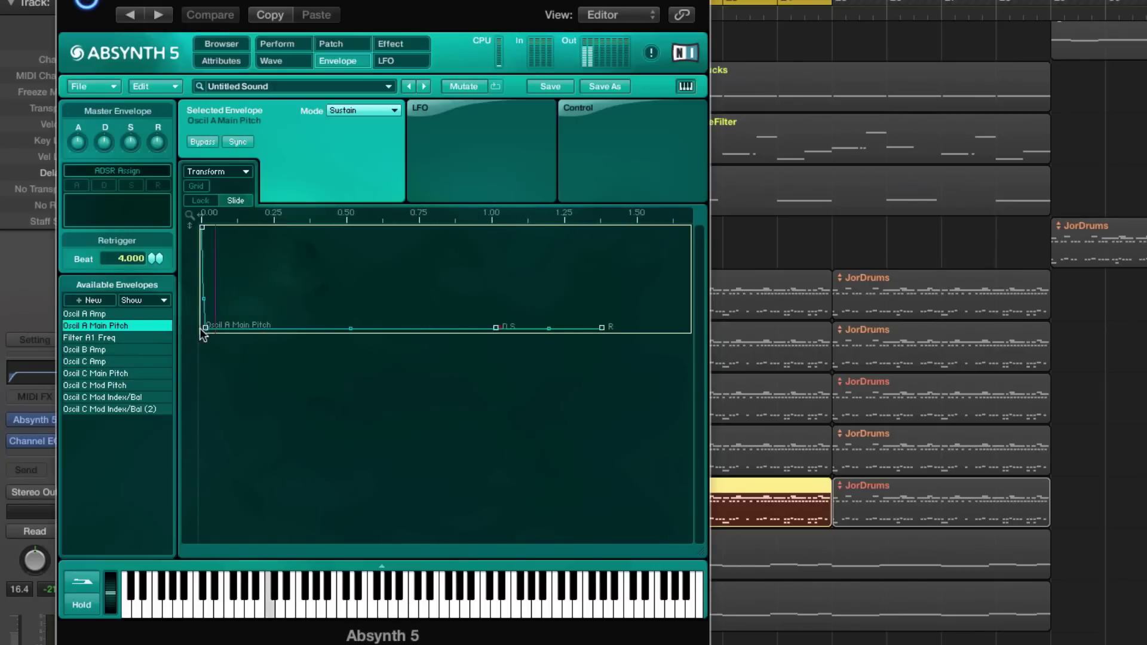
Try the pitch envelope's second breakpoint at 0.1259 sec, shorten it to about 0.03 sec, and lower the starting transposition to 43.0000.
drag(204, 328, 234, 339)
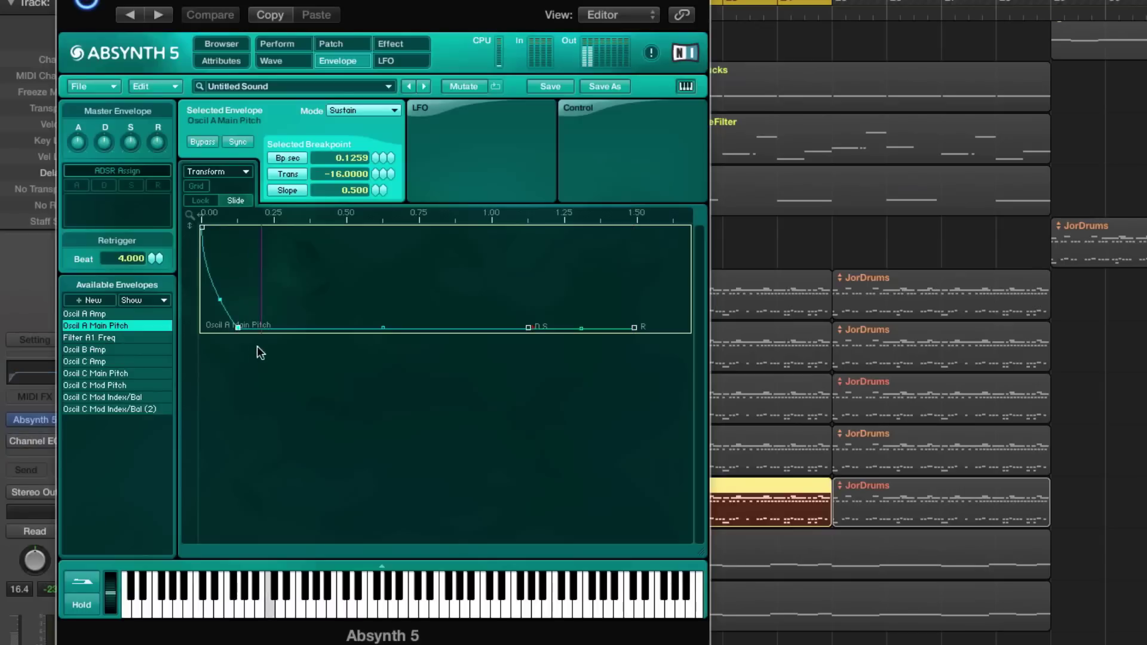
click(234, 326)
drag(236, 326, 208, 326)
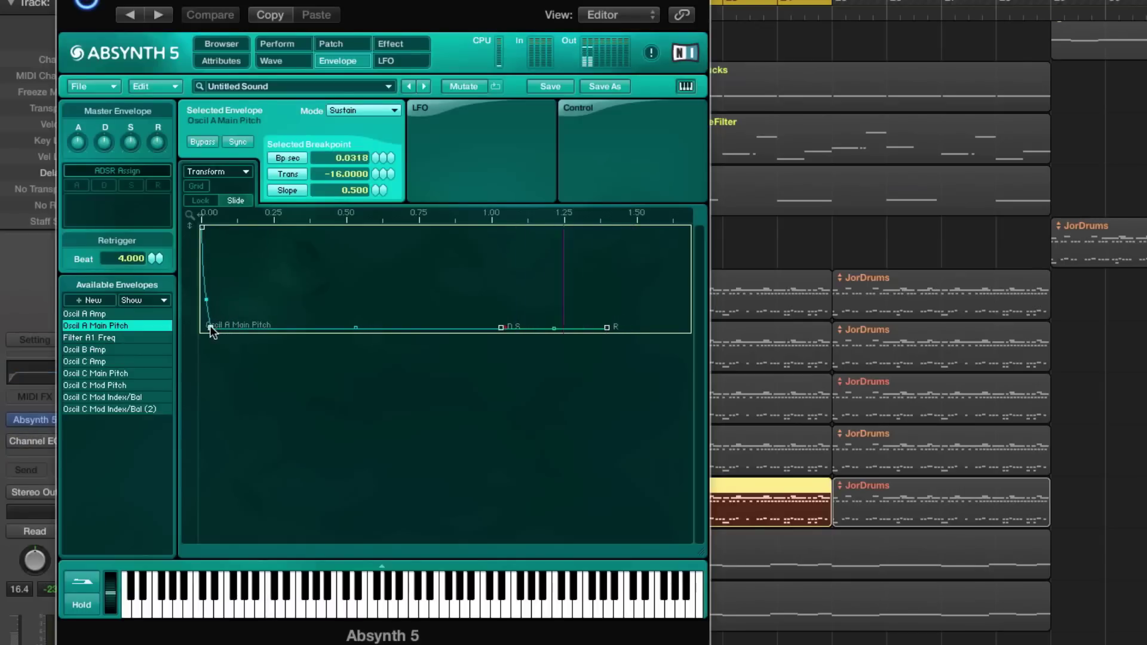
drag(203, 226, 202, 252)
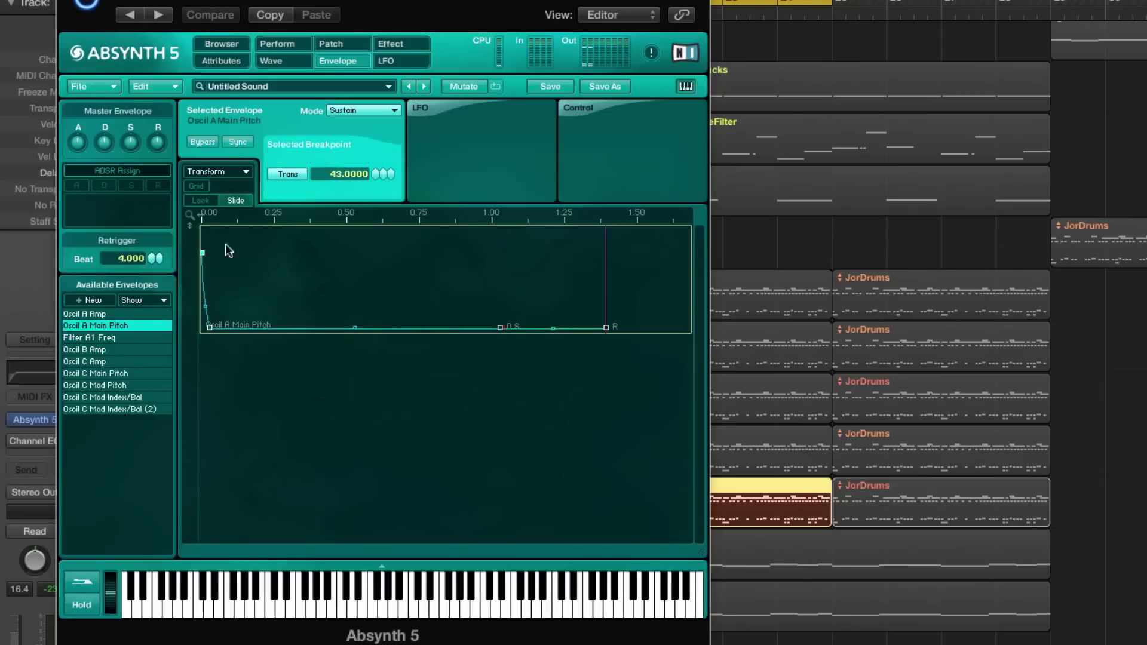
Check channel A's patch modules and shorten the Filter A1 Freq envelope's second breakpoint to 0.4398 sec at 20 Hz.
click(281, 42)
click(335, 42)
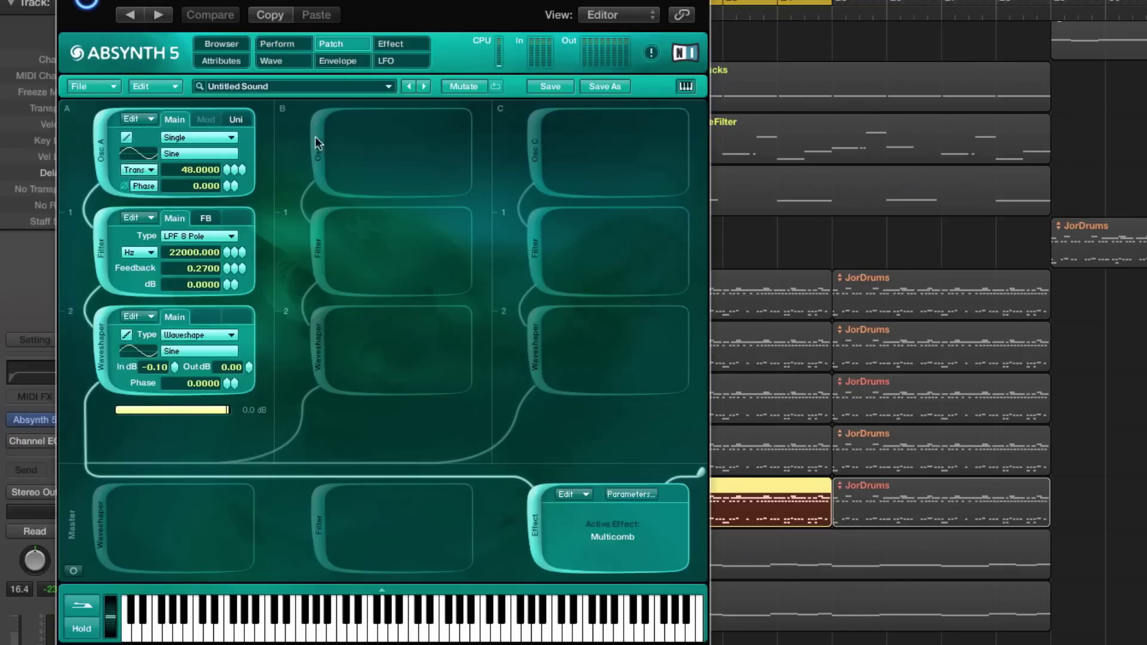
click(280, 62)
click(336, 62)
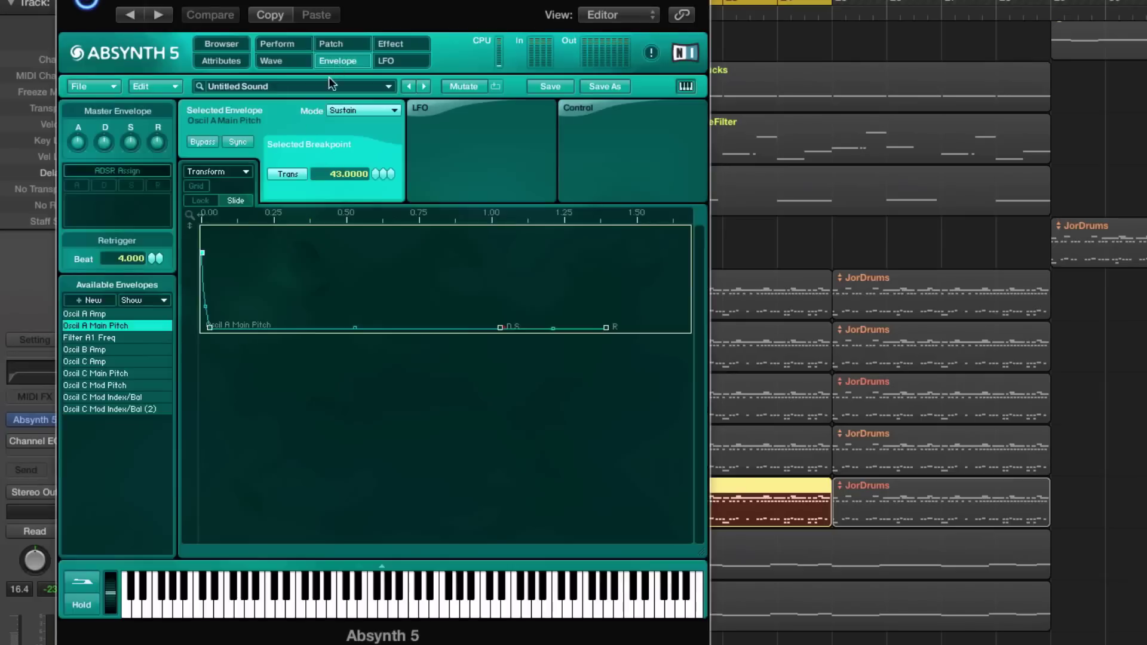
click(132, 338)
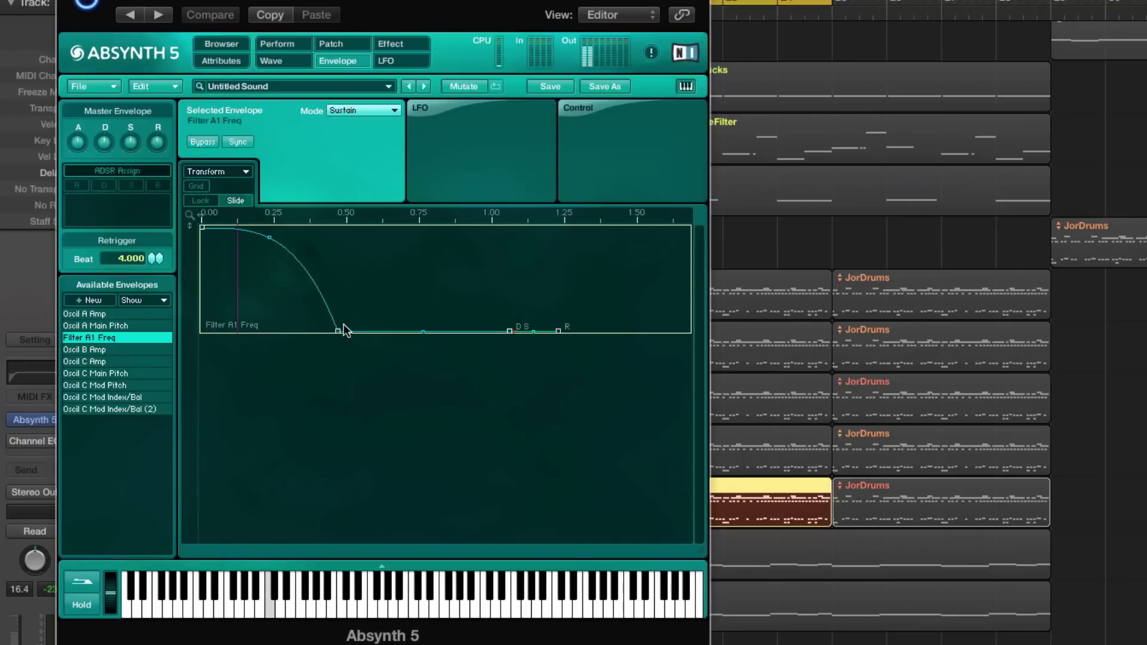
drag(343, 325, 342, 350)
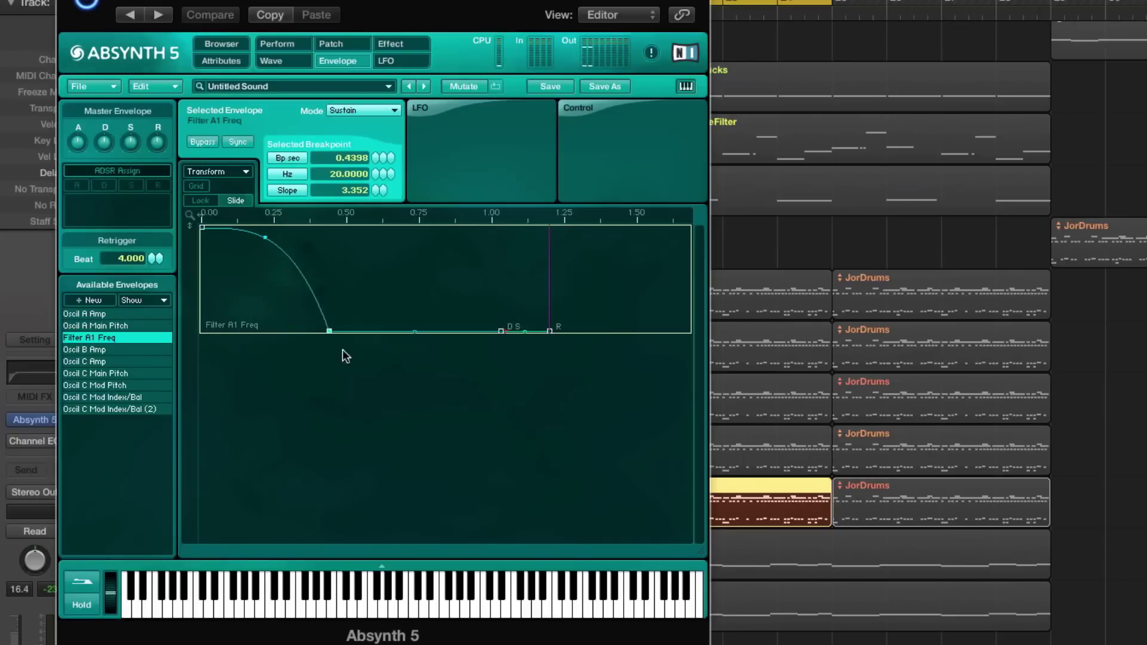
Return to the Oscil A Main Pitch envelope and set its second breakpoint's transposition to 0.
click(328, 44)
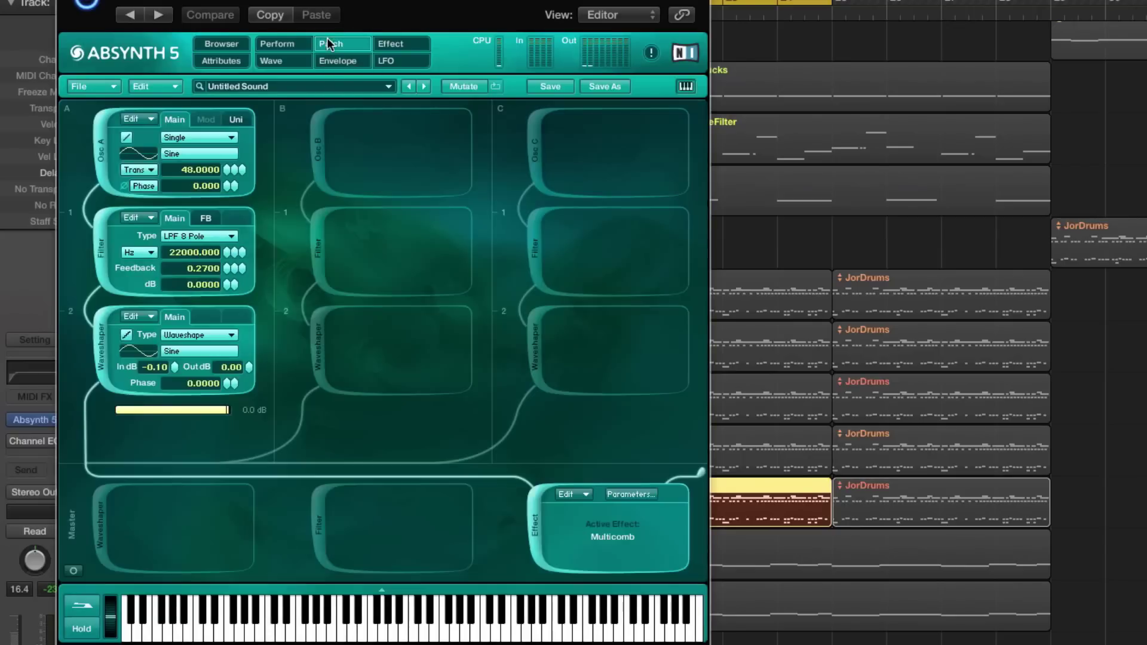
click(351, 63)
click(99, 327)
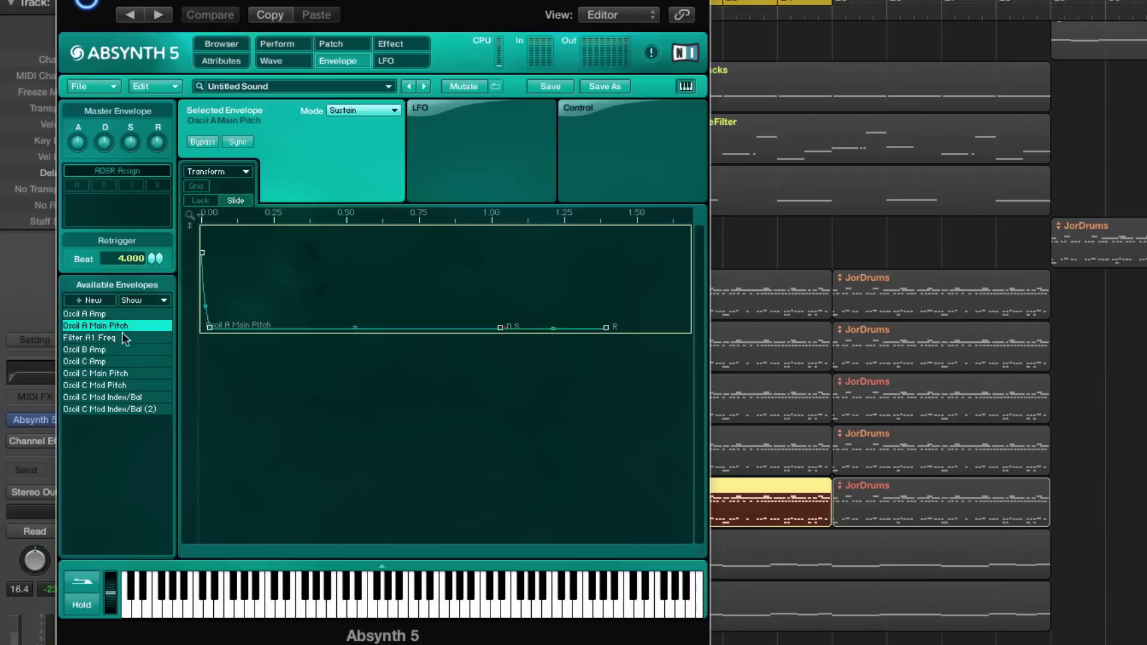
click(209, 327)
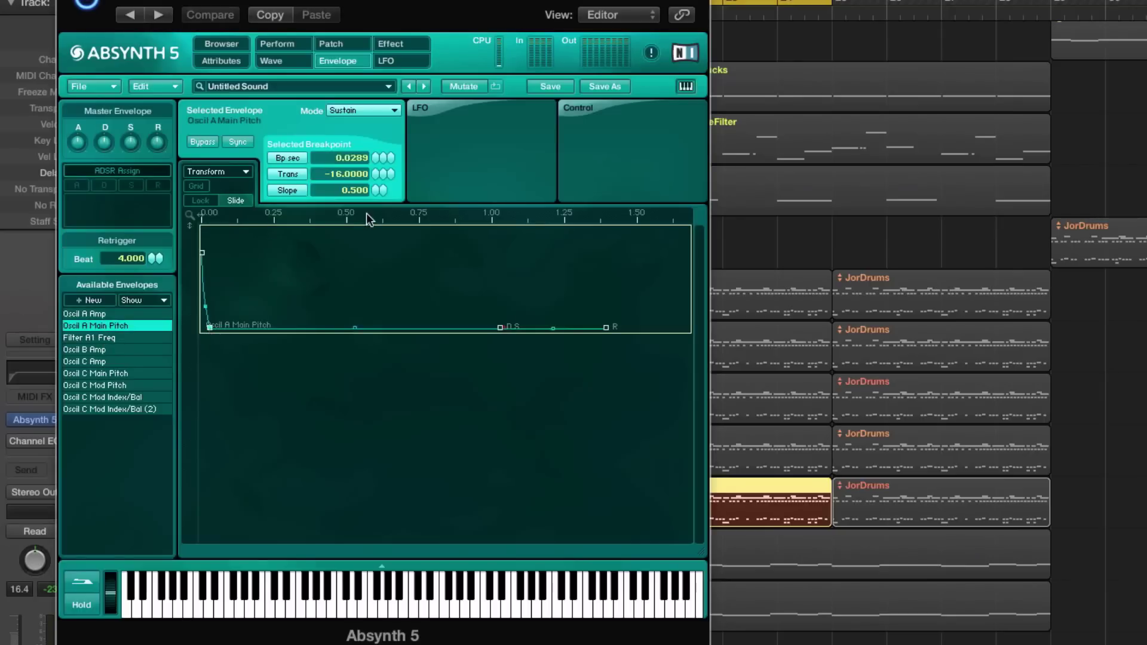
double_click(357, 173)
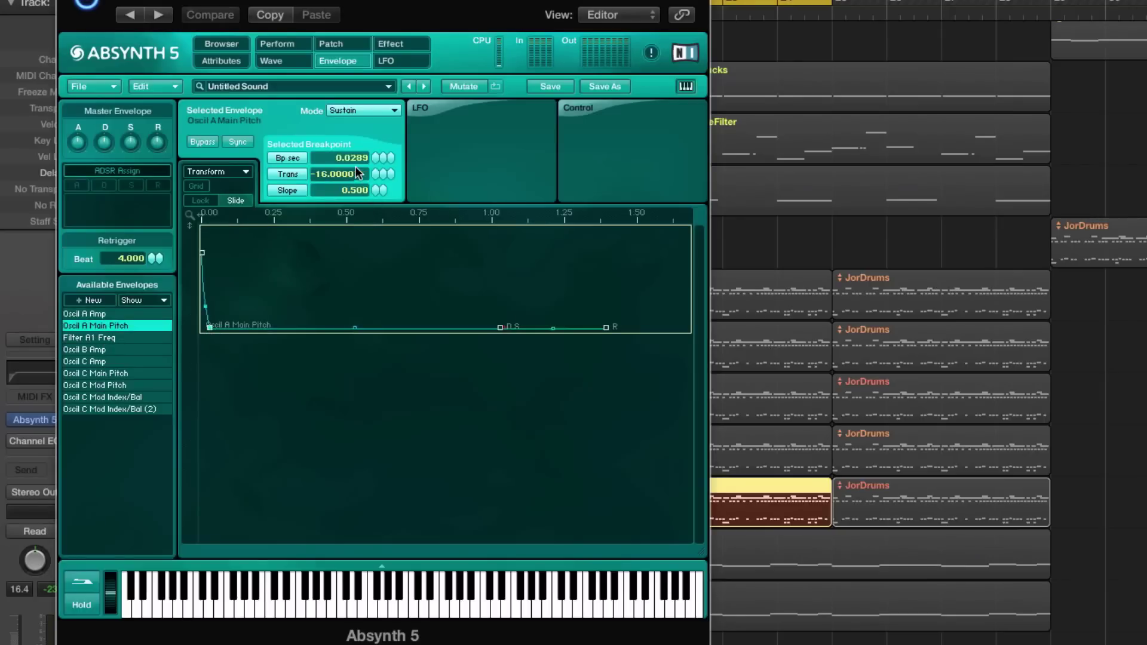
text(0)
key(Return)
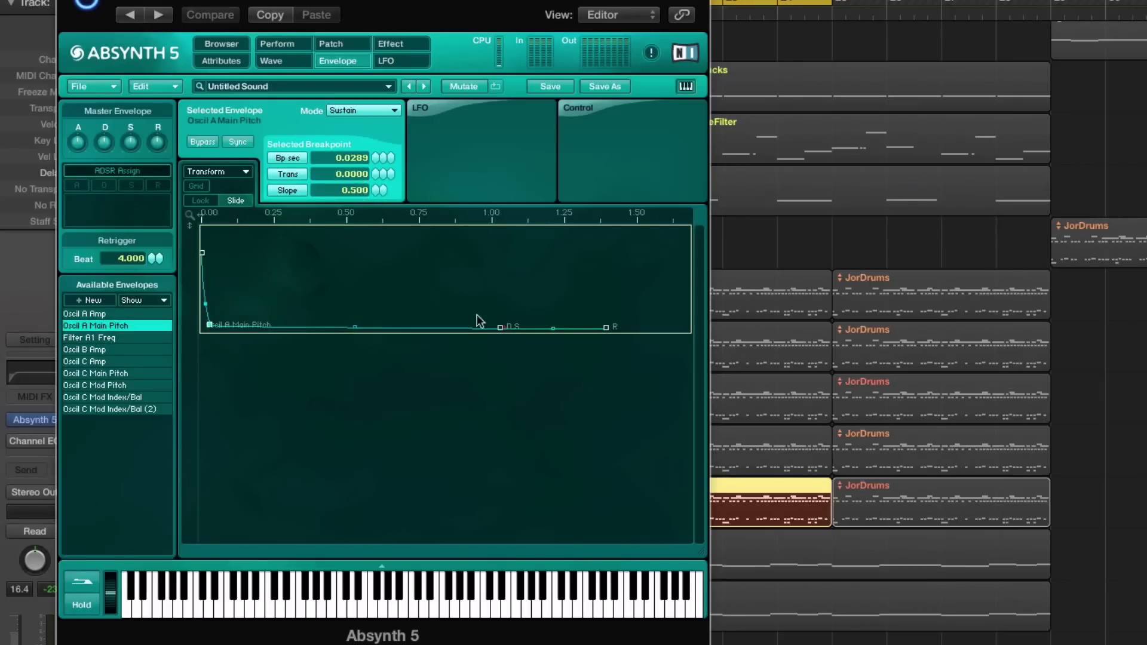
Set the transposition of the pitch envelope's decay/sustain breakpoint at 1.0000 sec to 0.
click(500, 328)
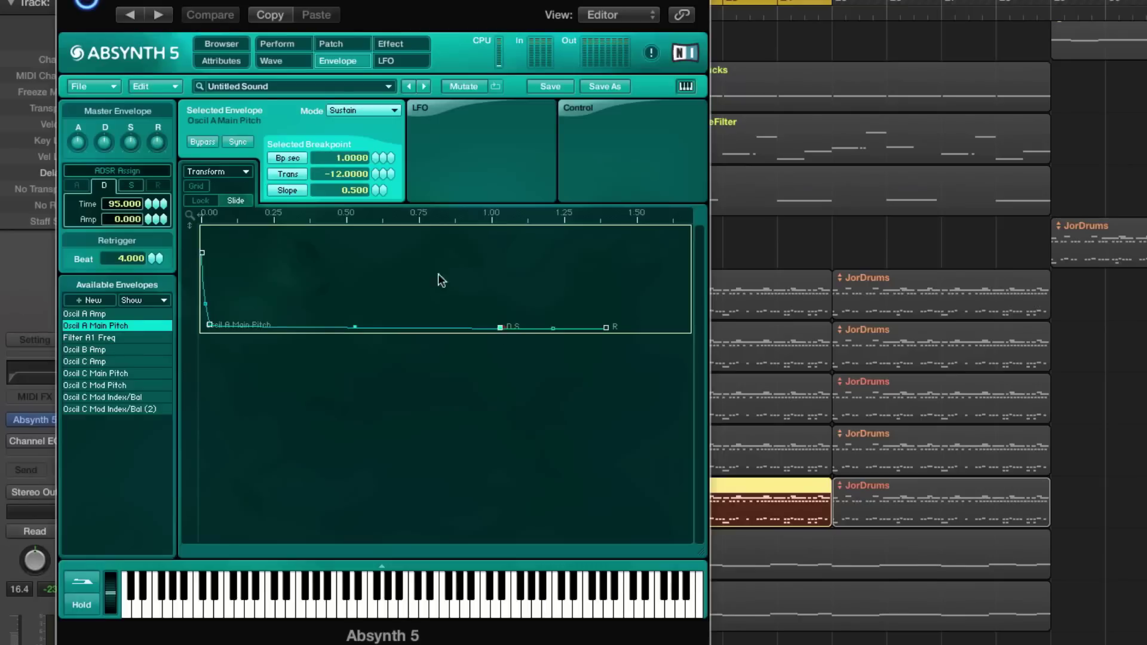
double_click(354, 174)
text(0)
key(Return)
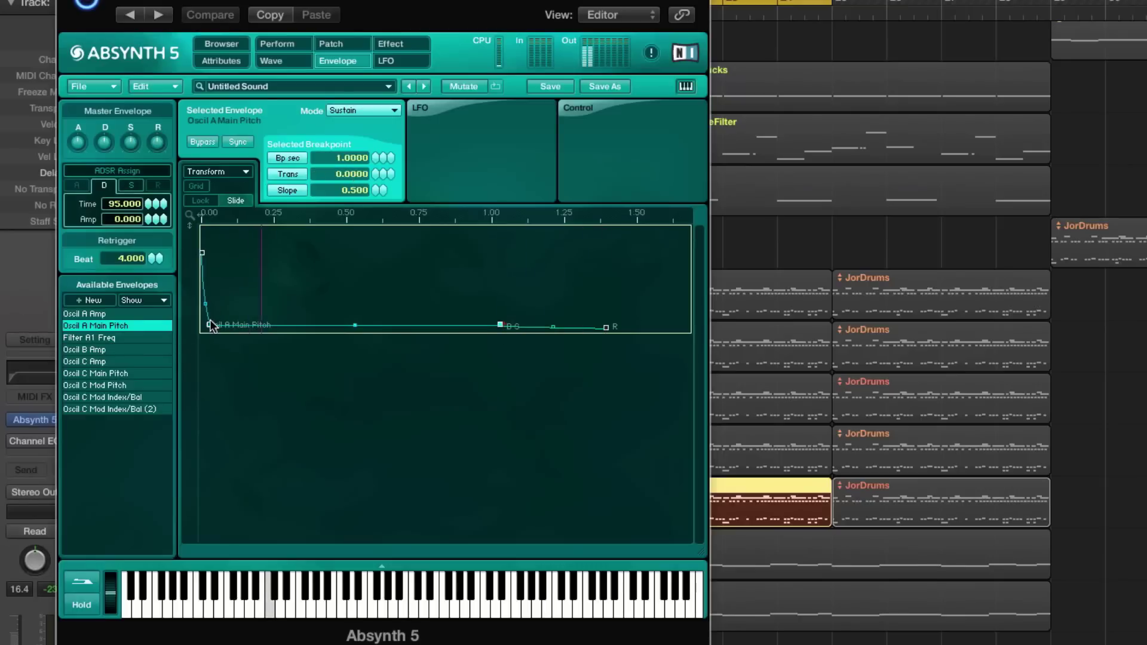
Move the pitch envelope's second breakpoint to 0.0142 sec, Trans 1, and its decay/sustain breakpoint to 0.9059 sec, Trans -23, and reopen the patch page.
mouse_move(210, 325)
mouse_down()
mouse_move(225, 328)
mouse_move(206, 328)
mouse_up()
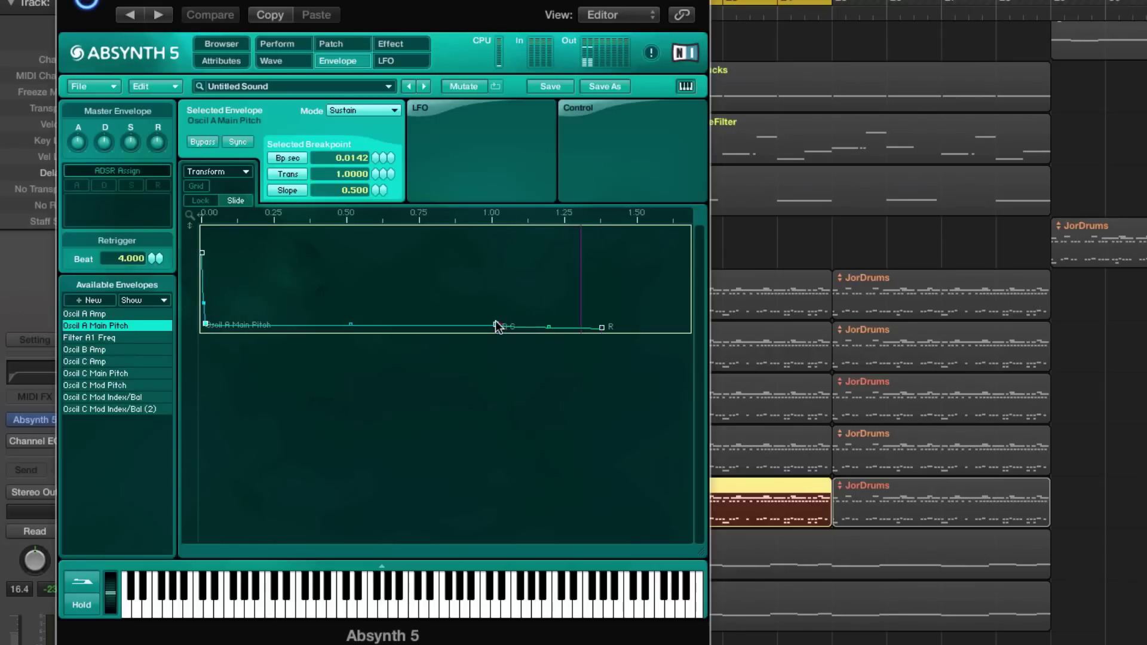
drag(495, 325, 466, 346)
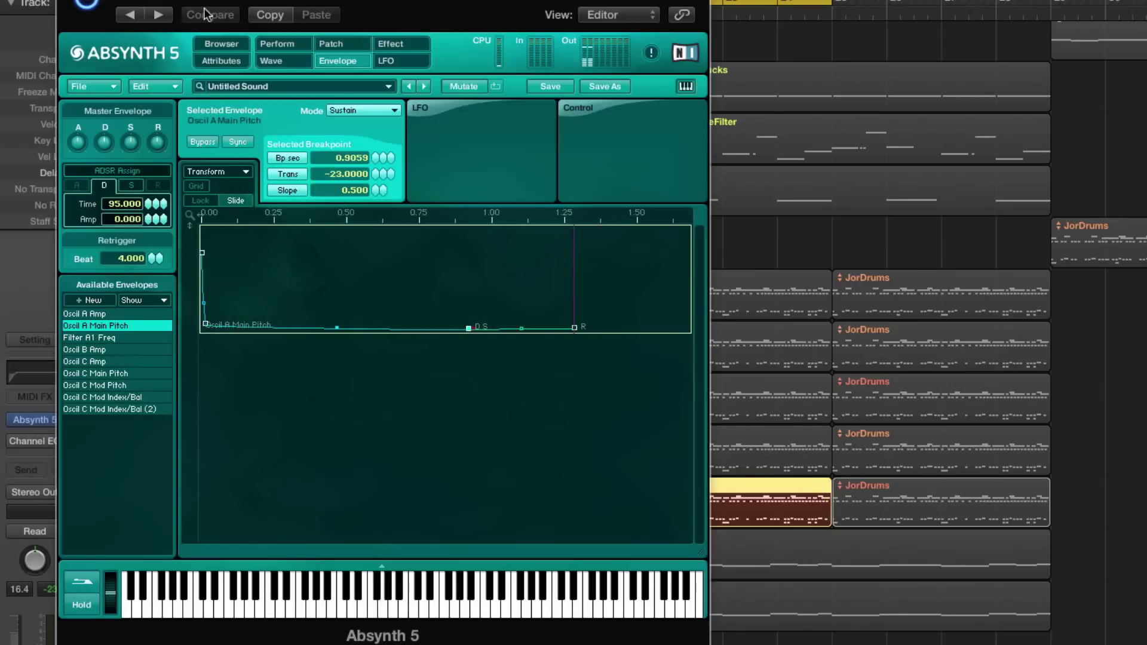
click(351, 46)
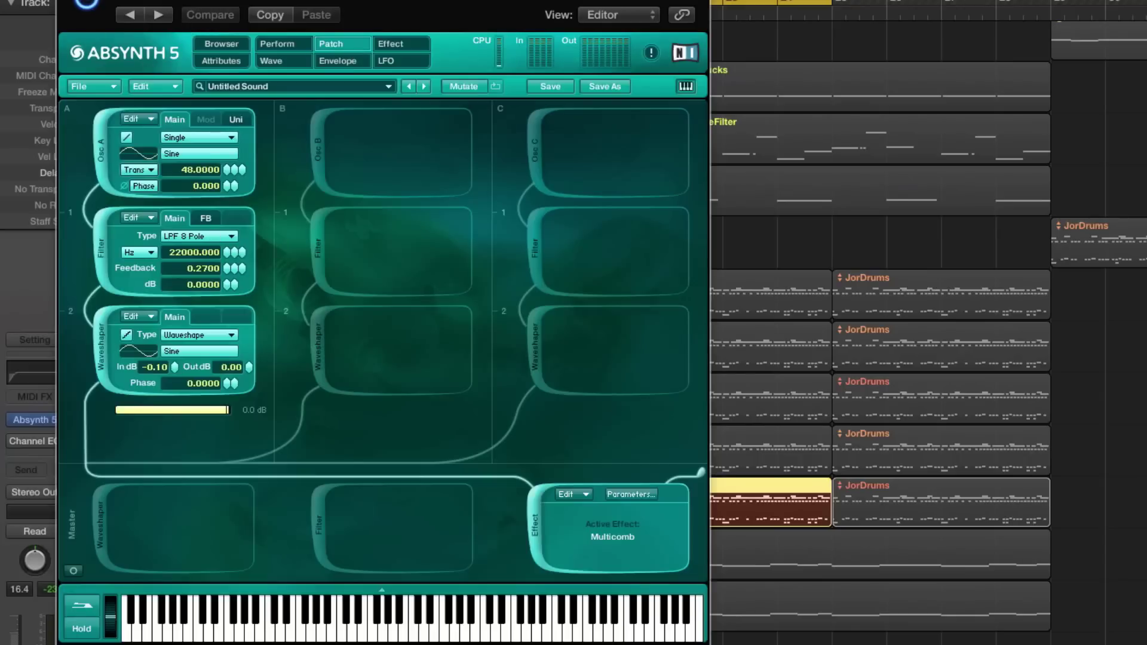
Close the Kick 2 instrument, then disarm recording and turn off solo on that track.
click(87, 3)
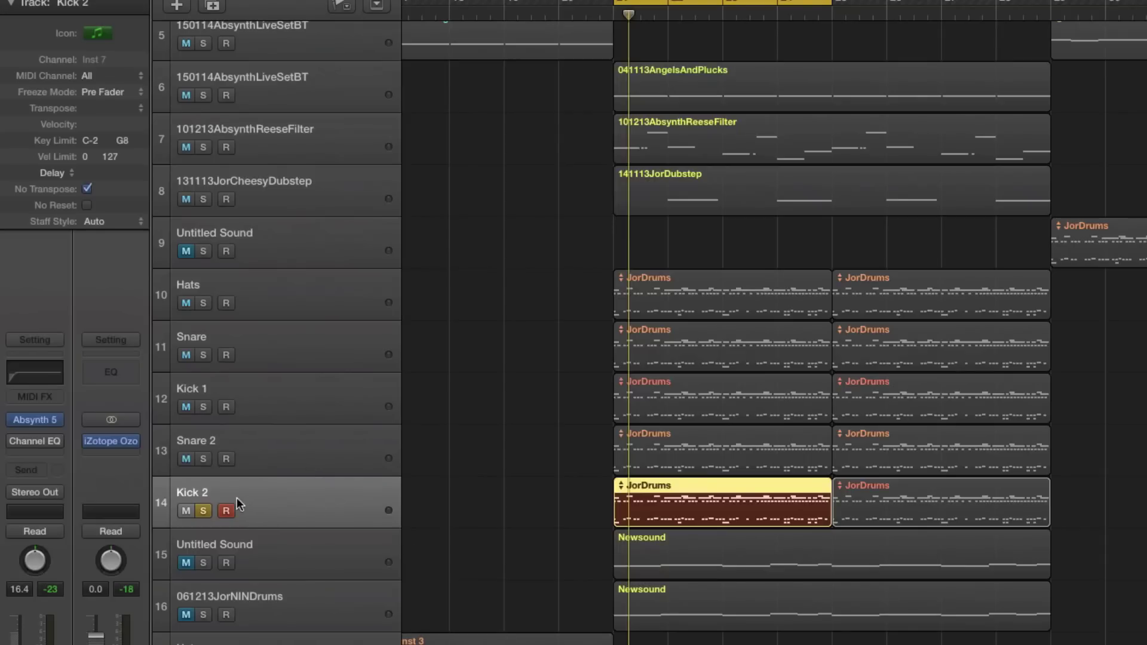
click(226, 511)
click(204, 511)
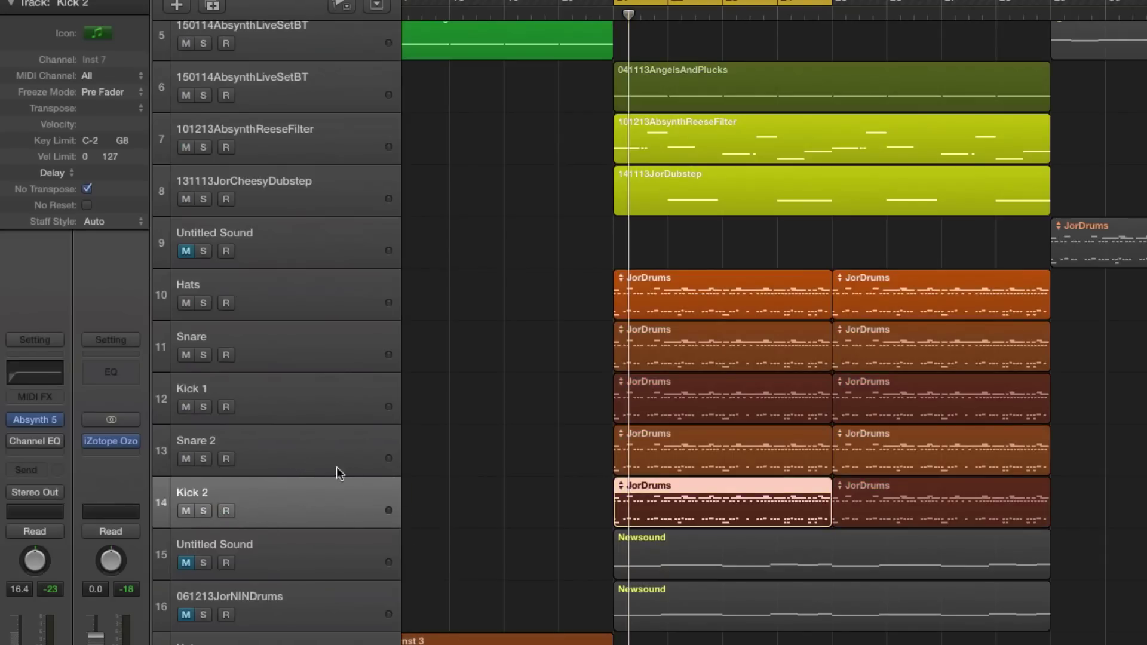
Mute both JorDrums regions on the Snare 2 track and both on the Kick 2 track.
click(328, 464)
click(720, 515)
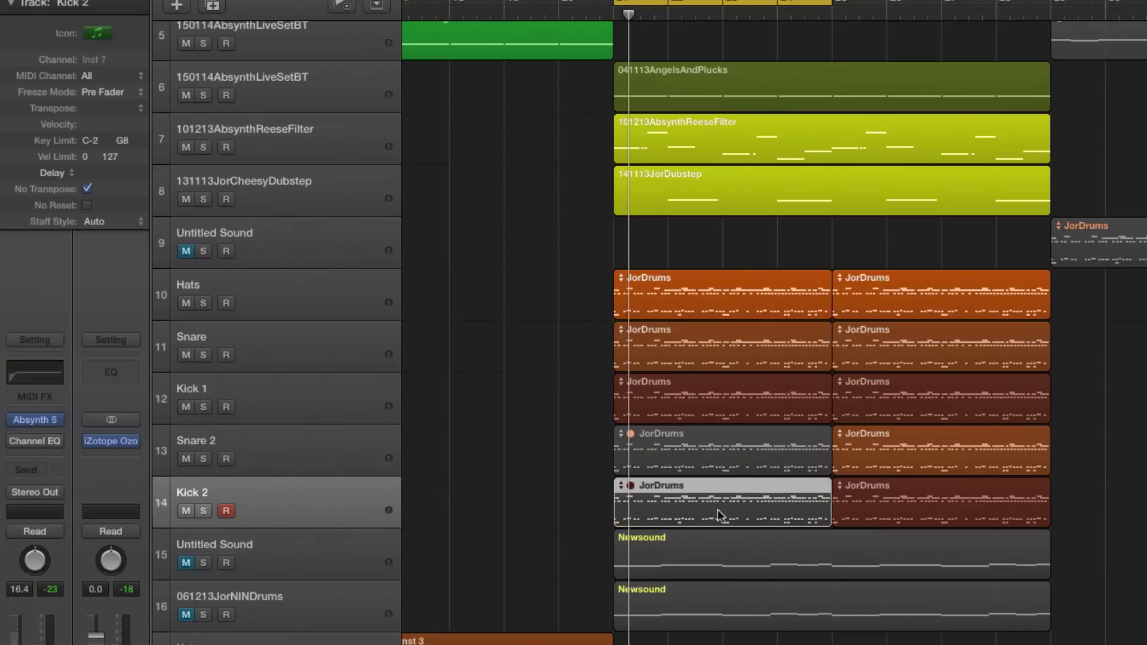
click(977, 462)
click(978, 506)
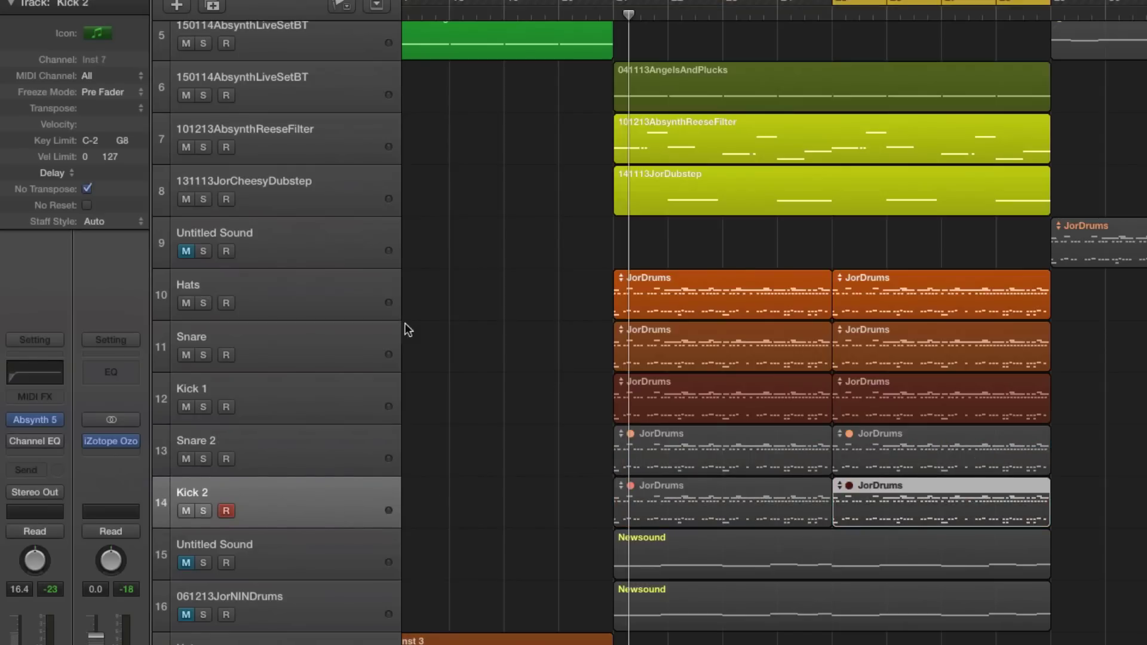
Select the Kick 1 track and audition the Hats, Snare and Kick 1 tracks soloed together.
click(367, 393)
click(728, 420)
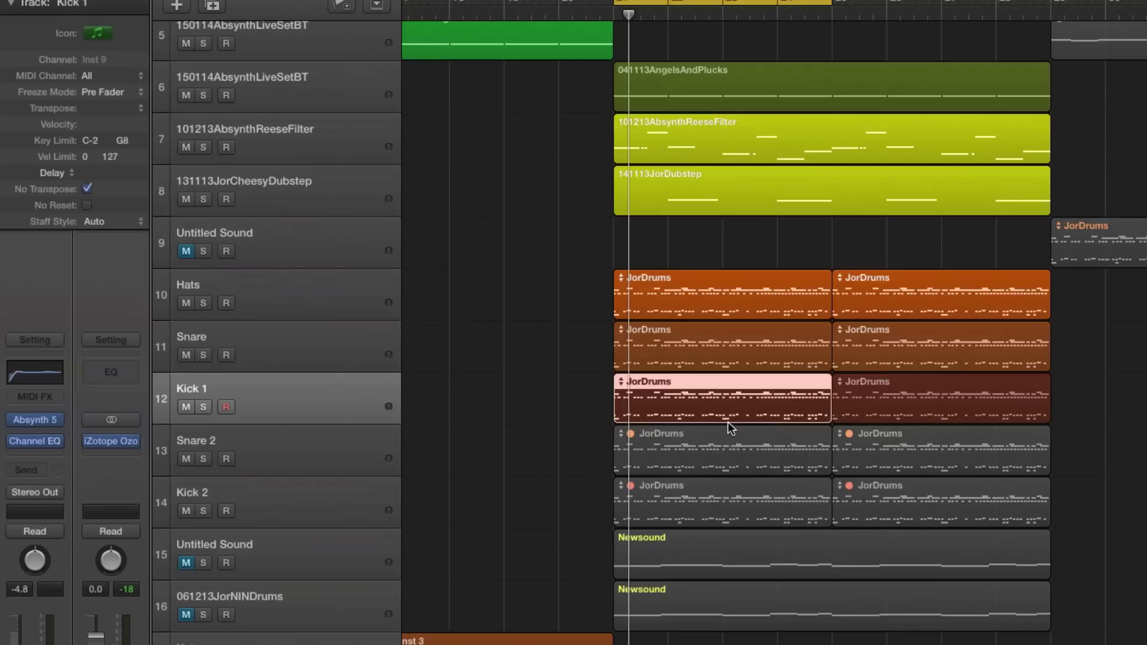
drag(204, 303, 209, 391)
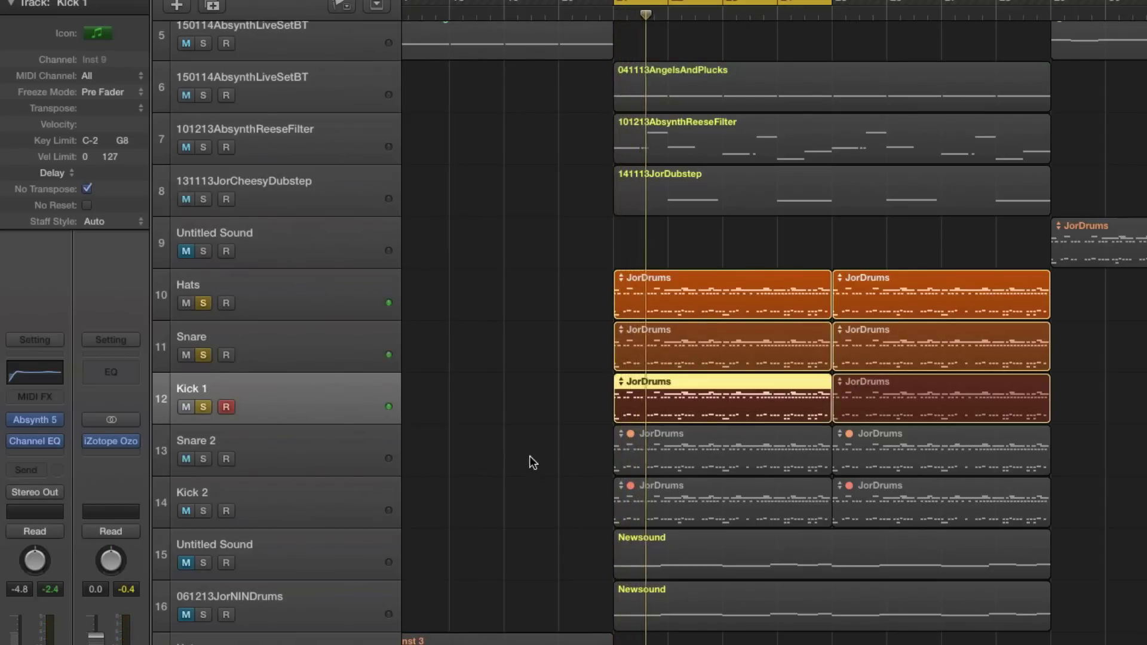
Clear all track solos and select the 101213AbsynthReeseFilter and 141113JorDubstep regions on tracks 7 and 8.
scroll(435, 395, up, 3)
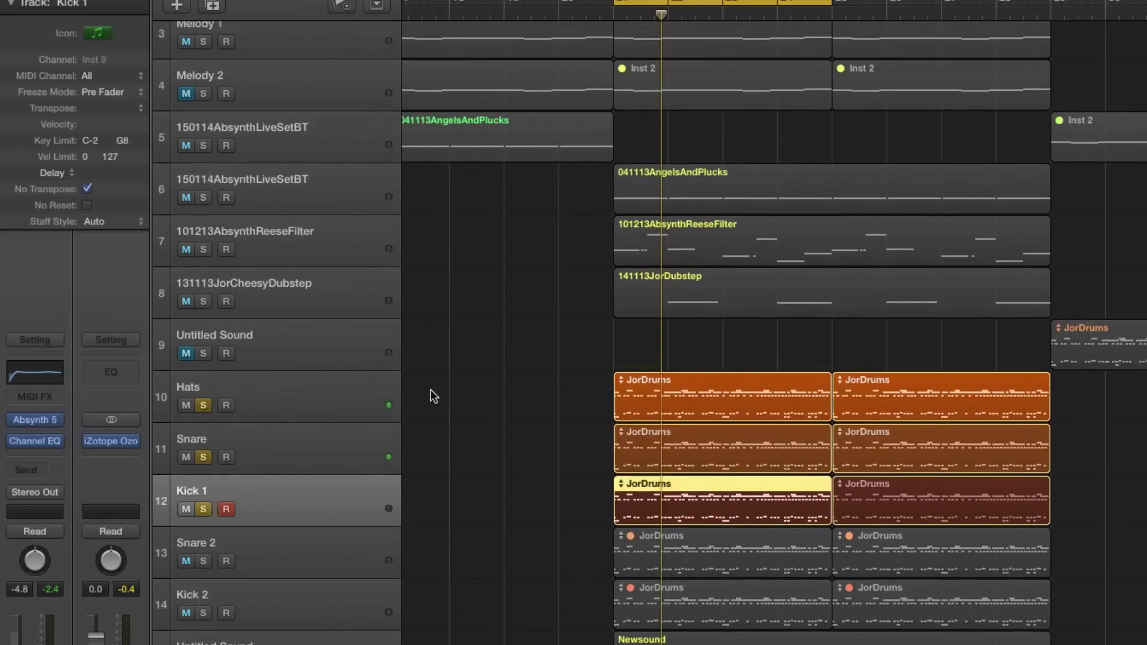
alt+click(203, 406)
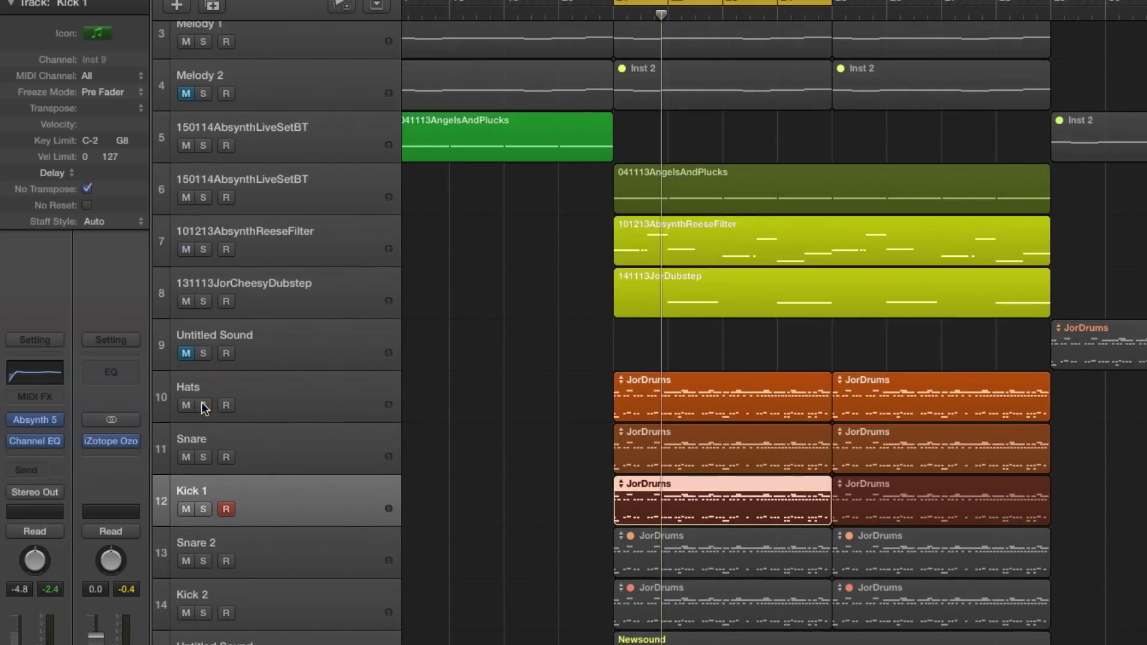
drag(530, 225, 701, 309)
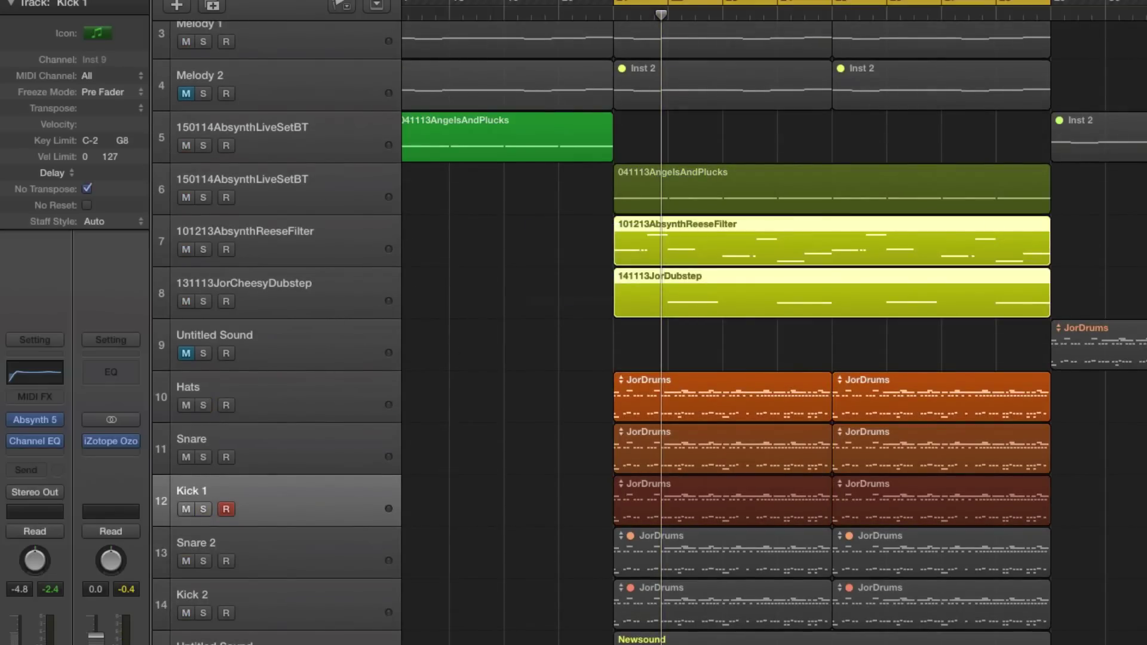